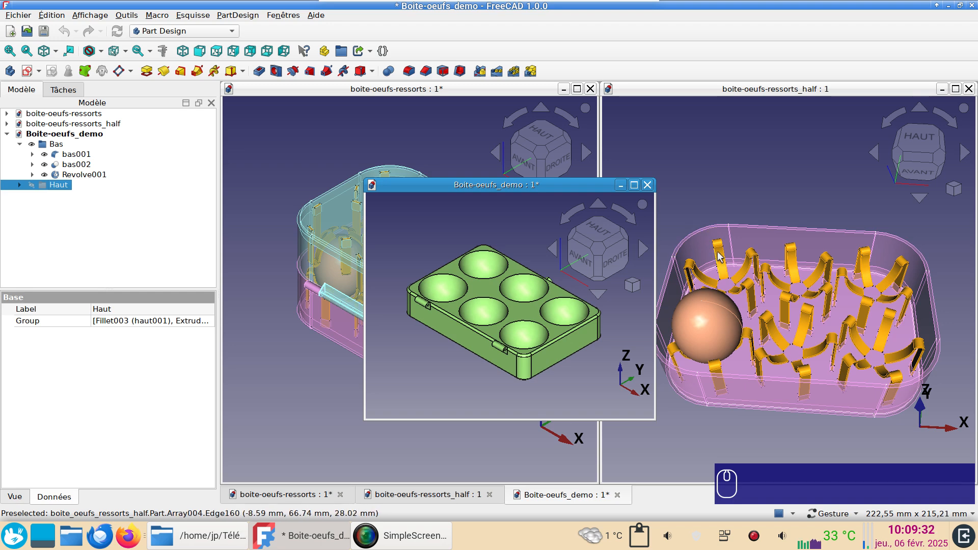
Close the Boite-oeufs_demo document and examine the sprung egg box models, viewing the closed box from several sides.
left_click(646, 185)
left_click(455, 279)
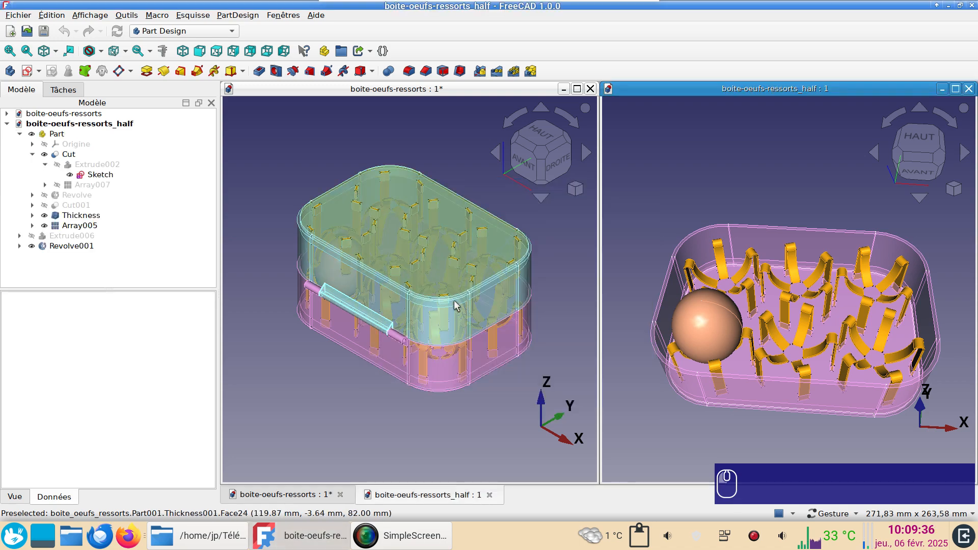
left_click_drag(494, 365, 417, 356)
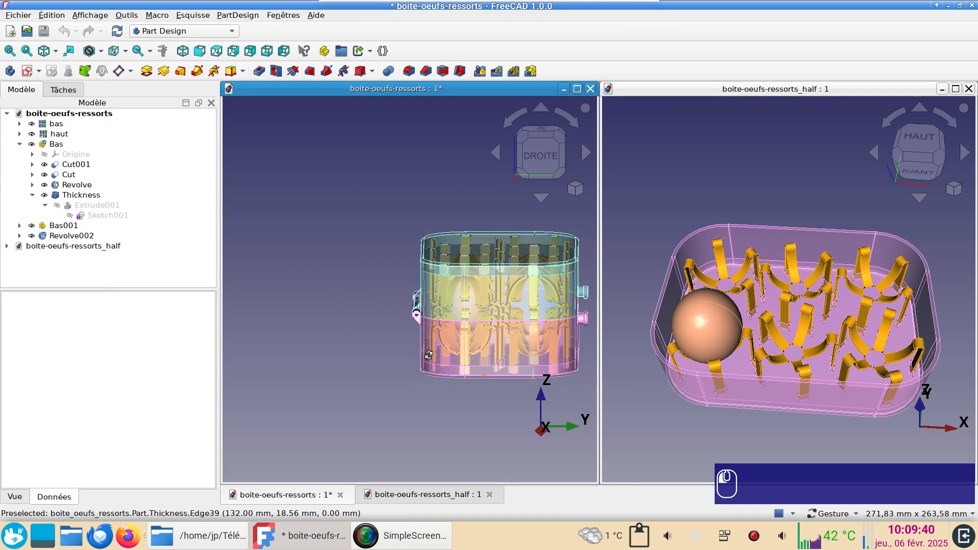
mouse_move(750, 408)
left_mouse_down()
mouse_move(796, 384)
mouse_move(781, 406)
mouse_move(764, 406)
left_mouse_up()
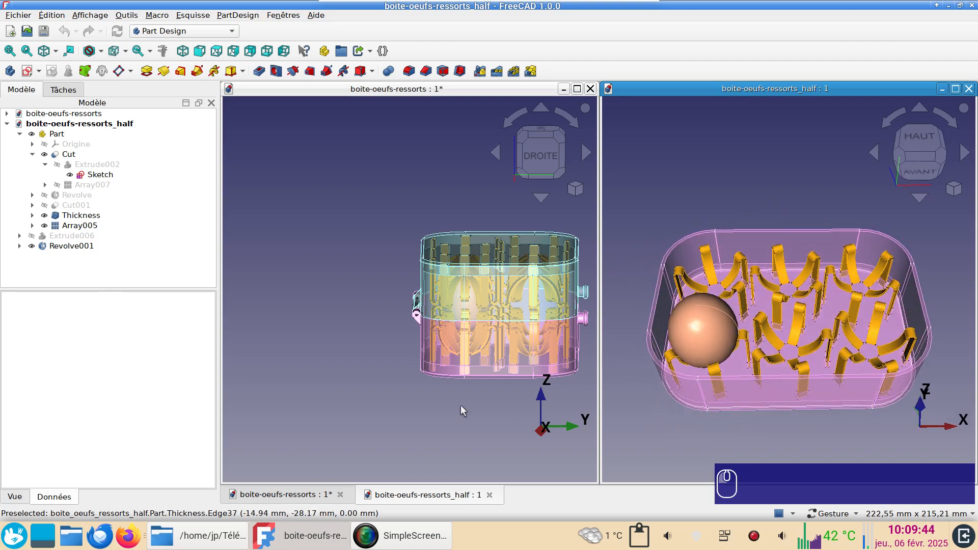
left_click_drag(431, 407, 472, 238)
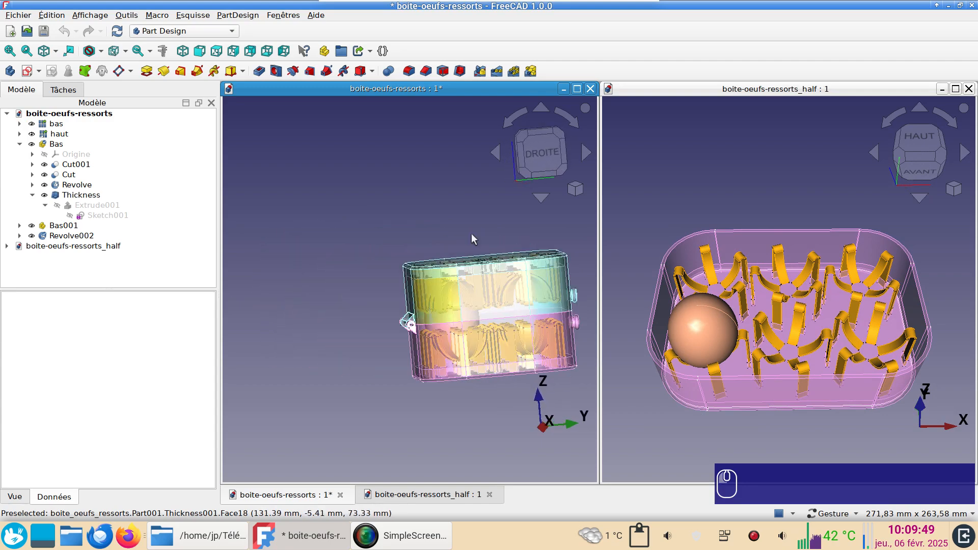
left_click(536, 168)
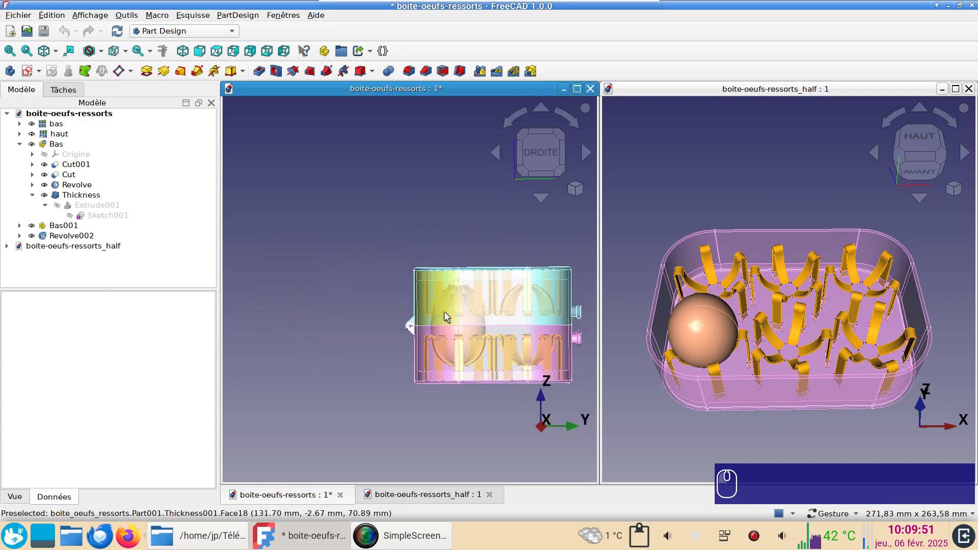
left_click(472, 329)
key("KP_4")
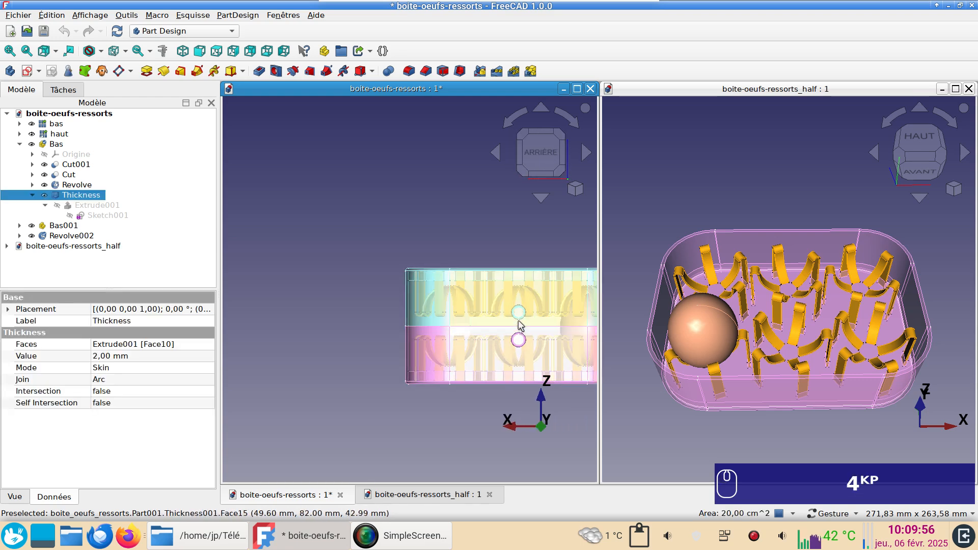
key("KP_6")
scroll(390, 338, "up", 4)
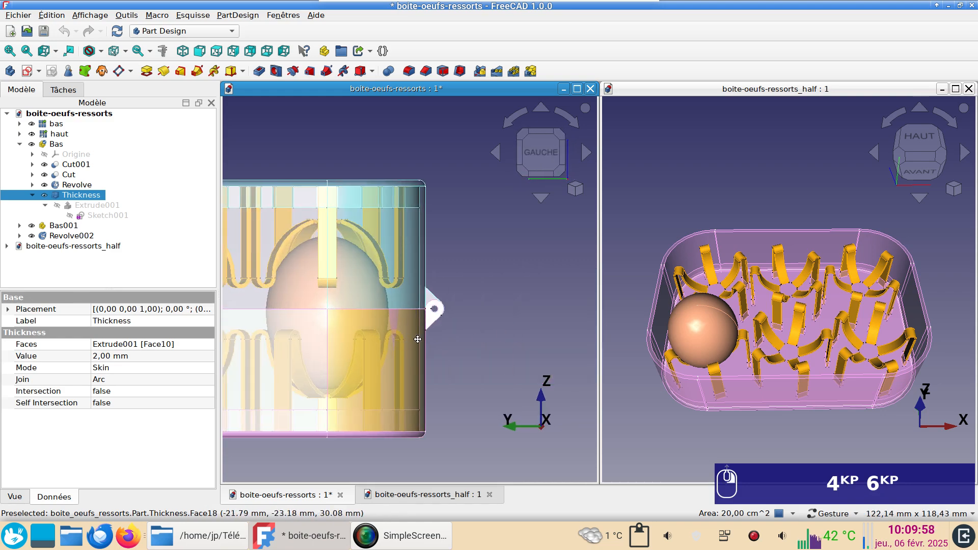
scroll(407, 339, "up", 3)
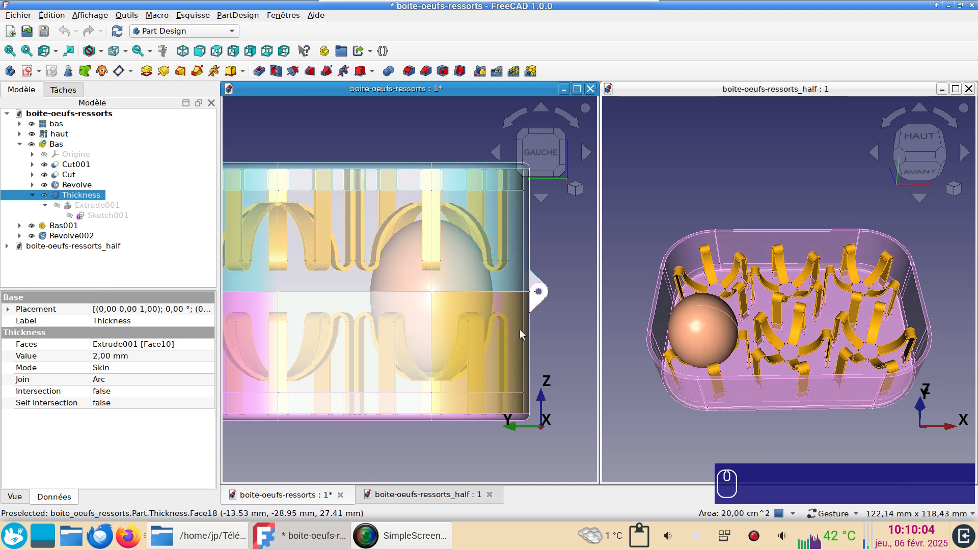
scroll(515, 345, "down", 2)
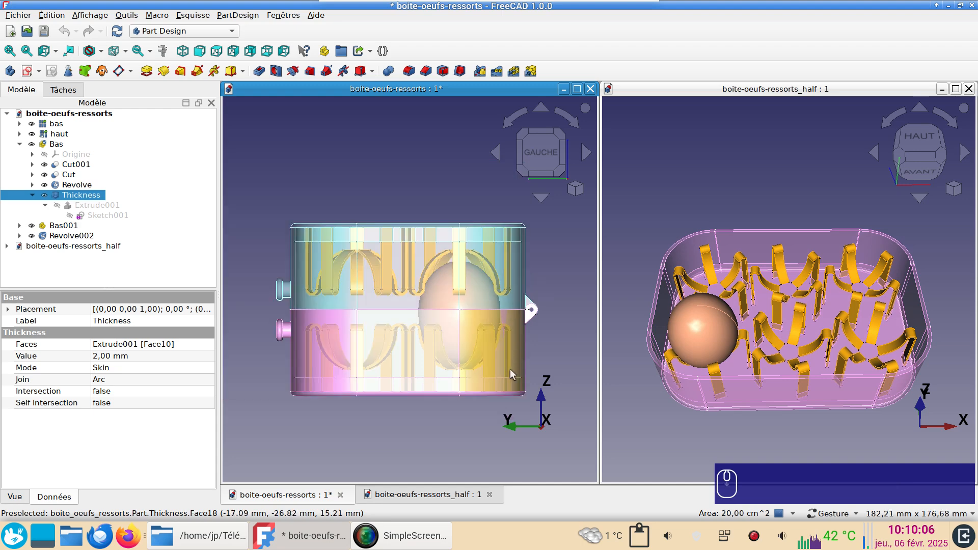
right_click_drag(448, 422, 469, 408)
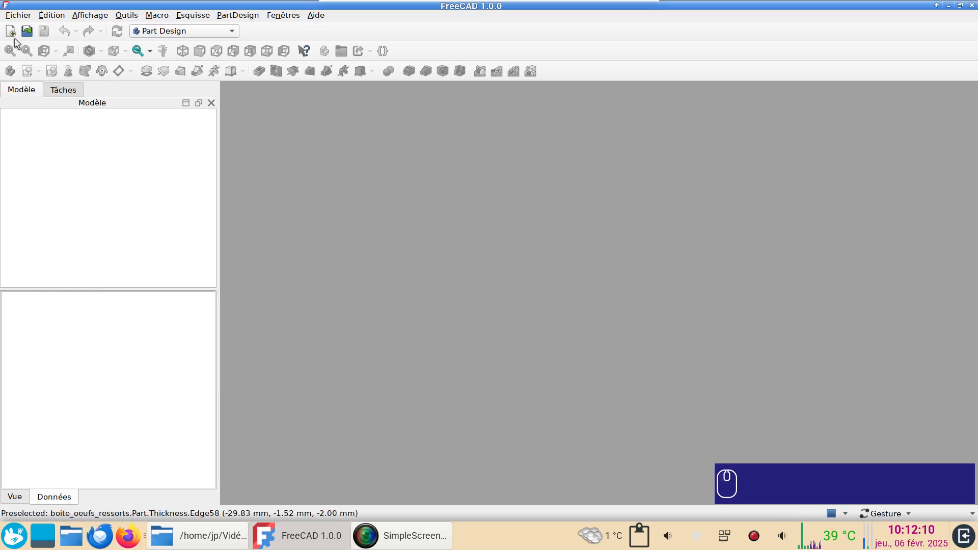
Create a new empty document and switch to the Part workbench.
left_click(11, 32)
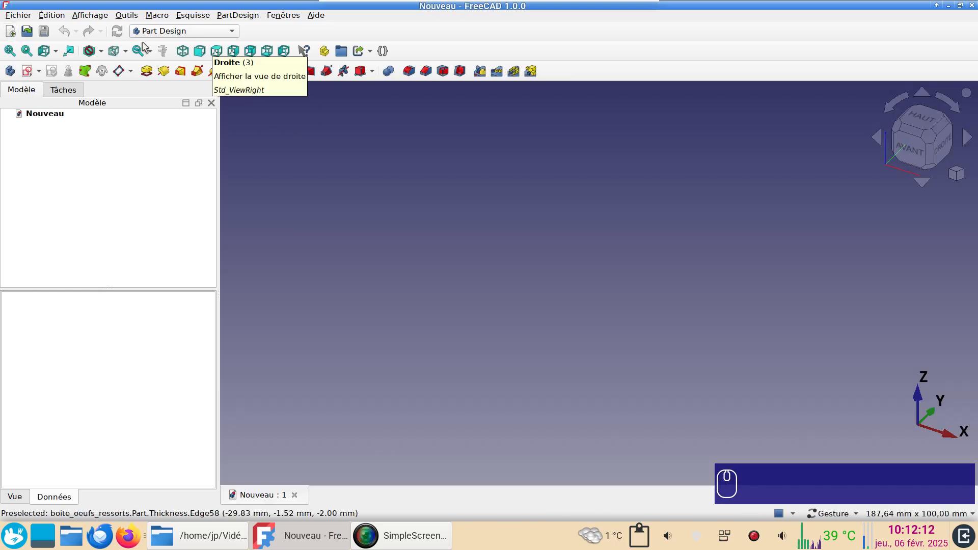
left_click(170, 30)
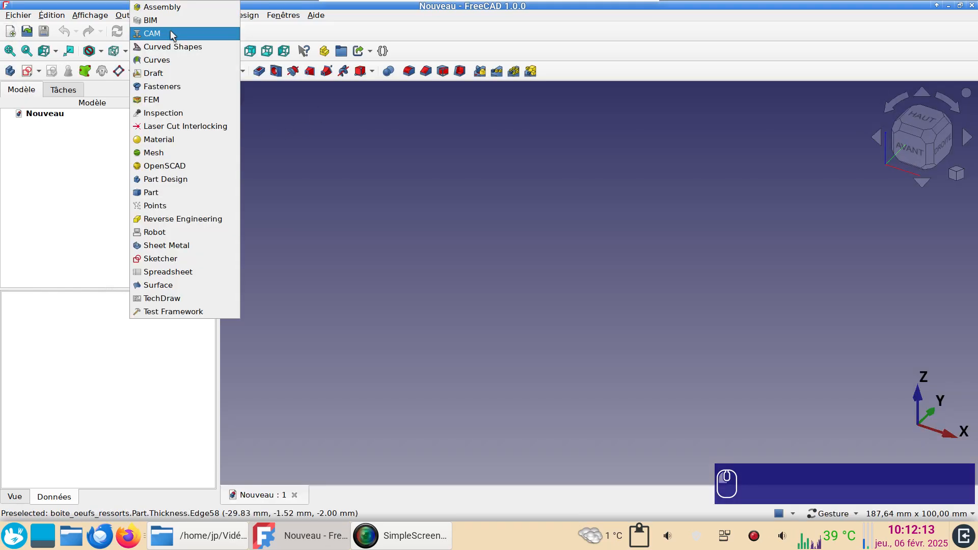
left_click(183, 192)
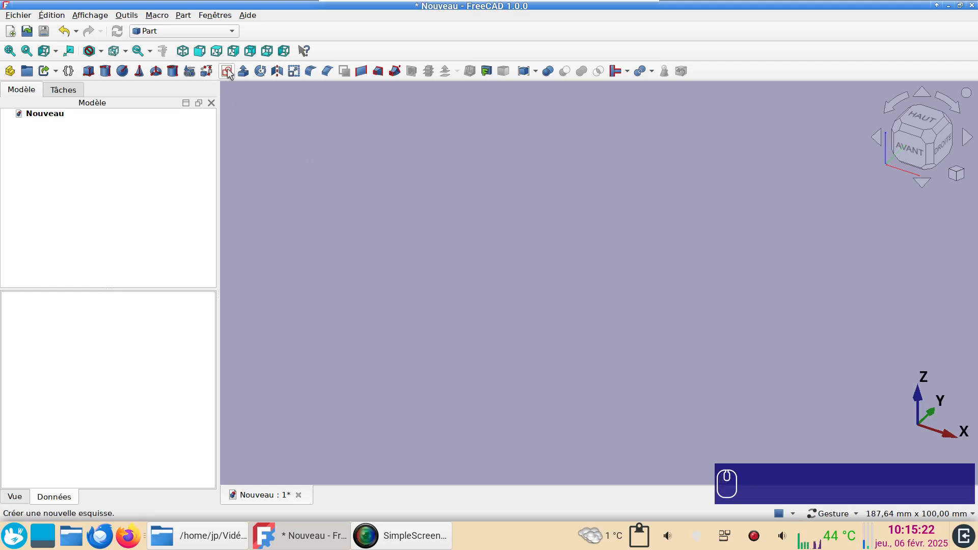
Create a new sketch on the XZ plane with no offset.
left_click(228, 72)
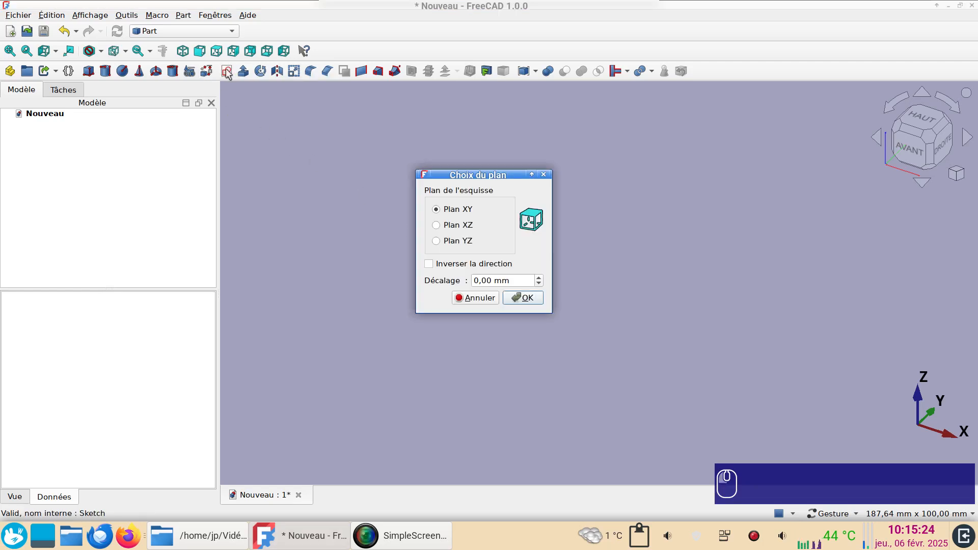
left_click(459, 226)
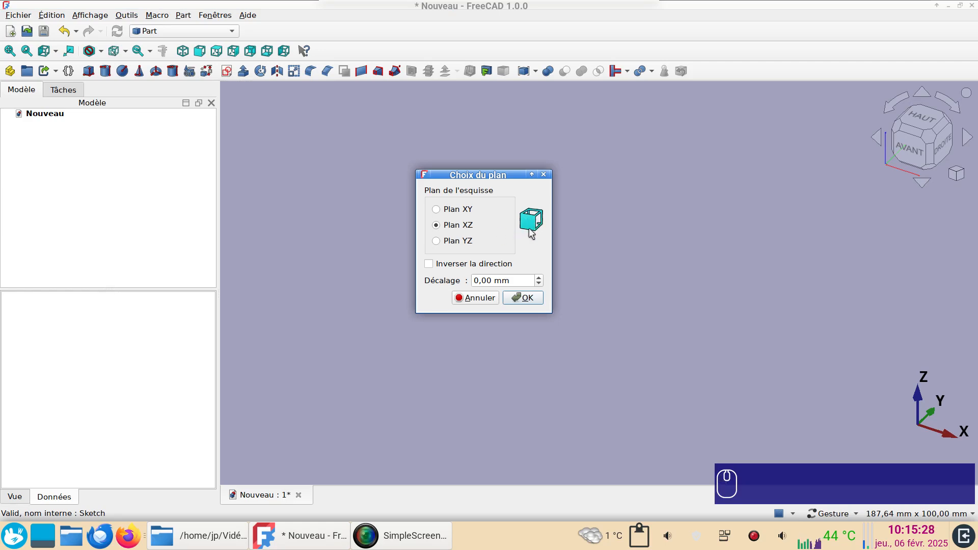
key("Return")
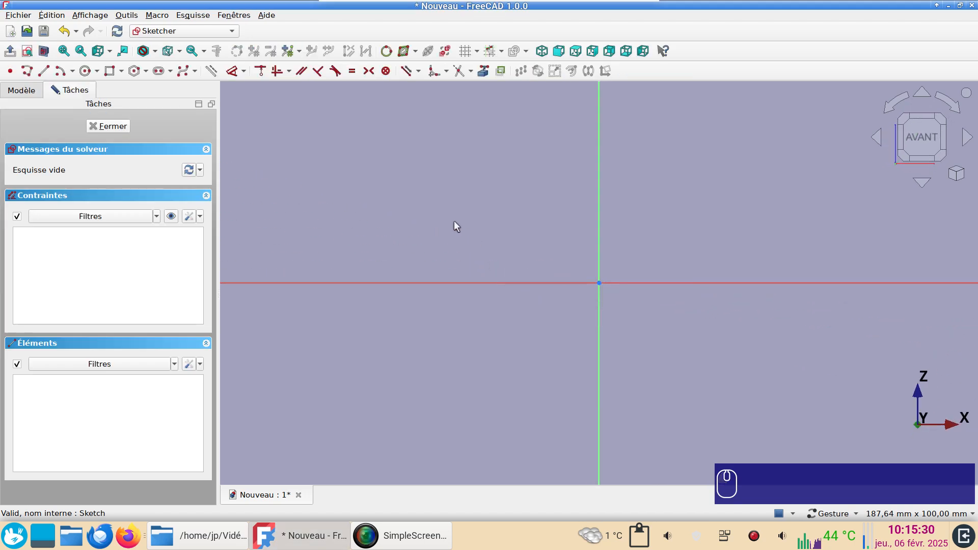
Draw a polyline starting about 23 mm along the horizontal axis: a vertical line about 30 mm up, continued by a small tangent arc bending inward.
left_click(28, 72)
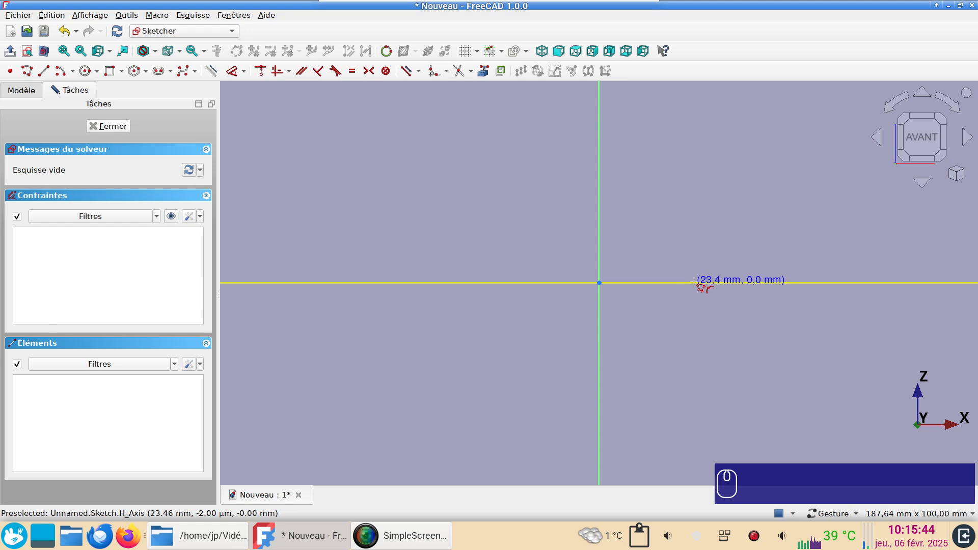
left_click(694, 281)
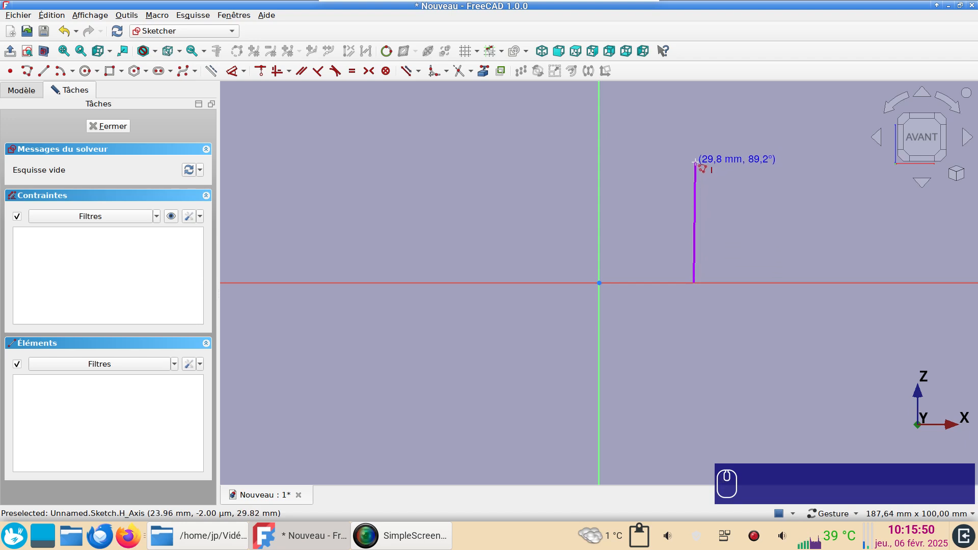
left_click(694, 161)
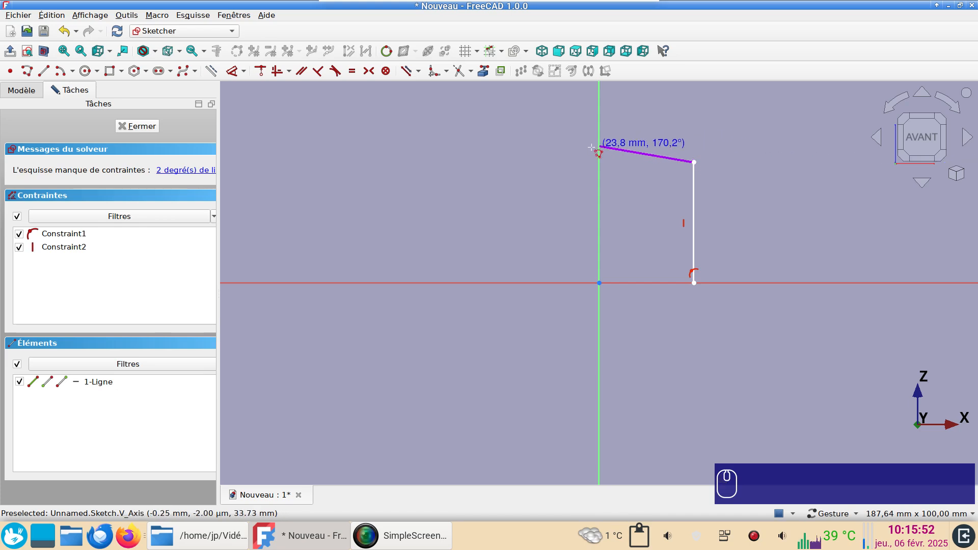
key("m")
key("m")
key("m")
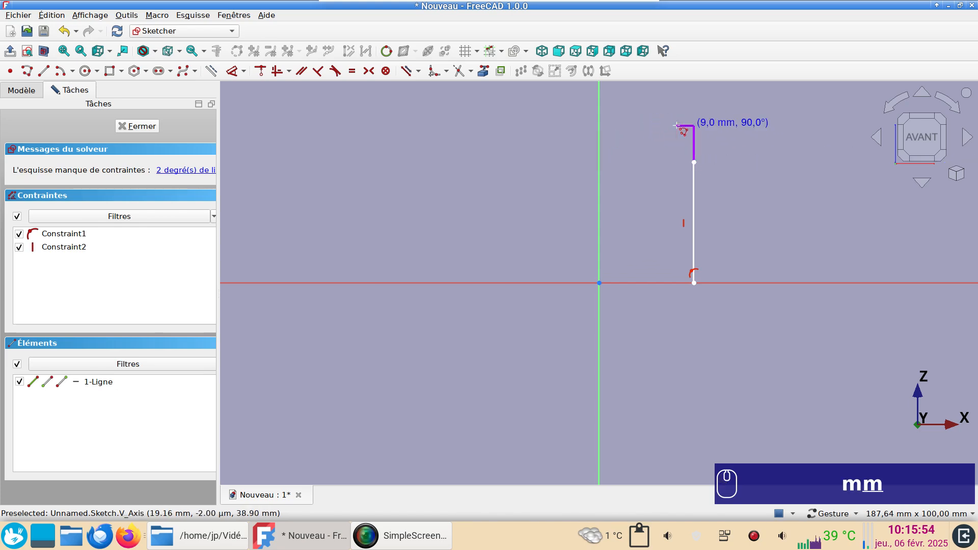
left_click(679, 155)
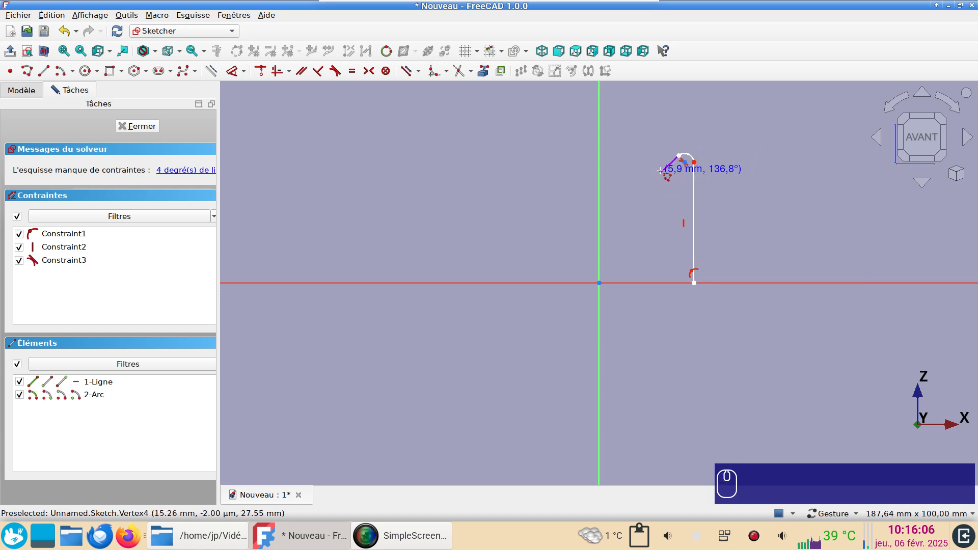
Continue the polyline with a reversed arc of about 24 mm radius toward the vertical axis, and finish the polyline.
key("m")
key("m")
key("m")
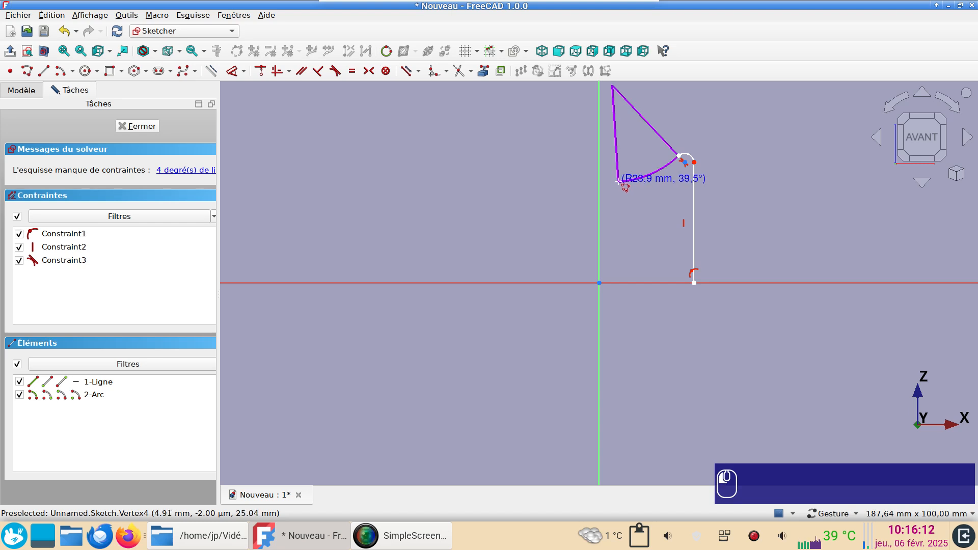
left_click(620, 181)
right_click(638, 112)
Move the large arc's centre down near the vertical axis and constrain it onto that axis.
left_click_drag(612, 86, 606, 172)
left_click(607, 160)
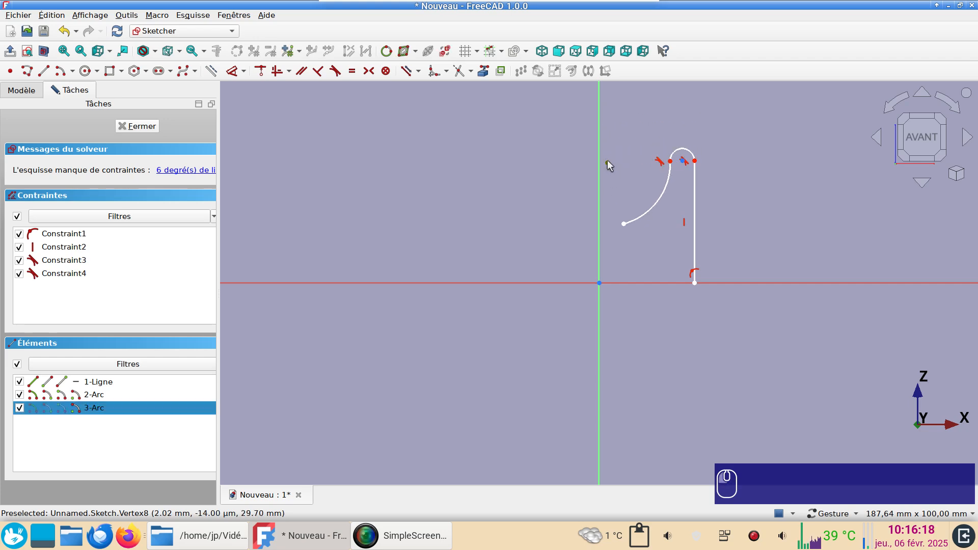
left_click(597, 154)
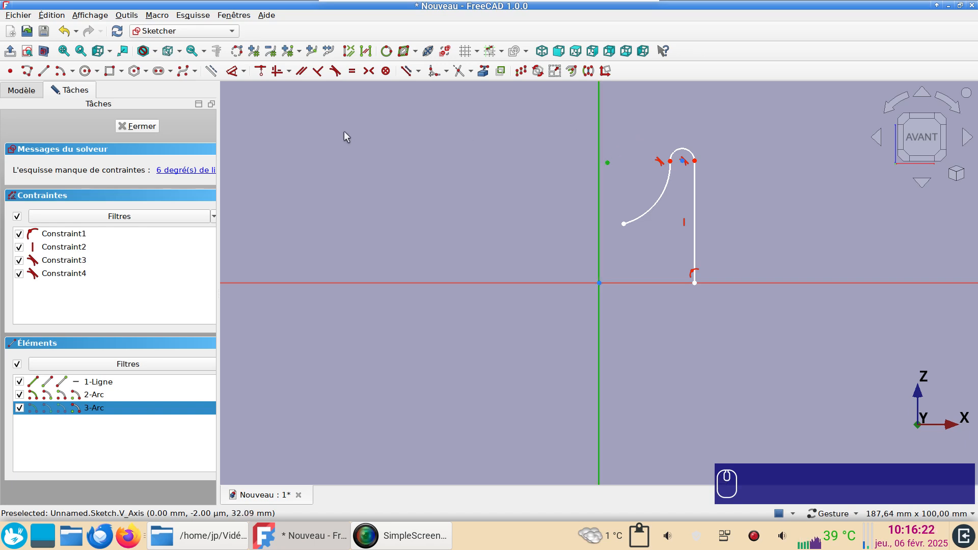
key("c")
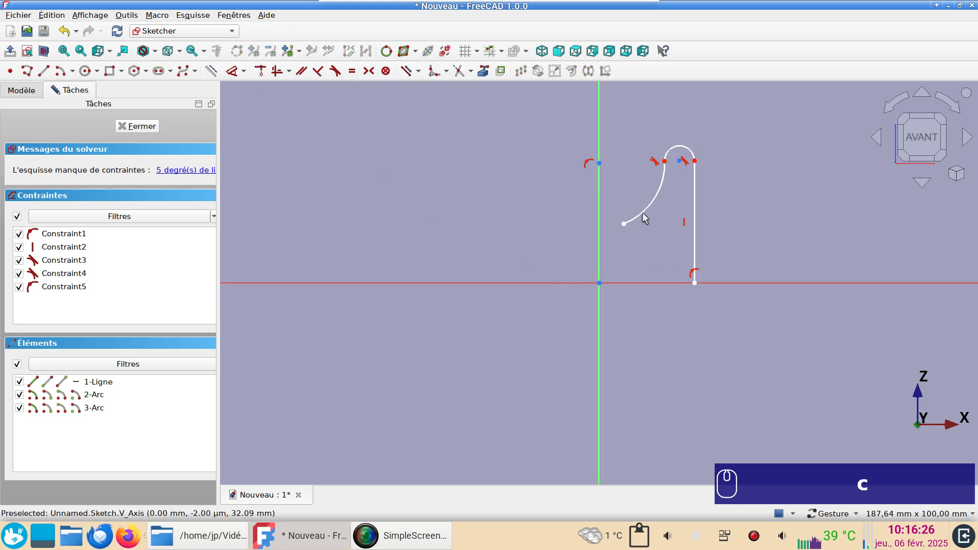
Constrain the radius of the large arc to 20 mm.
left_click(643, 215)
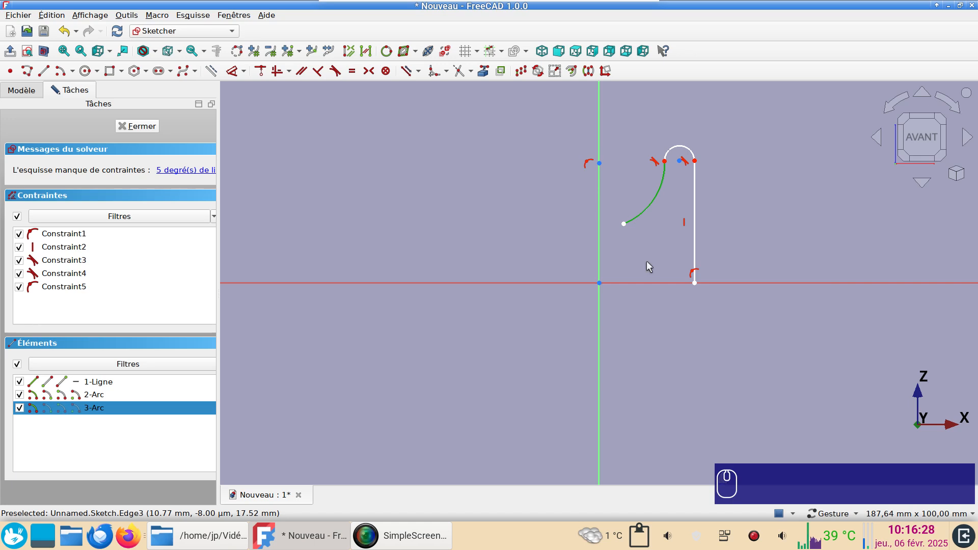
key("d")
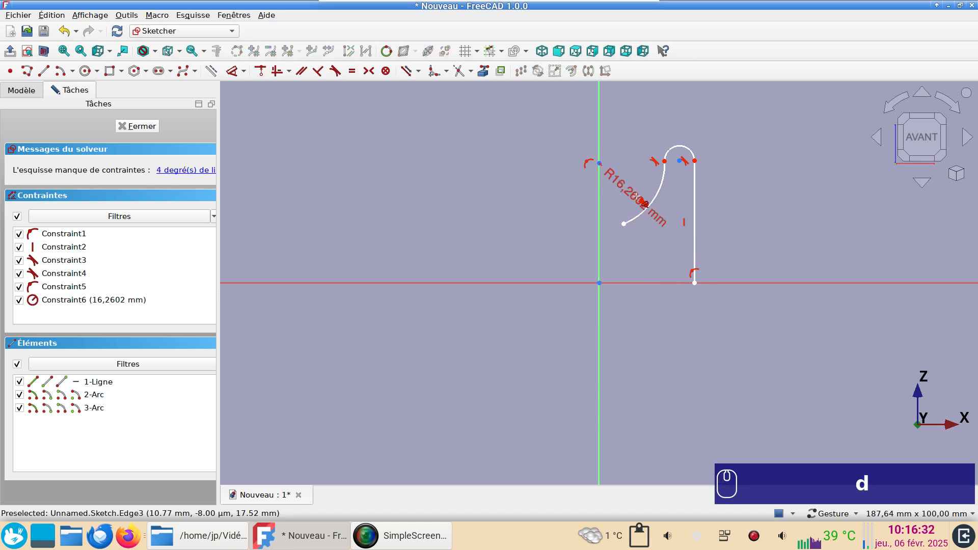
left_click(636, 199)
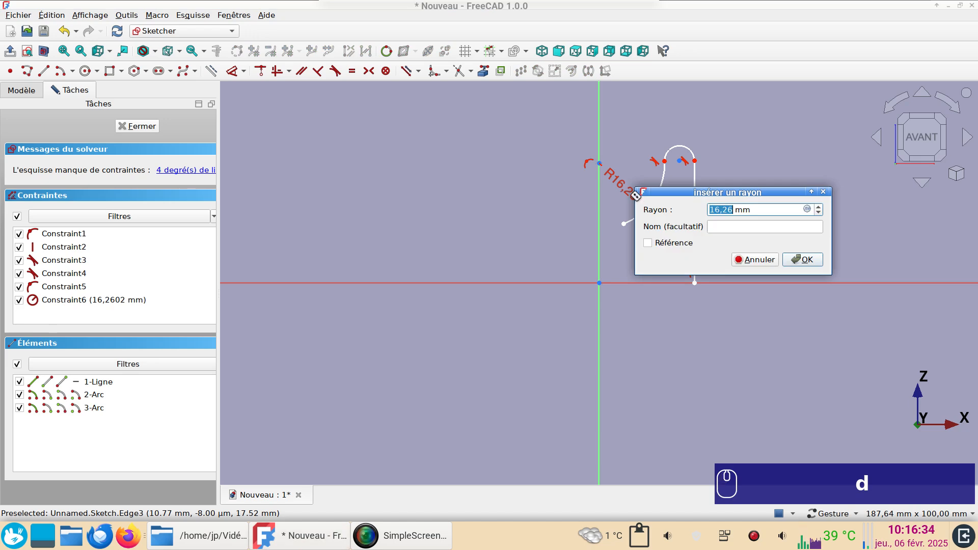
type("20")
key("Return")
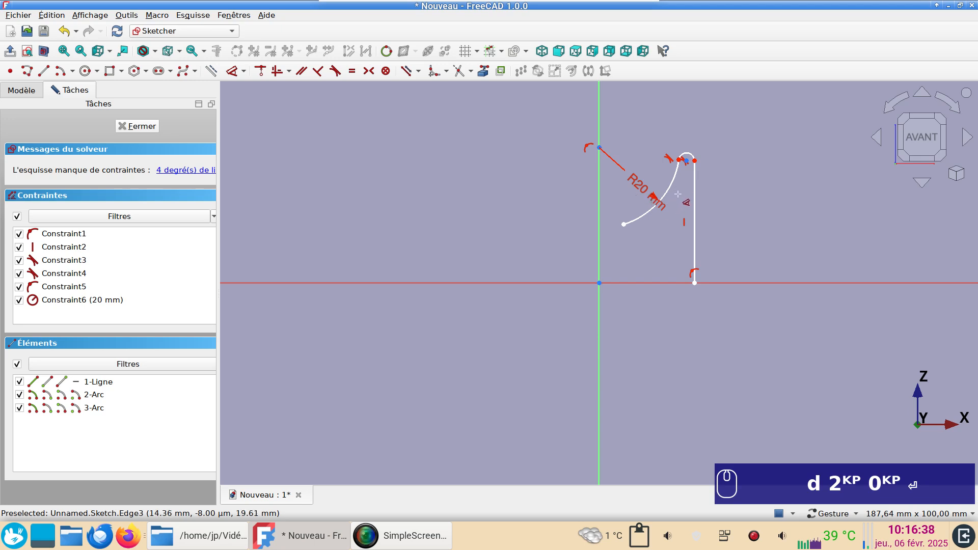
Constrain the radius of the small arc above the vertical line to 2 mm.
left_click(687, 154)
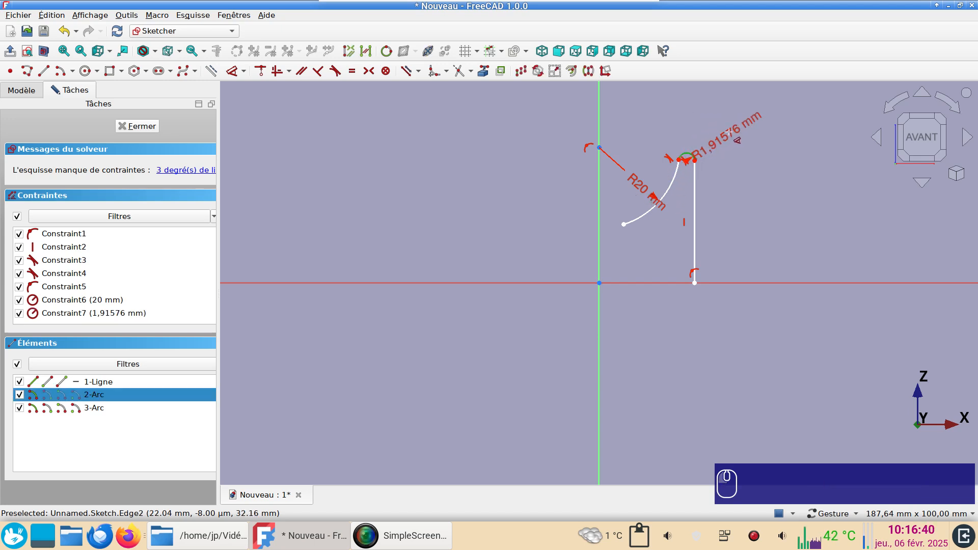
left_click(754, 119)
type("2")
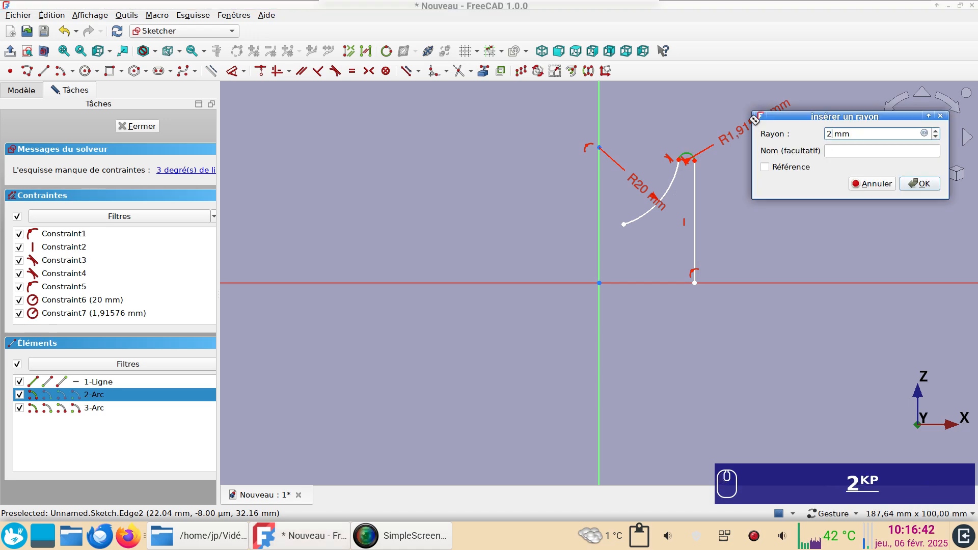
key("Return")
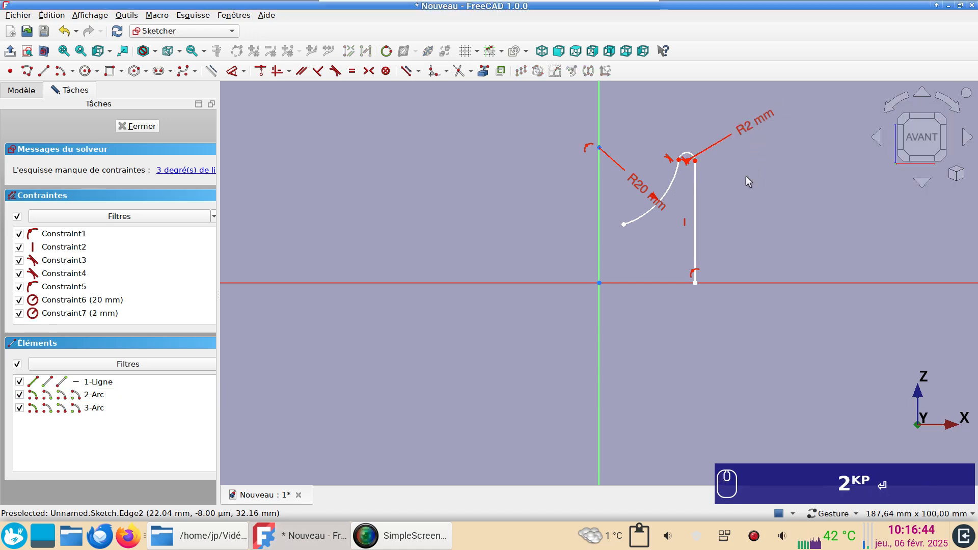
Align the centres of the small and large arcs with a horizontal constraint.
left_click(687, 161)
scroll(684, 168, "up", 5)
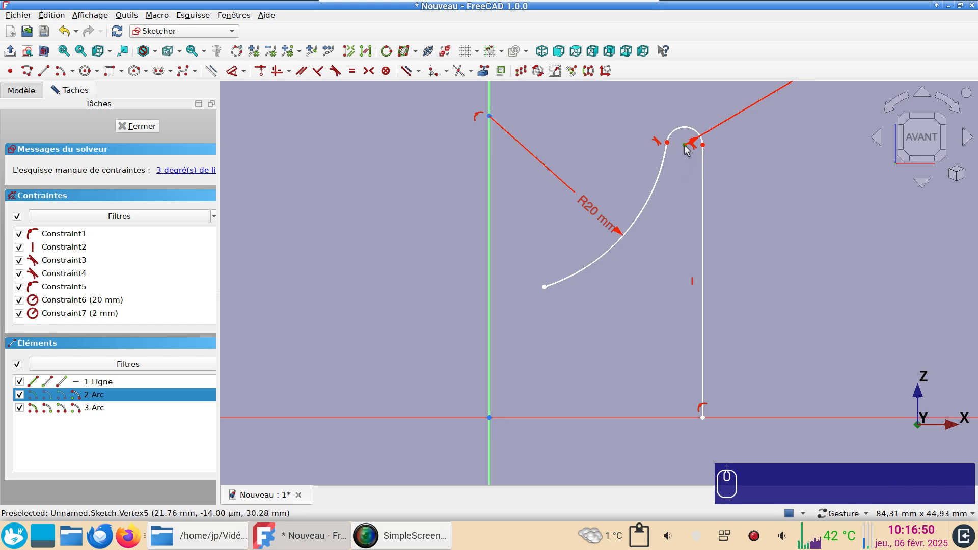
left_click(489, 116)
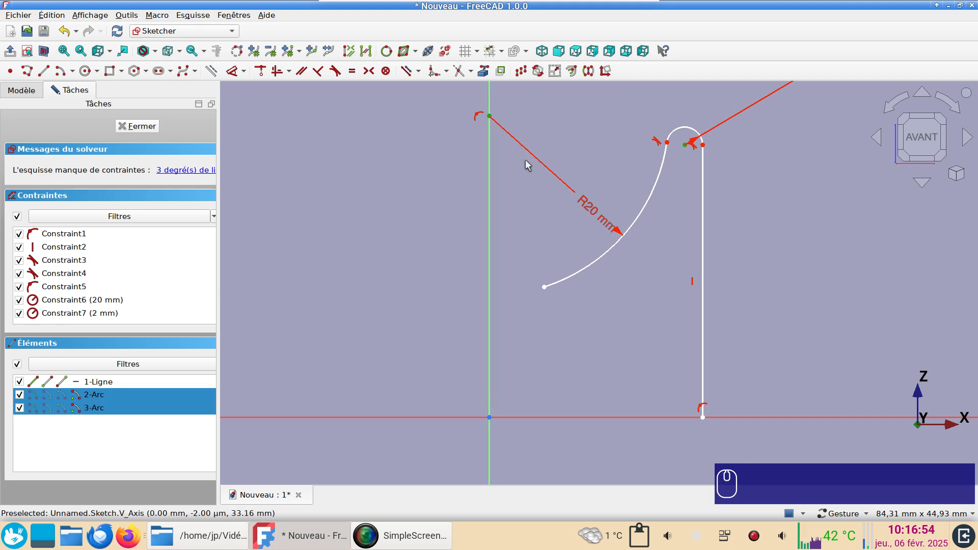
key("h")
scroll(531, 168, "down", 4)
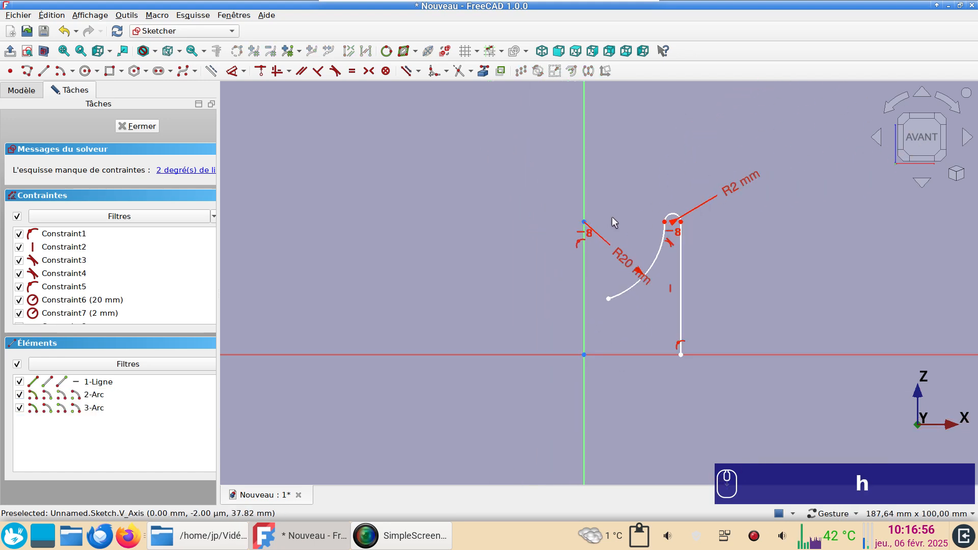
Constrain the large arc's centre to a vertical distance of 30 mm from the horizontal axis.
left_click(584, 224)
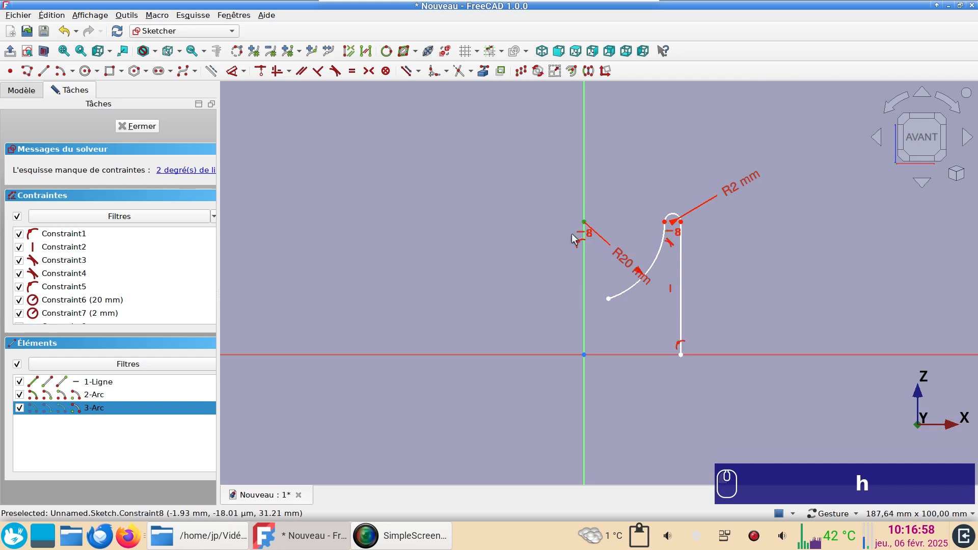
type("i30")
key("Return")
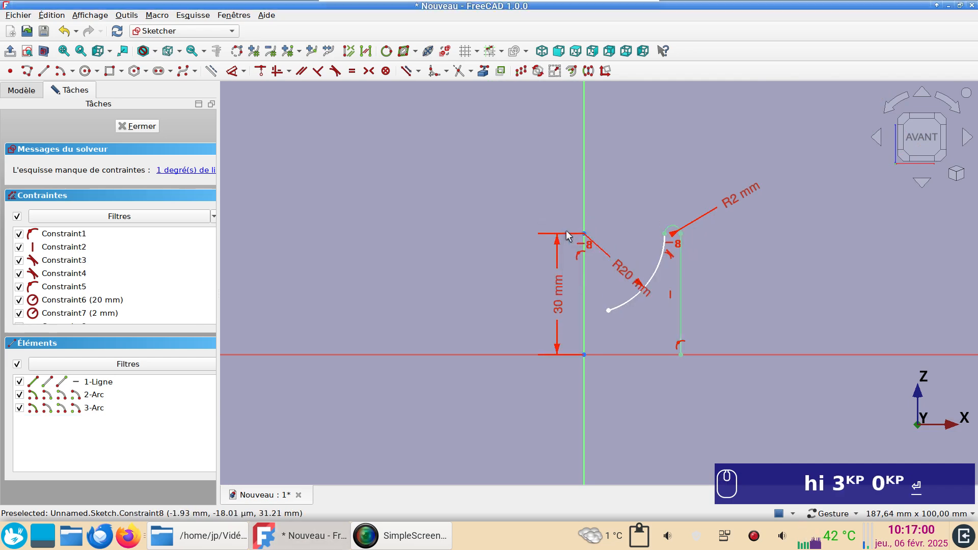
Constrain the large arc's free lower end to a horizontal distance of 6 mm from the vertical axis.
left_click(607, 311)
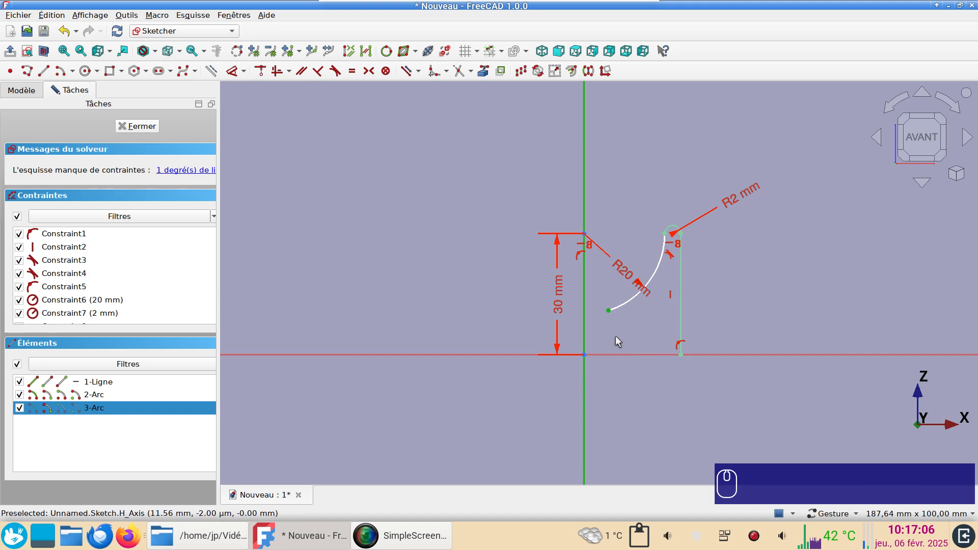
key("l")
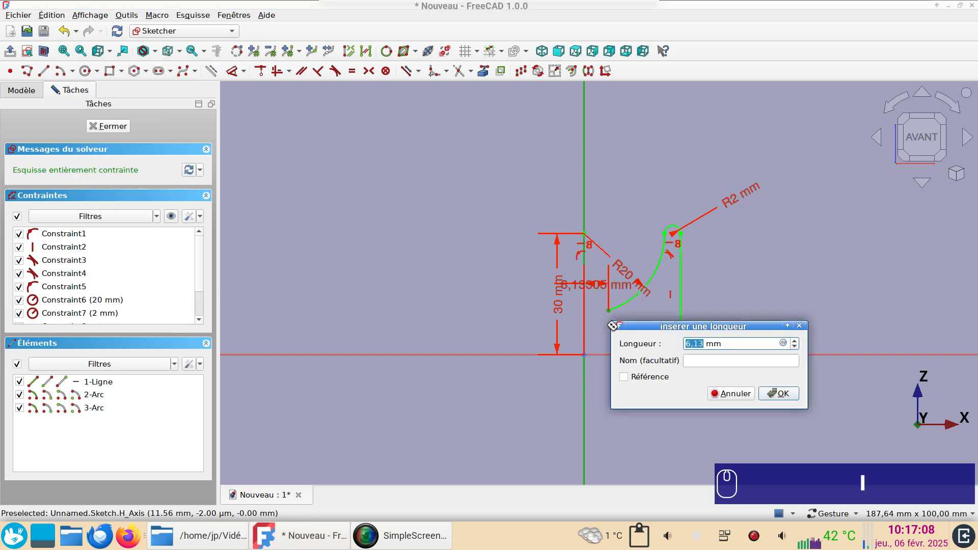
type("6")
key("Return")
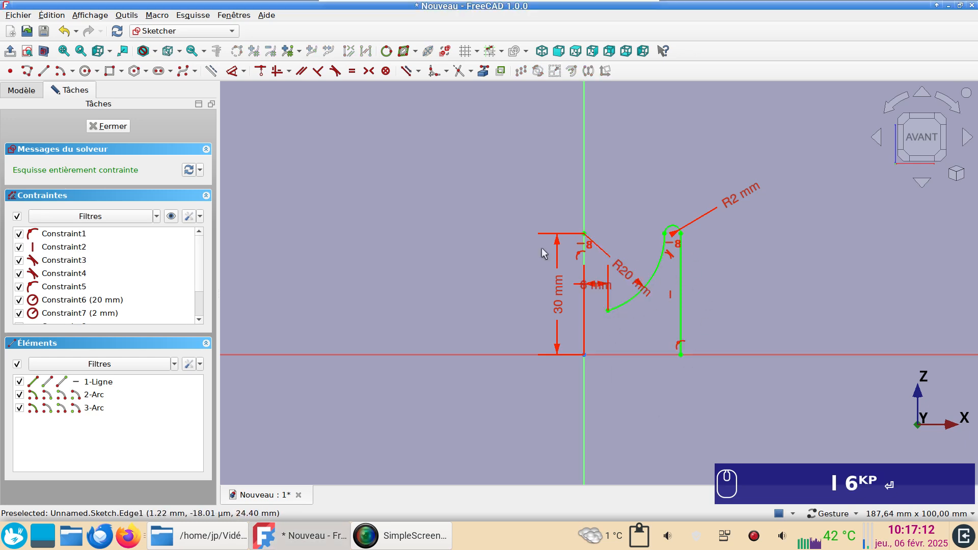
Check the automatic constraint options and close the spring profile sketch.
left_click(188, 214)
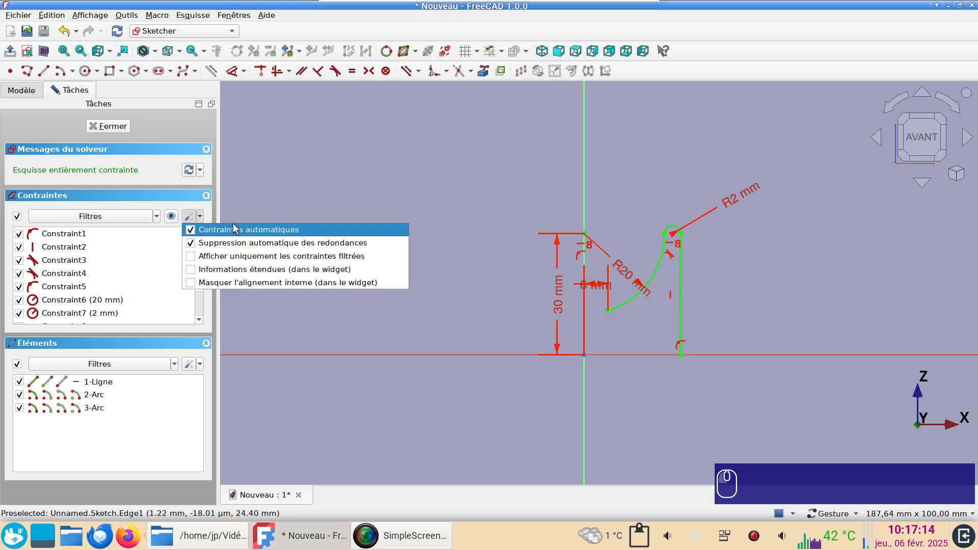
left_click(293, 193)
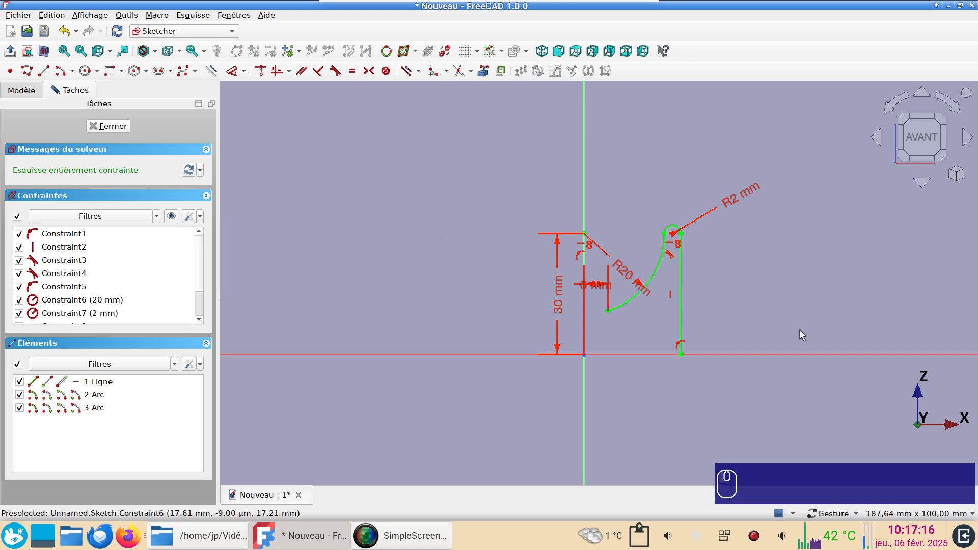
left_click(113, 127)
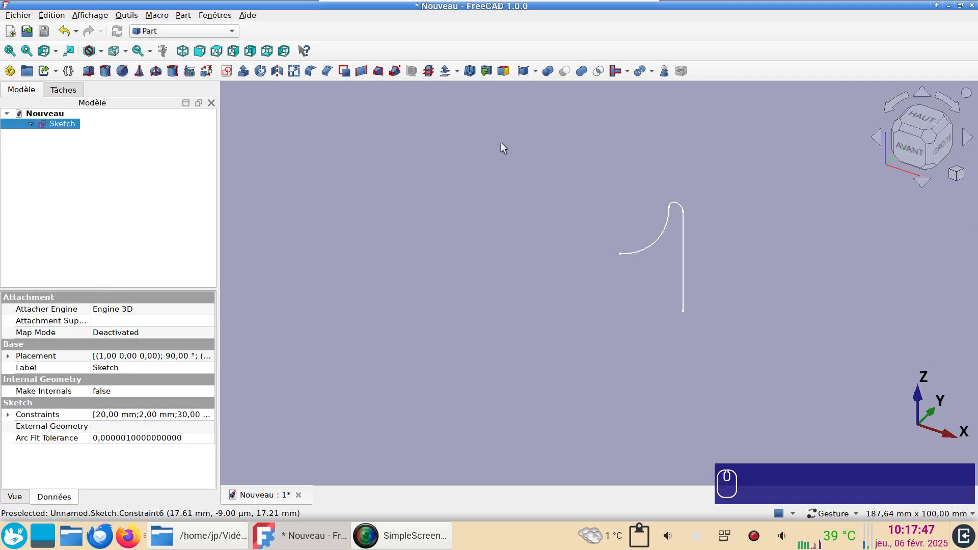
Start a 2D offset of the spring sketch and set its mode to Objet creux (Skin).
left_click(201, 53)
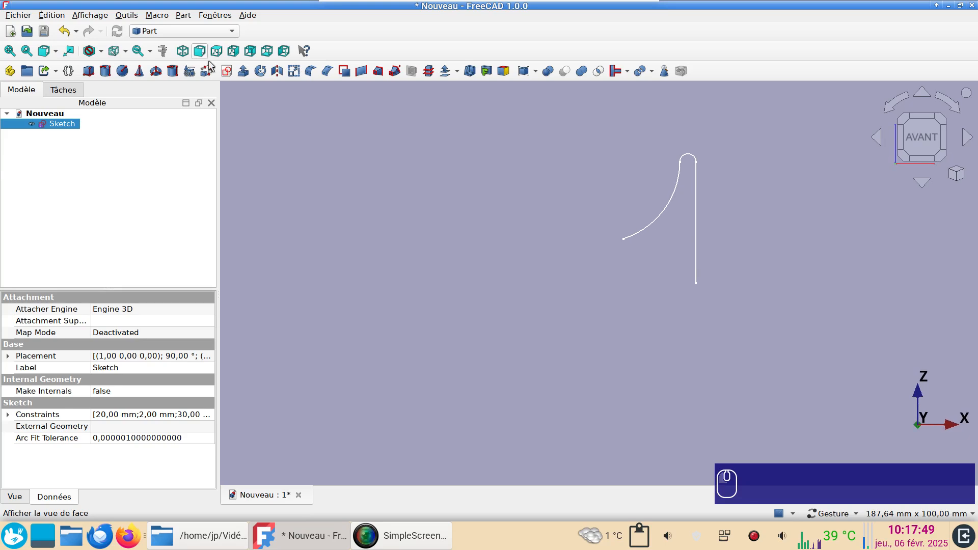
scroll(692, 308, "up", 2)
mouse_move(726, 292)
right_mouse_down()
mouse_move(630, 421)
mouse_move(634, 412)
right_mouse_up()
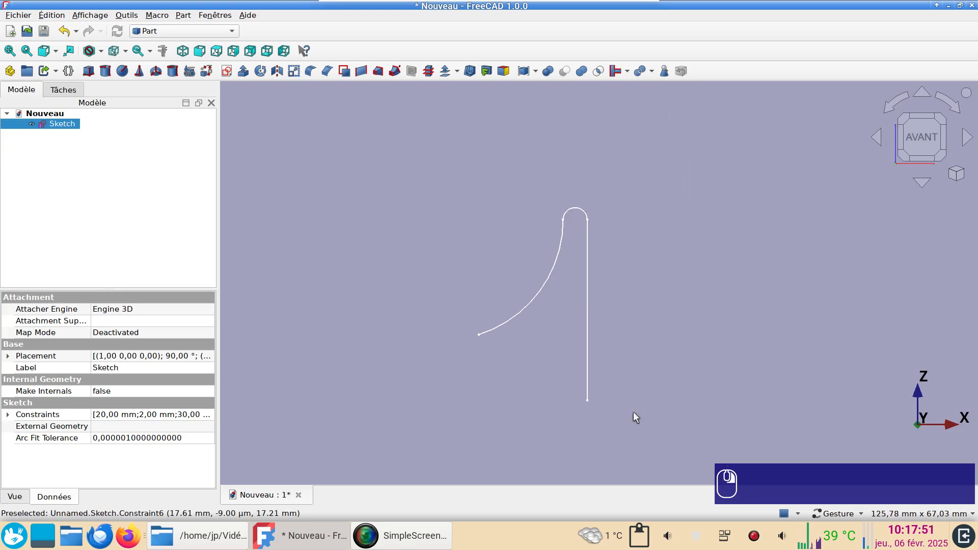
left_click(457, 70)
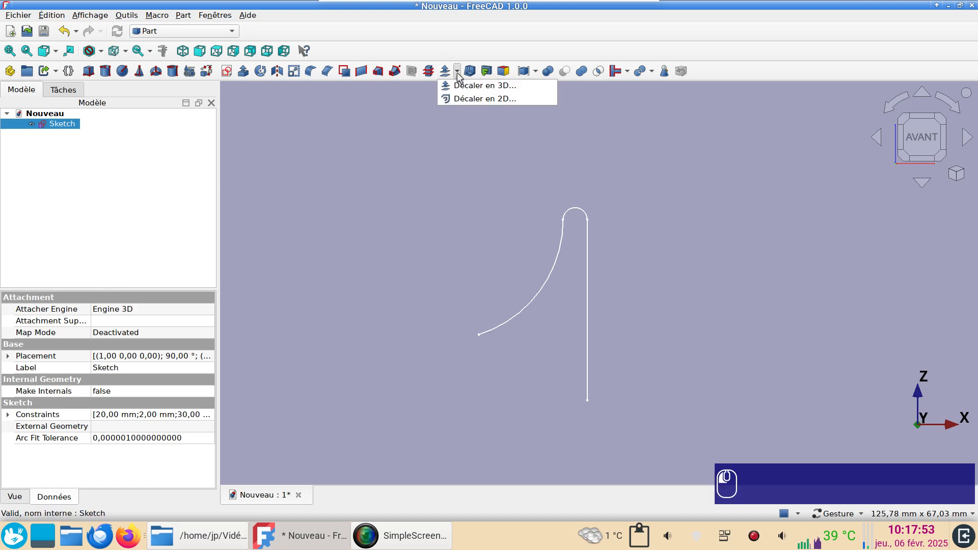
left_click(472, 97)
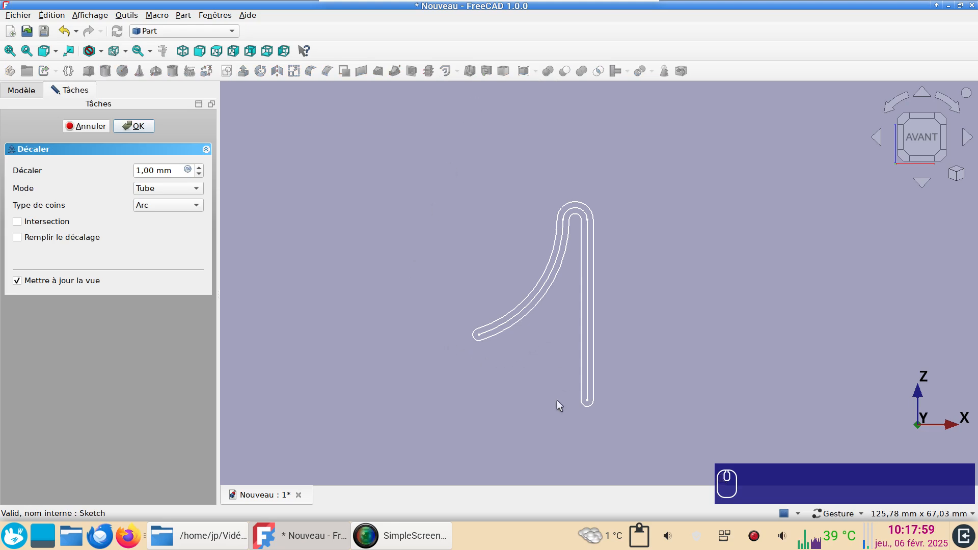
left_click(175, 189)
left_click(179, 179)
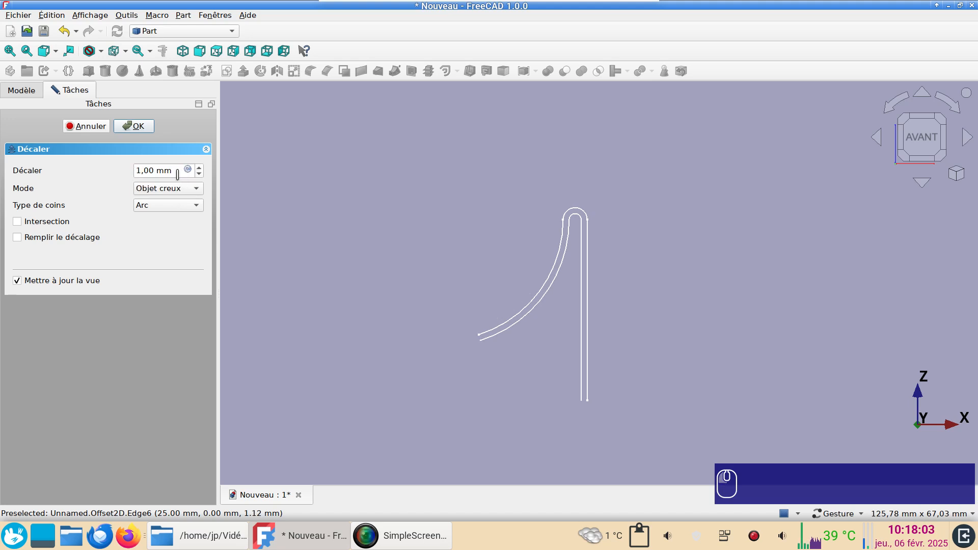
Fill the 2D offset and create it with an offset distance of -1.2 mm.
left_click(44, 238)
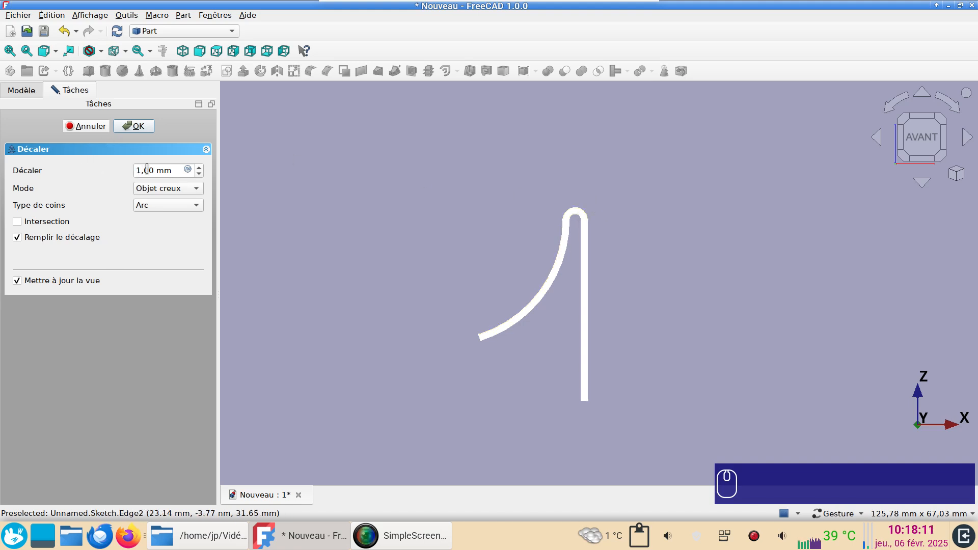
left_click_drag(153, 170, 123, 168)
type("-1.2")
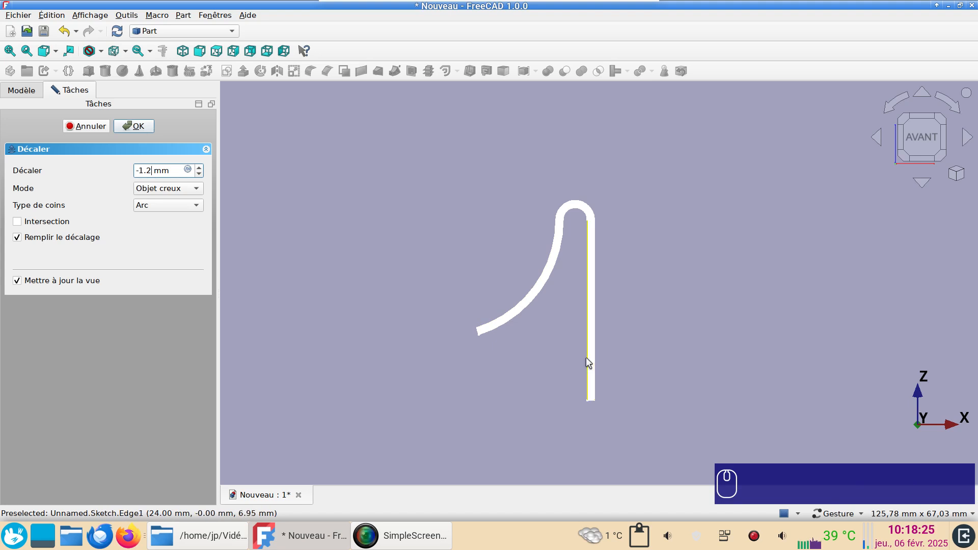
left_click(138, 126)
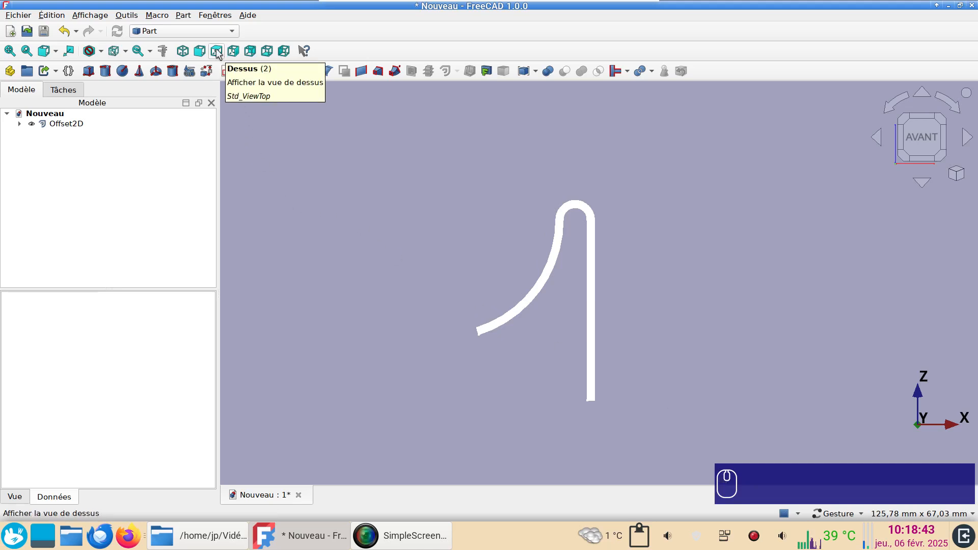
Extrude the filled 2D offset symmetrically along its normal to a length of 6 mm.
right_click(217, 52)
left_click(515, 161)
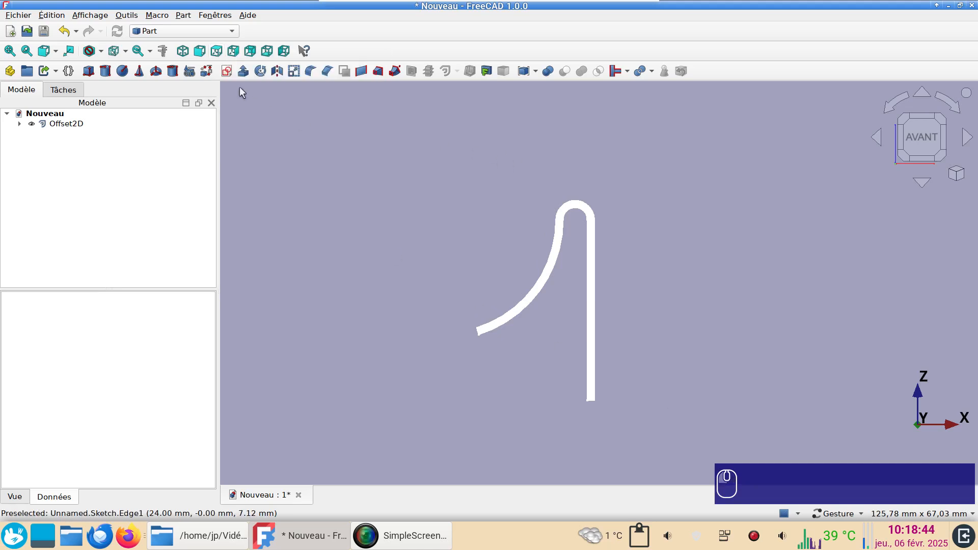
left_click(215, 51)
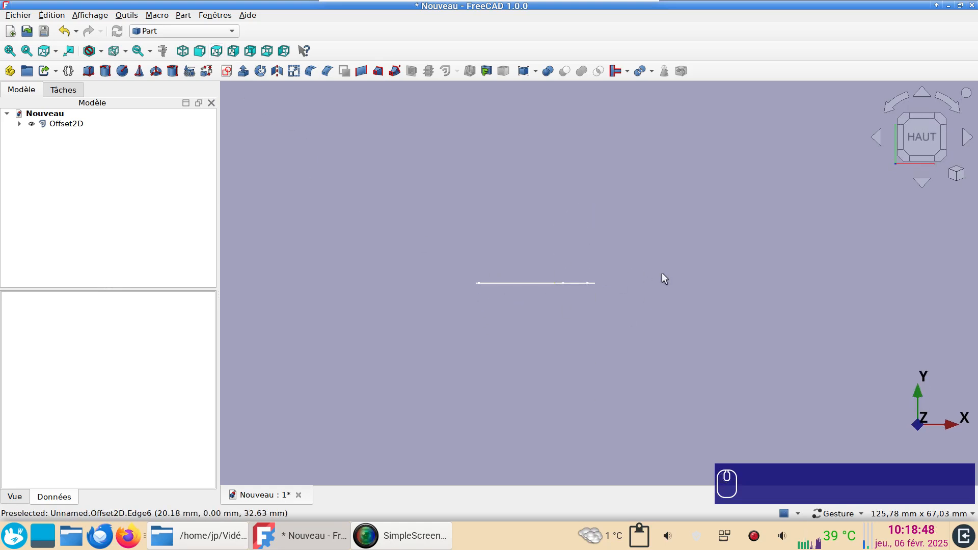
left_click(62, 123)
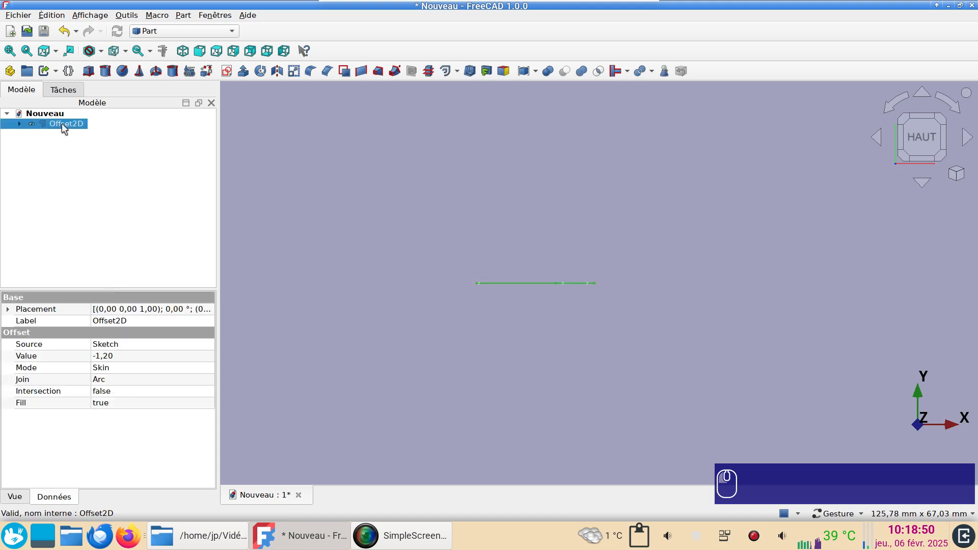
left_click(243, 72)
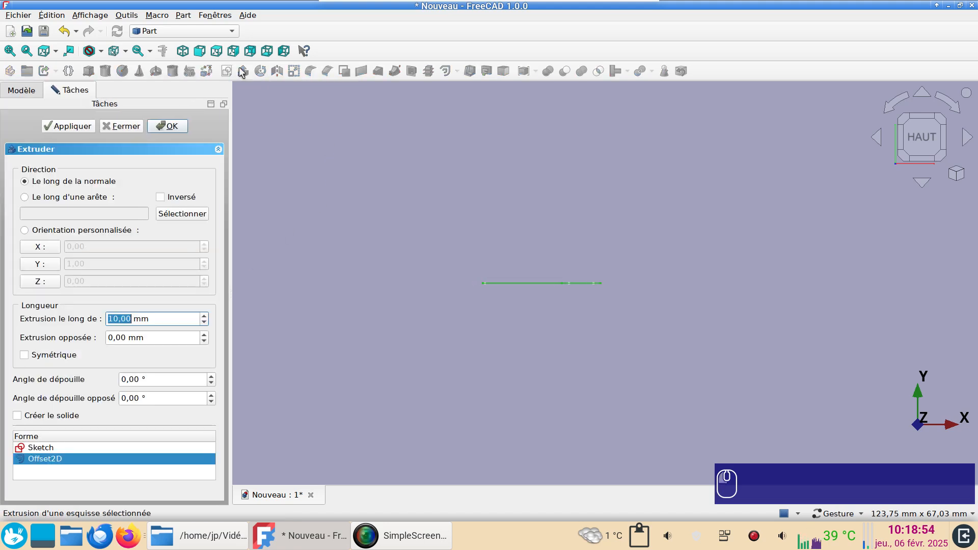
left_click(49, 354)
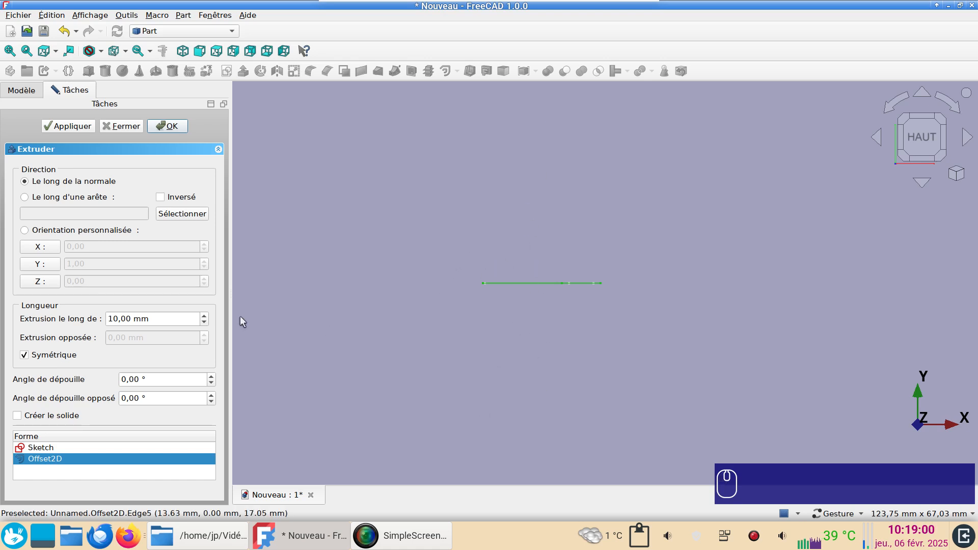
left_click_drag(156, 319, 54, 305)
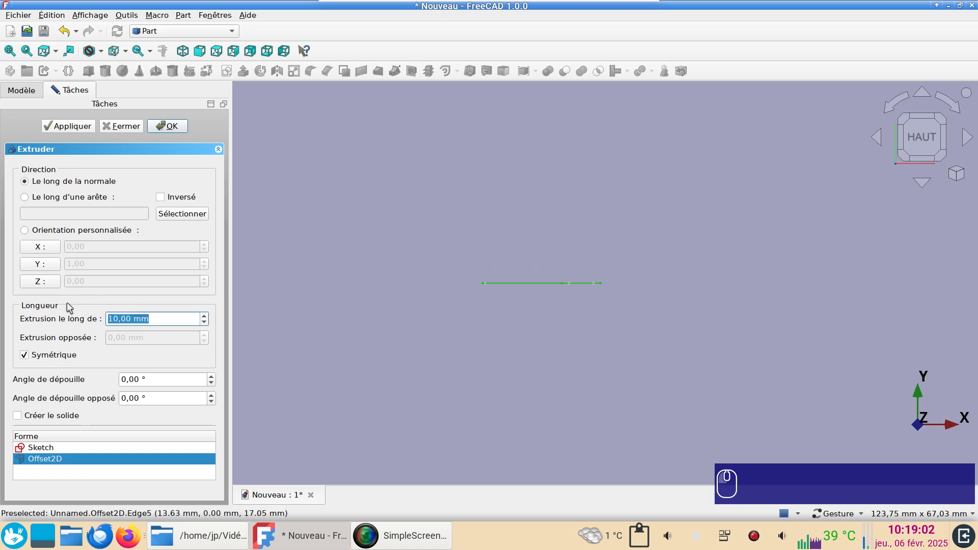
type("6")
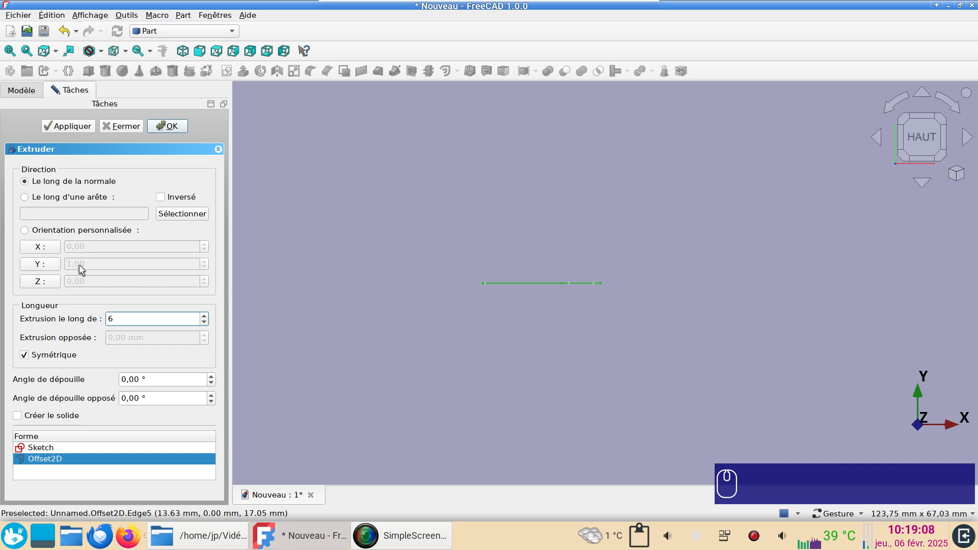
left_click(175, 126)
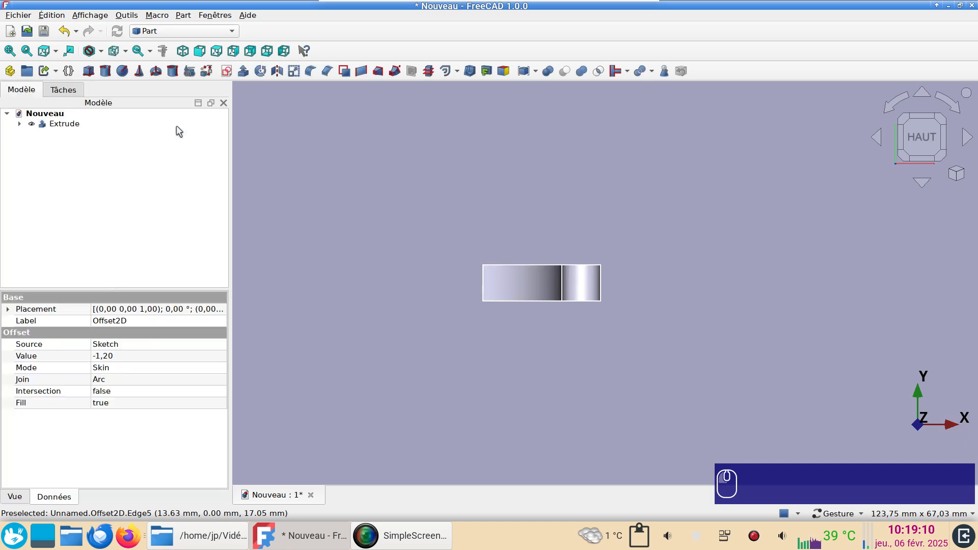
Switch to the Draft workbench and hide the working grid.
left_click(176, 31)
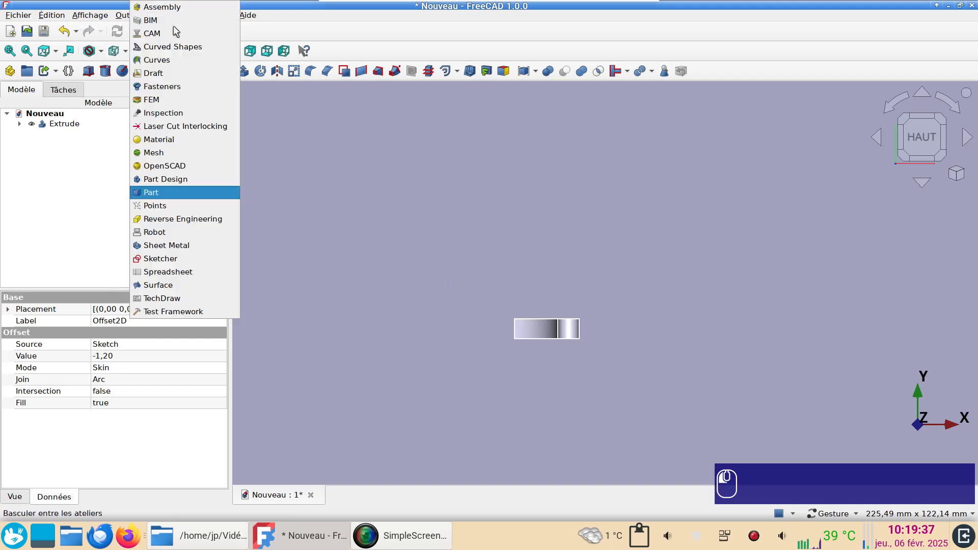
left_click(175, 72)
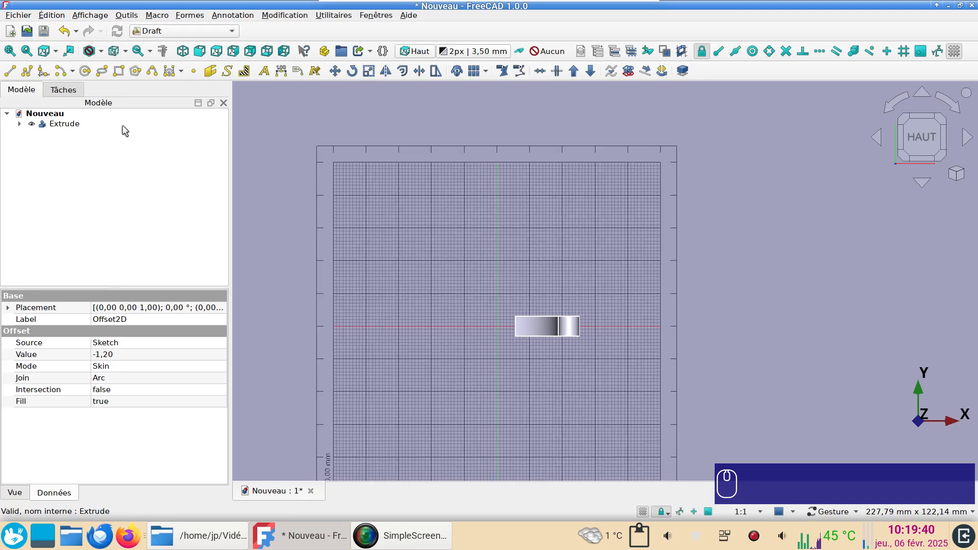
left_click(954, 51)
Create a polar link array of the extruded spring, with 5 elements over 360° around the origin and Union off.
left_click(64, 123)
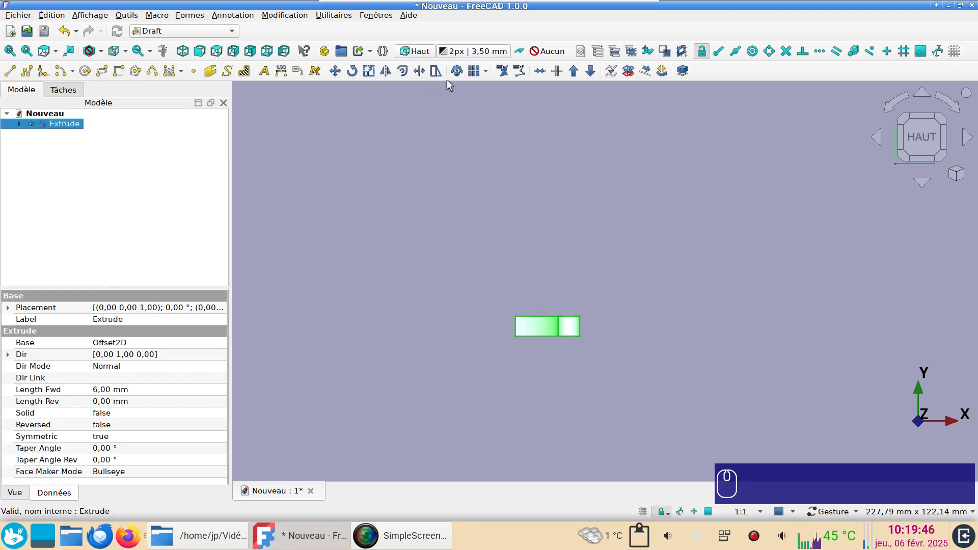
left_click(484, 73)
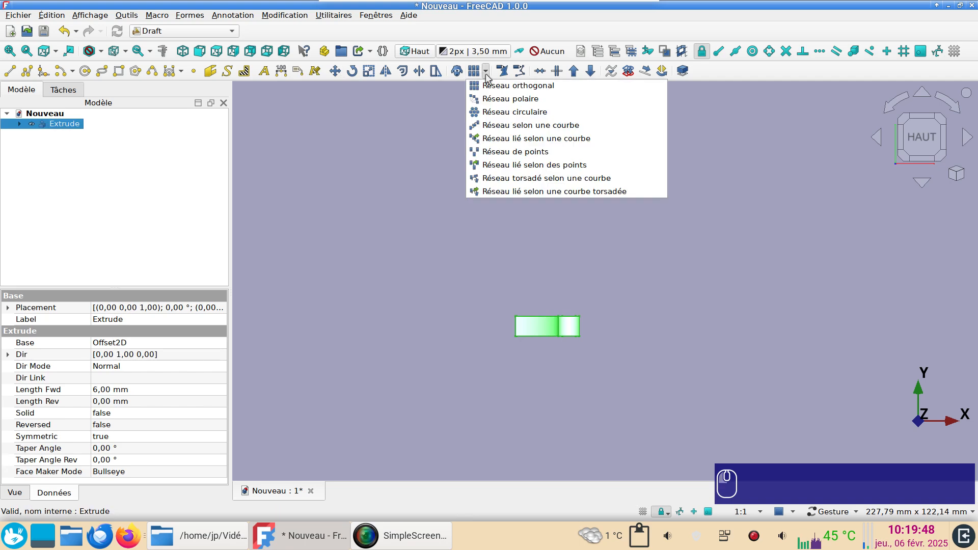
left_click(502, 98)
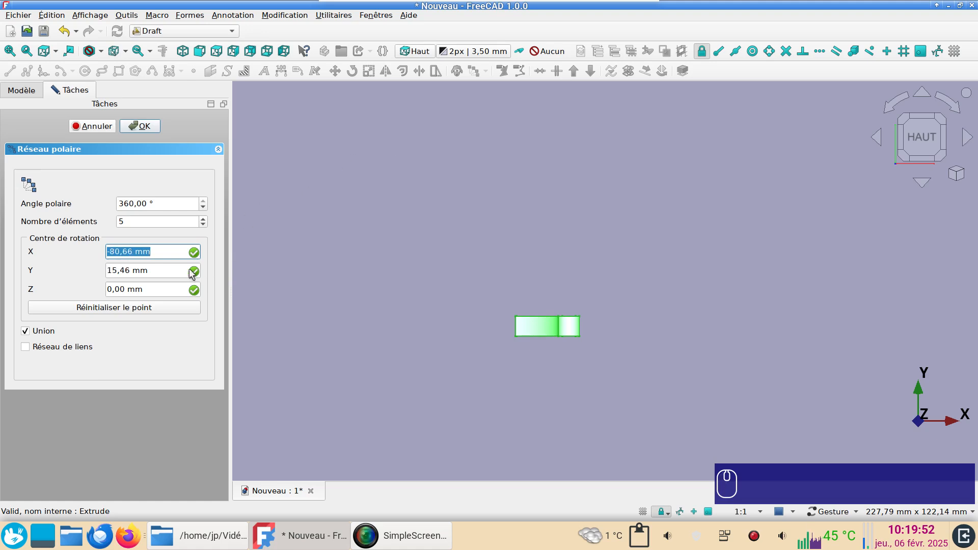
left_click(146, 308)
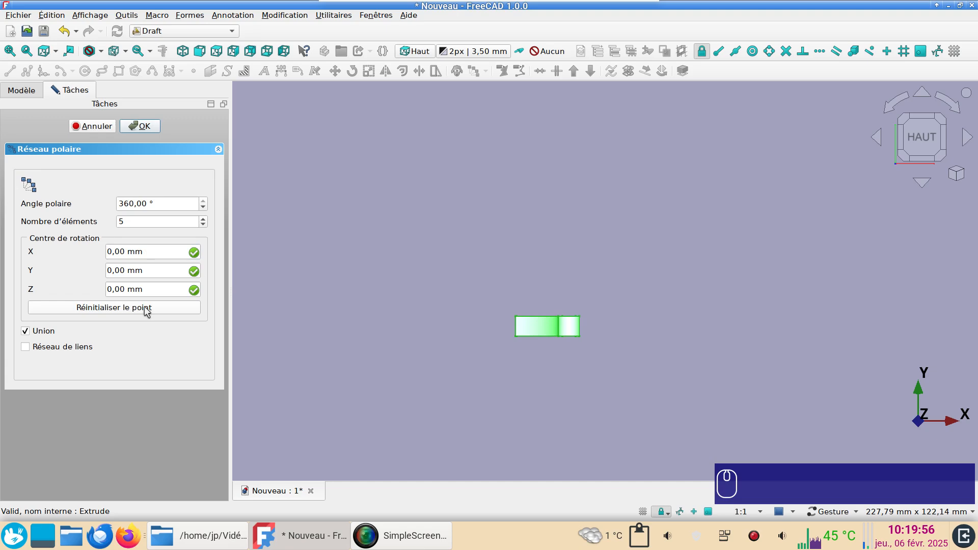
left_click(109, 306)
left_click(43, 332)
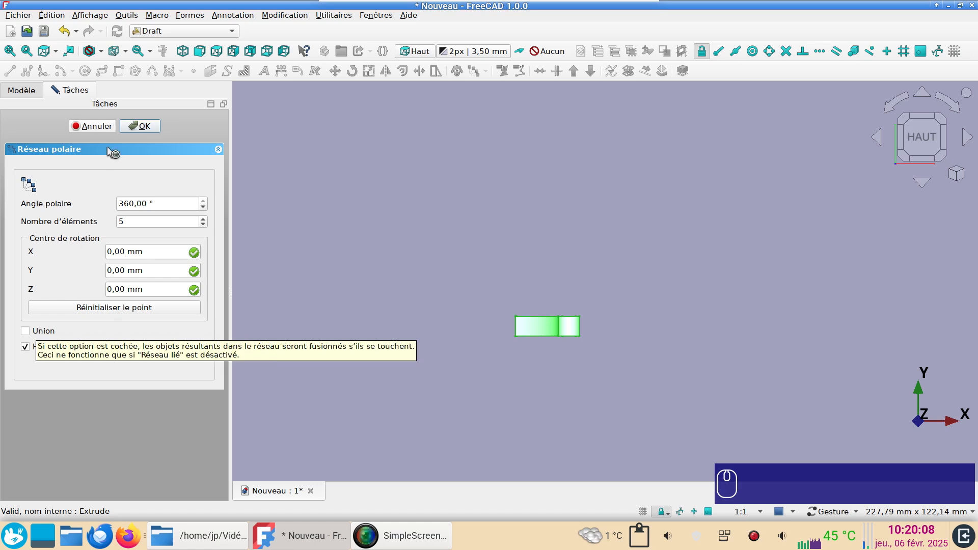
left_click(144, 127)
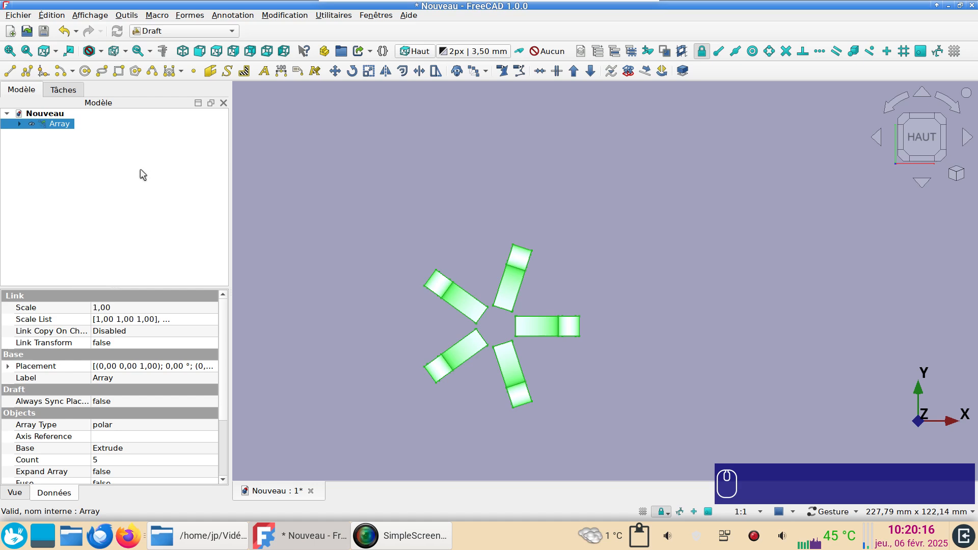
Create a link of the polar spring array and set its placement angle to 36°.
left_click(61, 125)
left_click(358, 51)
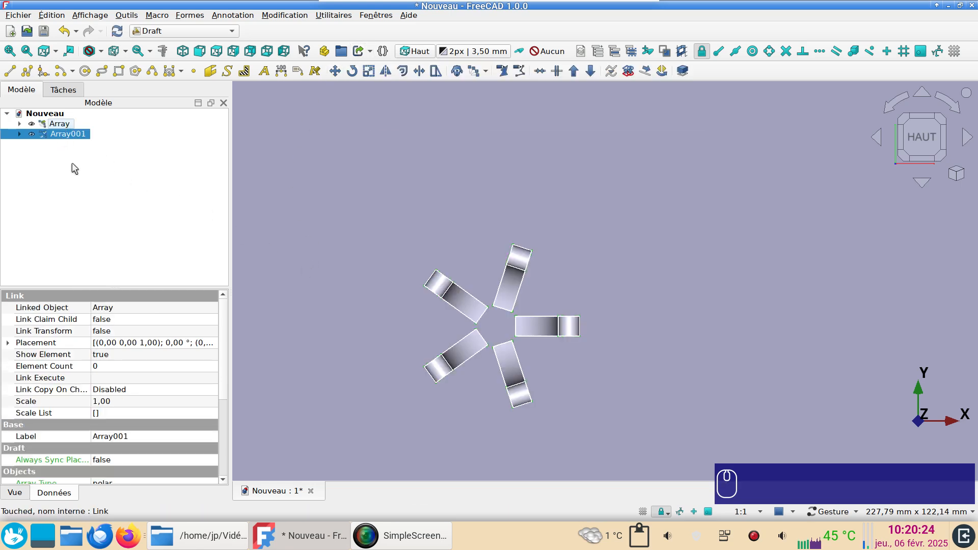
left_click(7, 343)
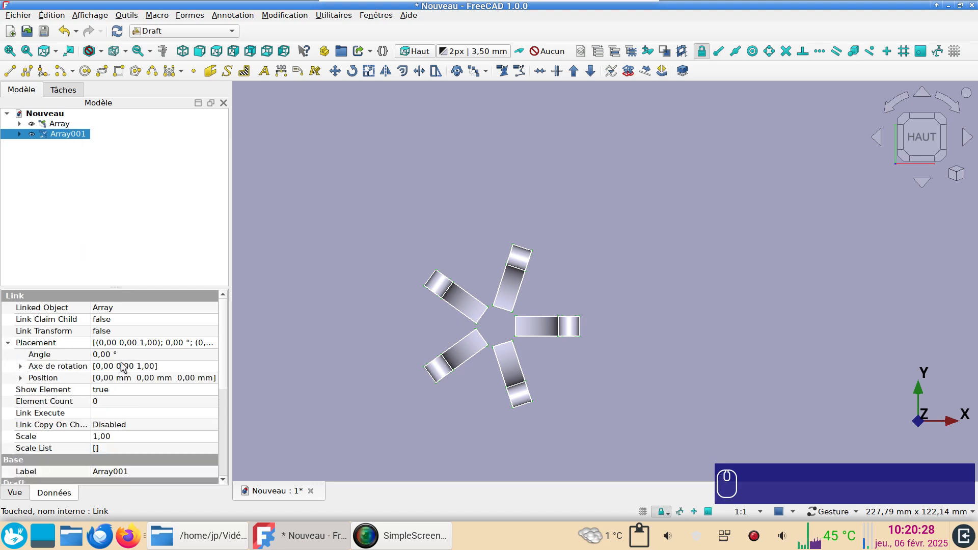
left_click(136, 356)
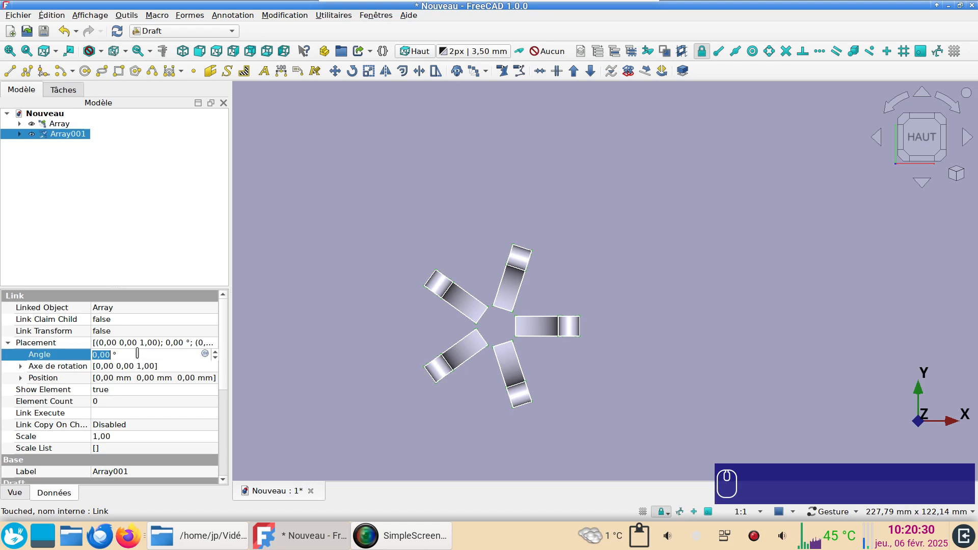
type("36")
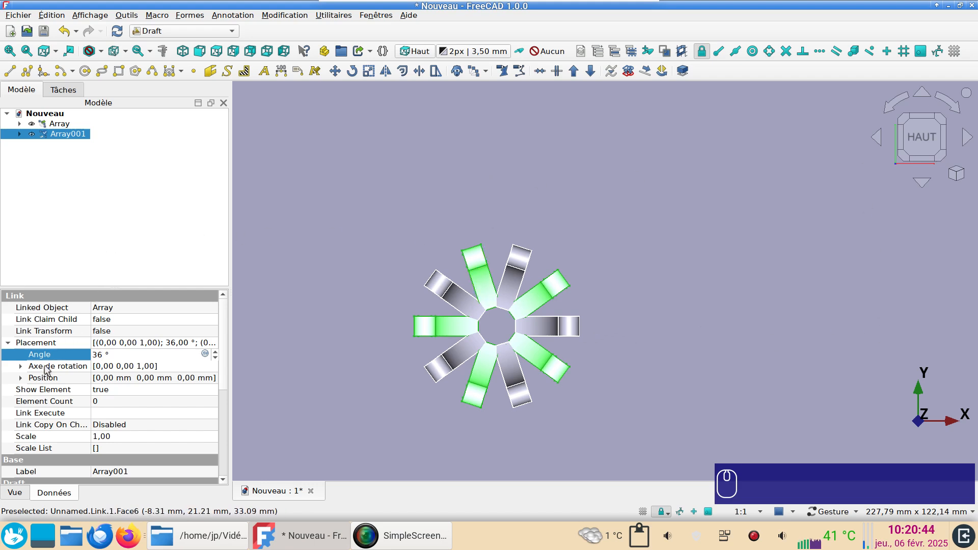
Set the linked spring array's y position to 50 mm.
left_click(21, 378)
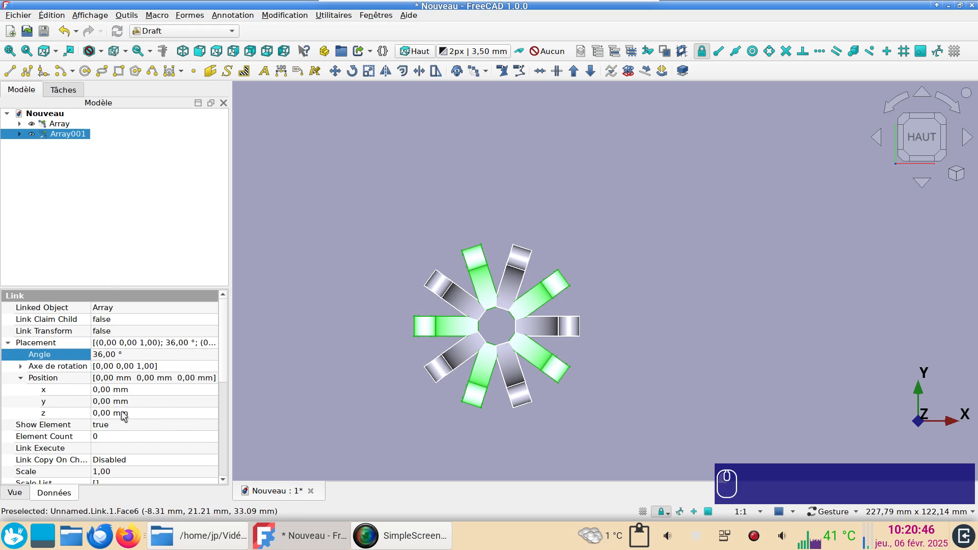
left_click(141, 401)
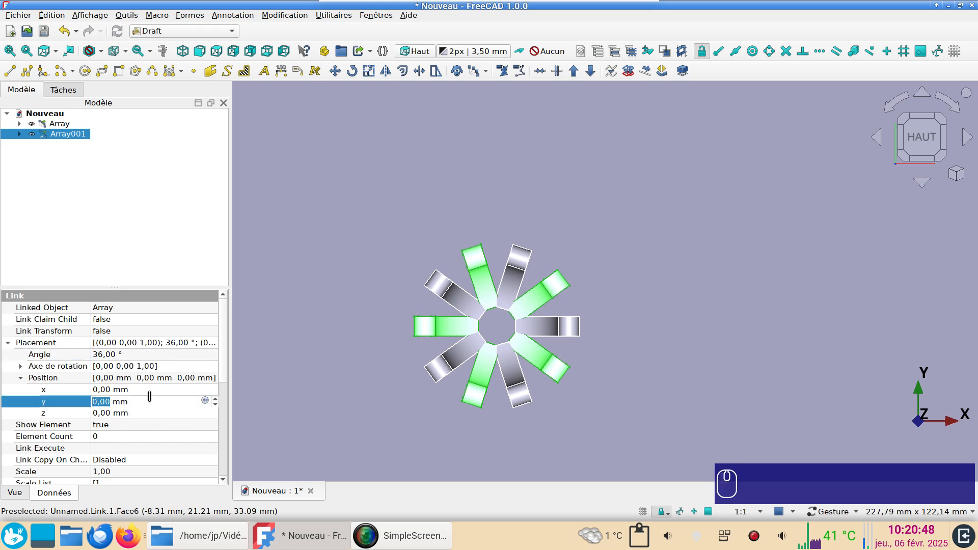
type("50")
key("Return")
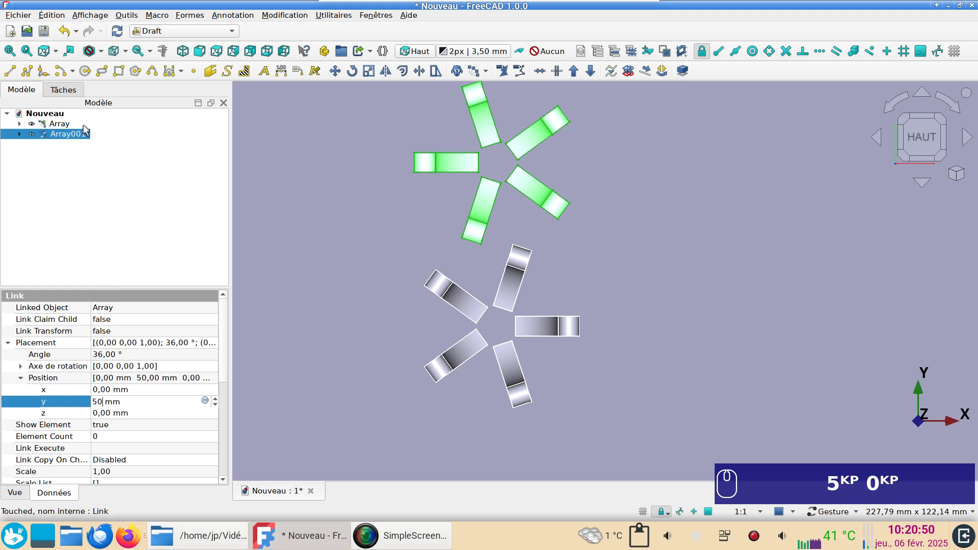
Combine the polar spring array and its link into one compound in the Part workbench.
left_click(53, 124, "ctrl")
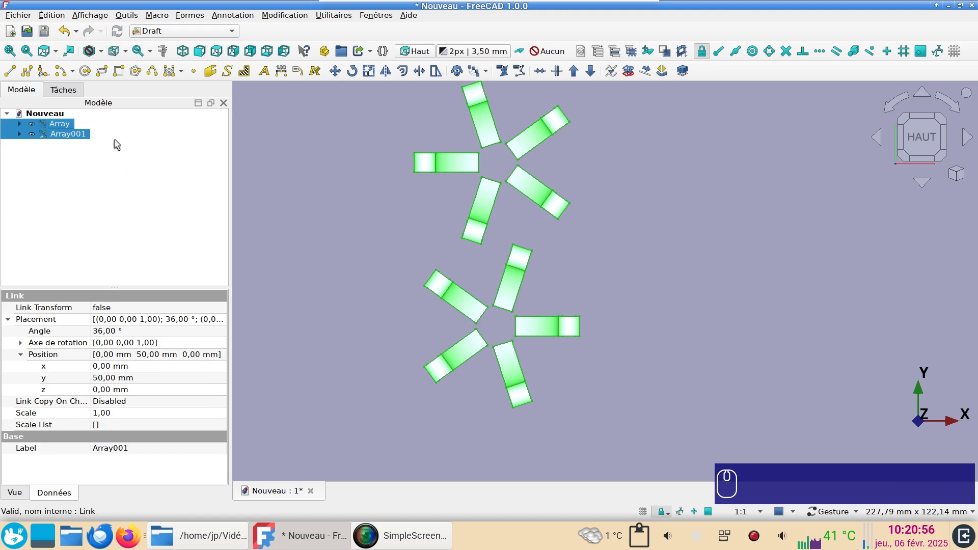
left_click(198, 32)
left_click(170, 192)
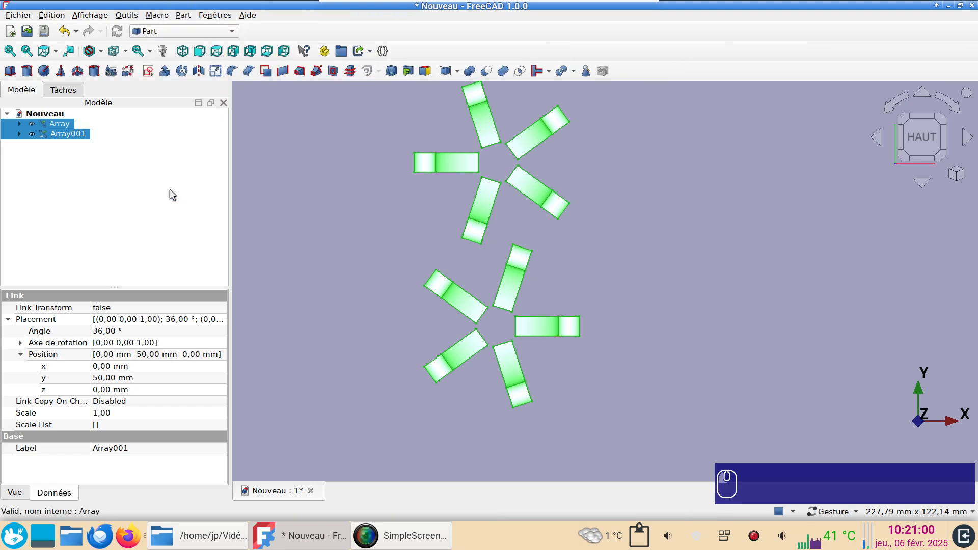
left_click(456, 75)
left_click(474, 87)
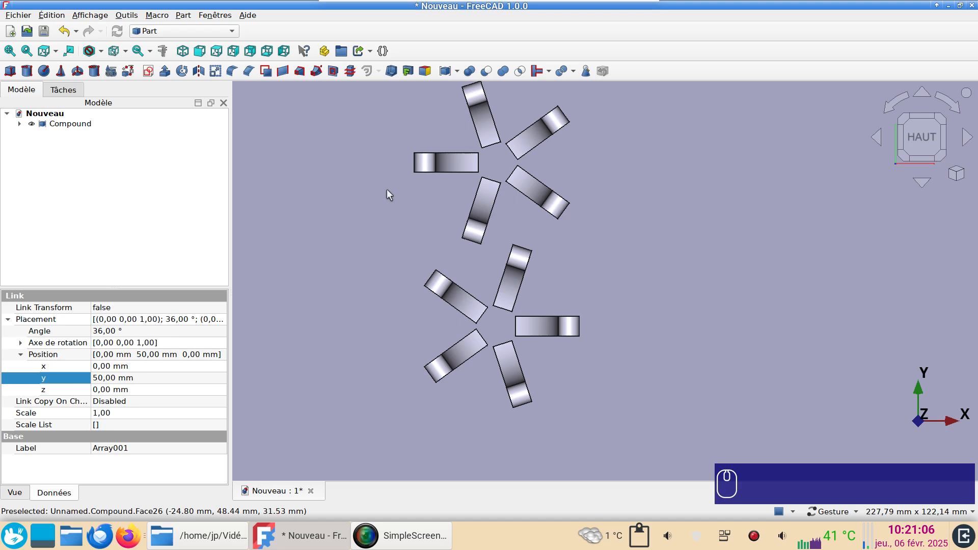
In the Draft workbench, create an orthogonal array of the compound with 3 × 1 × 1 elements and an X interval of 50 mm.
scroll(387, 189, "down", 1)
right_click_drag(374, 195, 351, 247)
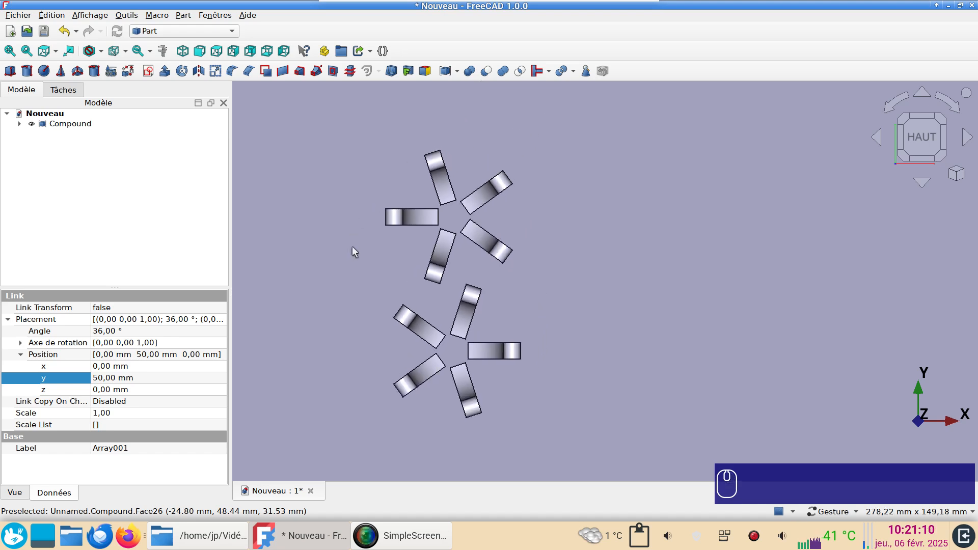
left_click(192, 33)
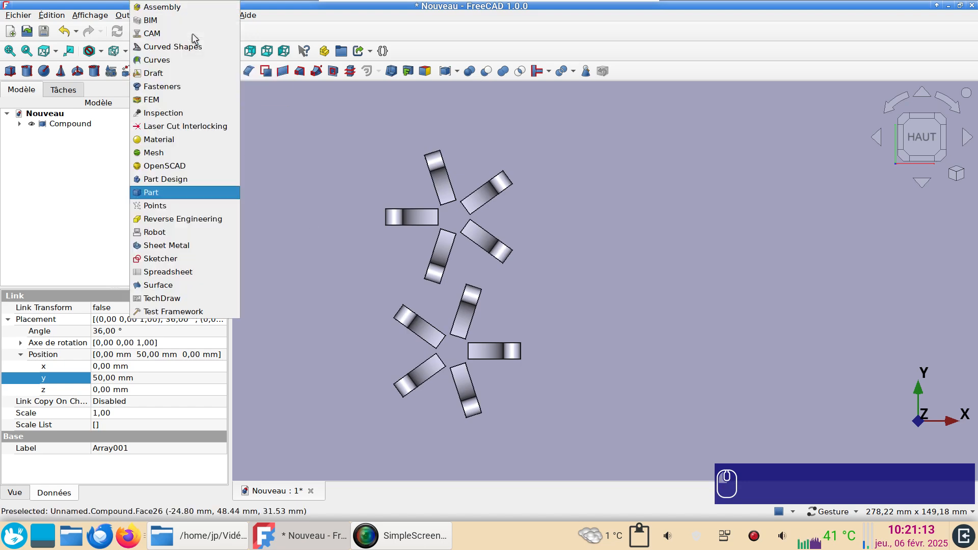
left_click(185, 72)
left_click(72, 124)
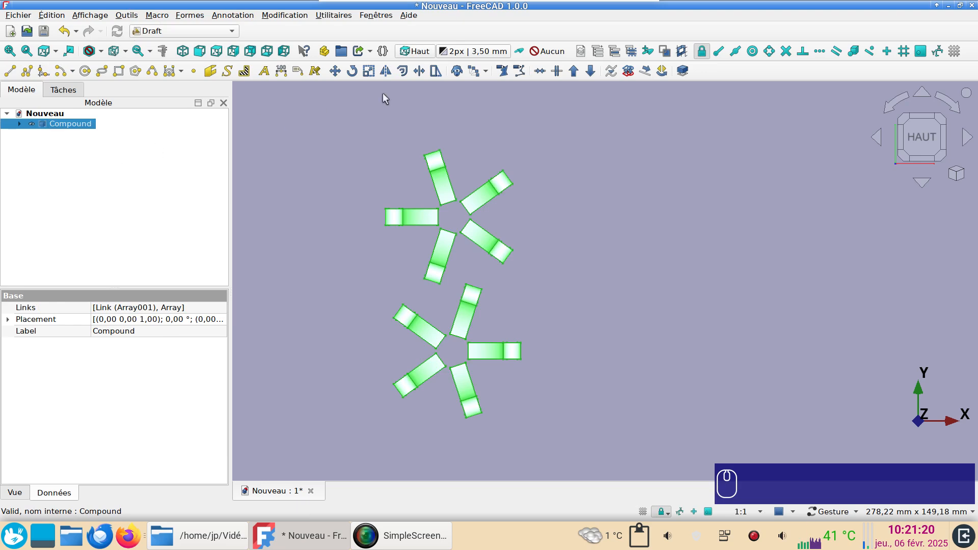
left_click(487, 74)
left_click(497, 90)
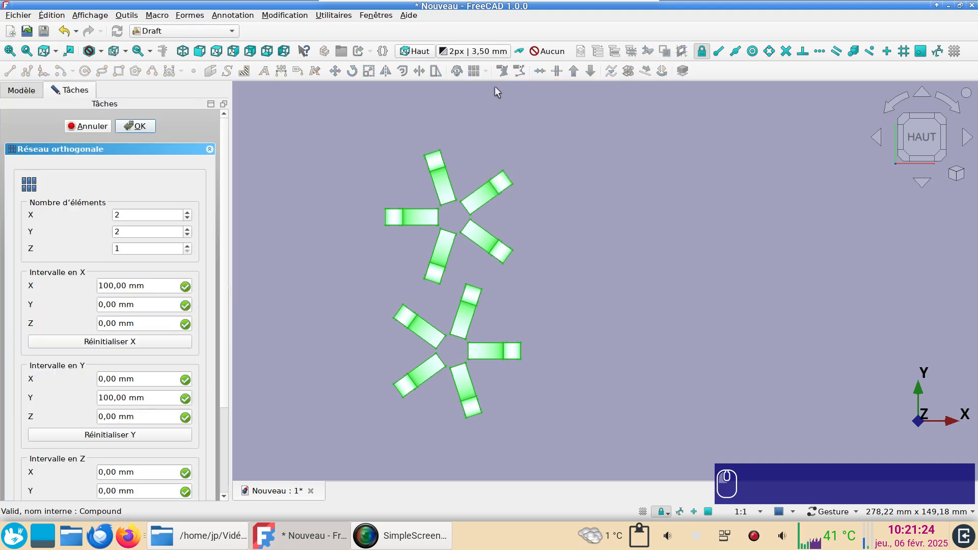
scroll(146, 215, "up", 1)
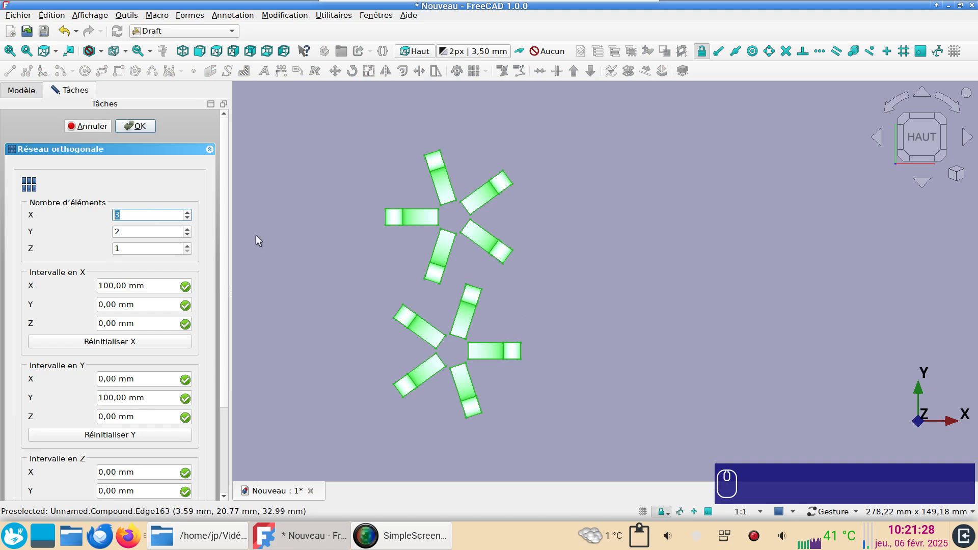
scroll(154, 231, "down", 1)
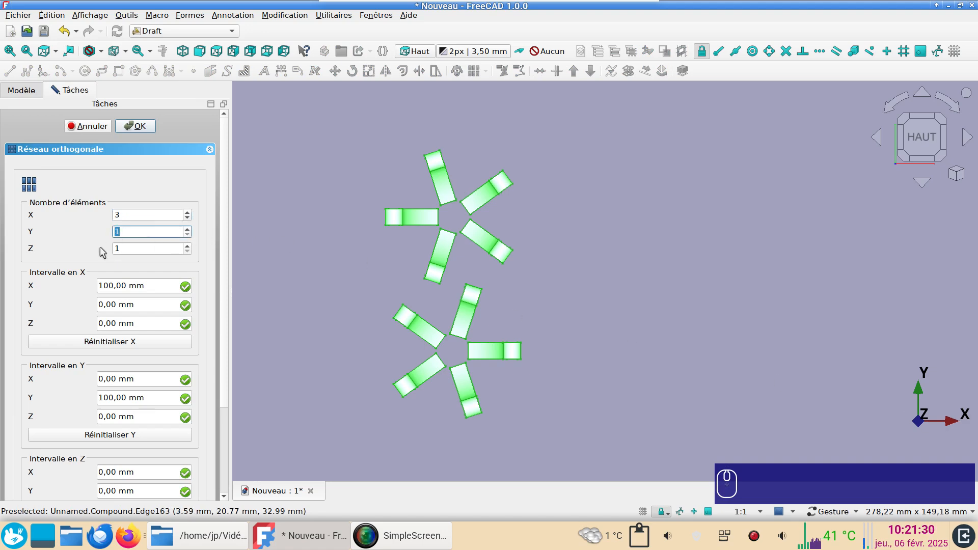
left_click(151, 286)
key("ctrl+a")
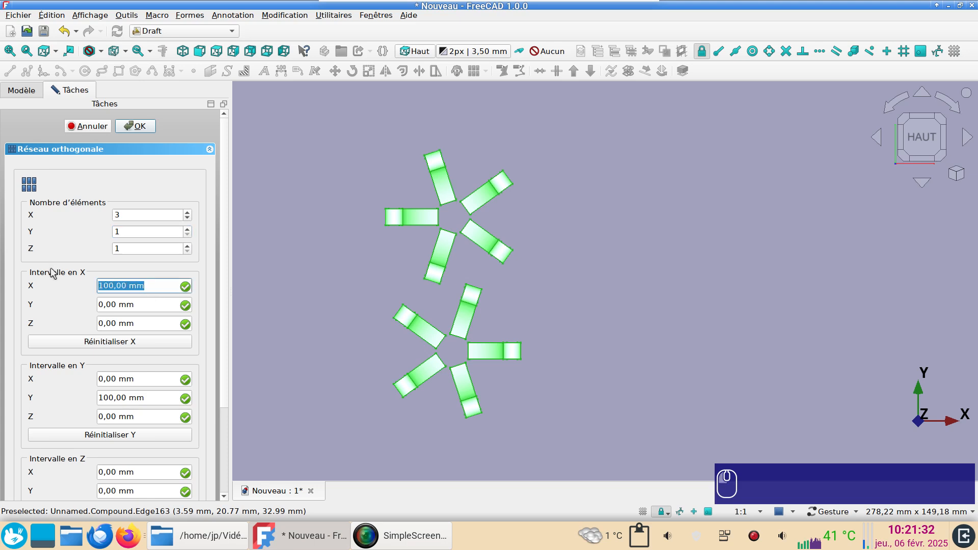
type("50")
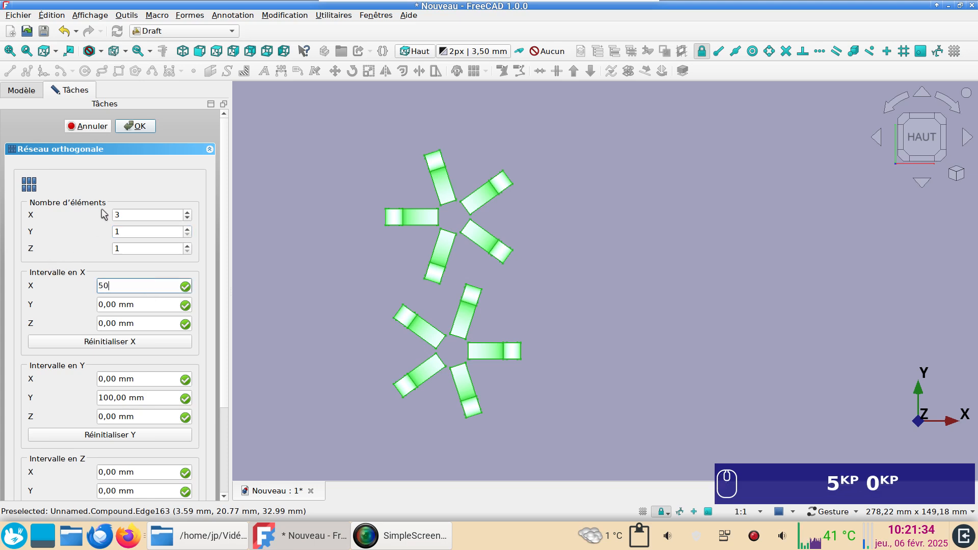
left_click(133, 127)
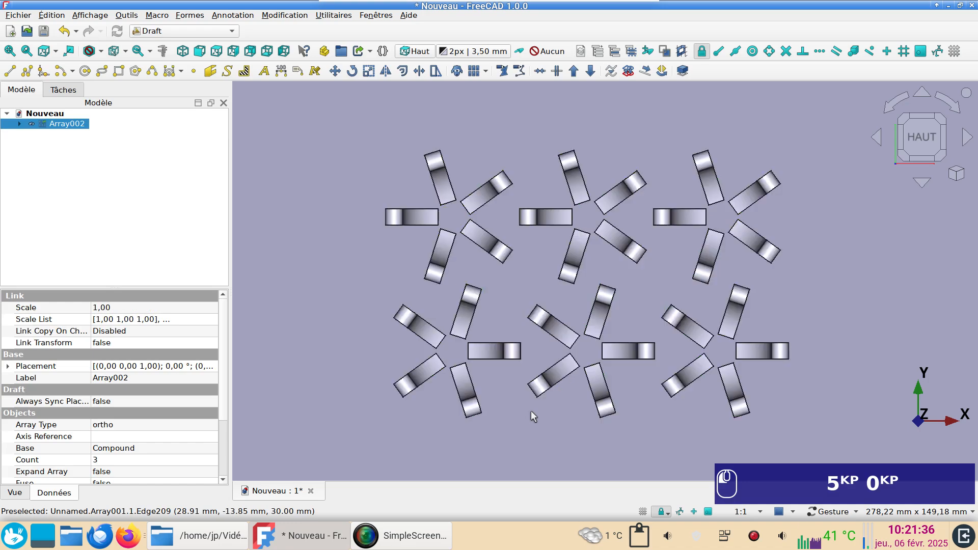
Set the shape appearance of the compound inside the orthogonal array to orange (#ffaa00).
left_click(580, 436)
left_click_drag(588, 432, 596, 386)
right_click_drag(657, 314, 649, 274)
mouse_move(772, 284)
left_mouse_down()
mouse_move(768, 297)
mouse_move(762, 283)
mouse_move(769, 301)
left_mouse_up()
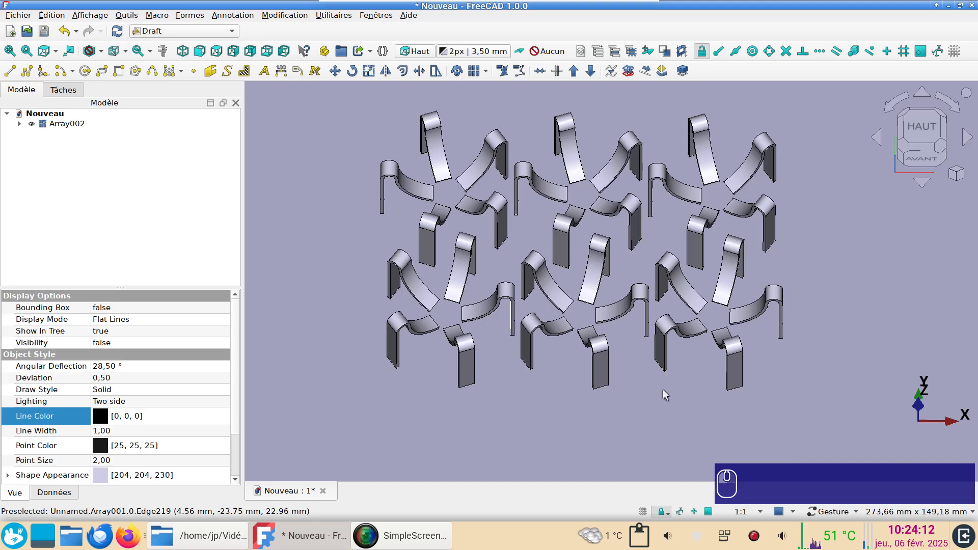
left_click(20, 124)
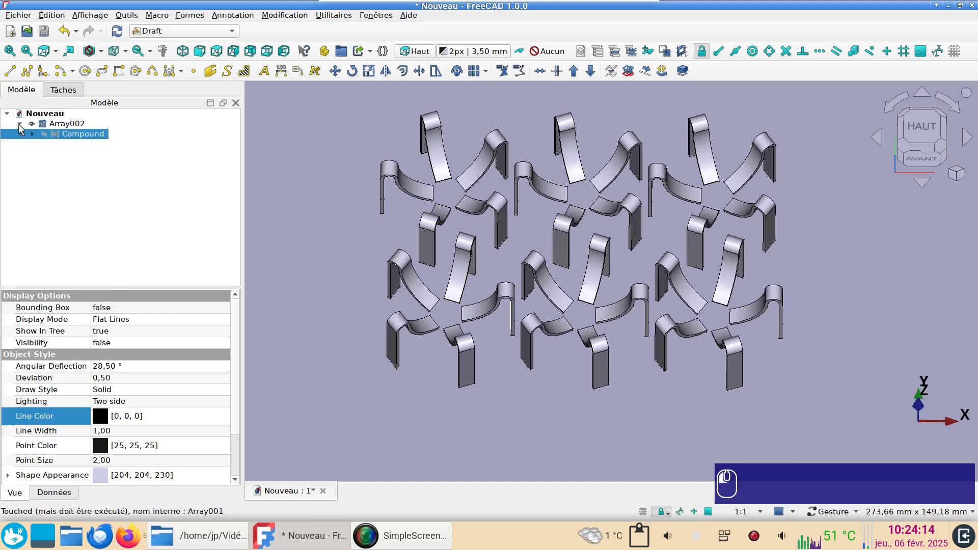
left_click(57, 125)
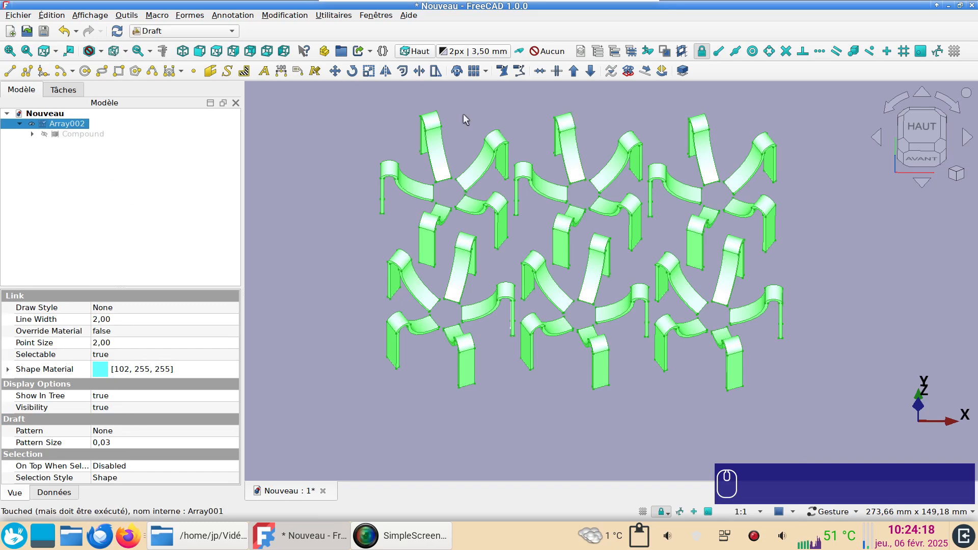
left_click(79, 135)
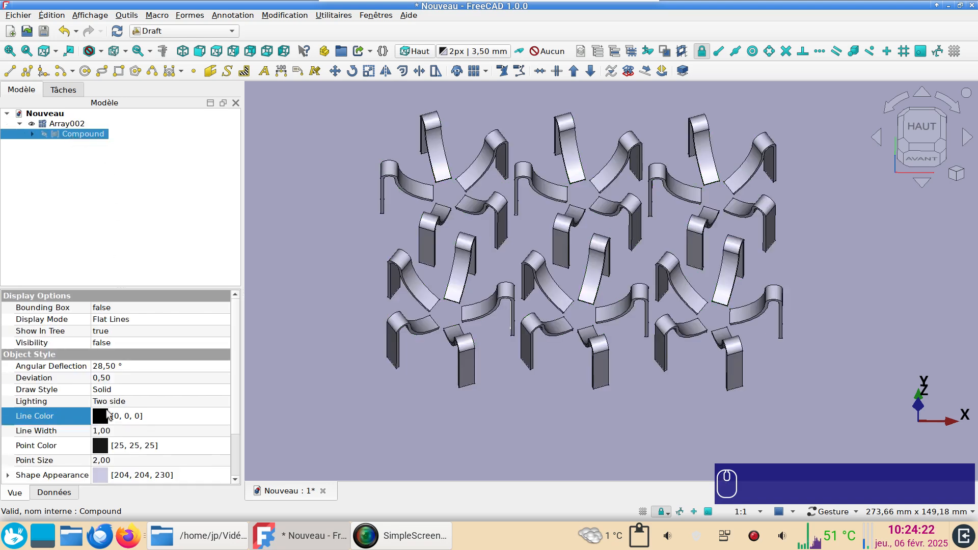
scroll(137, 461, "down", 2)
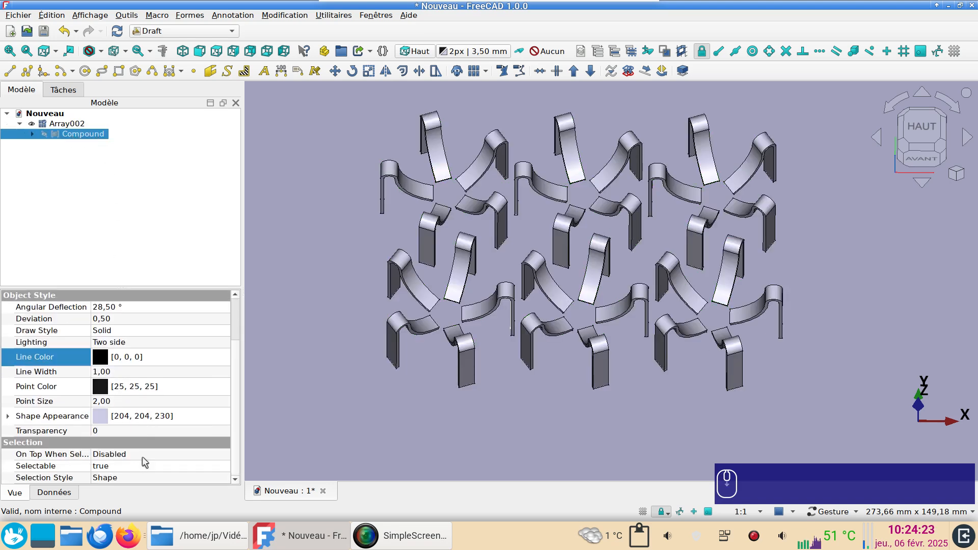
left_click(161, 419)
left_click(166, 417)
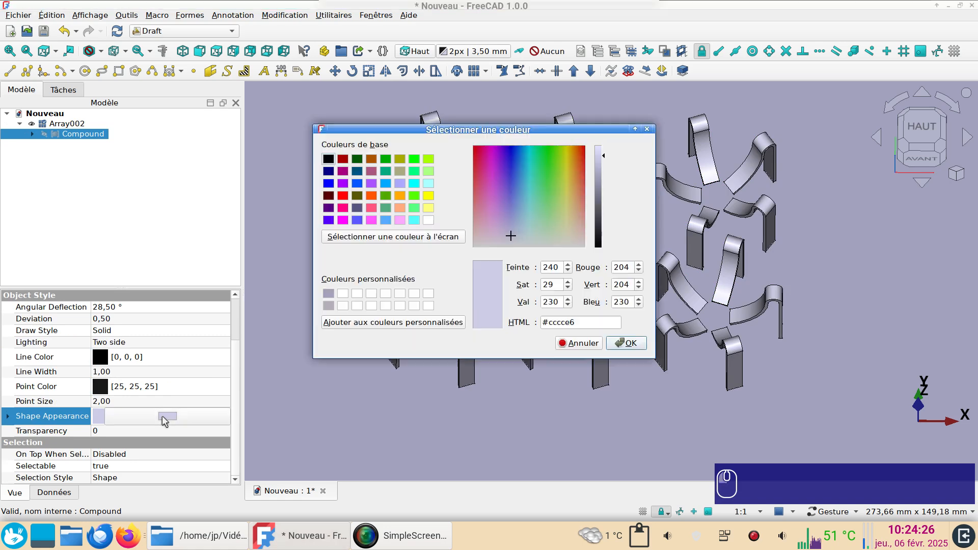
left_click(400, 197)
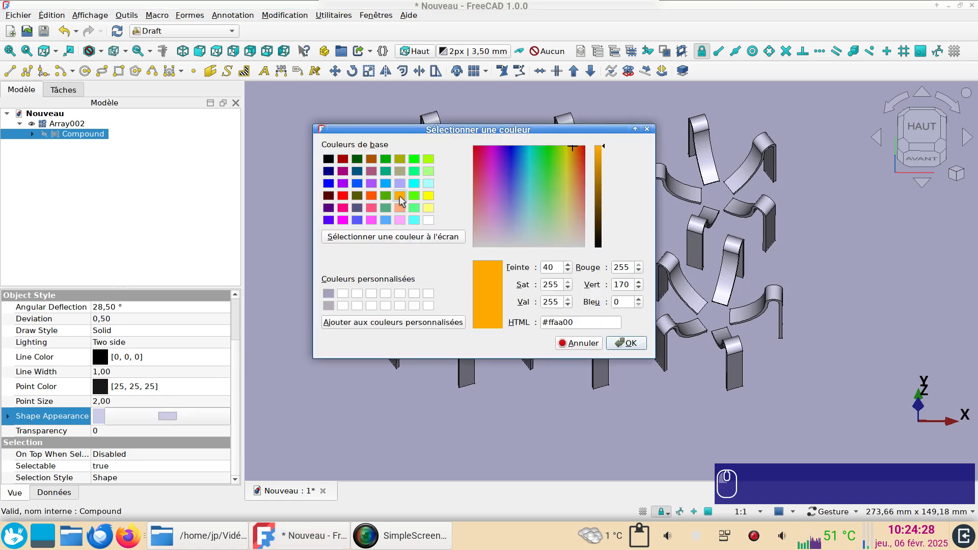
left_click(630, 343)
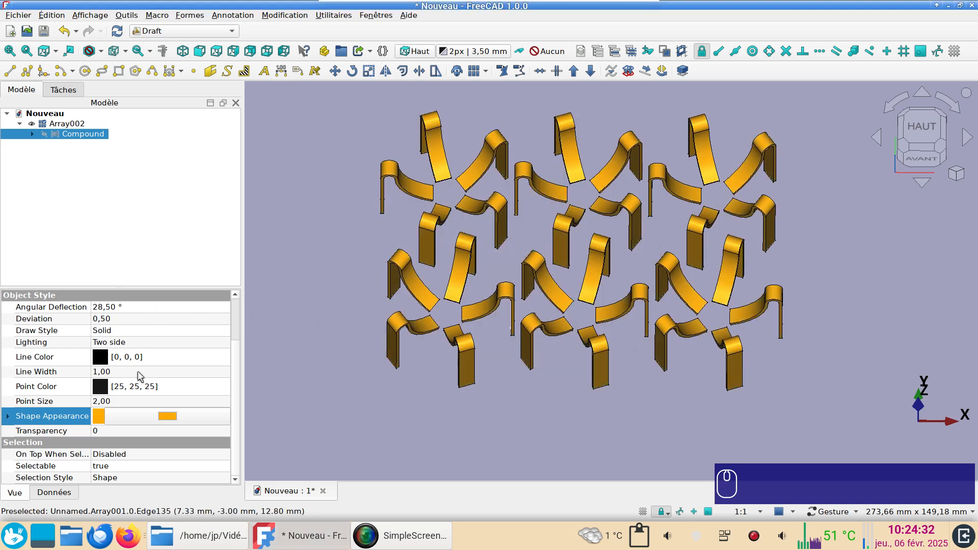
left_click(138, 371)
scroll(138, 372, "up", 1)
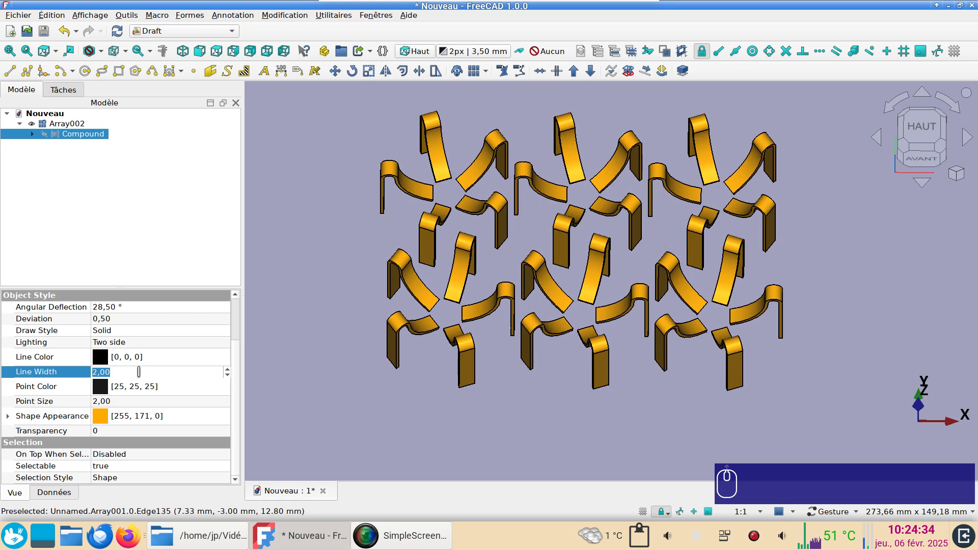
scroll(139, 371, "down", 1)
Set the compound's line color to the same orange as its faces.
left_click(163, 357)
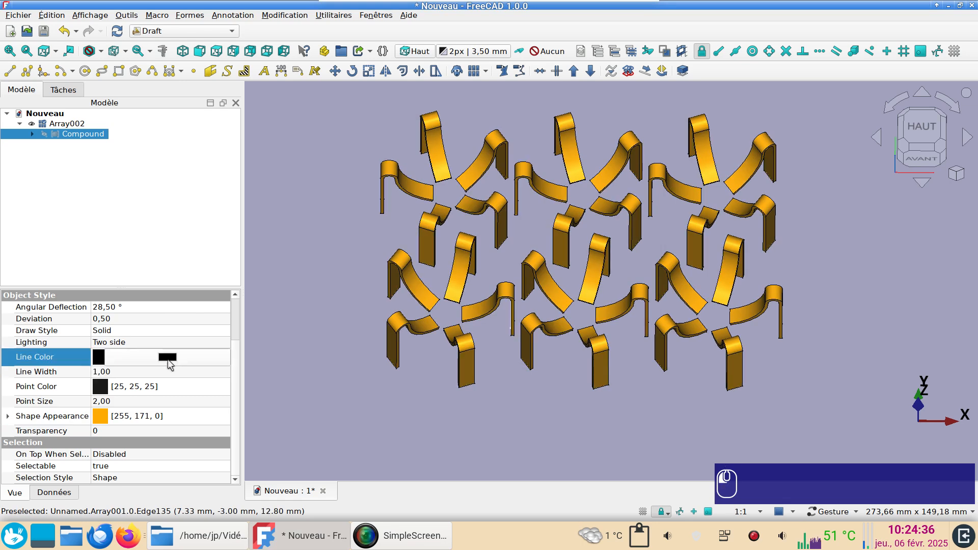
left_click(168, 357)
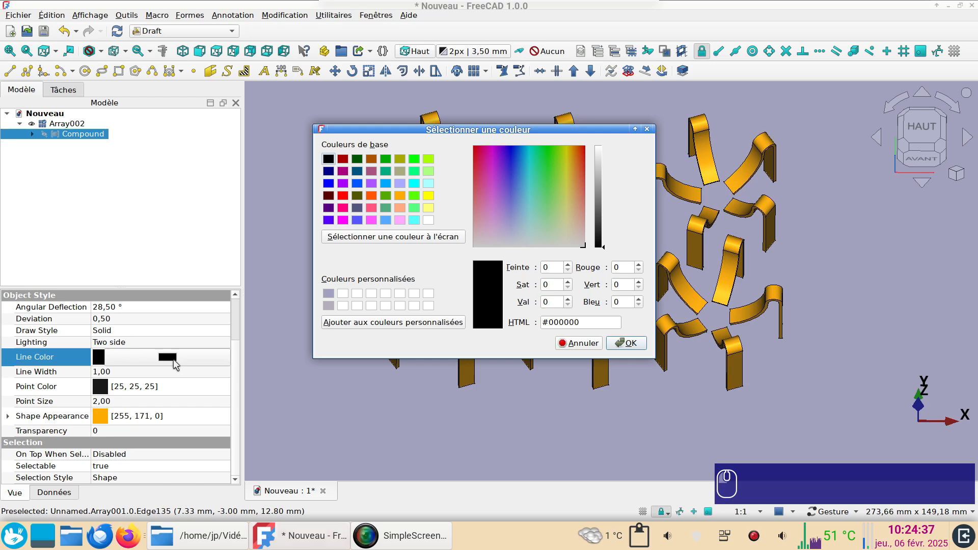
left_click(401, 195)
left_click(639, 344)
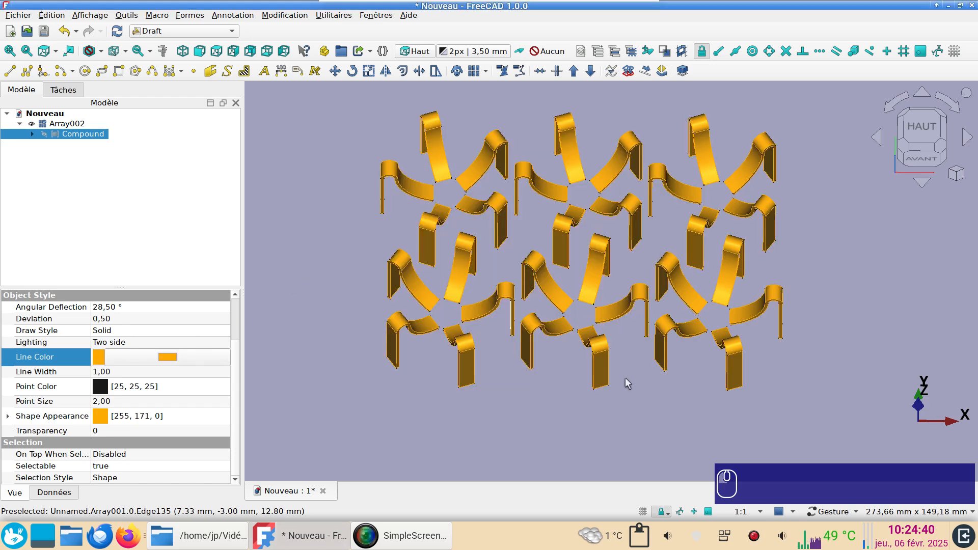
Create a link of the whole orthogonal spring array.
left_click(634, 393)
scroll(639, 385, "down", 2)
scroll(638, 385, "up", 1)
left_click_drag(589, 399, 613, 375)
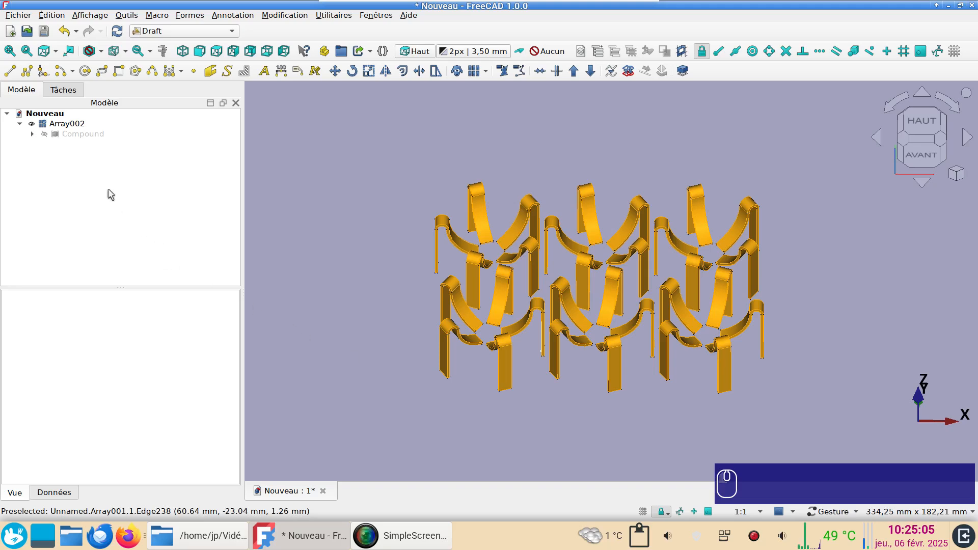
left_click(20, 124)
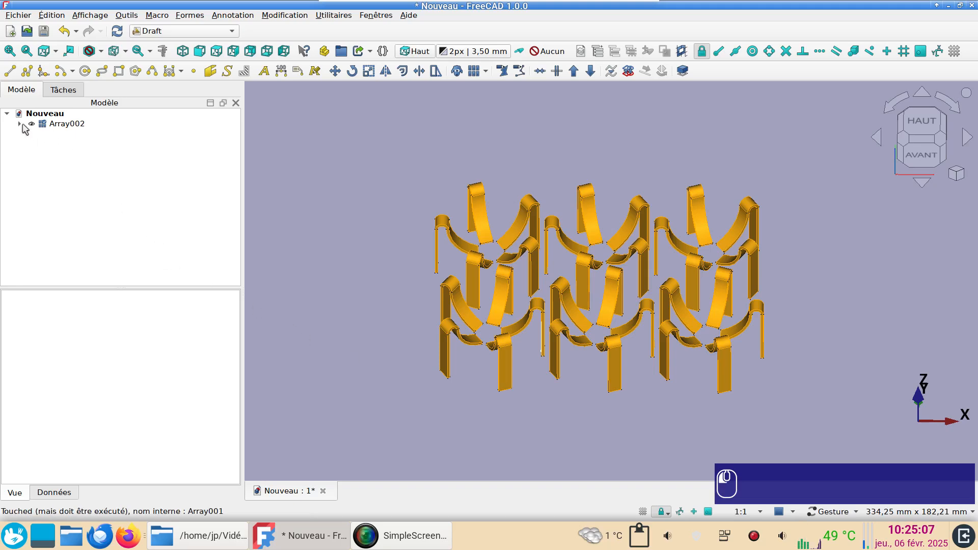
left_click(63, 125)
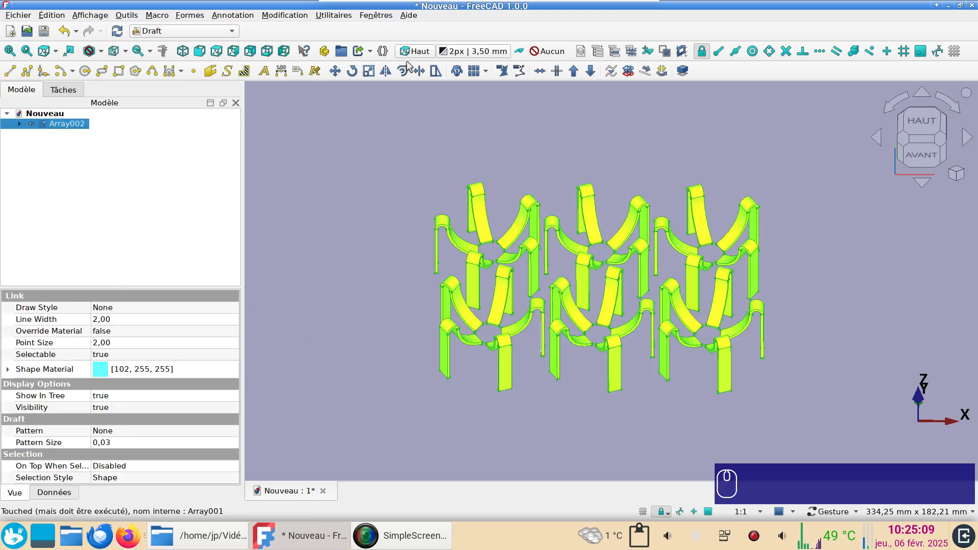
left_click(359, 51)
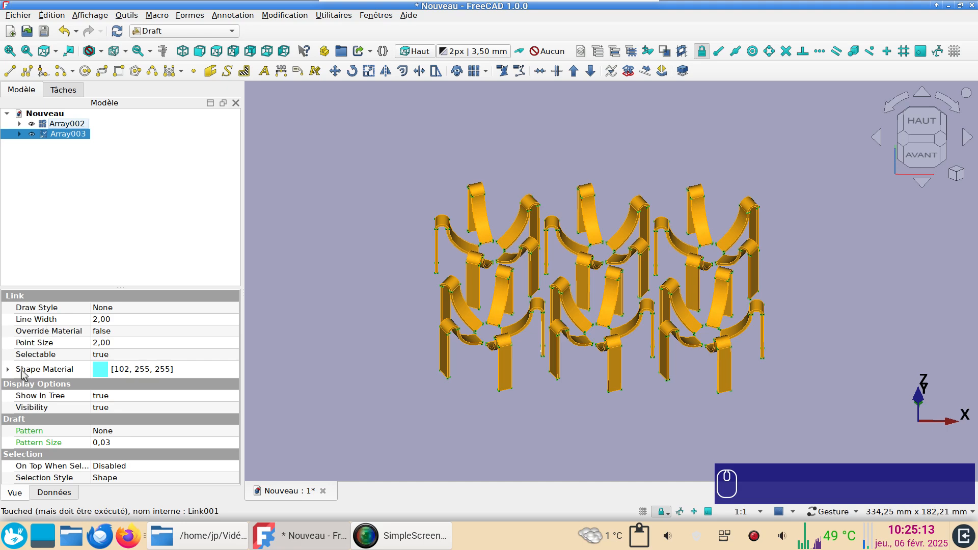
Rotate the linked spring array 180° about the Y axis by setting its placement angle to 180° and rotation axis to (0, 1, 0).
left_click(55, 492)
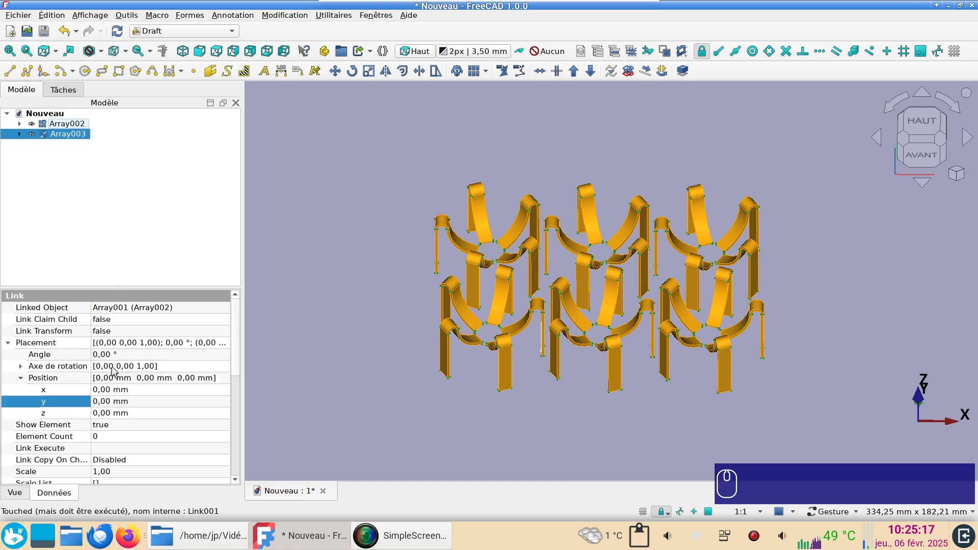
left_click(126, 355)
type("180")
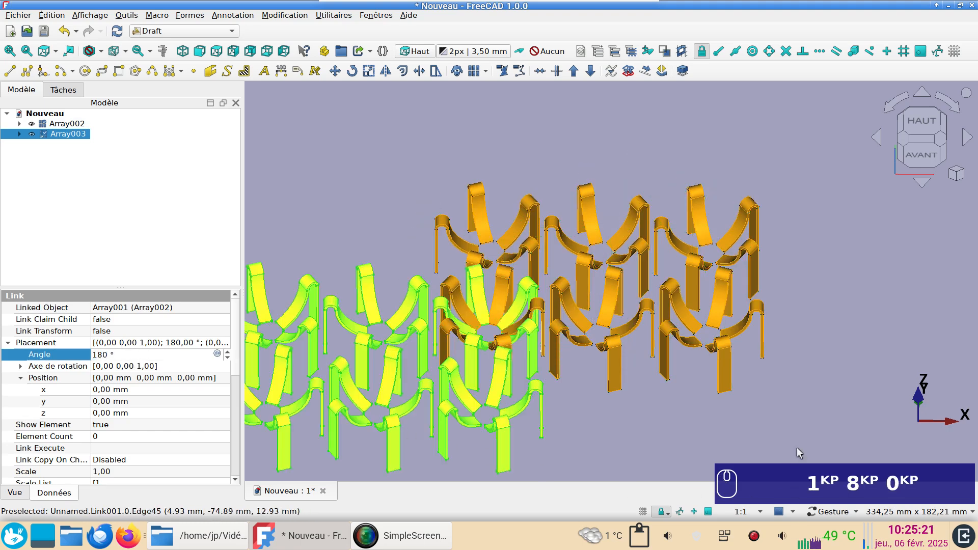
left_click_drag(887, 401, 889, 378)
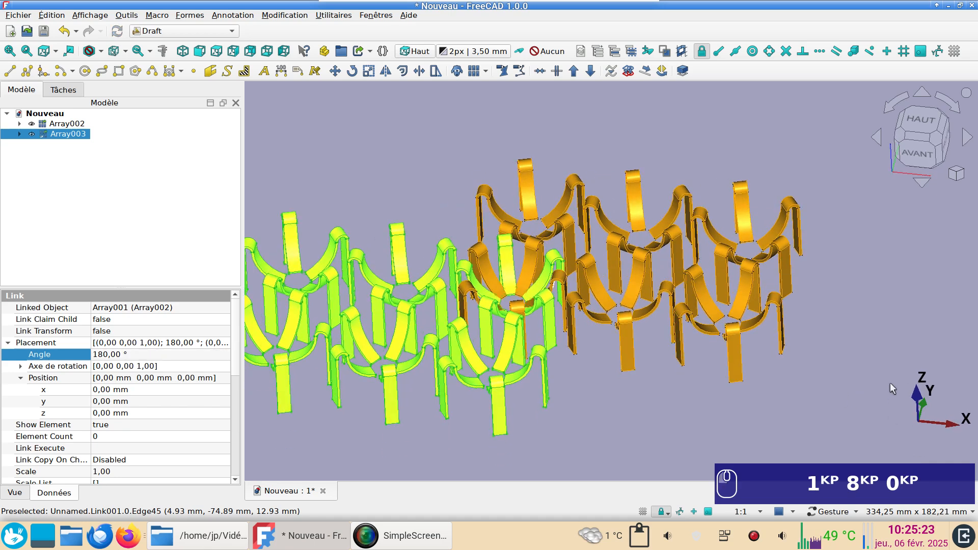
left_click(21, 366)
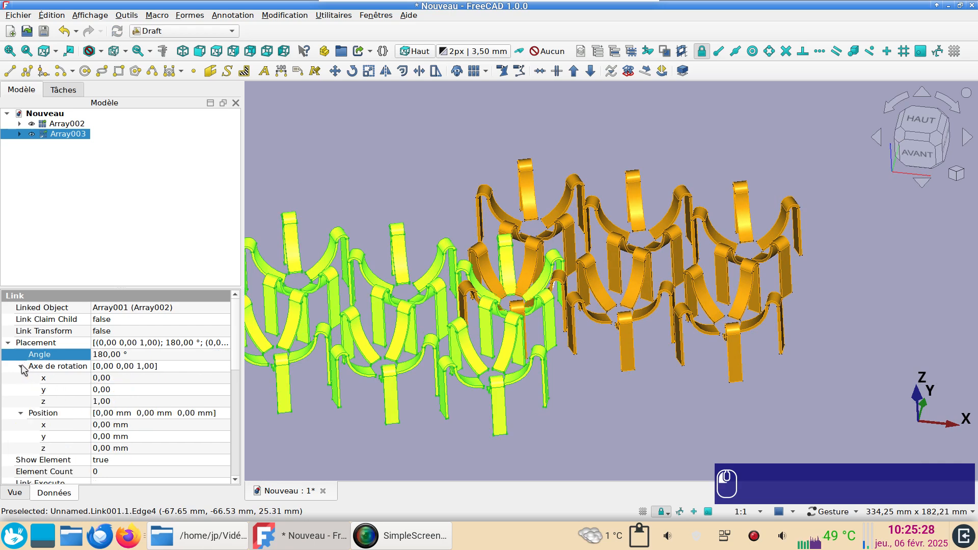
left_click(125, 401)
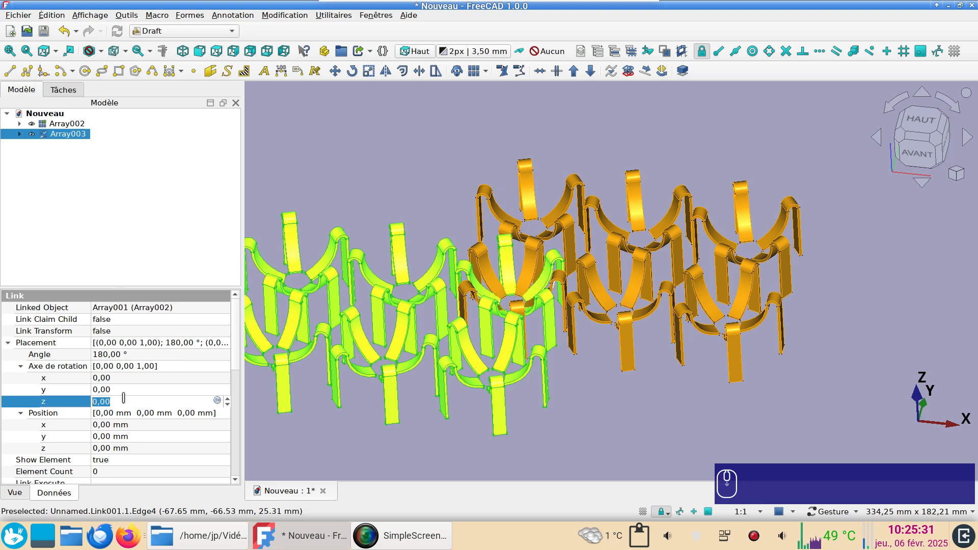
left_click(126, 390)
scroll(126, 389, "up", 1)
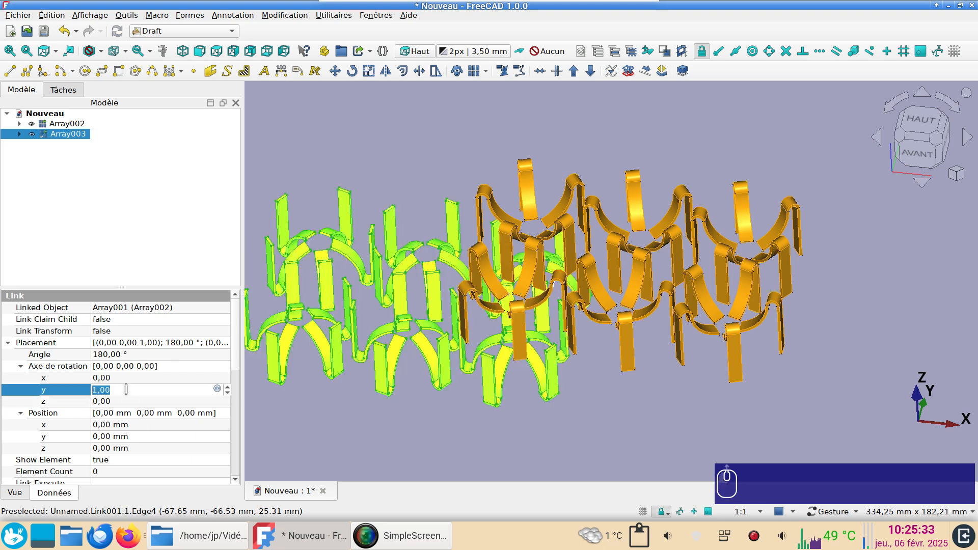
left_click_drag(579, 403, 465, 392)
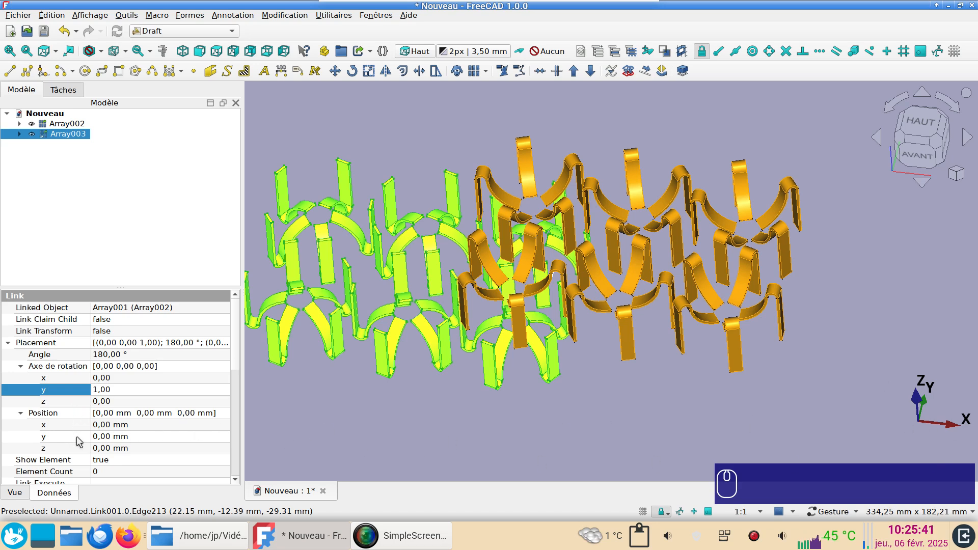
Position the flipped linked array above the original by setting its placement to X 100 mm and Z 80 mm.
left_click(147, 425)
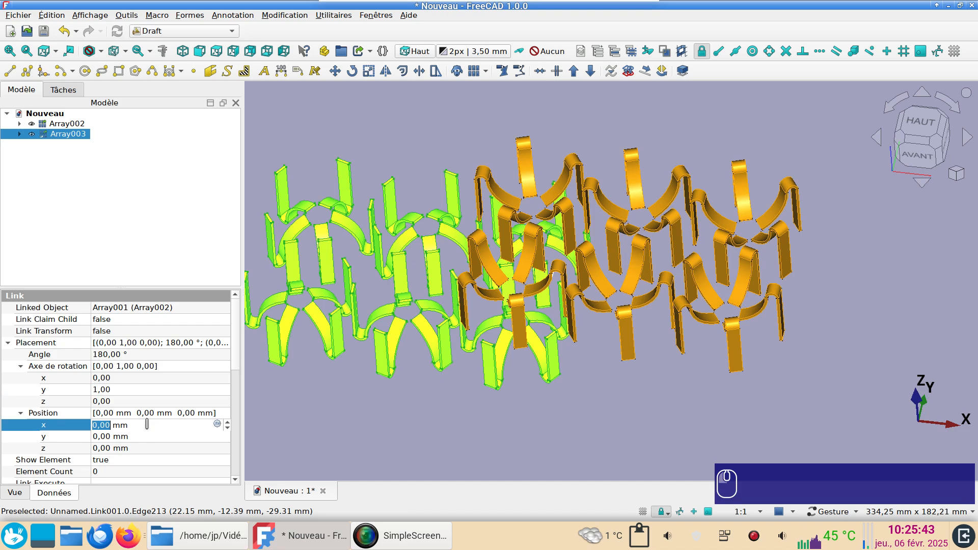
type("100")
left_click_drag(579, 441, 609, 361)
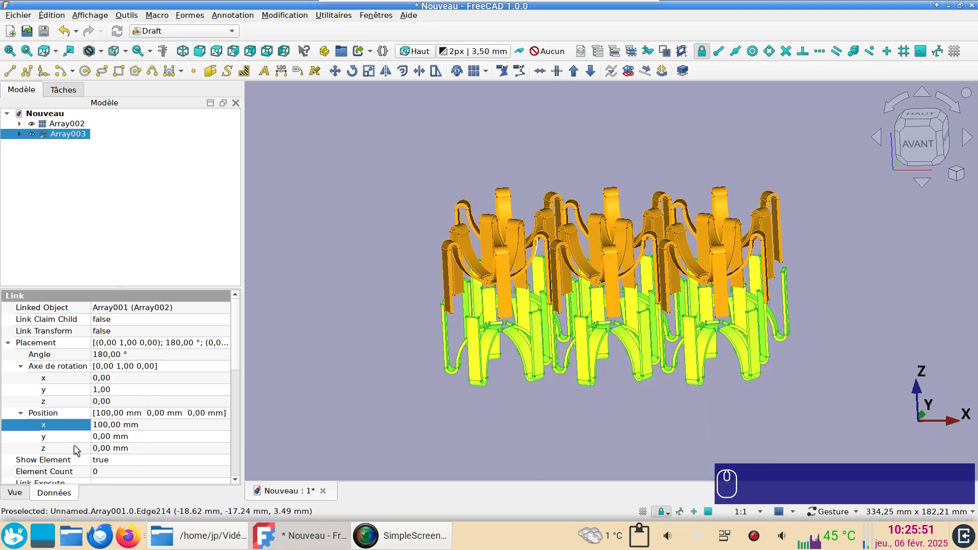
left_click(120, 448)
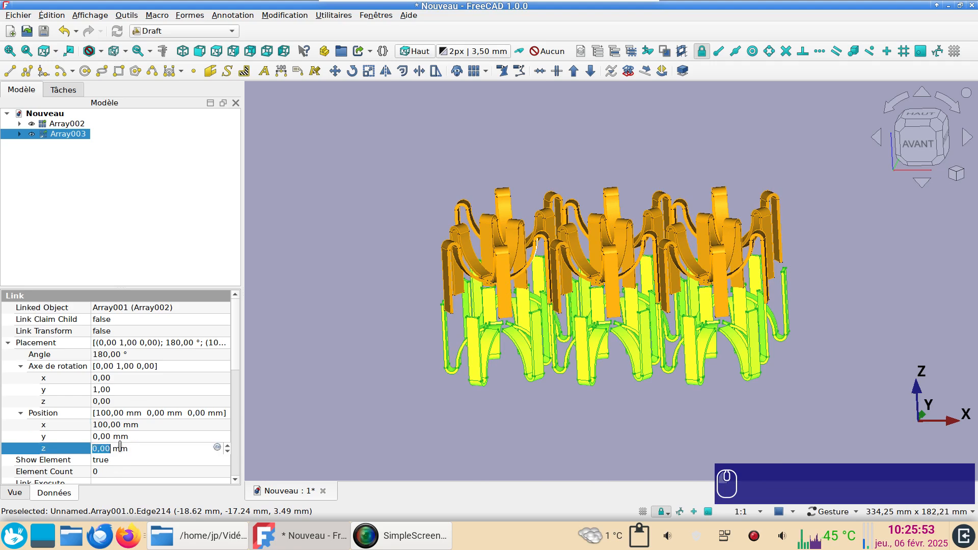
type("80")
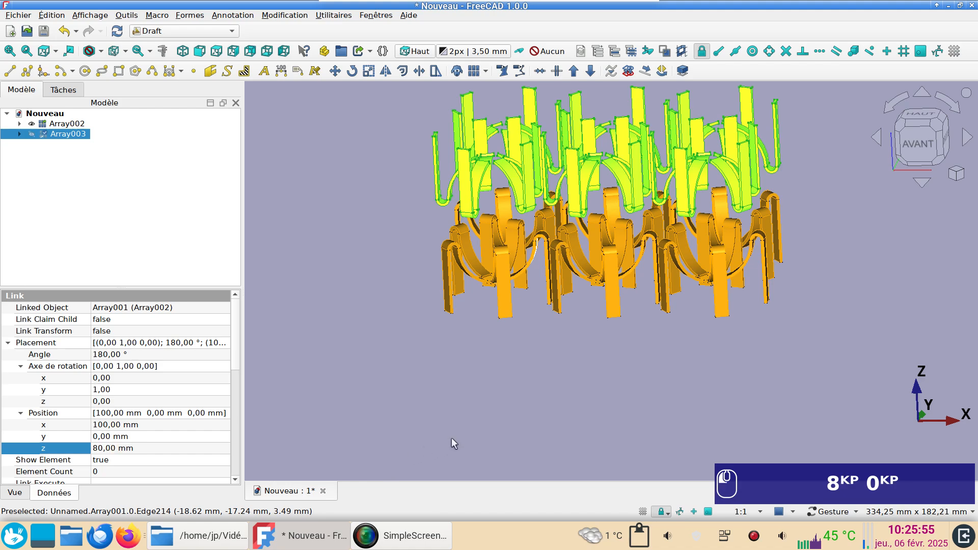
left_click(451, 438)
left_click_drag(595, 411, 582, 390)
left_click_drag(678, 332, 493, 400)
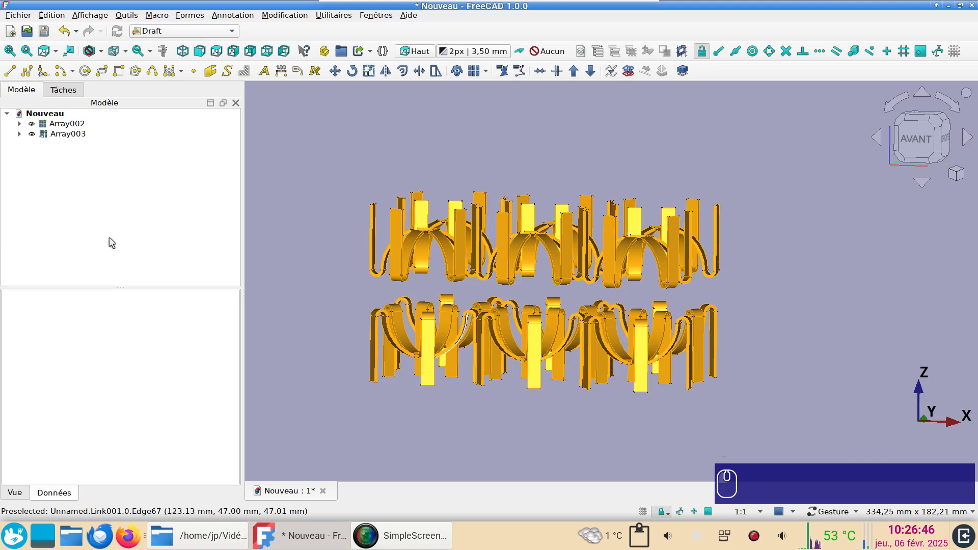
Hide the upper linked spring array and rename it haut.
left_click(76, 134)
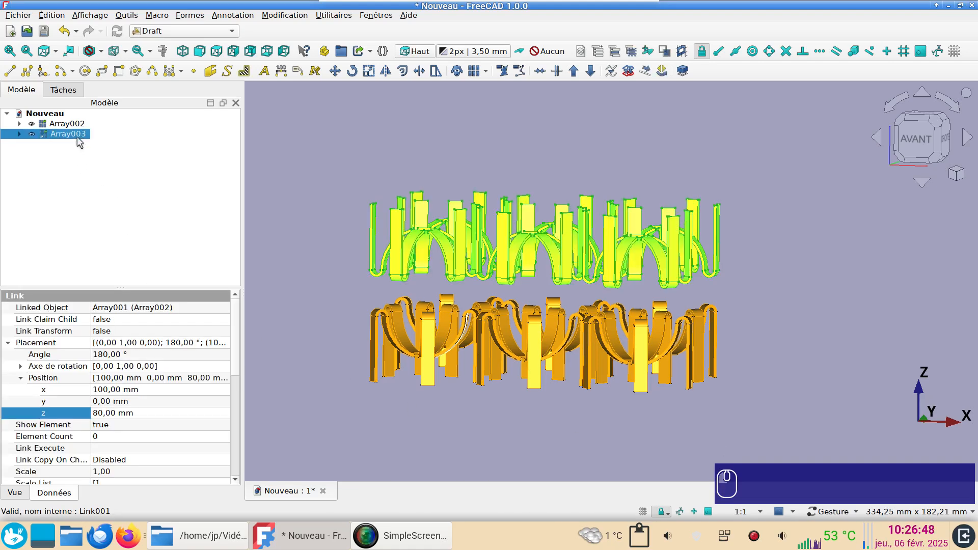
key("space")
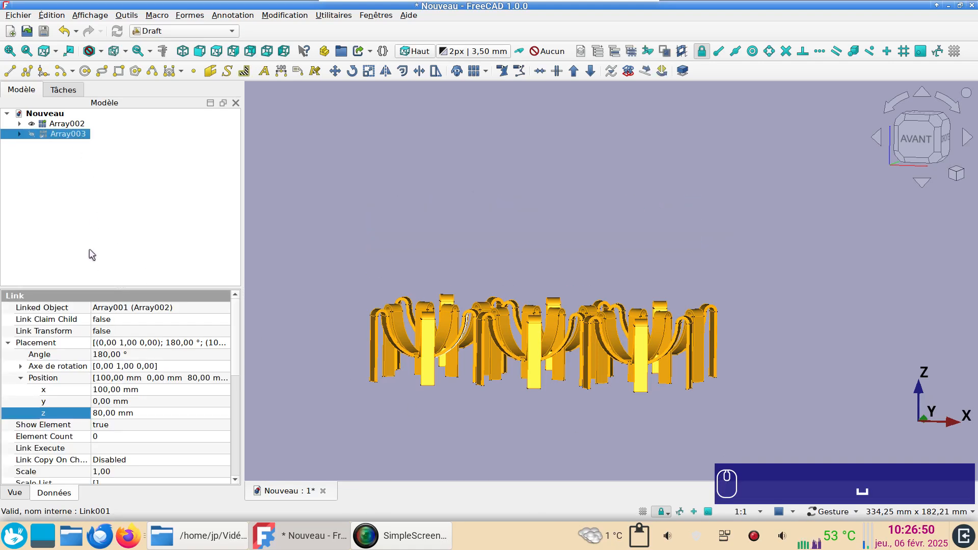
key("F2")
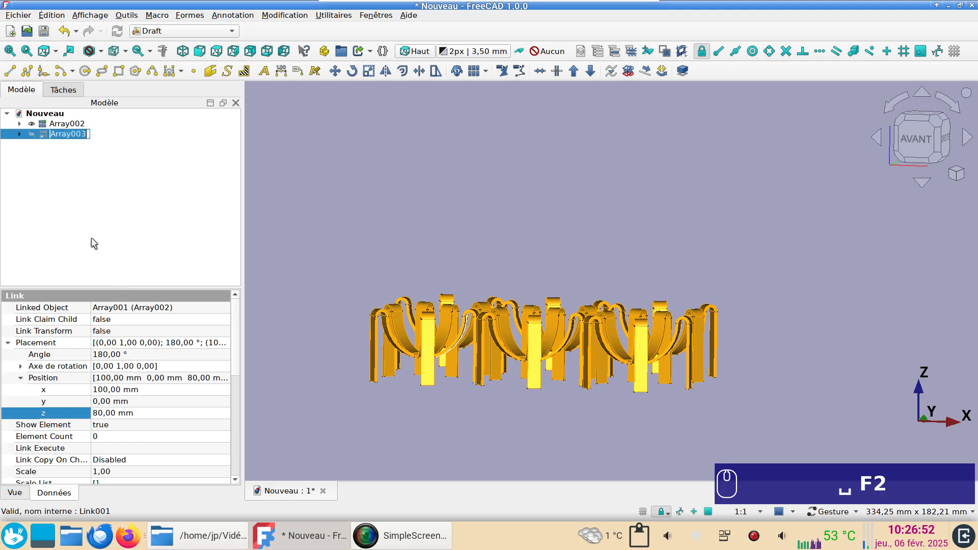
type("haut")
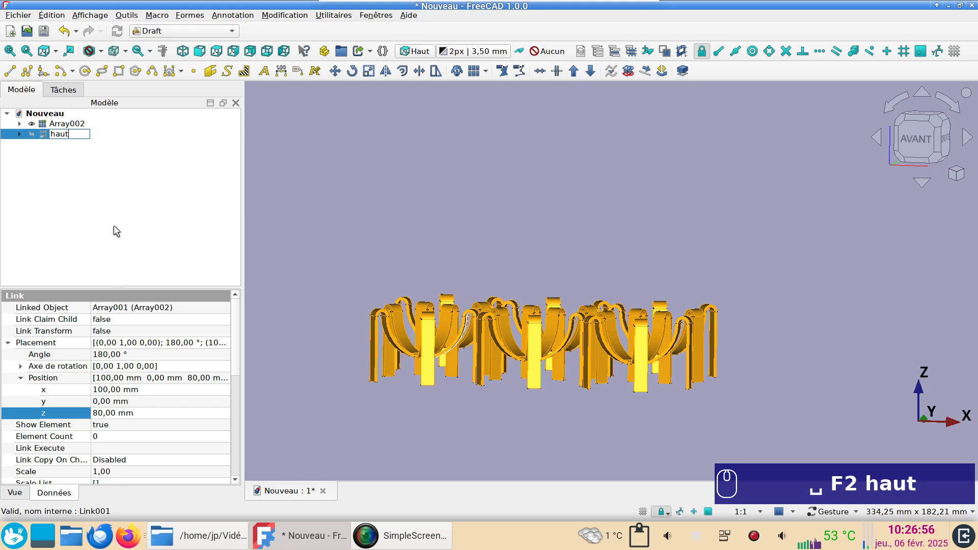
key("Return")
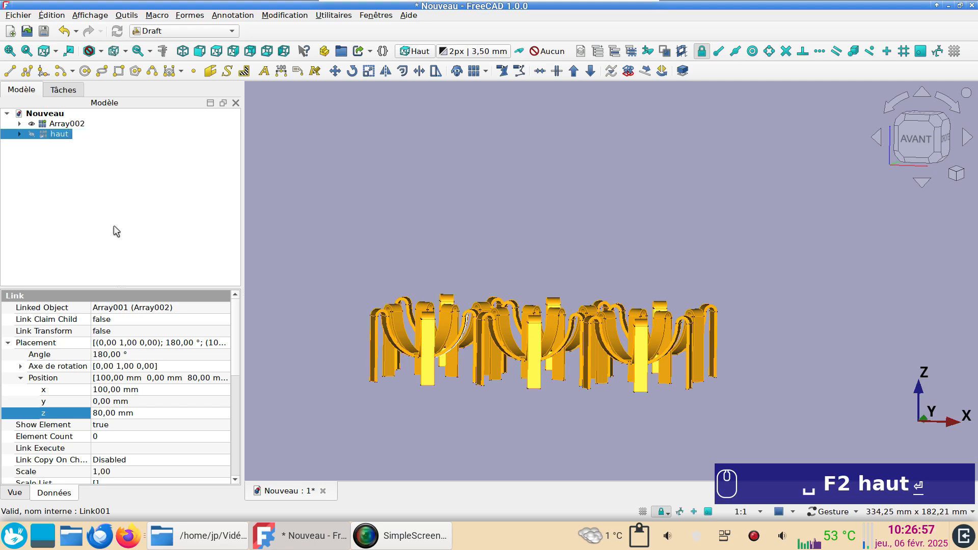
Rename the original lower spring array bas and clear the selection.
left_click(46, 125)
key("F2")
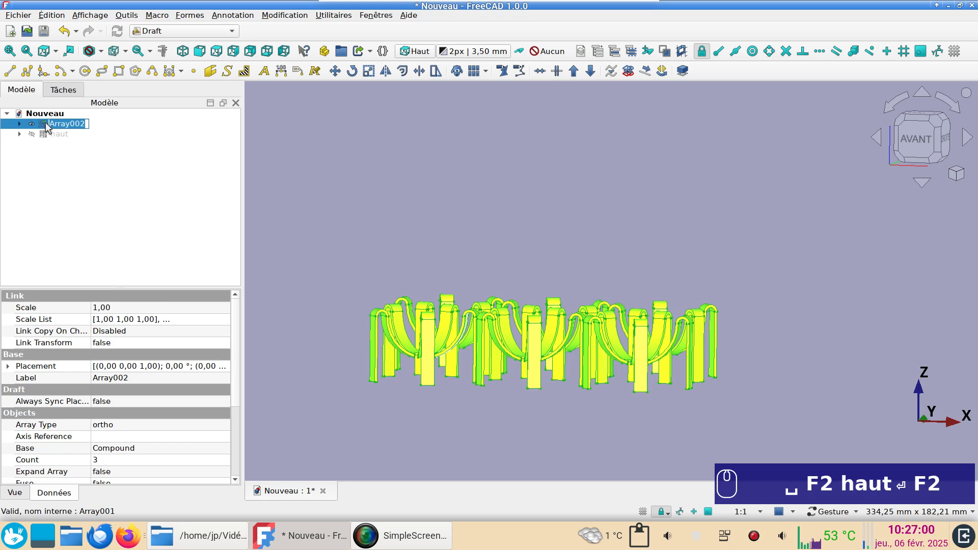
type("bas")
key("Return")
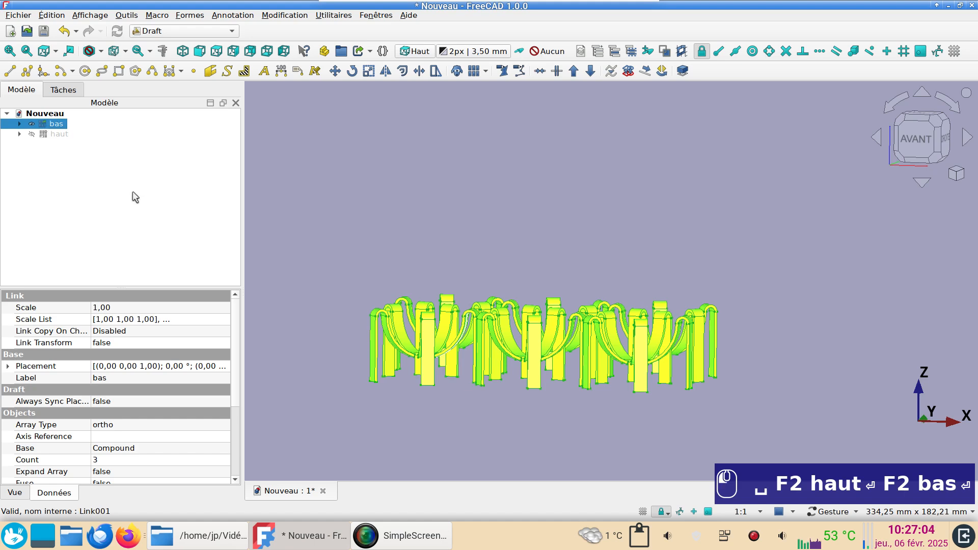
left_click(133, 191)
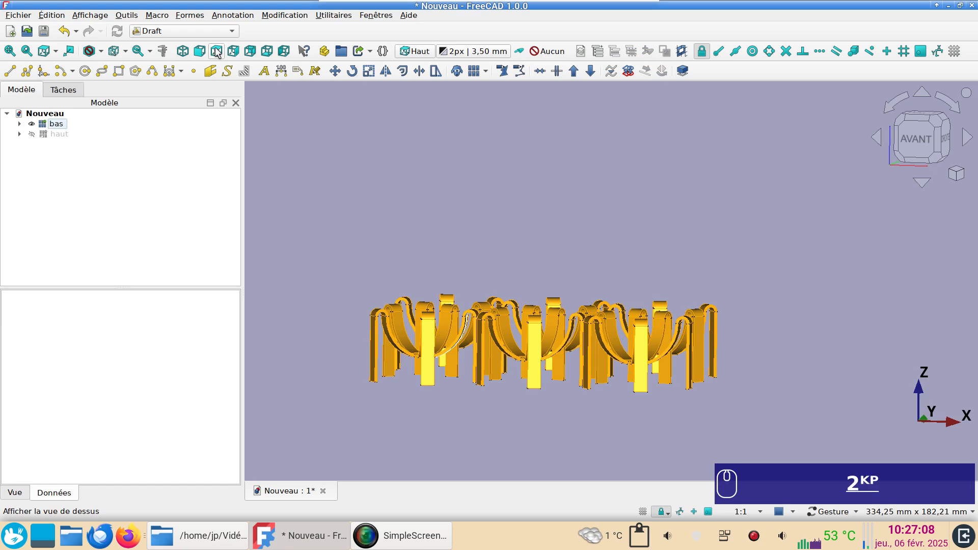
With the lower springs seen from above, switch to the Part workbench and create a new sketch on the XY plane.
key("KP_2")
scroll(550, 290, "down", 3)
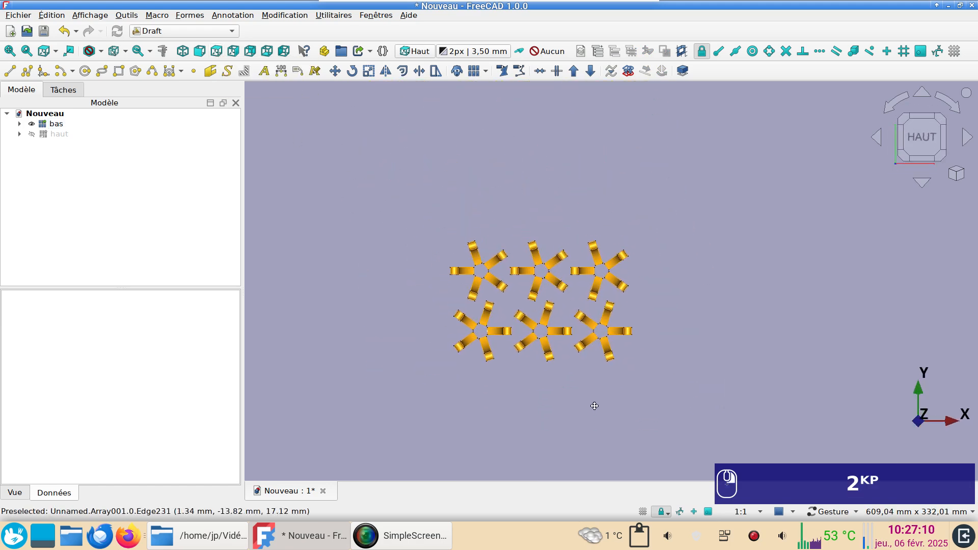
right_click_drag(594, 405, 596, 423)
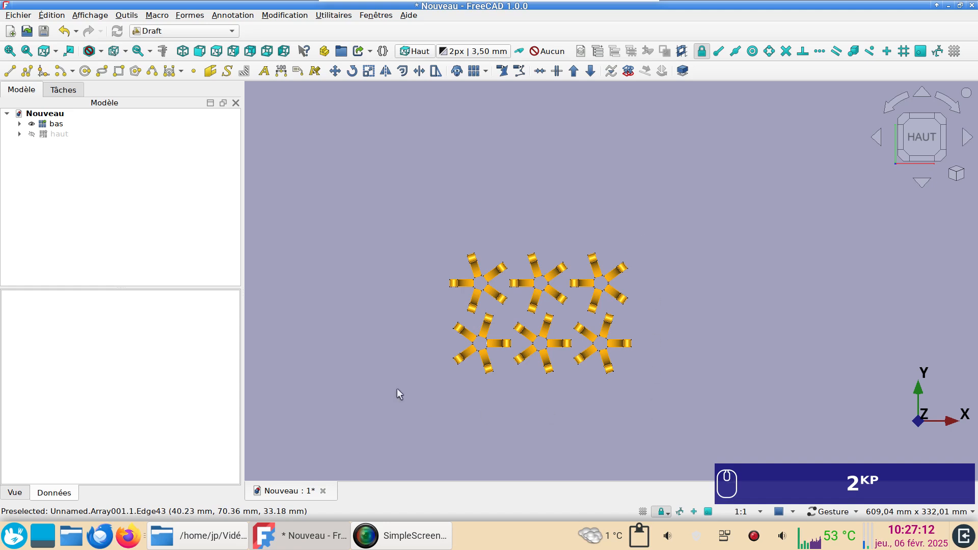
left_click(173, 31)
left_click(191, 192)
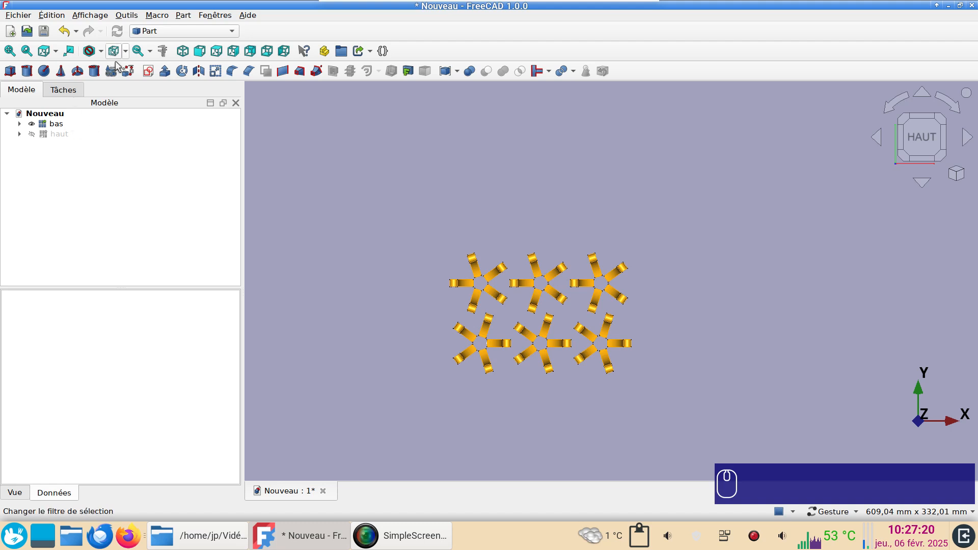
left_click(149, 72)
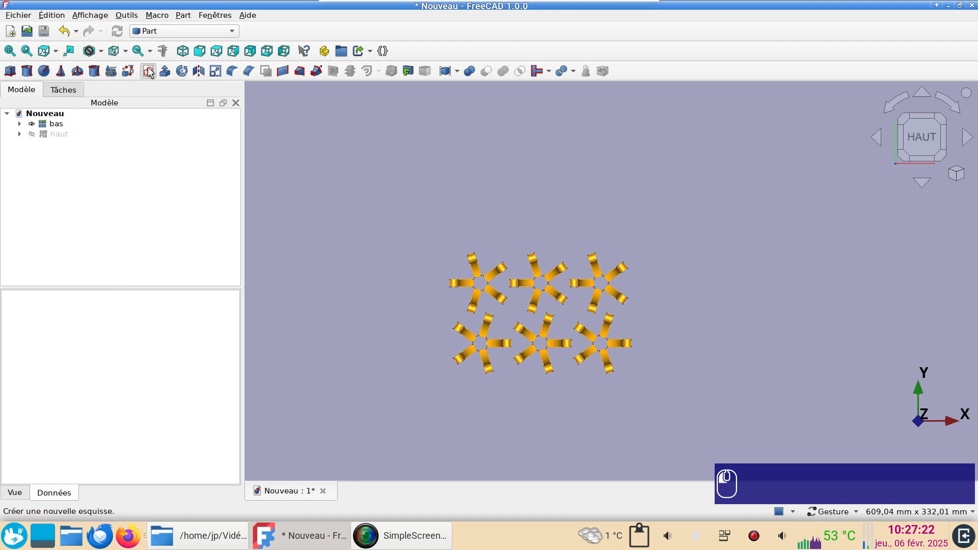
left_click(530, 295)
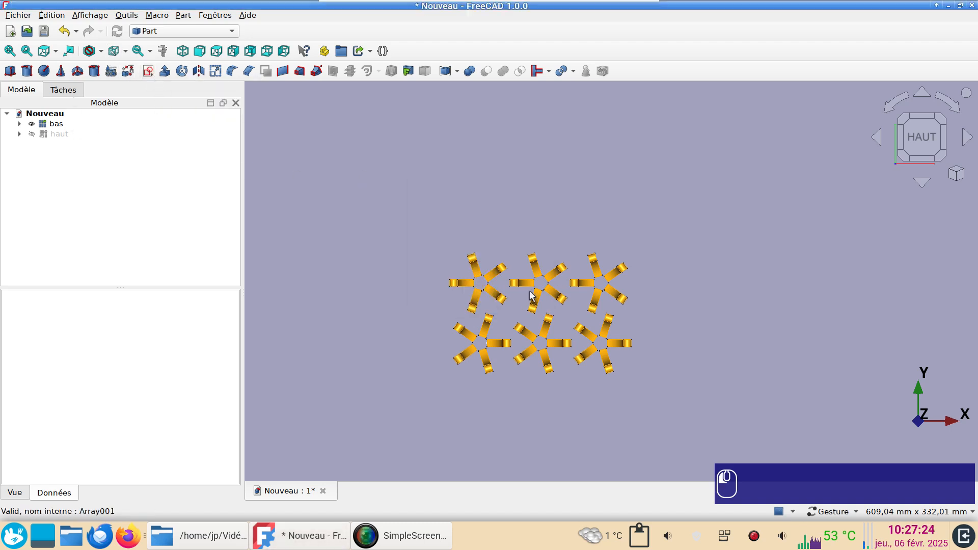
Sketch a rectangle 160 mm wide and 110 mm high around the six spring stars, starting from its upper-left corner.
left_click(111, 71)
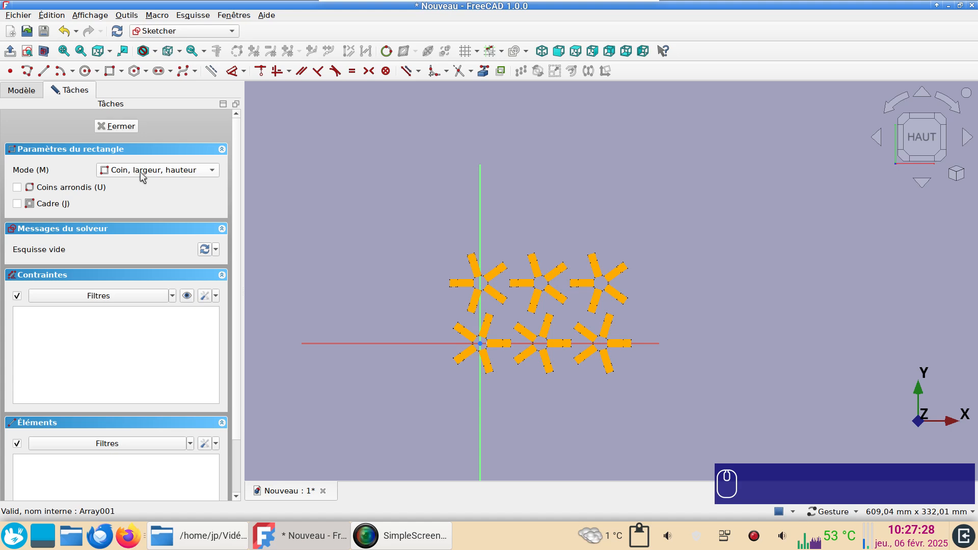
left_click(443, 249)
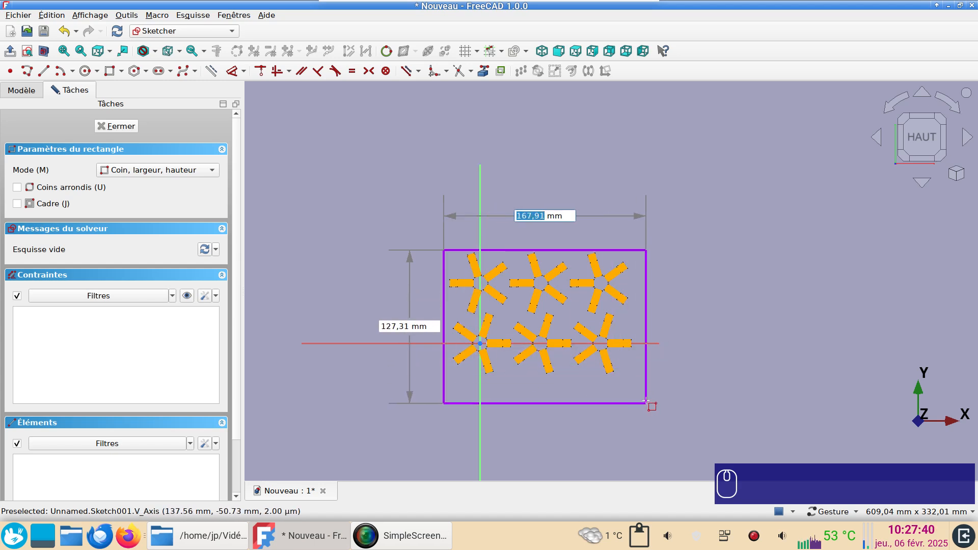
type("160")
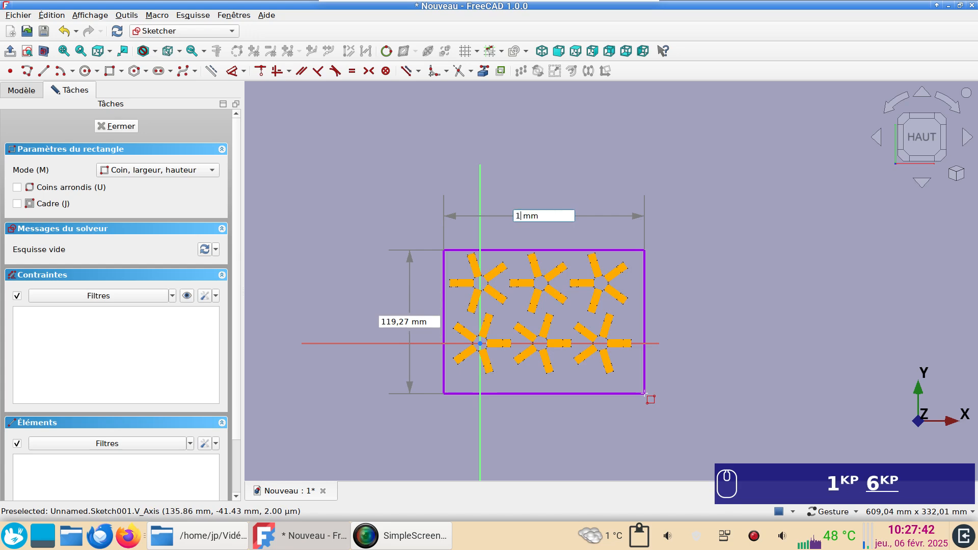
key("Return")
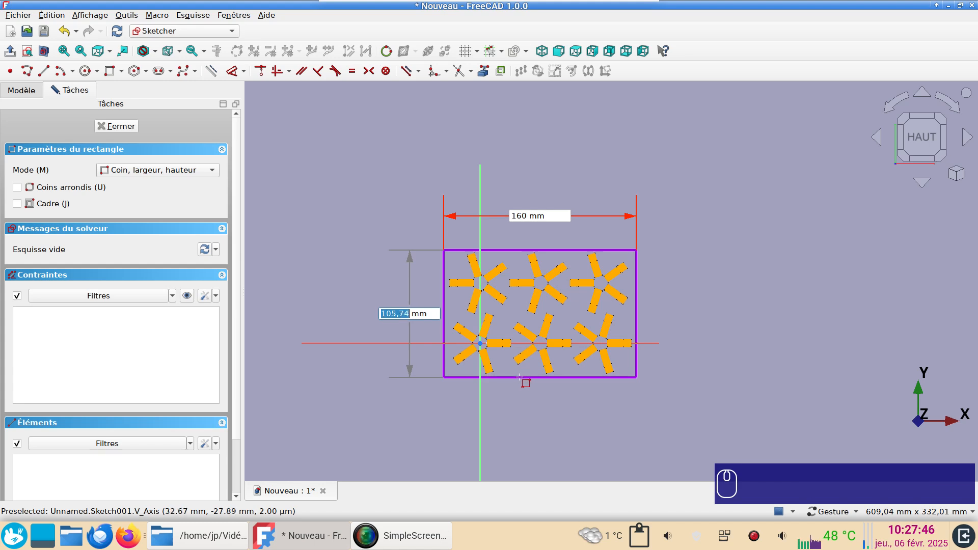
type("110")
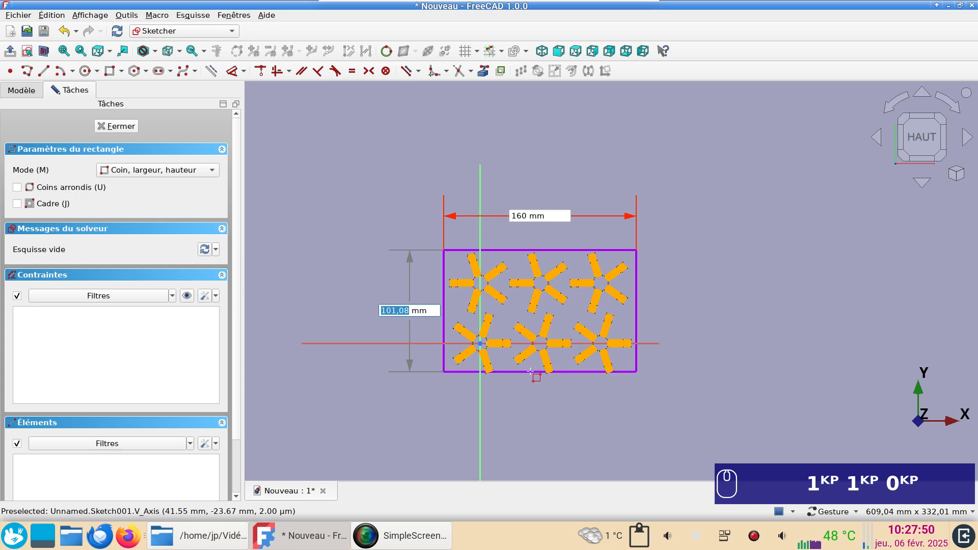
type("10")
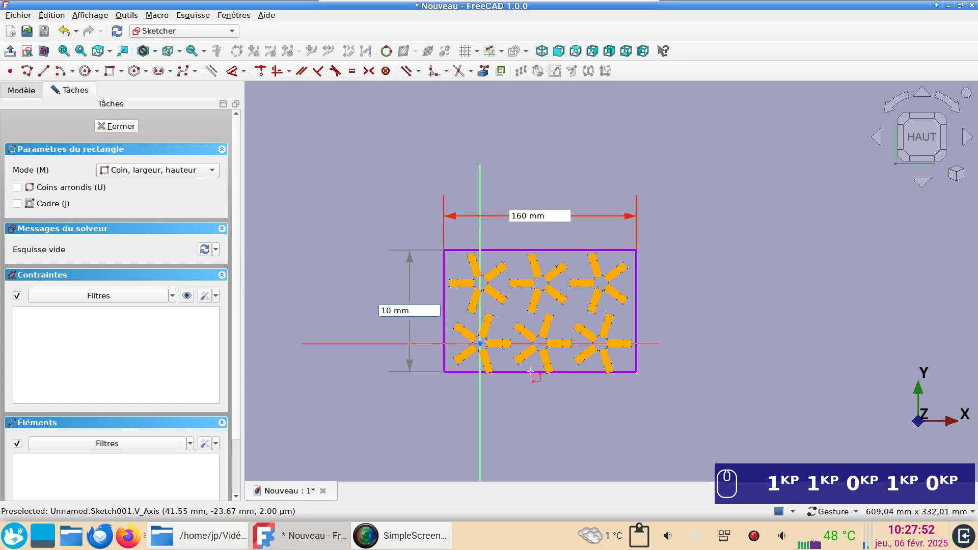
type("110")
key("Return")
scroll(530, 374, "up", 2)
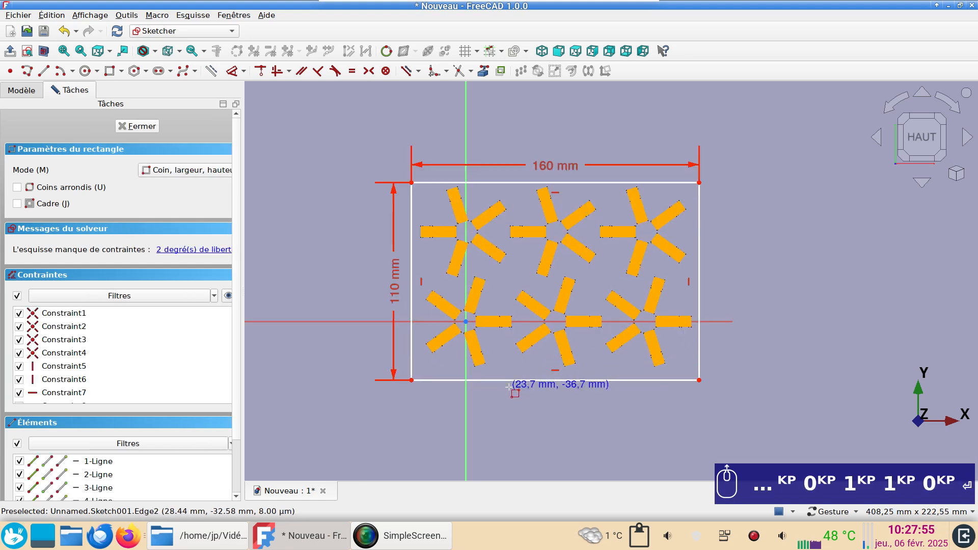
right_click(435, 412)
Reposition the rectangle around the spring stars and lock its lower-left corner to the origin with a fixed constraint.
mouse_move(438, 380)
left_mouse_down()
mouse_move(456, 371)
mouse_move(445, 366)
left_mouse_up()
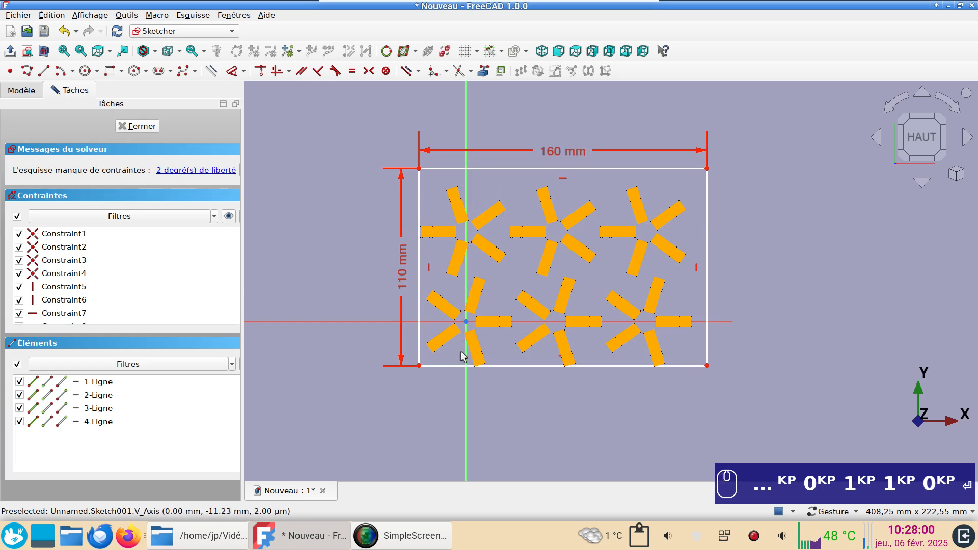
left_click_drag(459, 366, 460, 376)
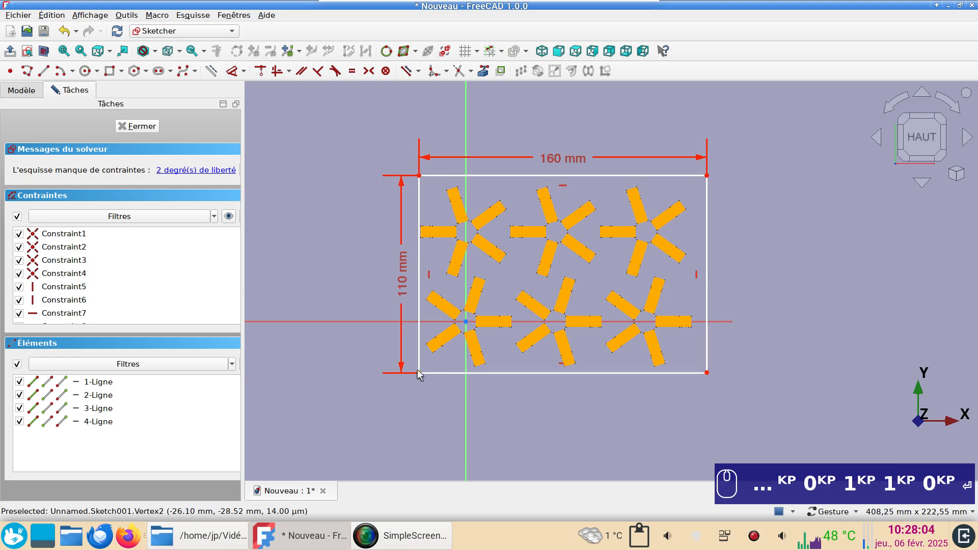
left_click(418, 372)
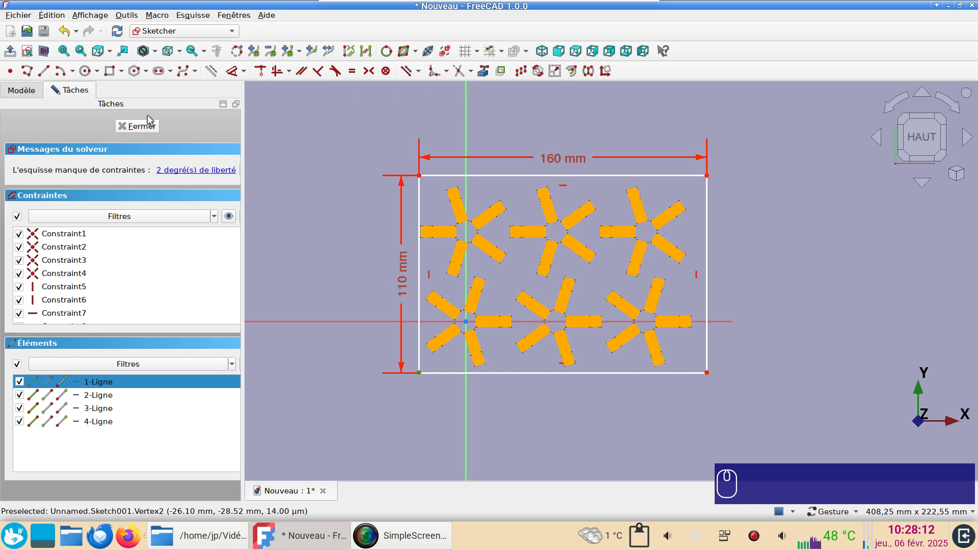
left_click(244, 71)
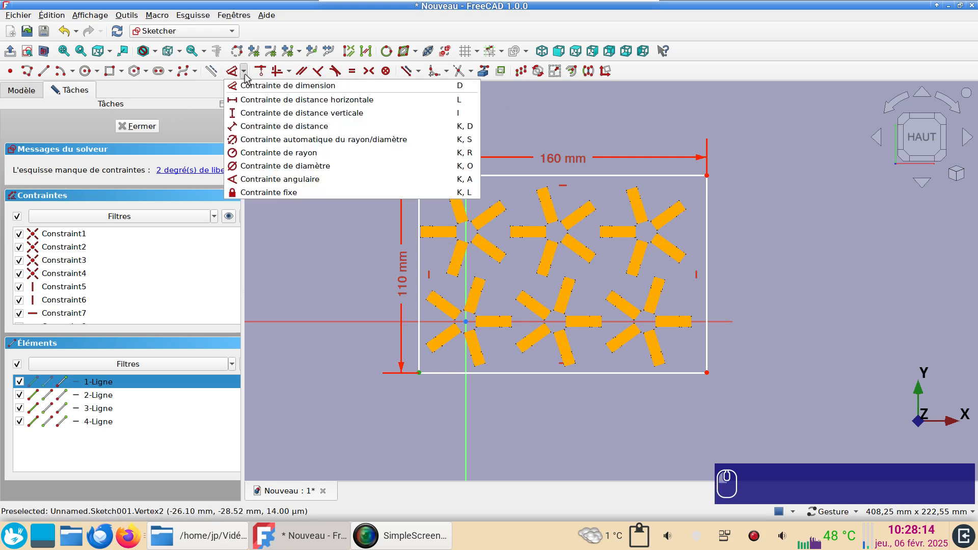
left_click(258, 193)
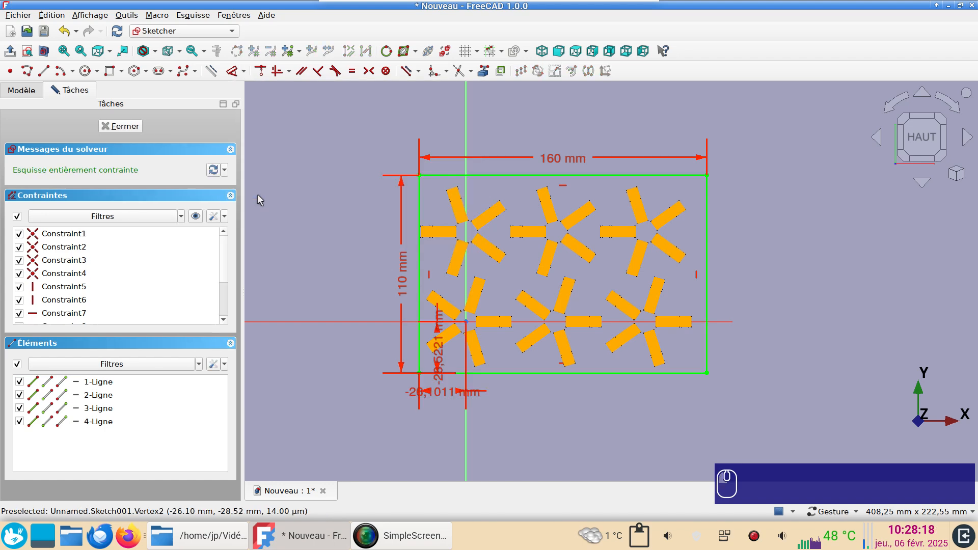
Set both the horizontal and vertical position of the rectangle's locked lower-left corner to -30 mm from the origin.
mouse_move(446, 409)
left_mouse_down()
mouse_move(443, 400)
mouse_move(443, 421)
mouse_move(463, 443)
mouse_move(569, 439)
left_mouse_up()
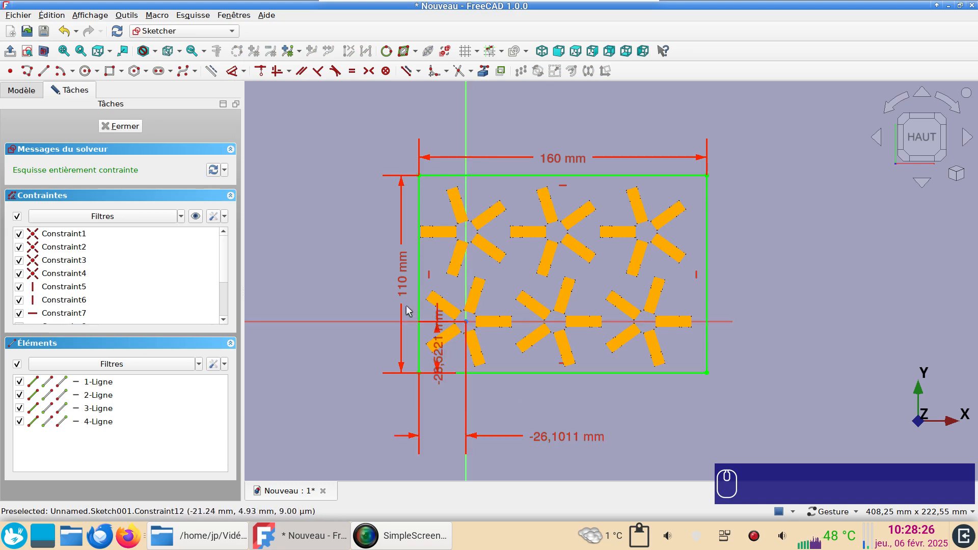
left_click(572, 437)
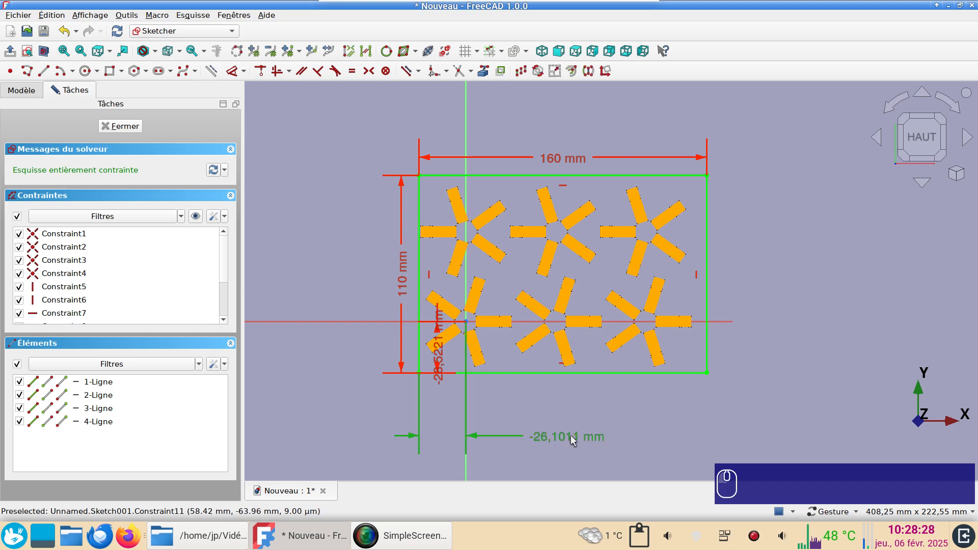
double_click(572, 438)
type("-3")
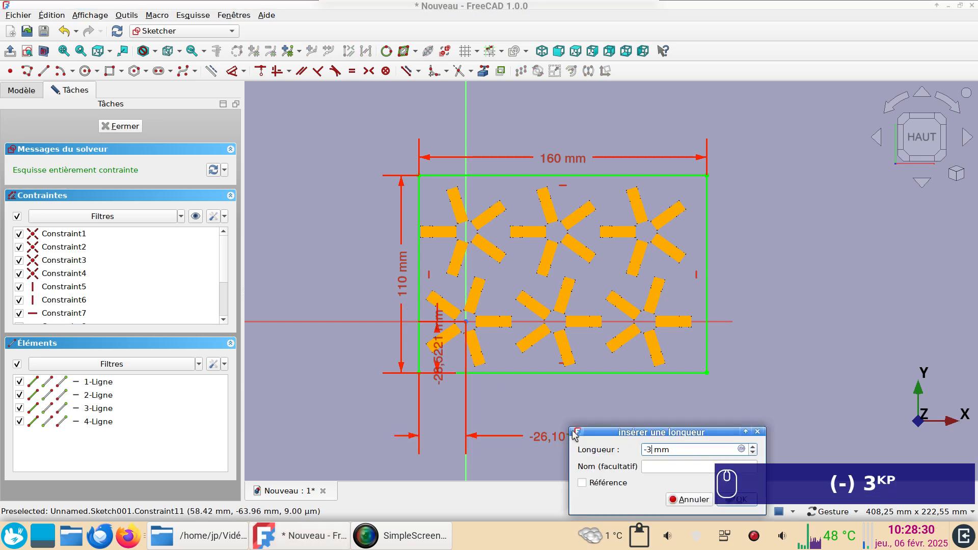
type("0")
key("Return")
left_click_drag(437, 373, 319, 281)
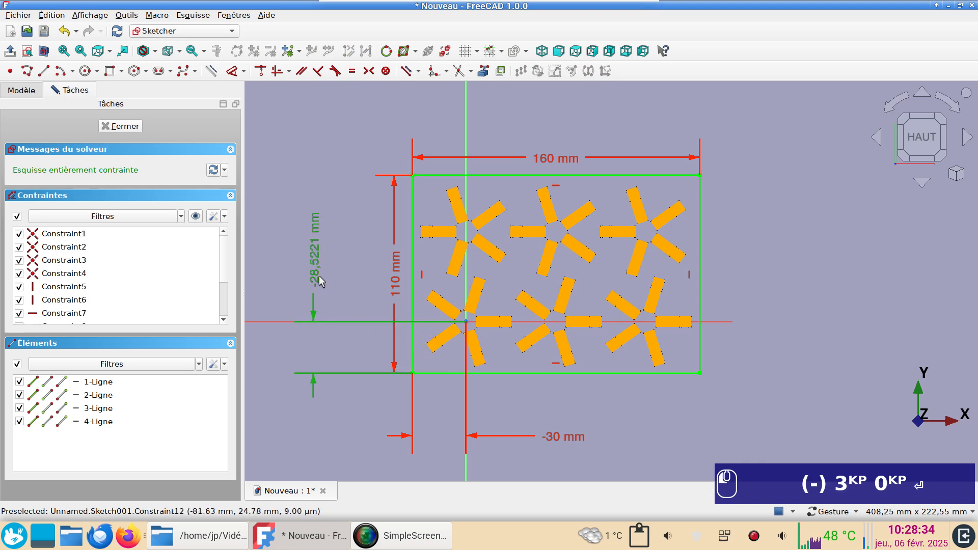
double_click(320, 281)
type("-30")
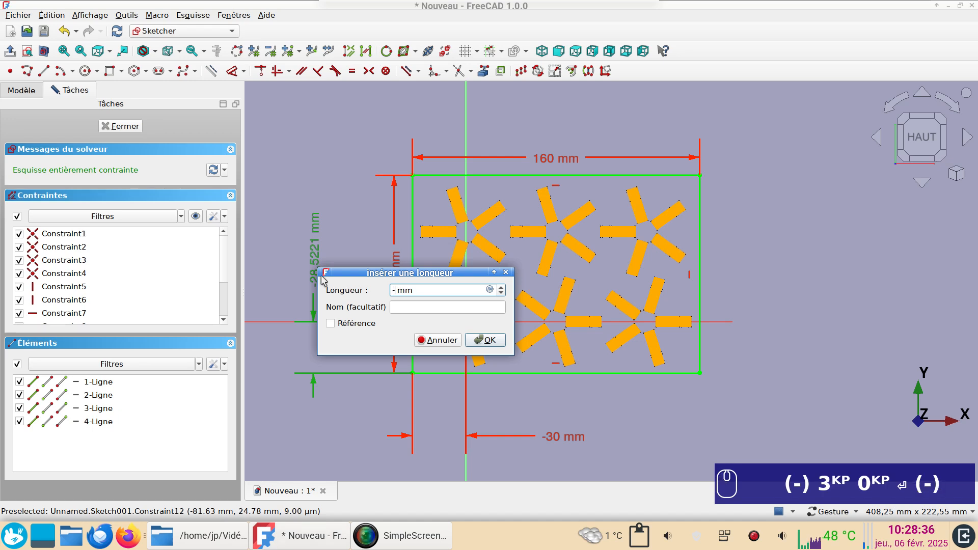
key("Return")
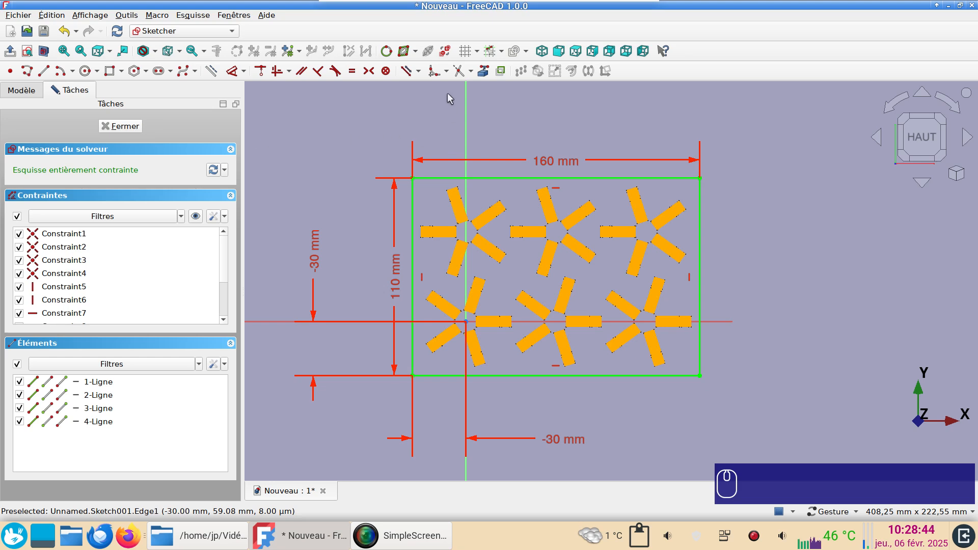
Fillet all four corners of the rectangle, preserving the corner points.
left_click(435, 71)
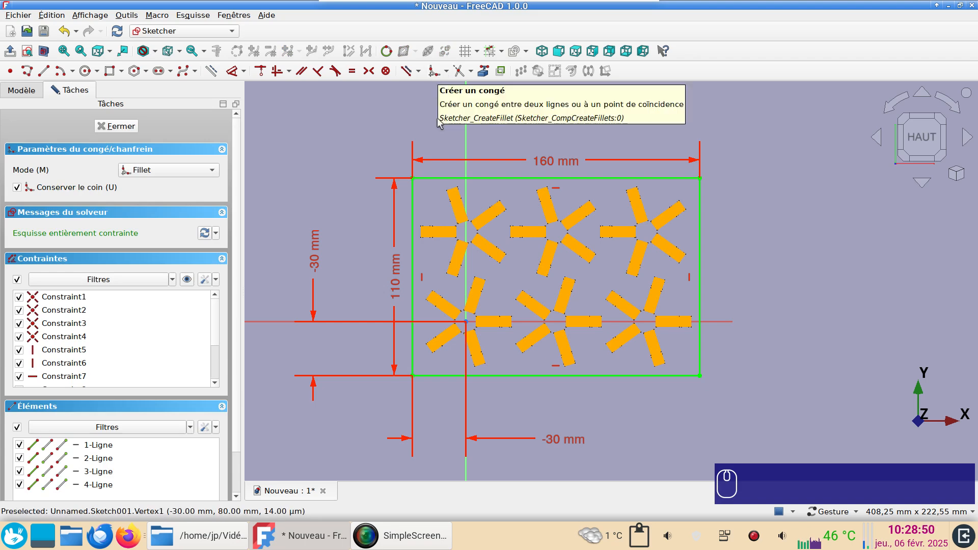
left_click(413, 179)
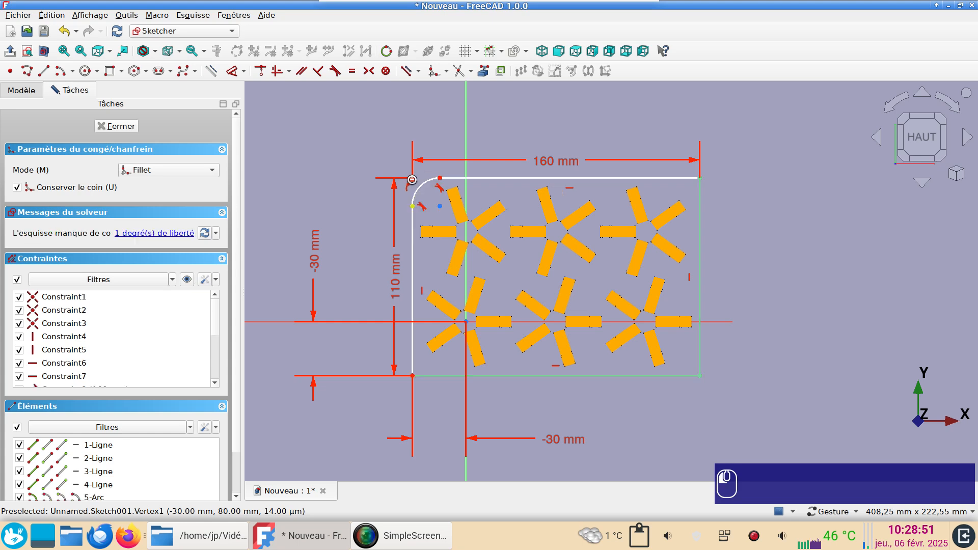
left_click(413, 376)
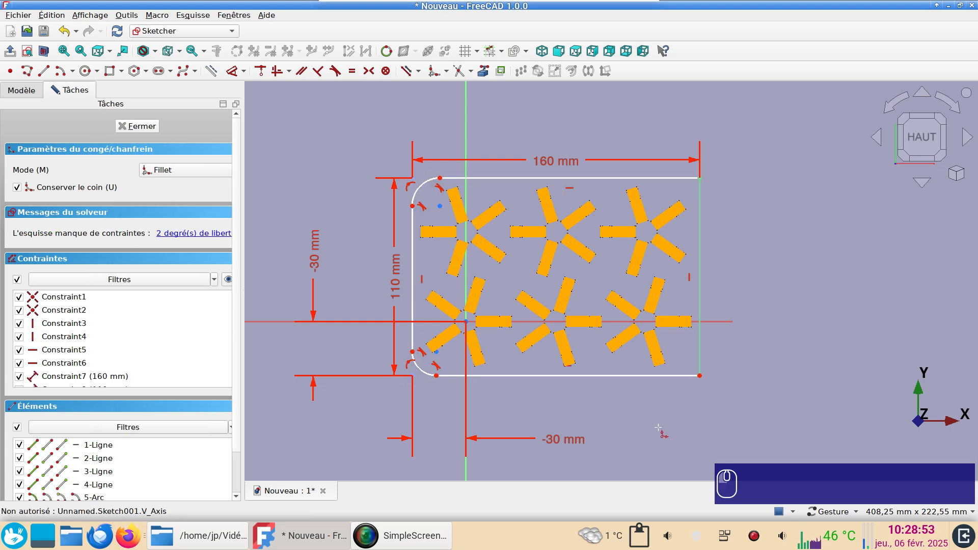
left_click(700, 376)
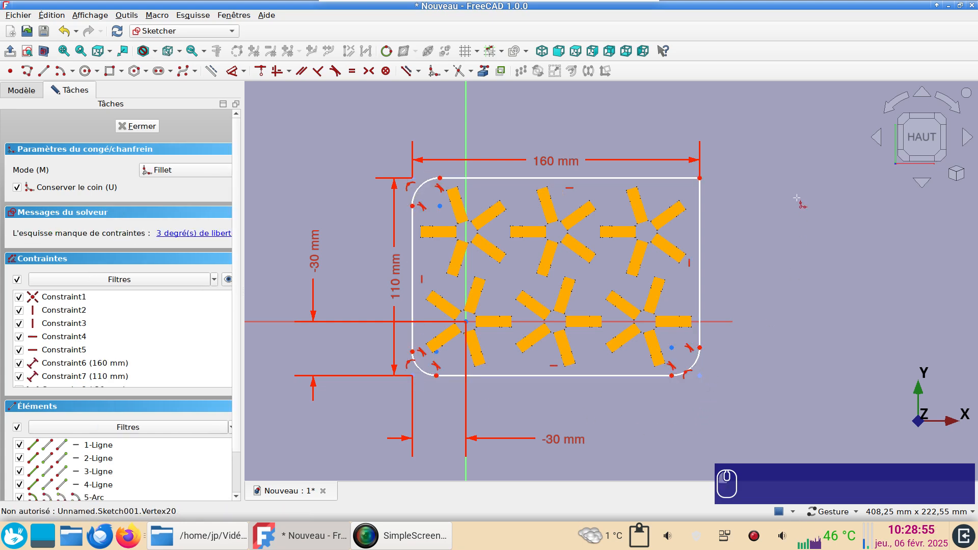
left_click(700, 178)
right_click(747, 204)
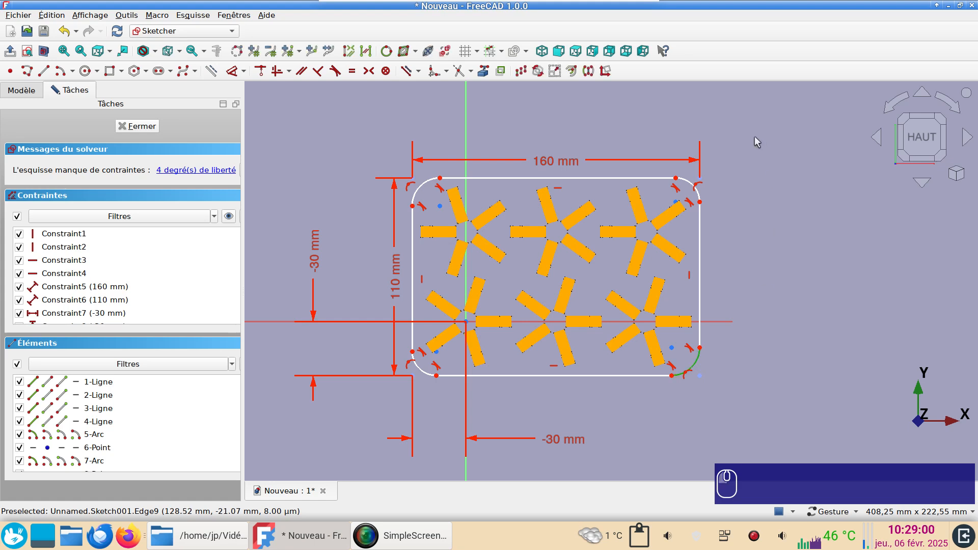
Constrain the four corner arcs to equal radii and adjust them together by moving the upper-right arc.
left_click(696, 194)
left_click(419, 187)
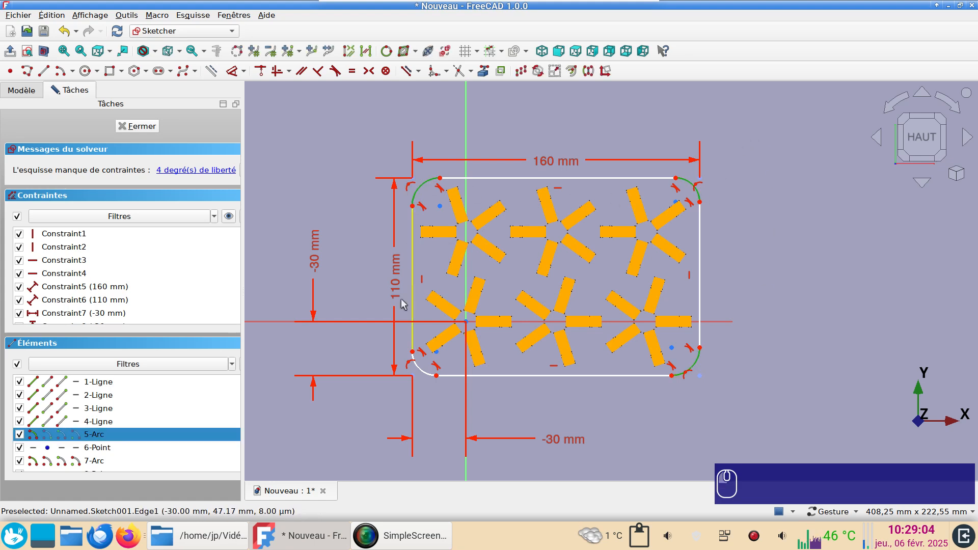
left_click(427, 374)
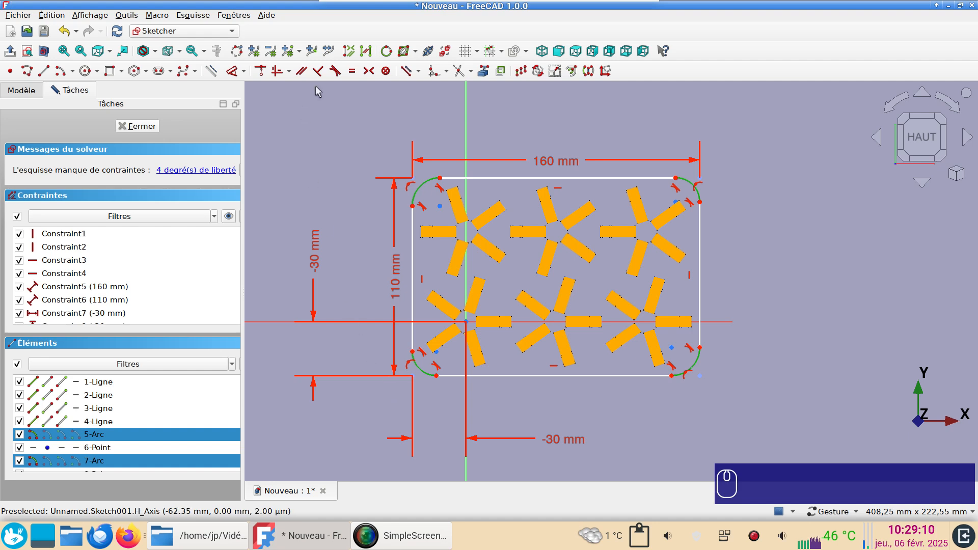
key("e")
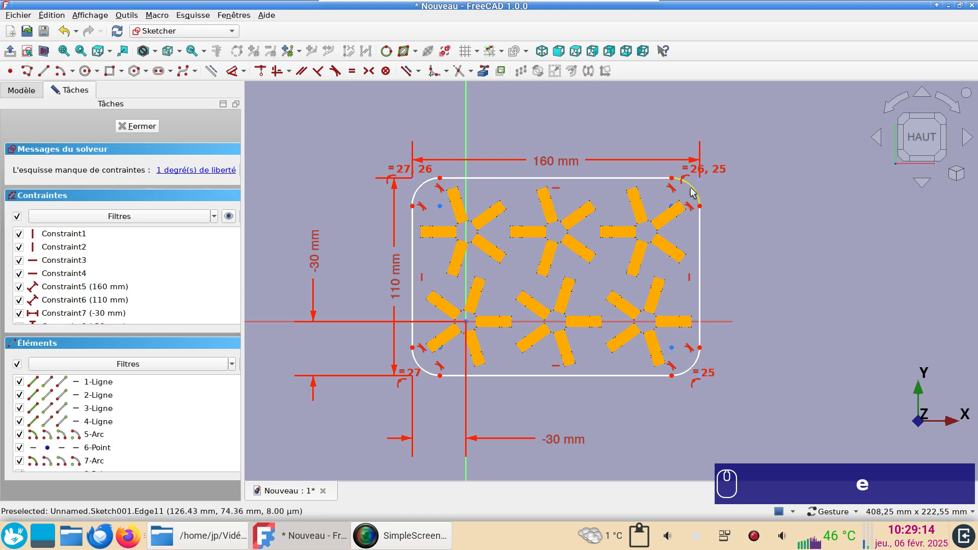
mouse_move(692, 192)
left_mouse_down()
mouse_move(676, 203)
mouse_move(686, 189)
left_mouse_up()
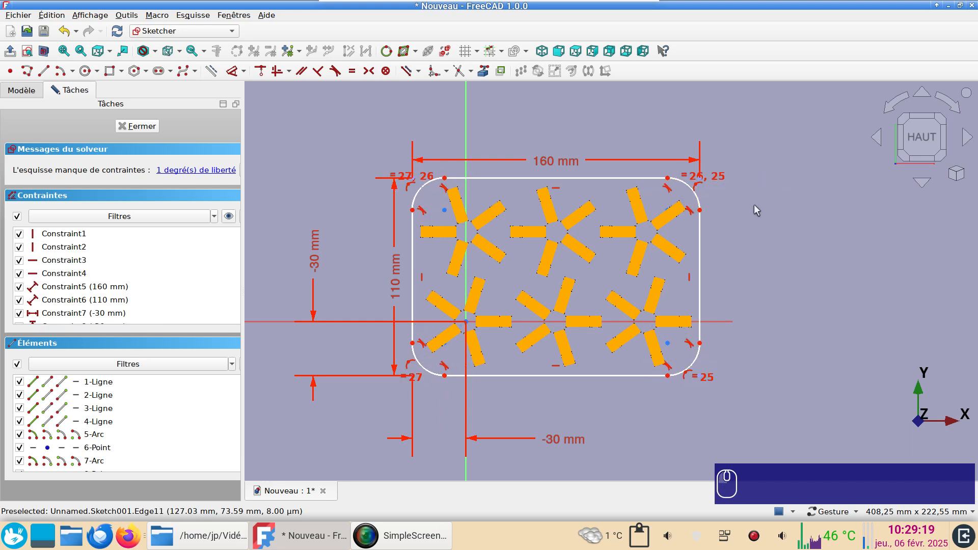
Dimension the upper-right corner arc with a 30 mm radius and close the sketch.
left_click(701, 204)
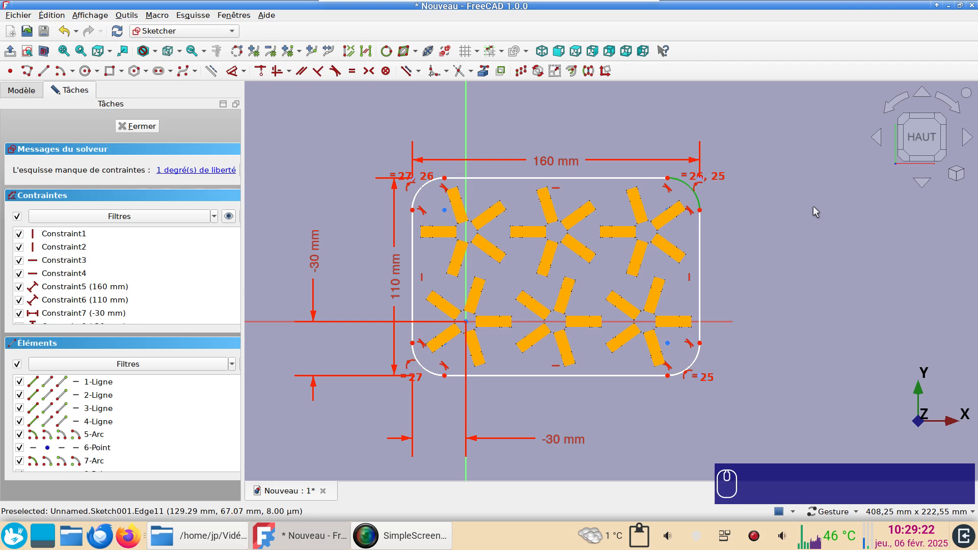
key("d")
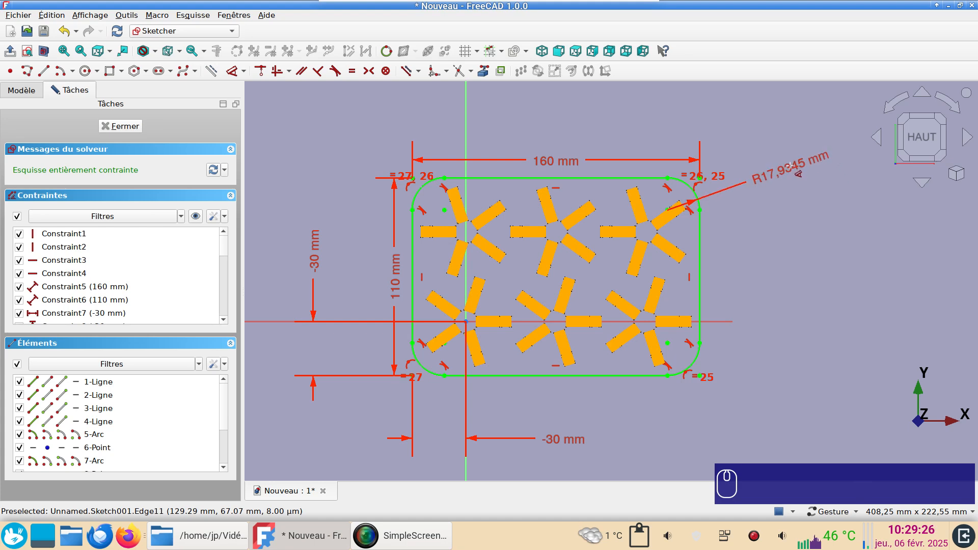
left_click(798, 173)
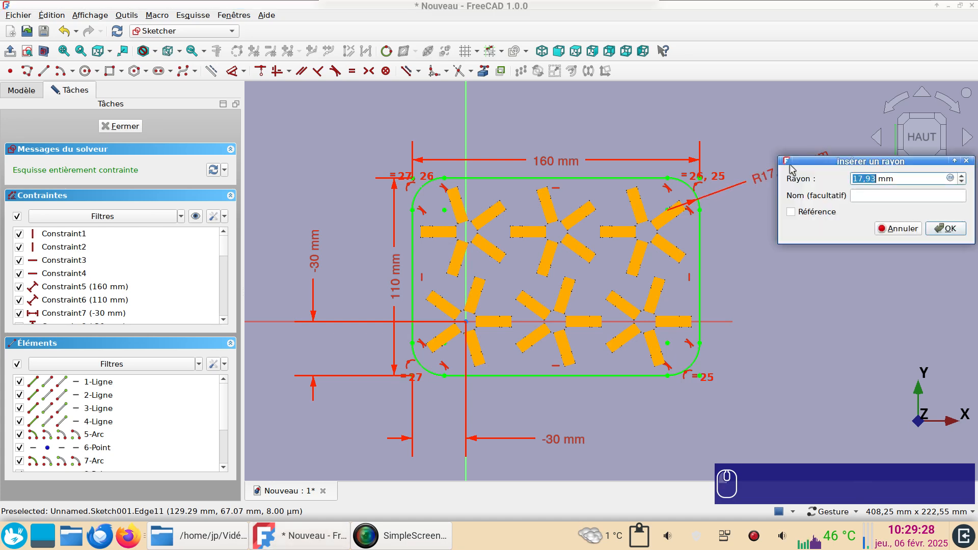
type("30")
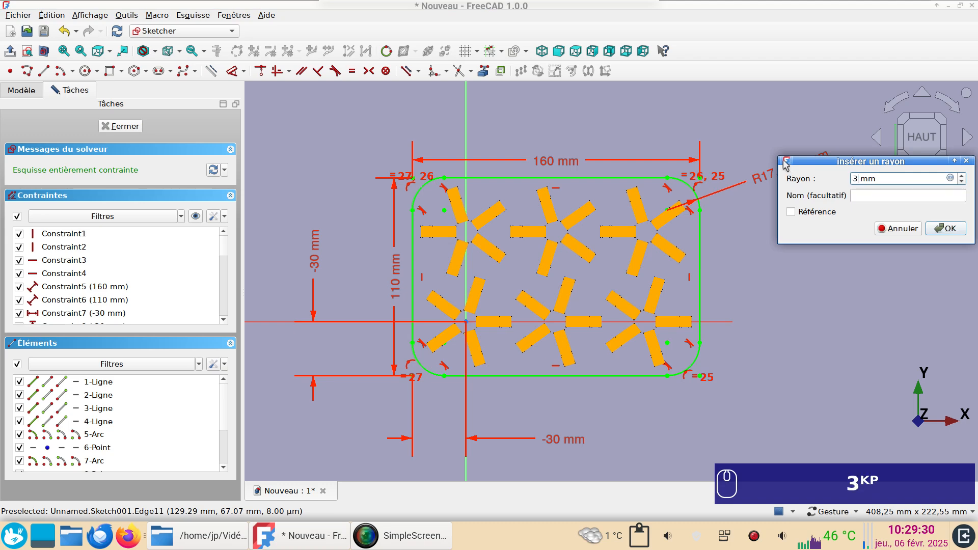
key("Return")
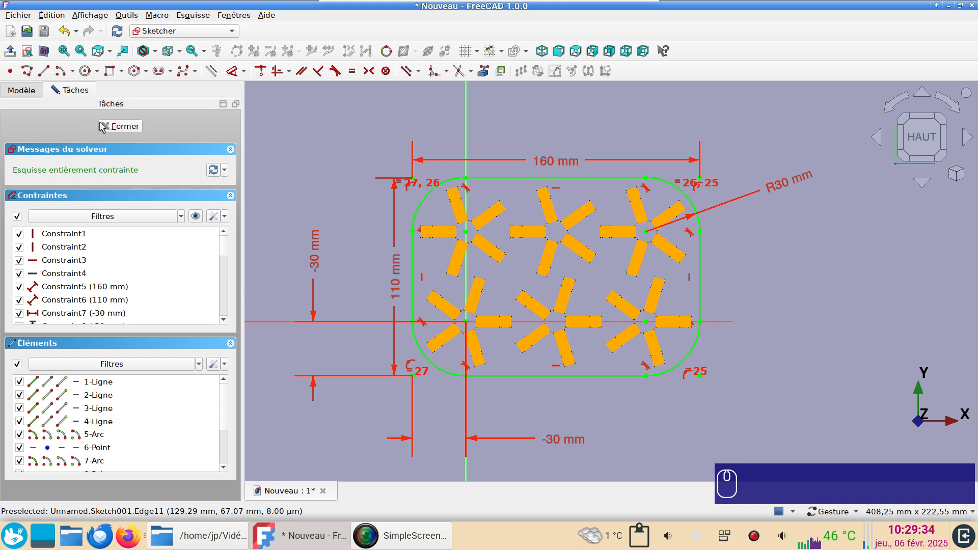
left_click(117, 127)
Extrude the rounded rectangle sketch 40 mm along its normal as a solid.
left_click_drag(567, 422, 617, 341)
key("KP_1")
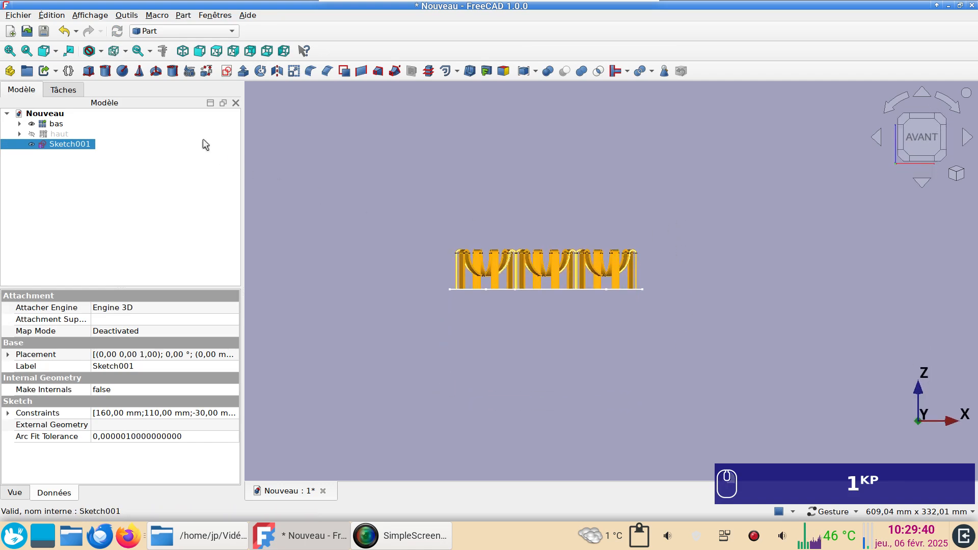
left_click(244, 71)
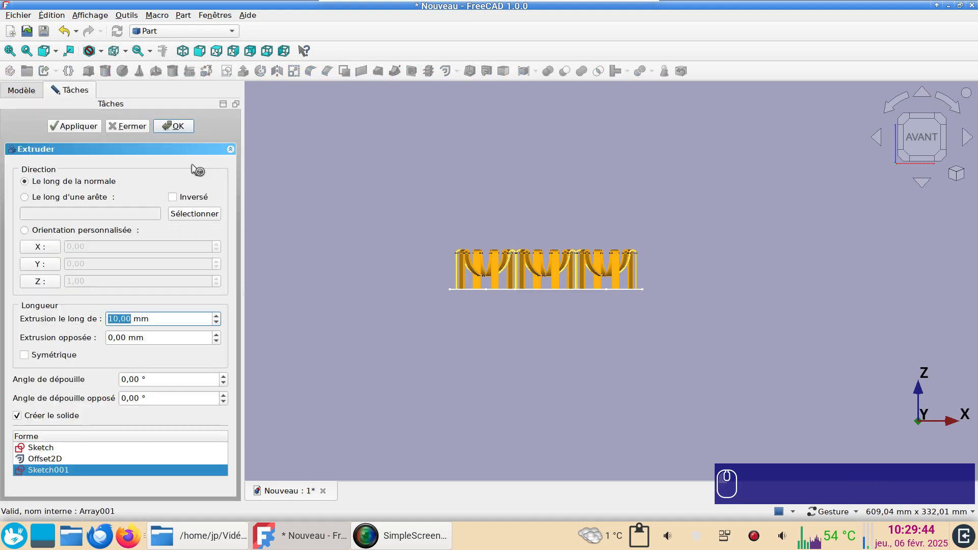
left_click_drag(175, 320, 86, 300)
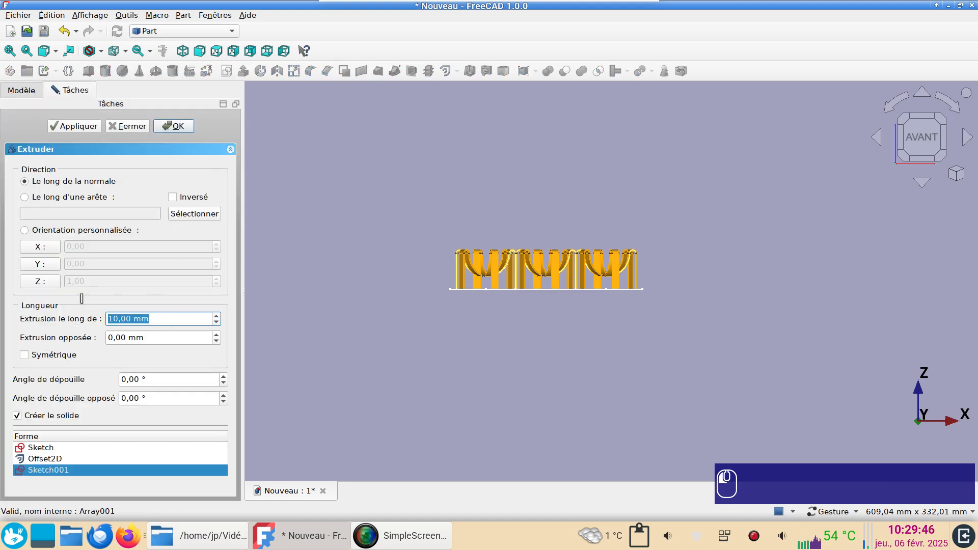
type("140")
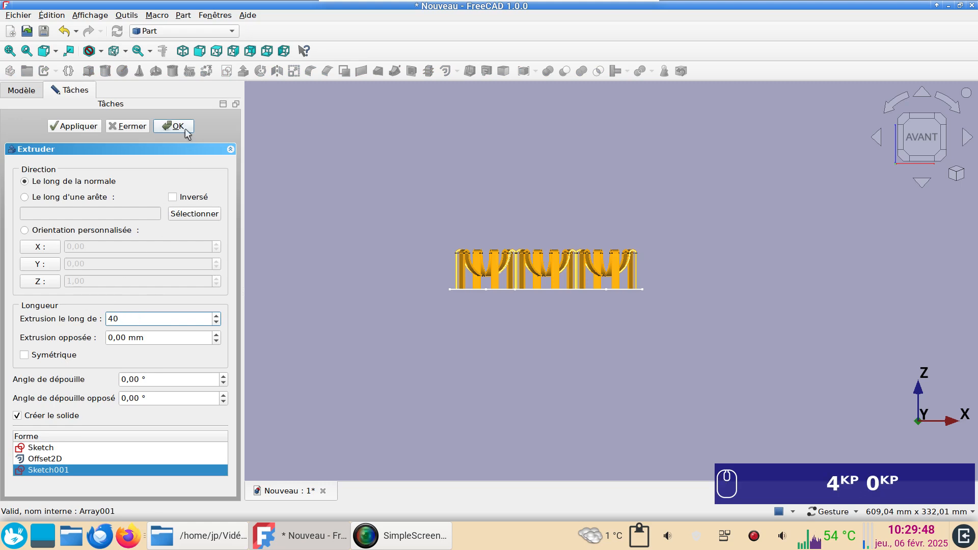
left_click(185, 127)
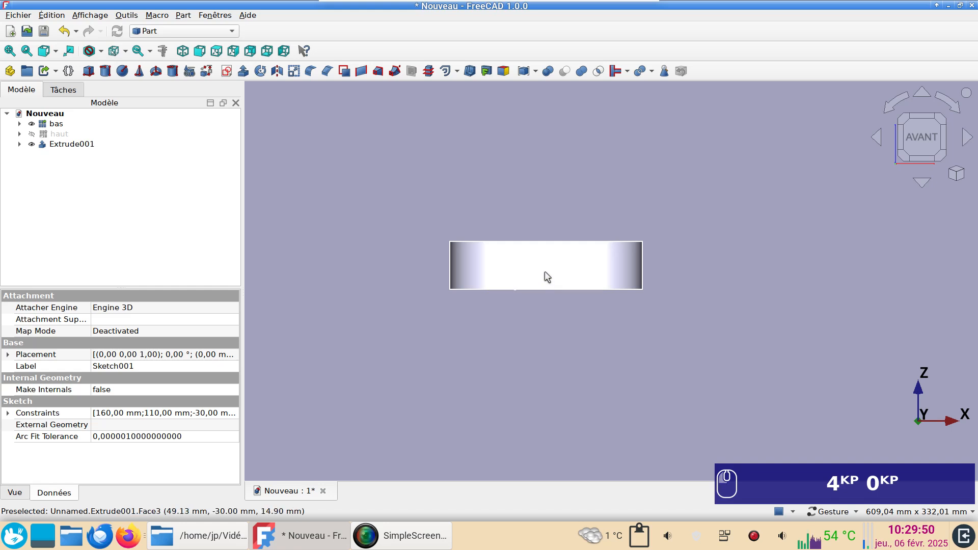
Make the extruded block transparent and check from the front how the lower springs sit inside it.
key("v")
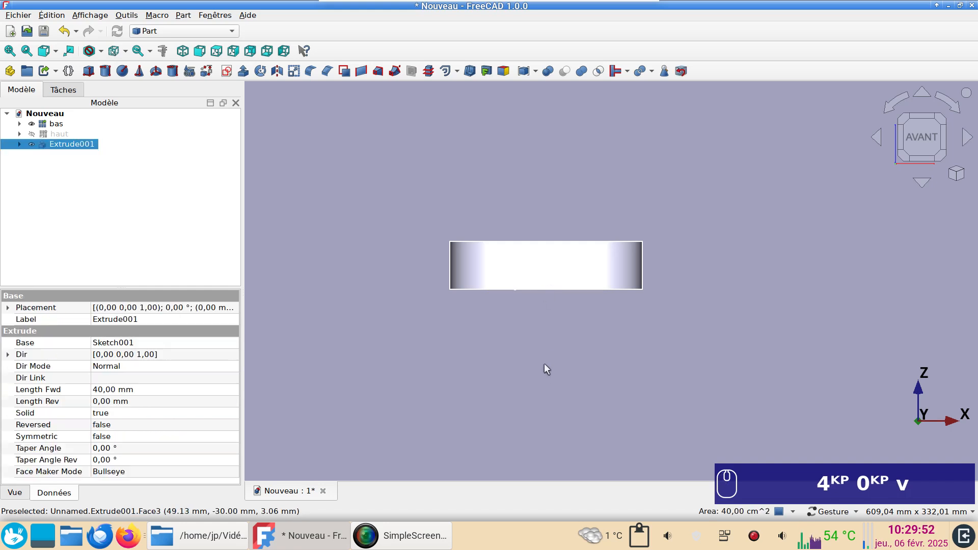
key("t")
scroll(617, 227, "up", 2)
scroll(617, 230, "up", 1)
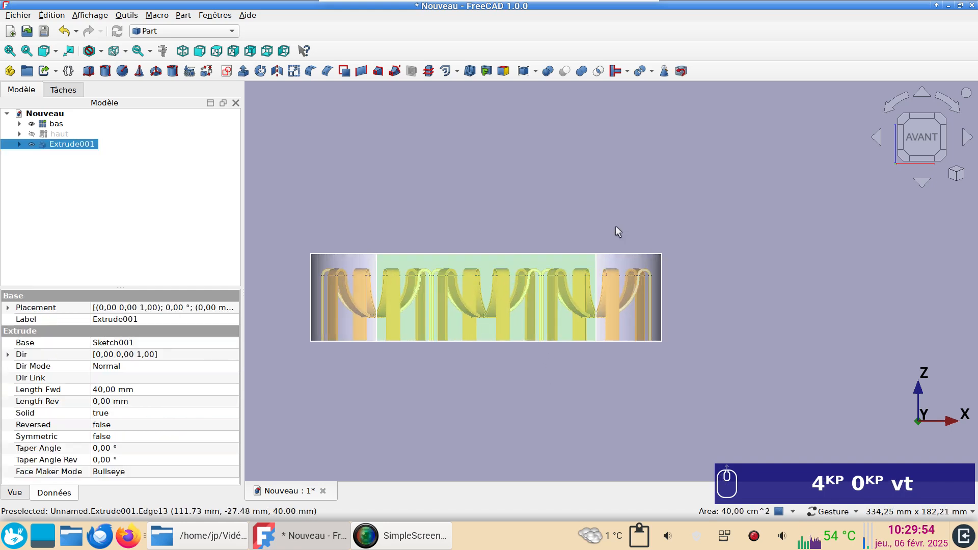
scroll(616, 232, "down", 2)
left_click_drag(756, 273, 541, 385)
mouse_move(542, 338)
left_mouse_down()
mouse_move(625, 338)
mouse_move(545, 322)
mouse_move(535, 337)
left_mouse_up()
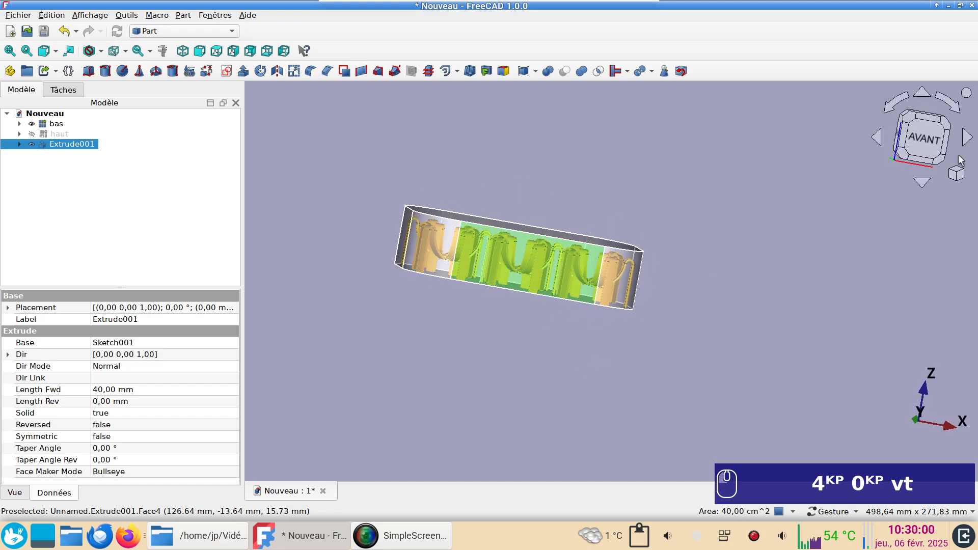
key("1")
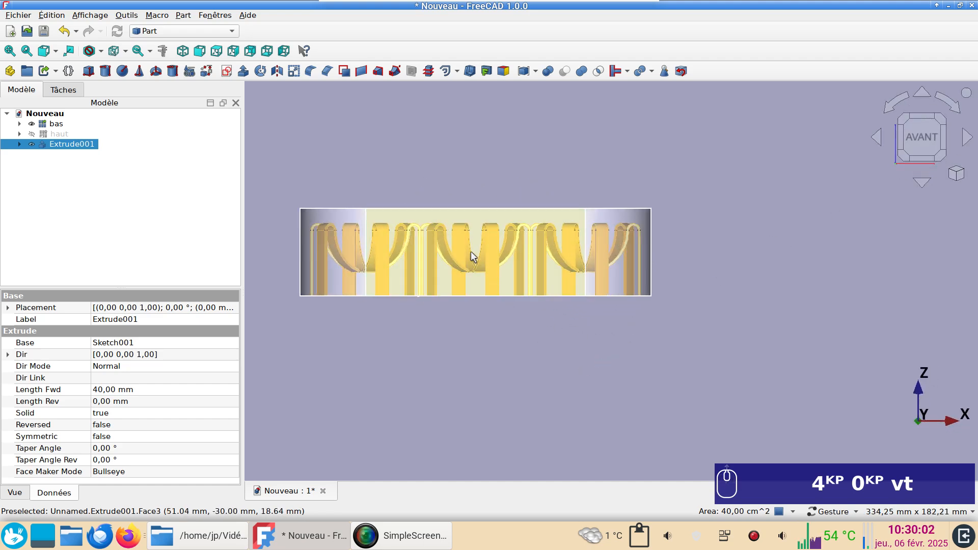
left_click(495, 283)
scroll(512, 321, "down", 2)
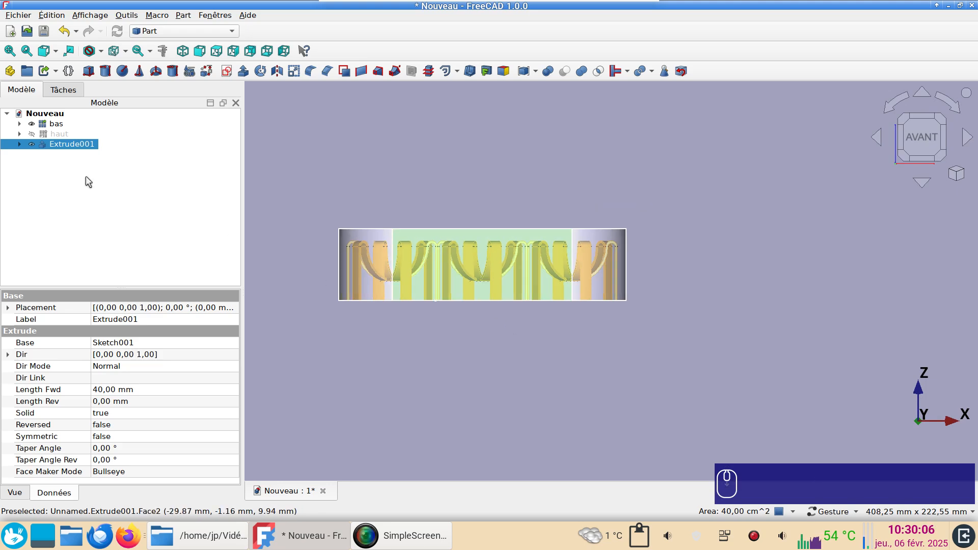
Extrude the rounded rectangle sketch again, 7 mm along its normal, as a solid base slab.
left_click(20, 144)
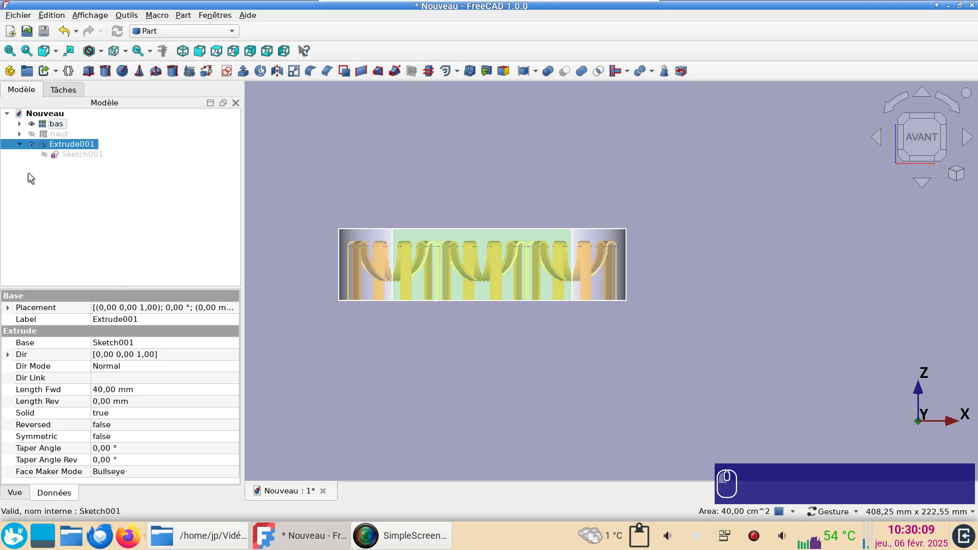
left_click(77, 156)
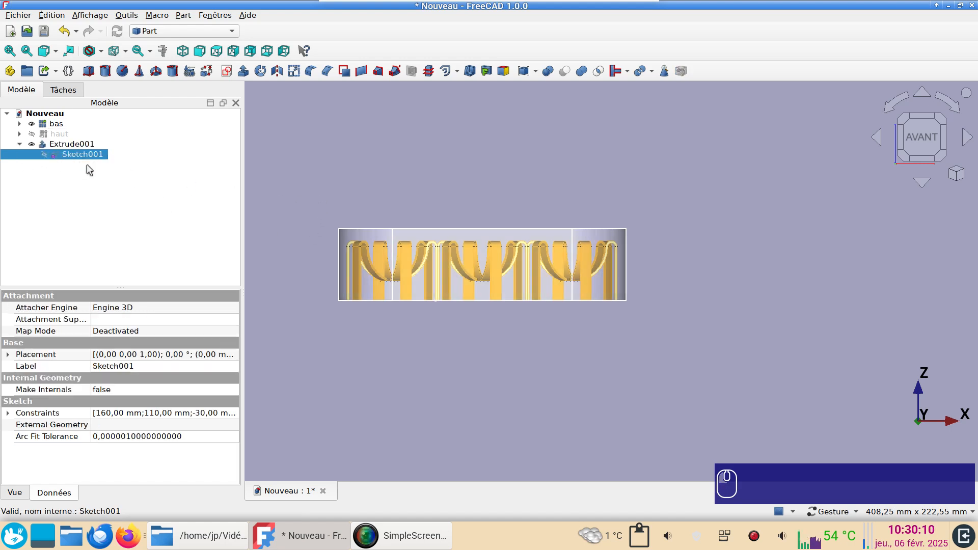
left_click(243, 71)
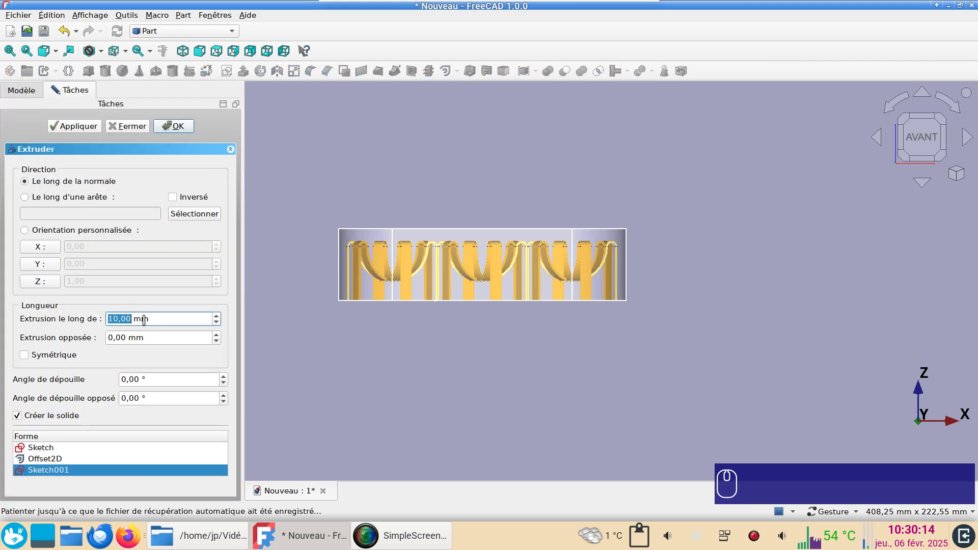
type("7")
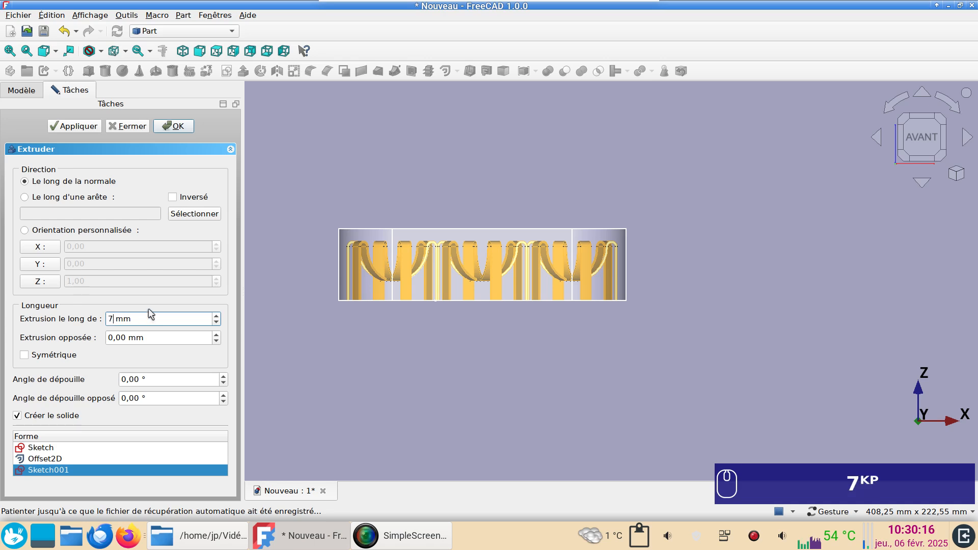
key("Return")
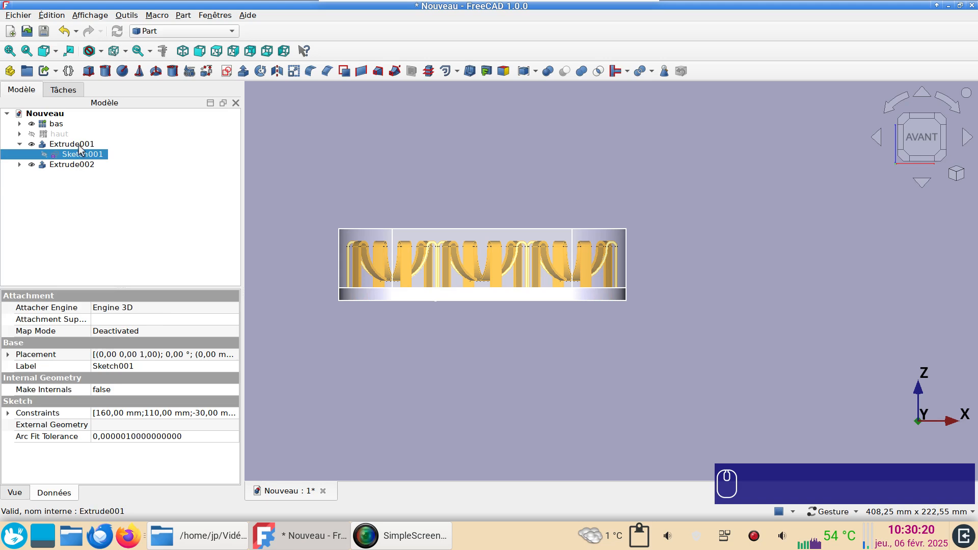
Make the 7 mm base slab transparent.
left_click(78, 145)
left_click(77, 165)
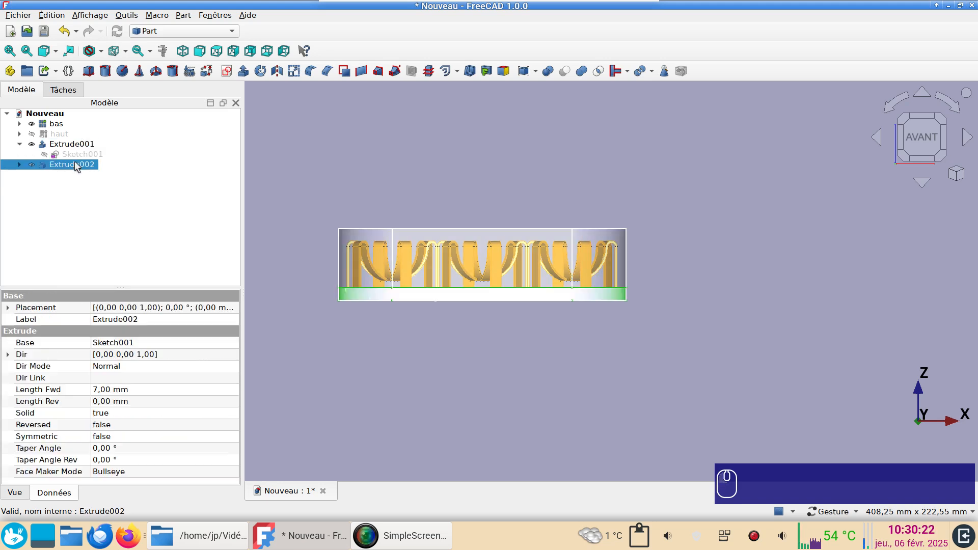
key("t")
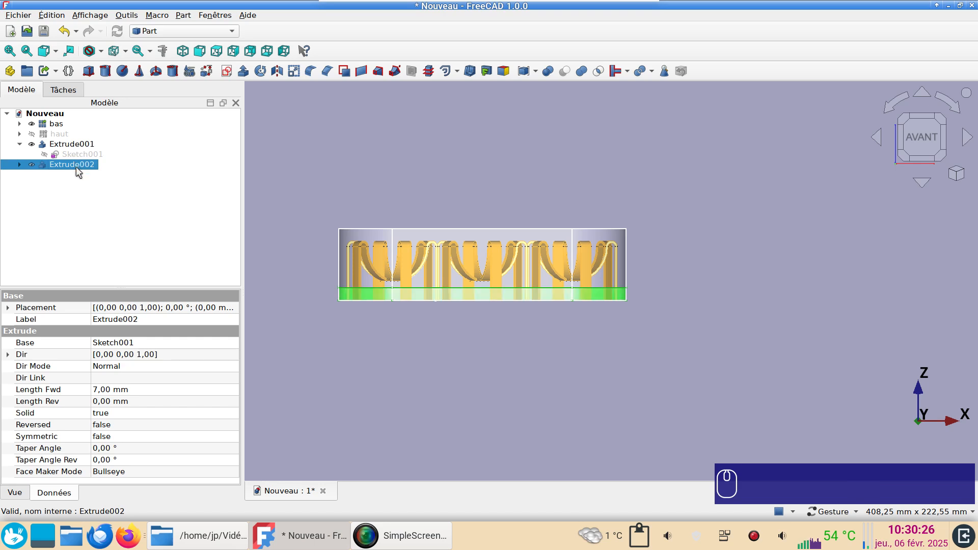
Hollow the 40 mm block with a 2 mm Thickness, leaving its upper face open.
left_click_drag(583, 253, 639, 325)
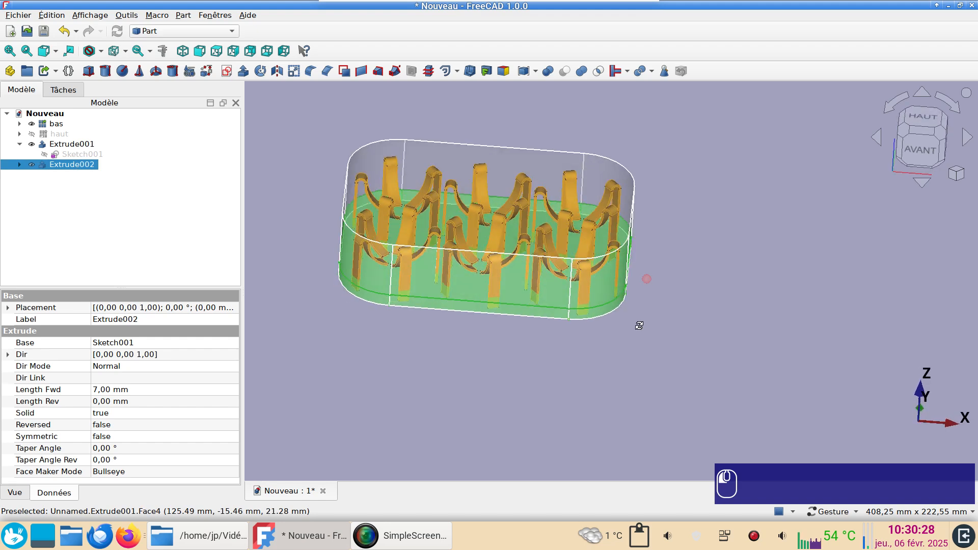
left_click(515, 376)
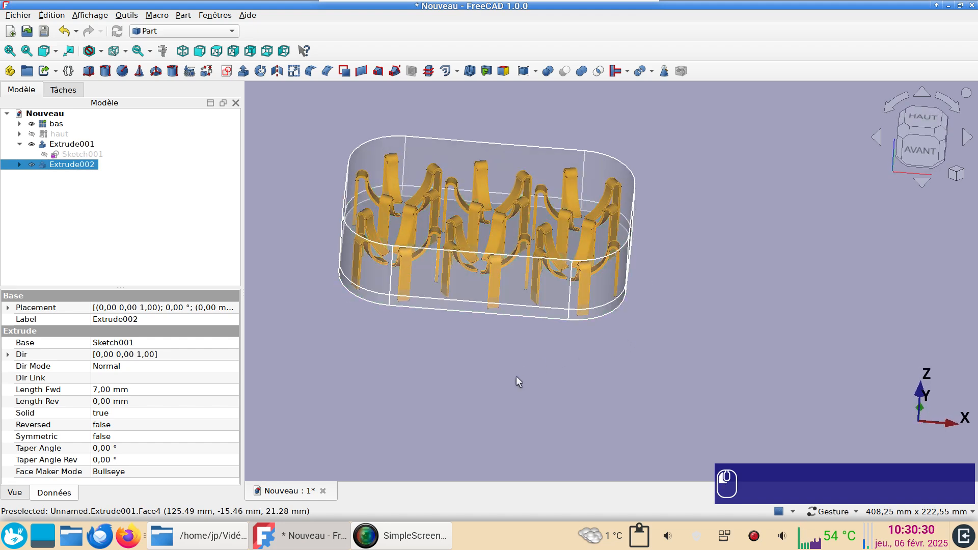
left_click(503, 190)
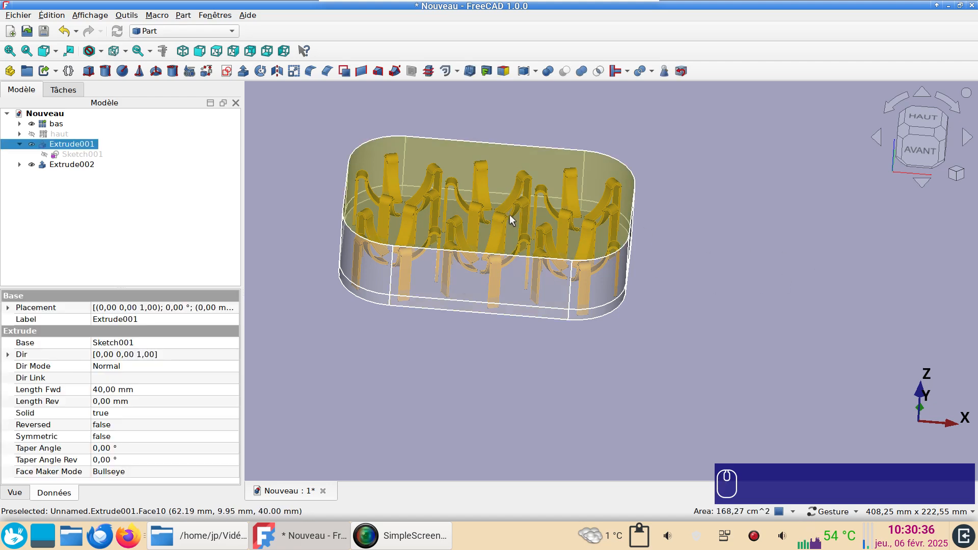
left_click(467, 73)
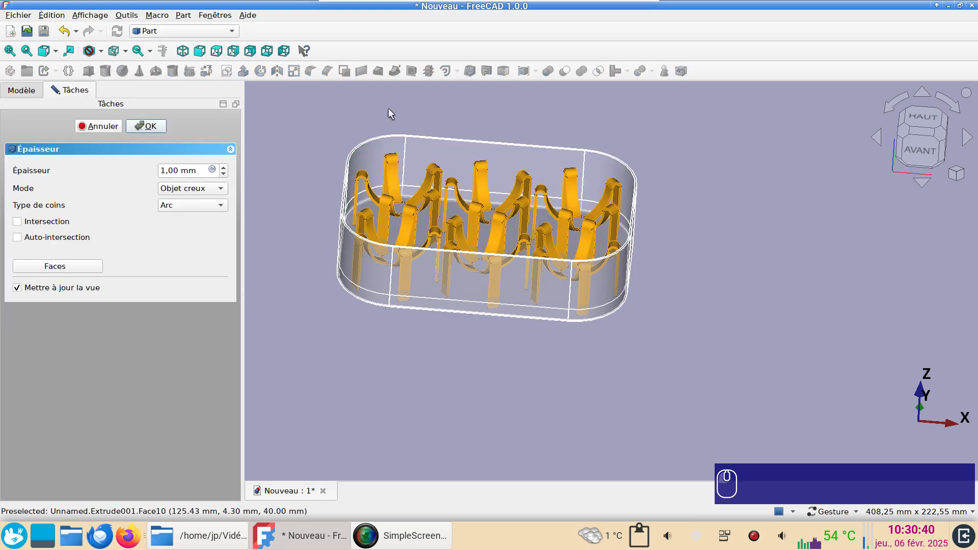
left_click_drag(203, 170, 150, 162)
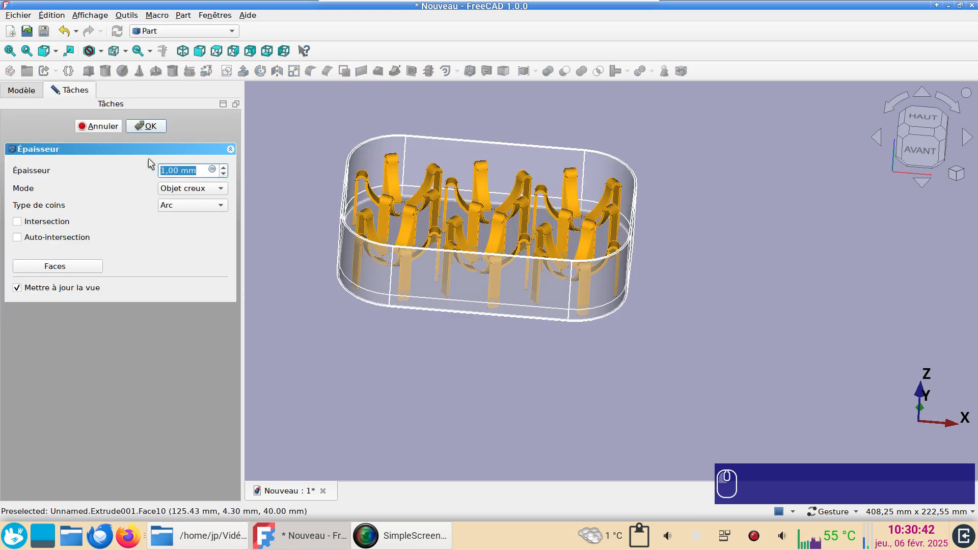
type("2")
key("Return")
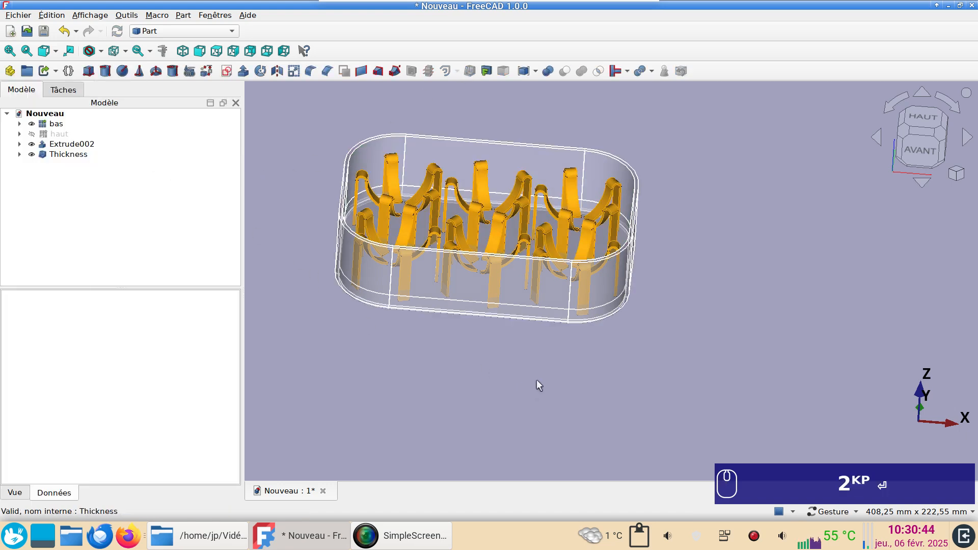
Examine from oblique and front views how the springs sit in the hollow box and the base slab.
scroll(531, 372, "up", 3)
left_click_drag(530, 366, 555, 378)
scroll(572, 395, "down", 5)
right_click_drag(641, 362, 683, 356)
scroll(652, 367, "up", 2)
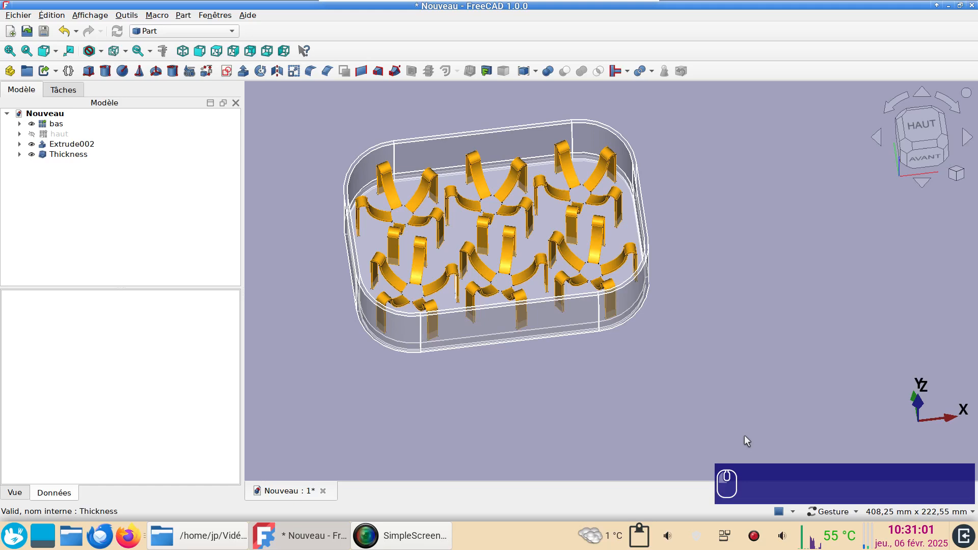
key("1")
scroll(535, 303, "up", 4)
right_click_drag(568, 303, 620, 418)
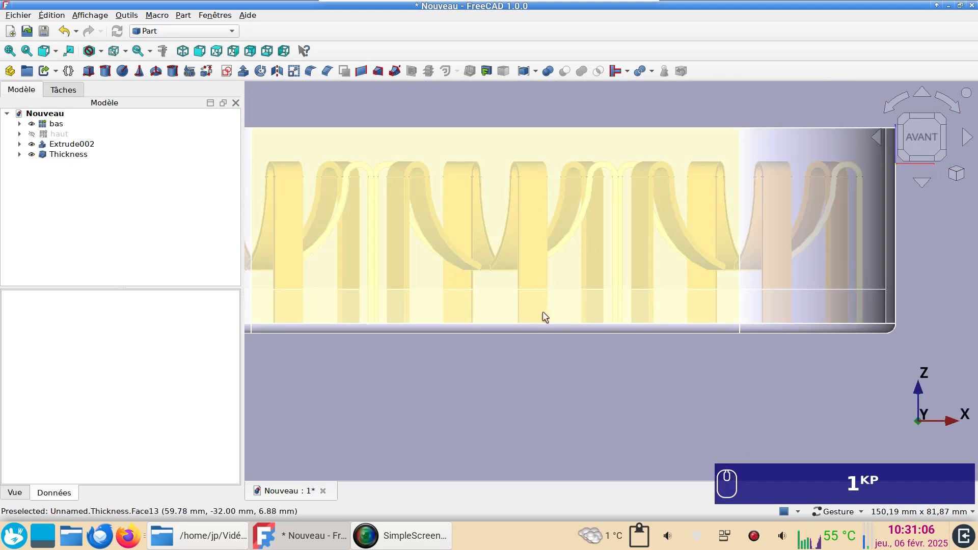
scroll(584, 357, "down", 4)
left_click_drag(584, 359, 594, 395)
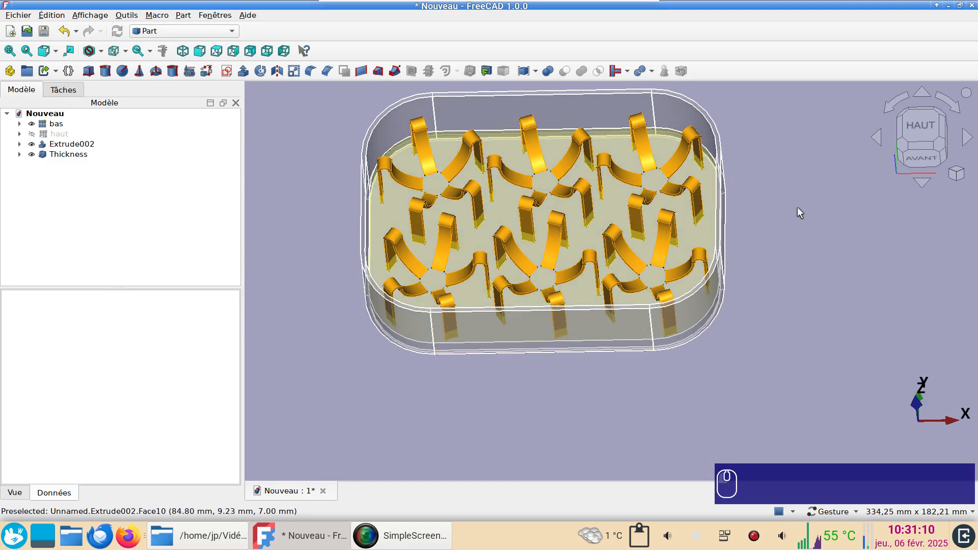
Create a new sketch on the XY plane and section the model at the sketch plane to expose the spring feet.
left_click(920, 131)
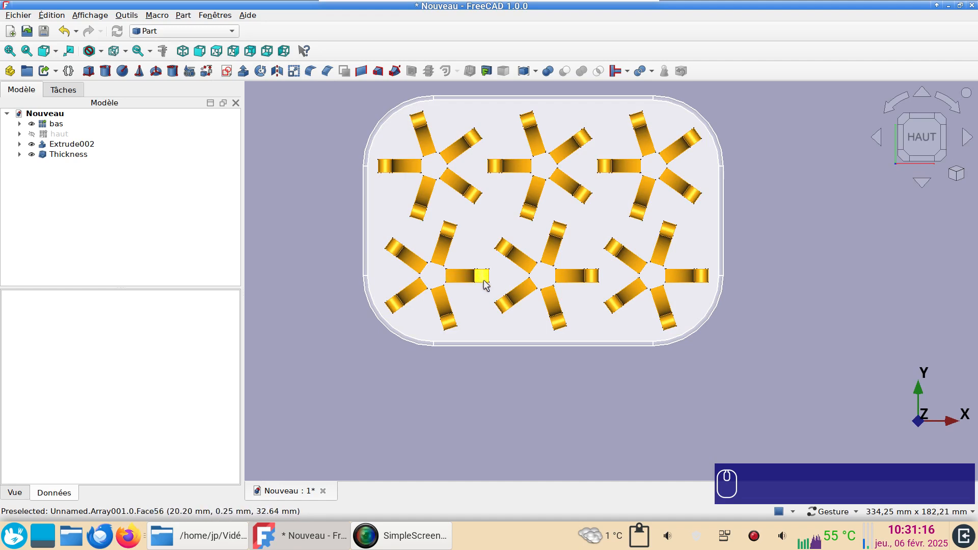
scroll(496, 275, "up", 1)
scroll(497, 275, "up", 3)
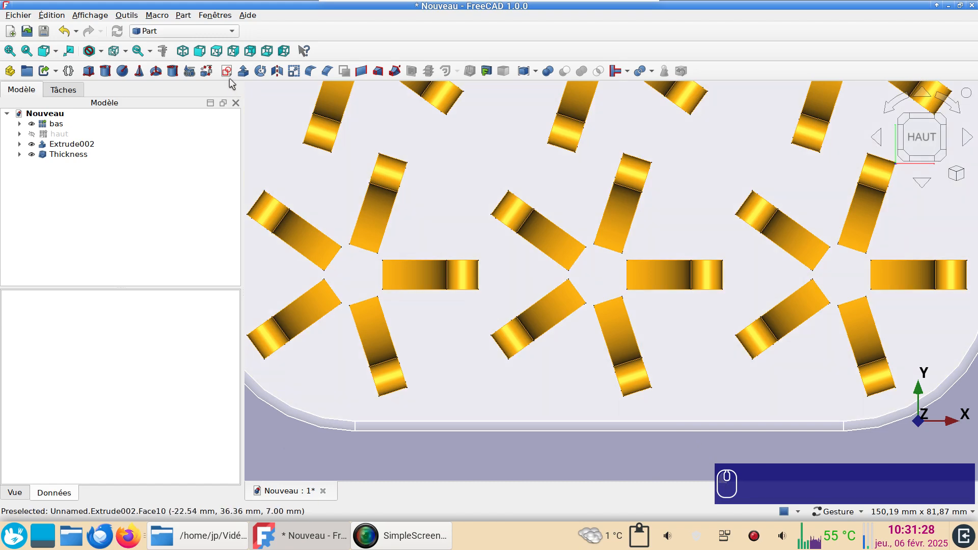
left_click(226, 71)
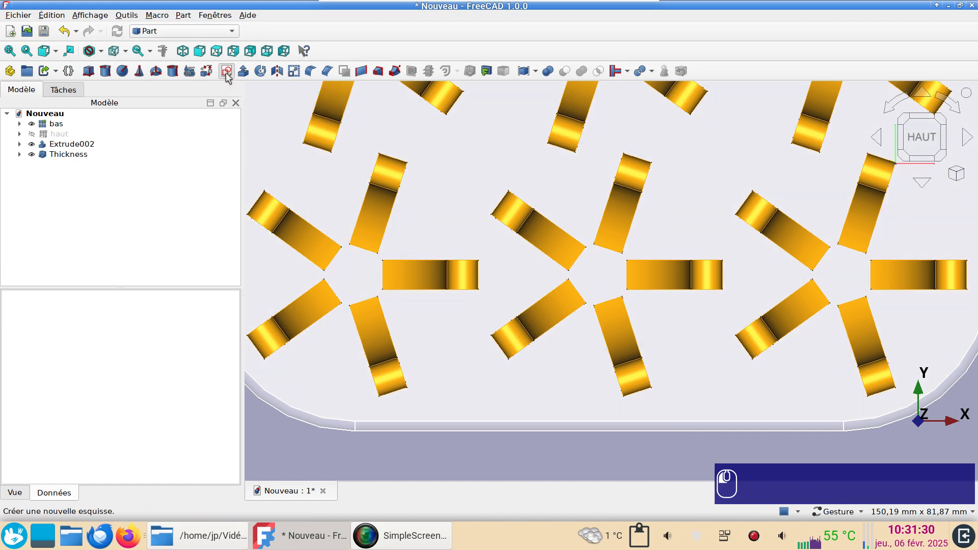
left_click(527, 298)
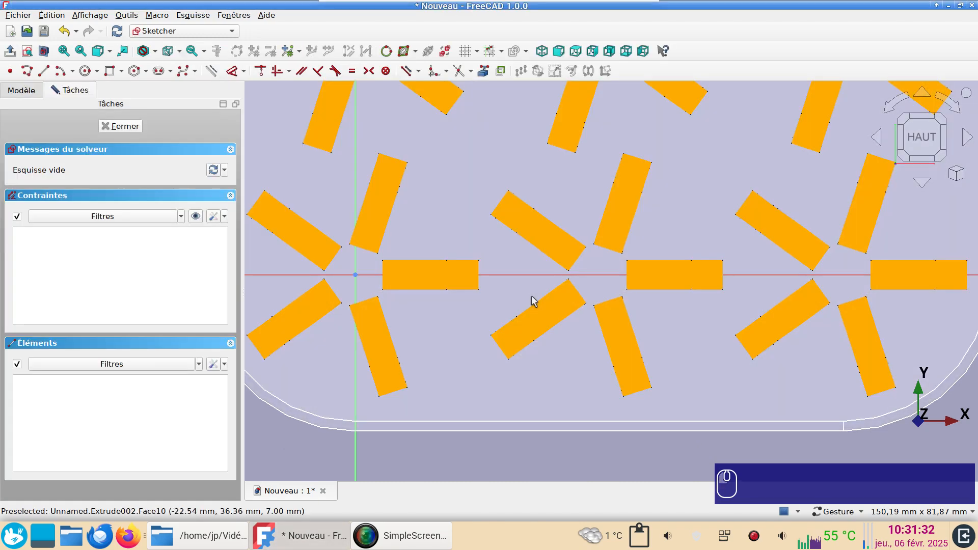
left_click(44, 51)
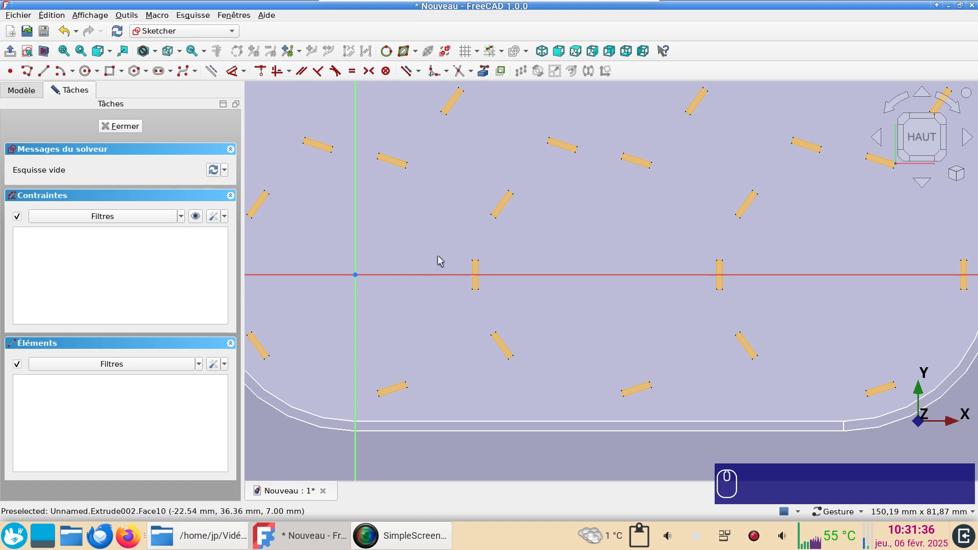
scroll(488, 298, "up", 8)
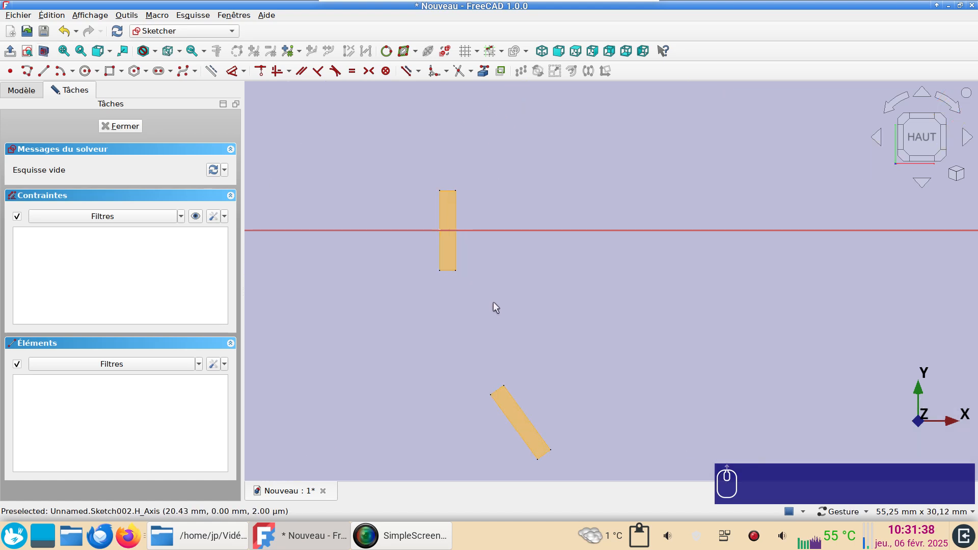
right_click_drag(492, 302, 632, 363)
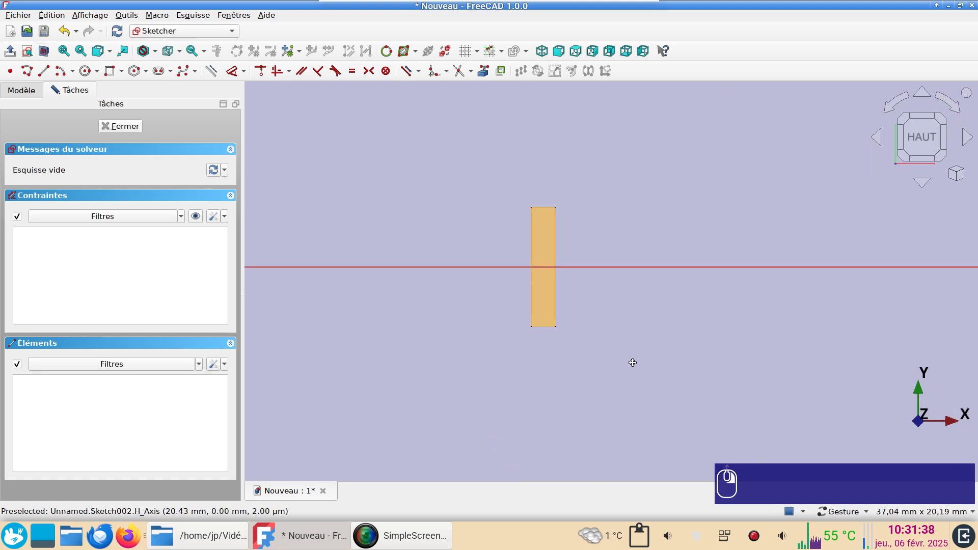
Draw a 2 × 7 mm centre-based rectangle on the horizontal axis around the first spring foot to the right of the origin.
left_click(111, 73)
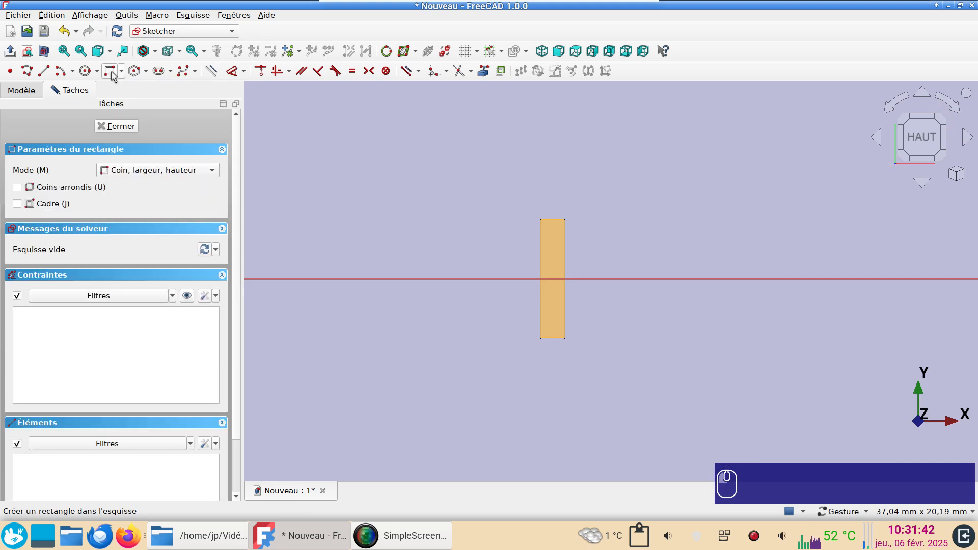
left_click(182, 173)
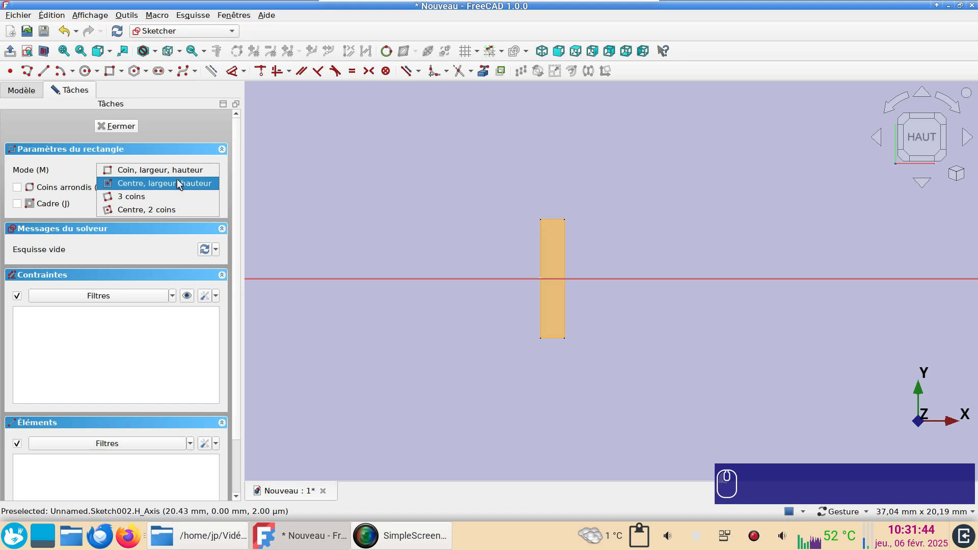
left_click(179, 183)
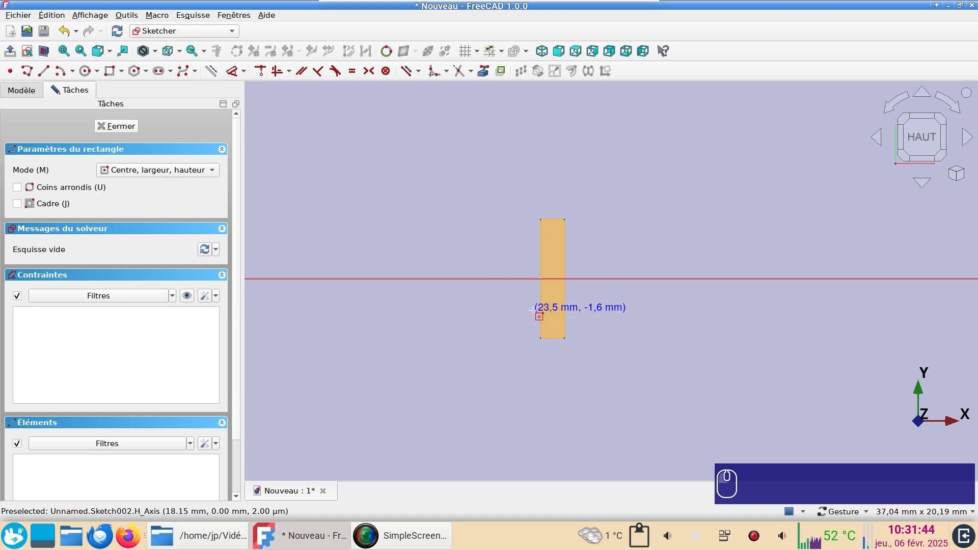
left_click(552, 279)
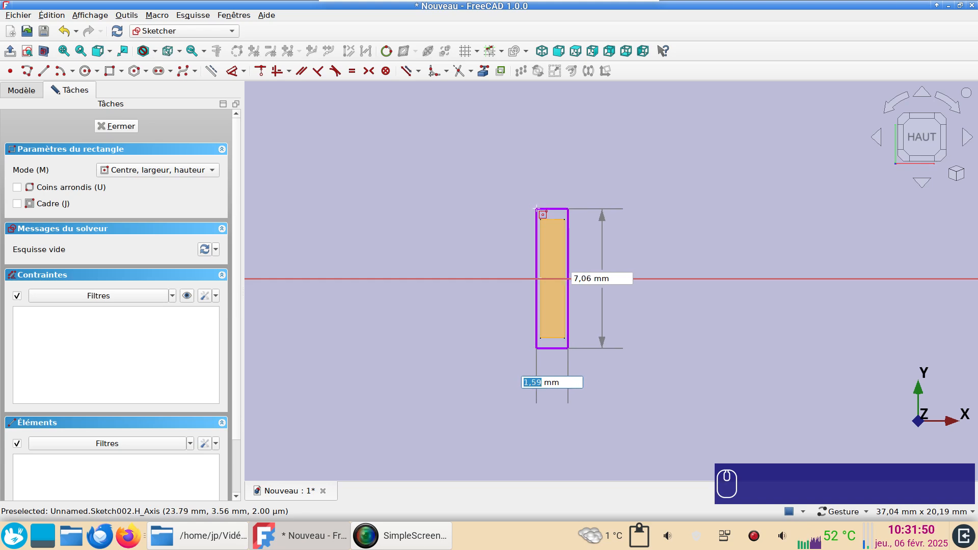
type("2")
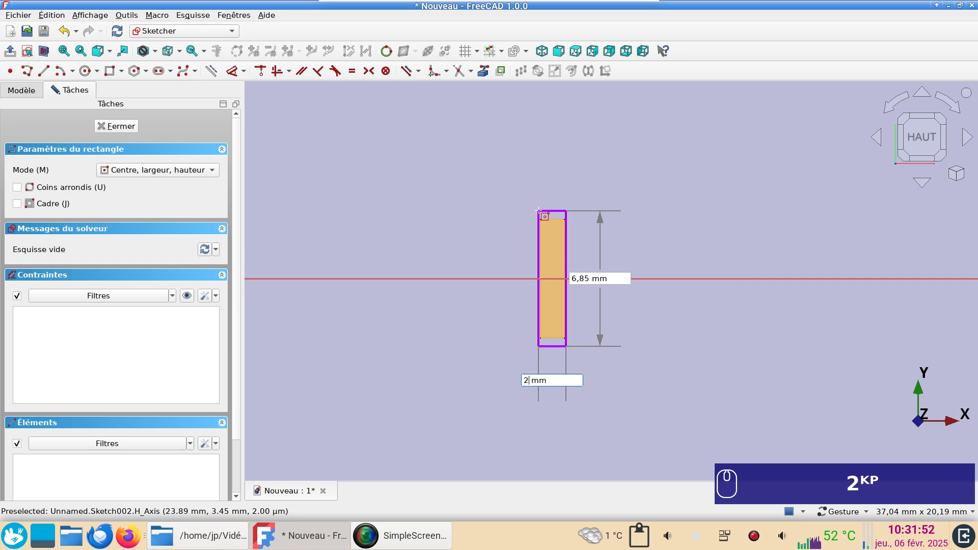
key("Return")
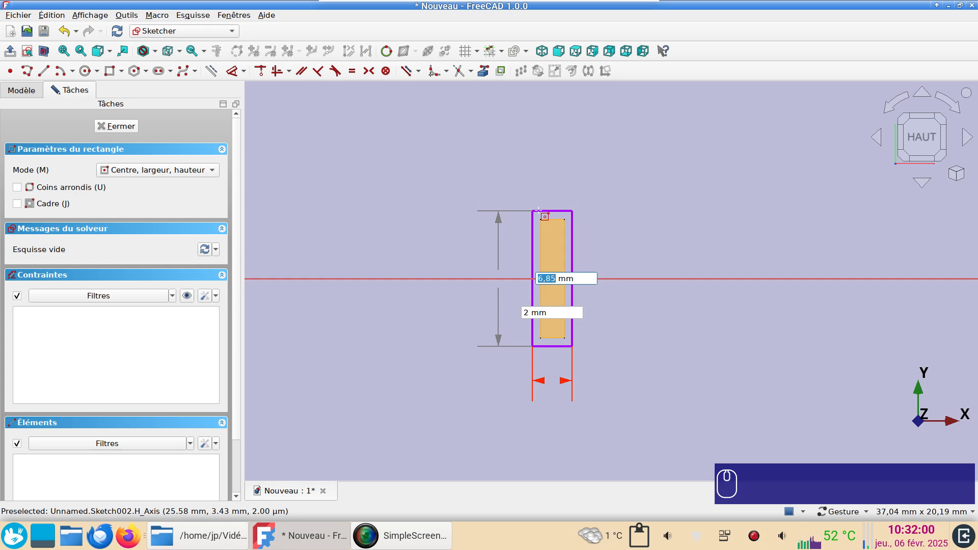
type("7")
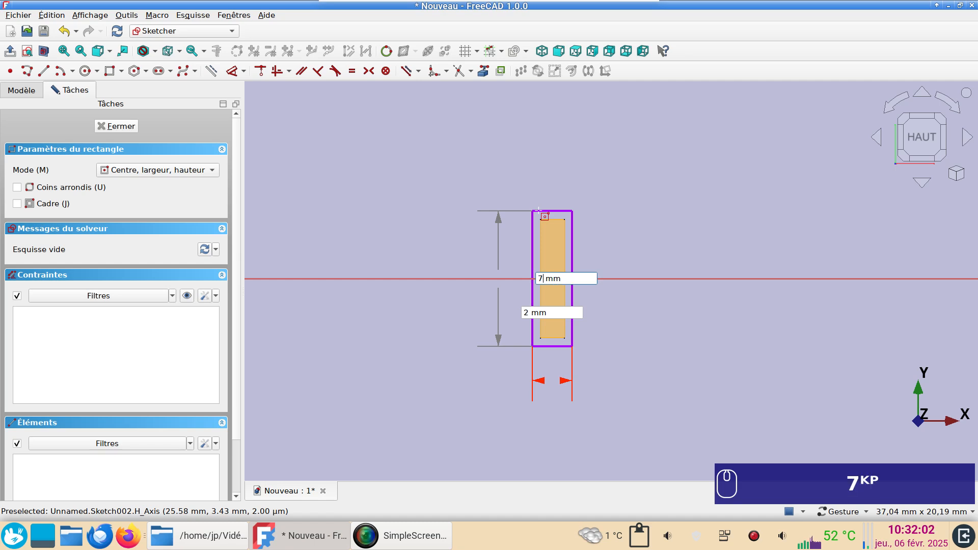
key("Return")
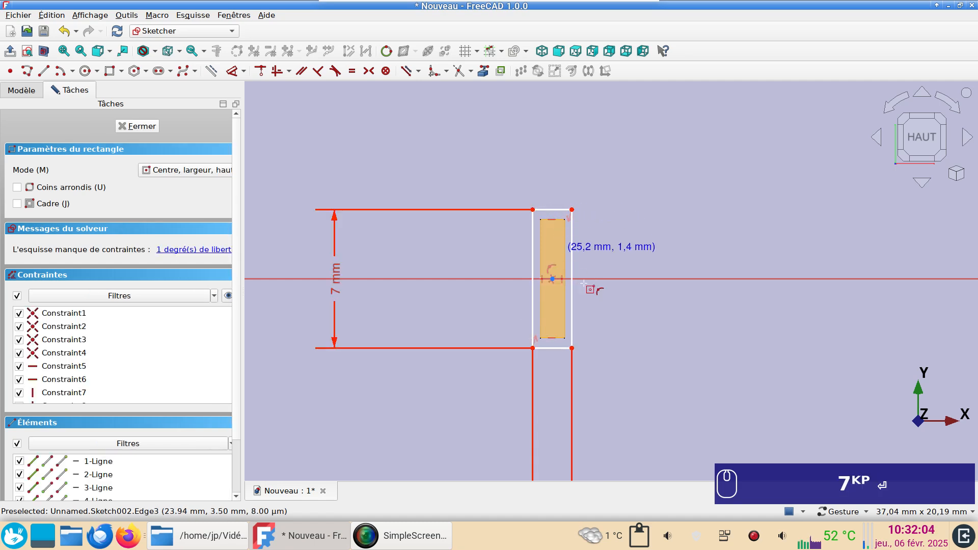
Dimension the rectangle's centre point at a horizontal distance of 24.6 mm from the origin.
left_click(552, 279)
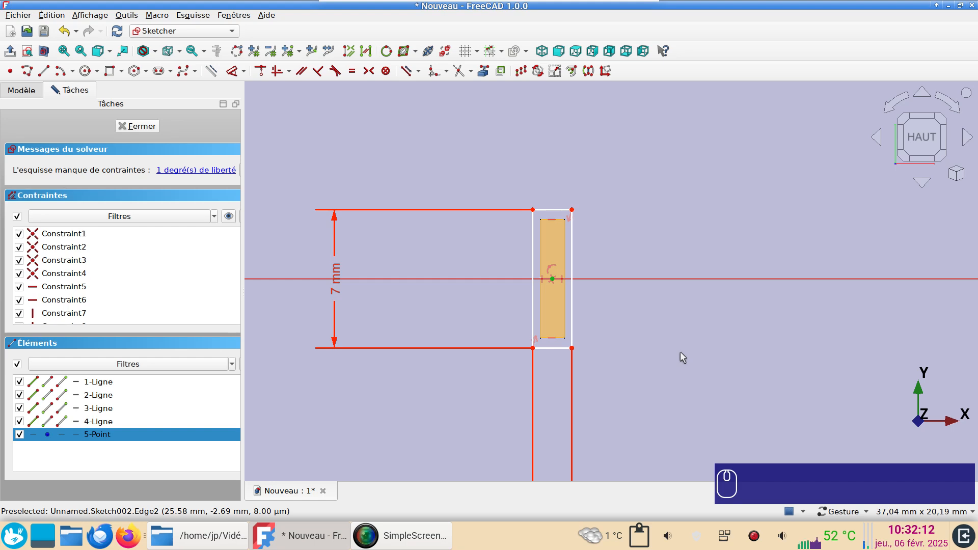
key("l")
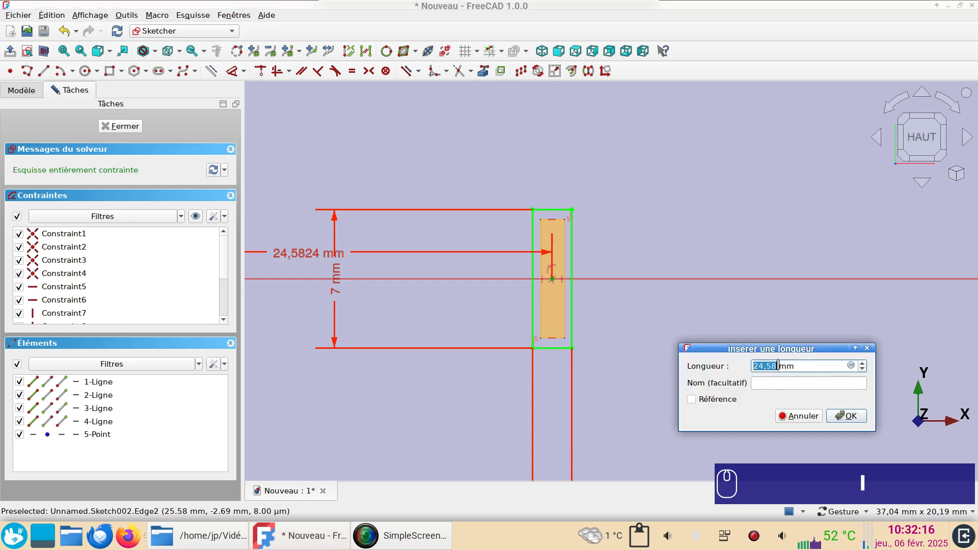
left_click(777, 365)
key("BackSpace")
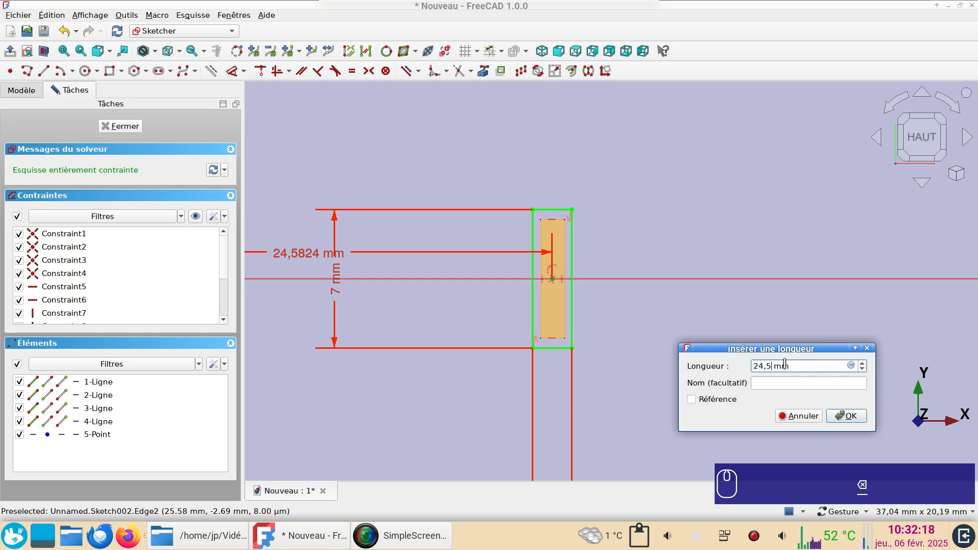
key("BackSpace")
type("6")
key("Return")
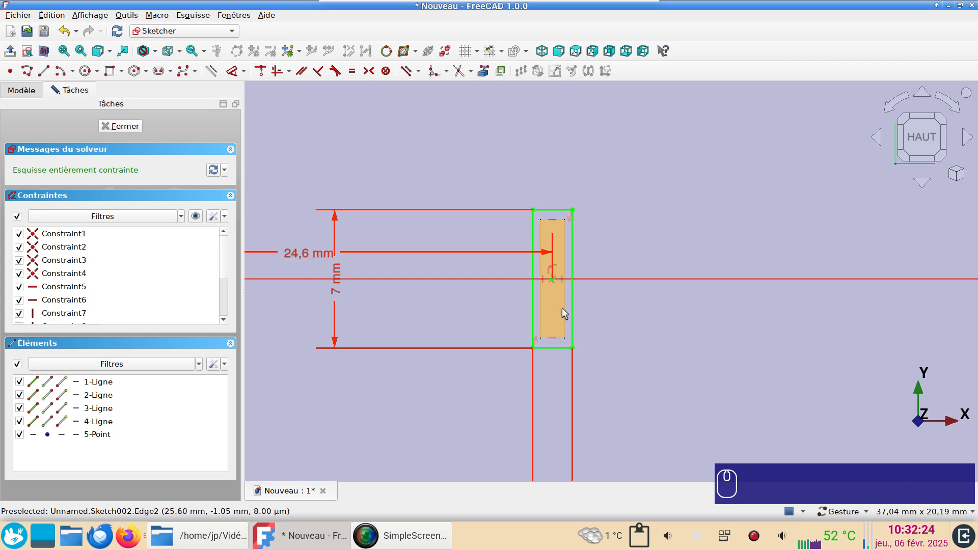
Close the slot sketch and extrude it 10 mm along its normal as a solid.
left_click(127, 131)
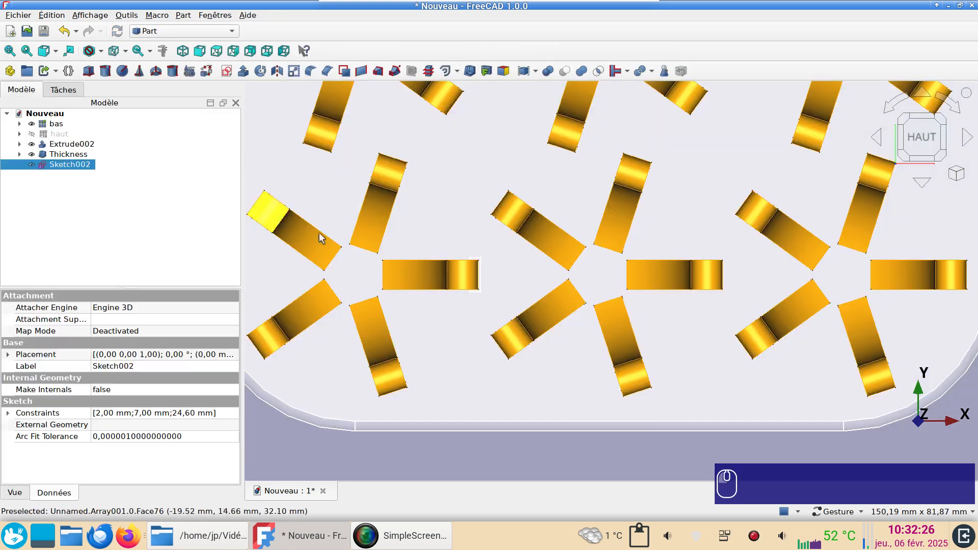
mouse_move(606, 401)
left_mouse_down()
mouse_move(605, 349)
mouse_move(606, 363)
left_mouse_up()
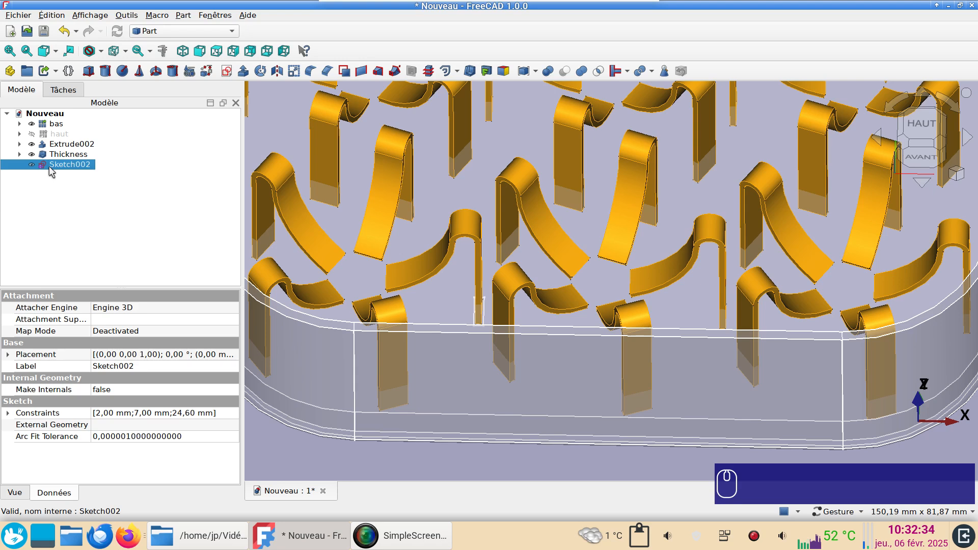
left_click(242, 72)
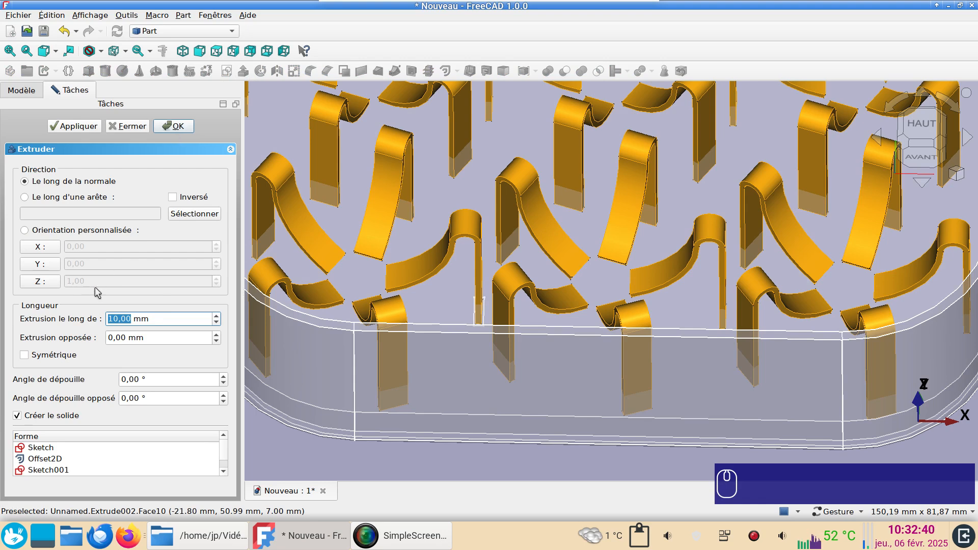
left_click(179, 127)
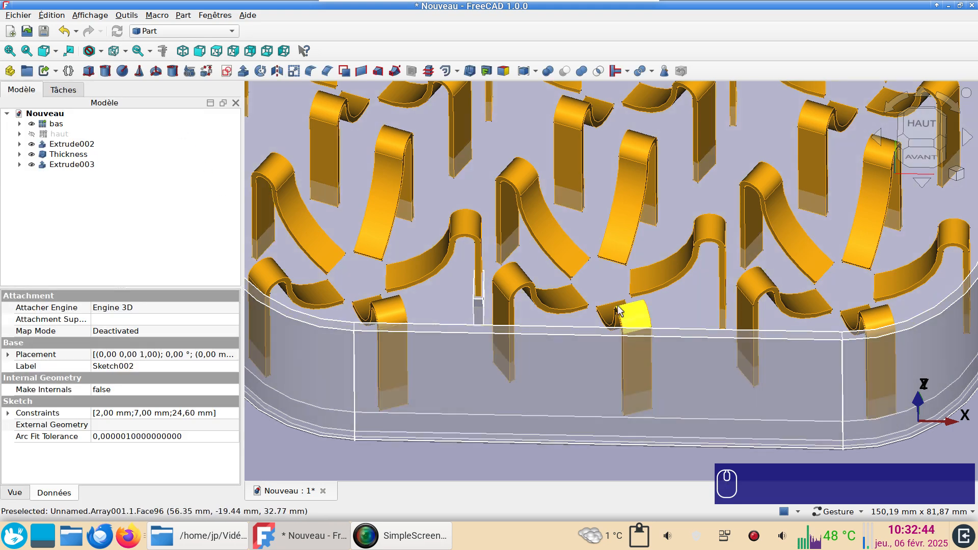
scroll(620, 311, "down", 3)
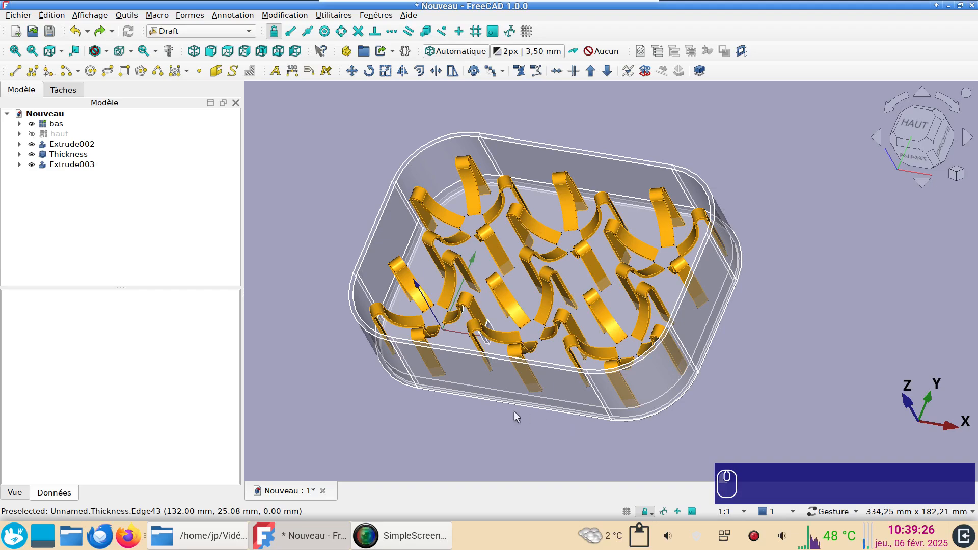
Examine the extruded slot block against the spring feet and the origin, and locate the coordinate axes cross display option.
scroll(516, 411, "up", 2)
left_click_drag(517, 412, 533, 396)
left_click_drag(523, 251, 494, 217)
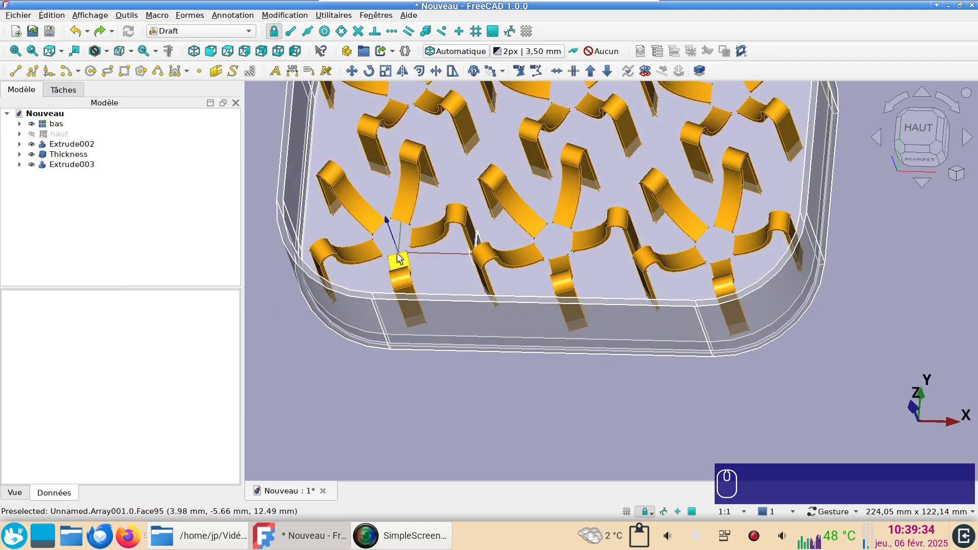
left_click_drag(468, 290, 467, 318)
left_click_drag(557, 256, 575, 216)
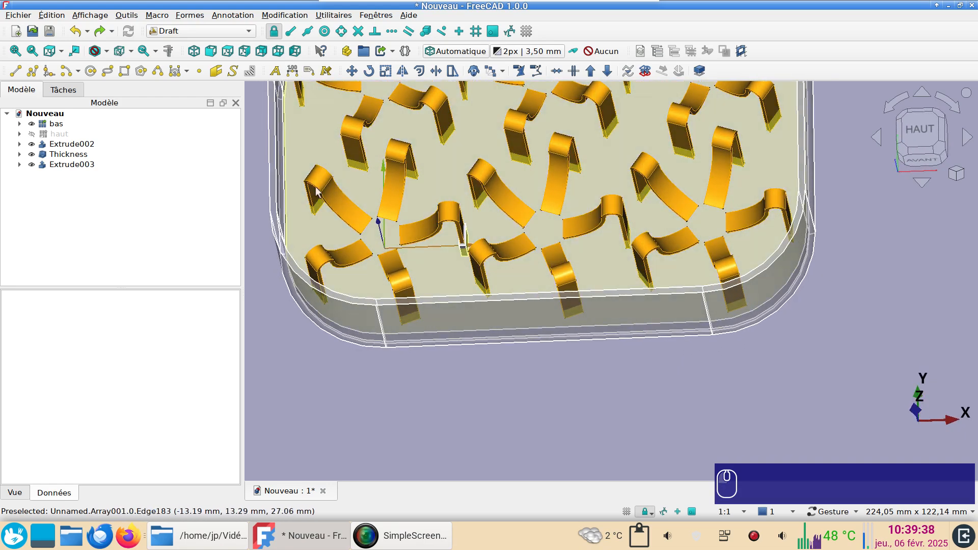
left_click(90, 19)
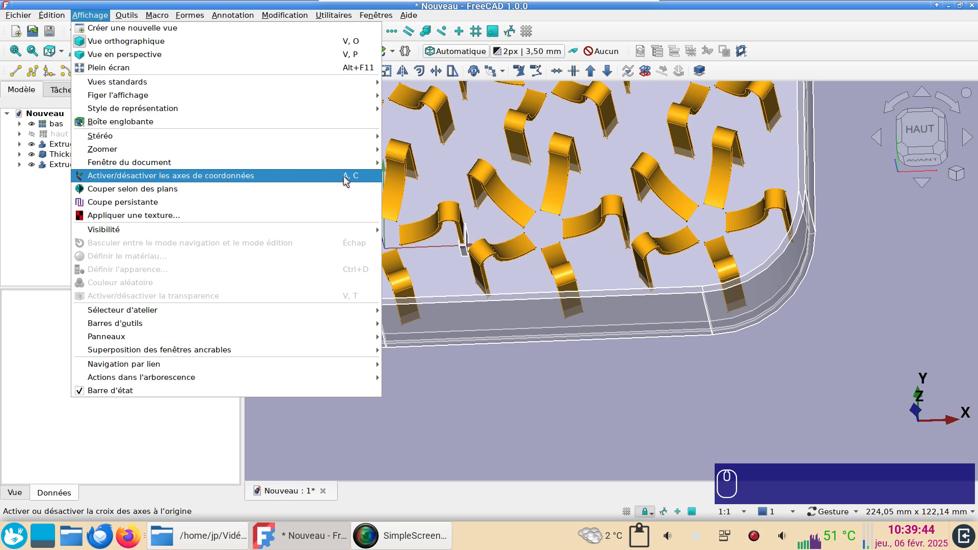
left_click(356, 179)
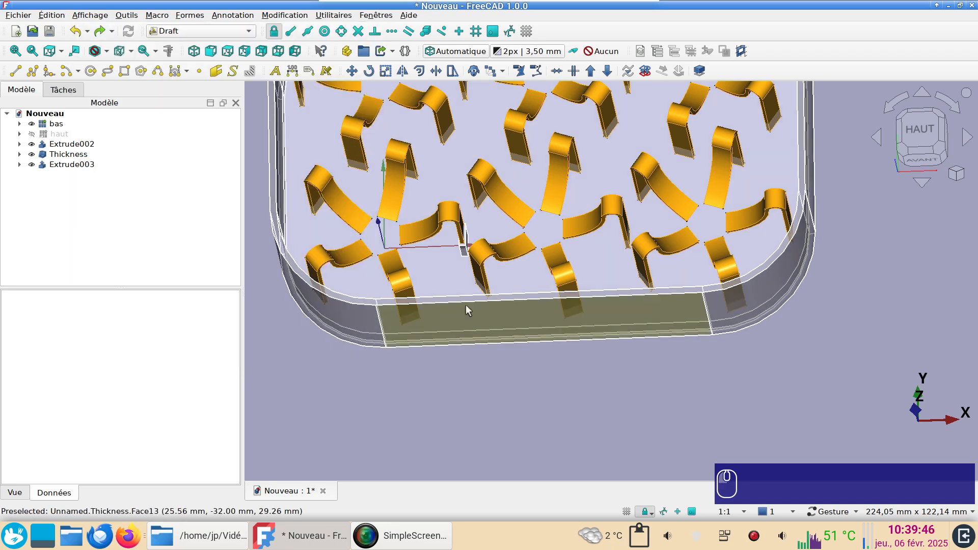
Create a fused polar array of the extruded slot block with 5 elements over 360° around the 0, 0, 0 centre.
left_click(65, 163)
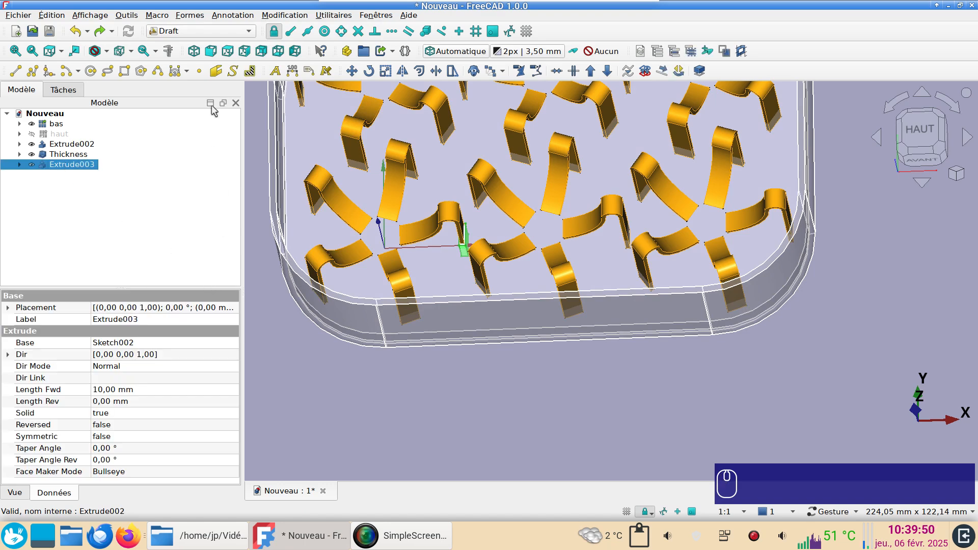
left_click(228, 50)
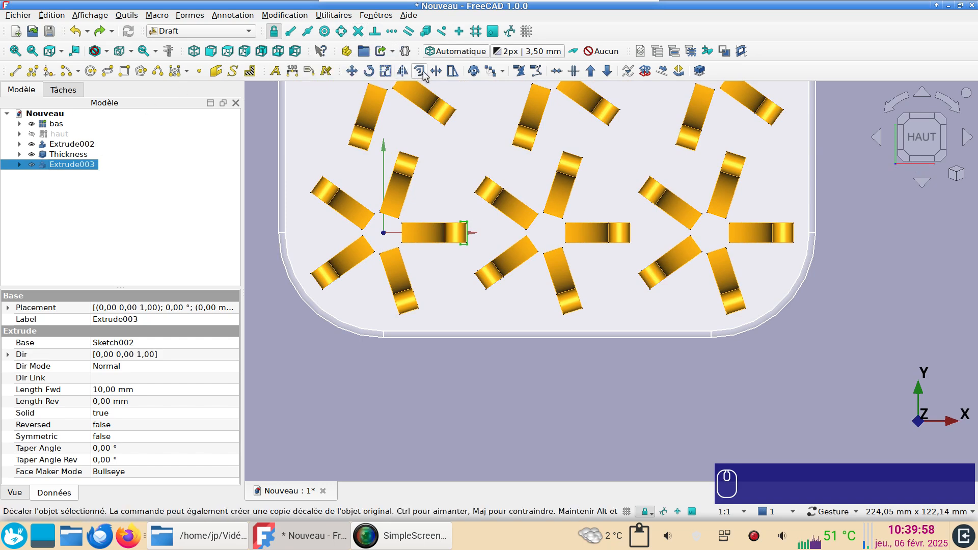
left_click(490, 72)
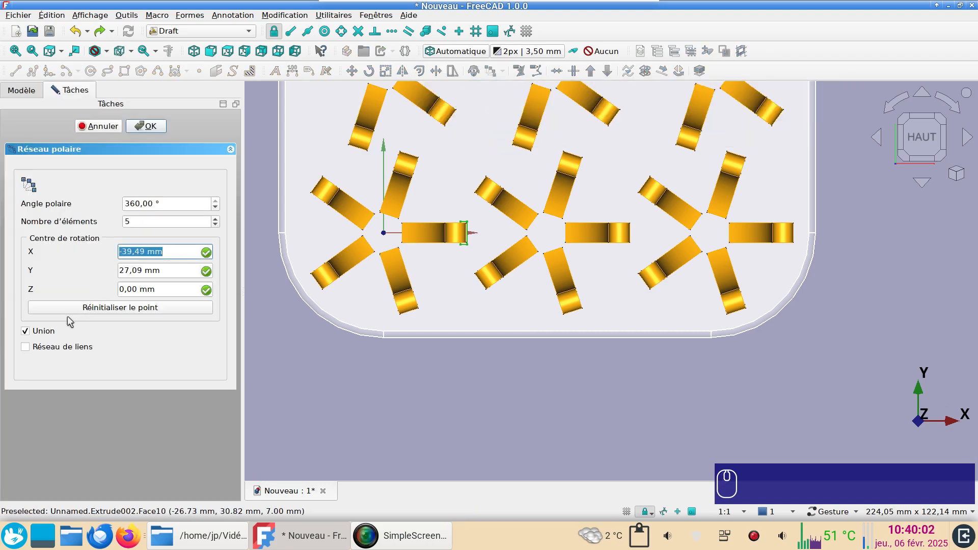
left_click(145, 311)
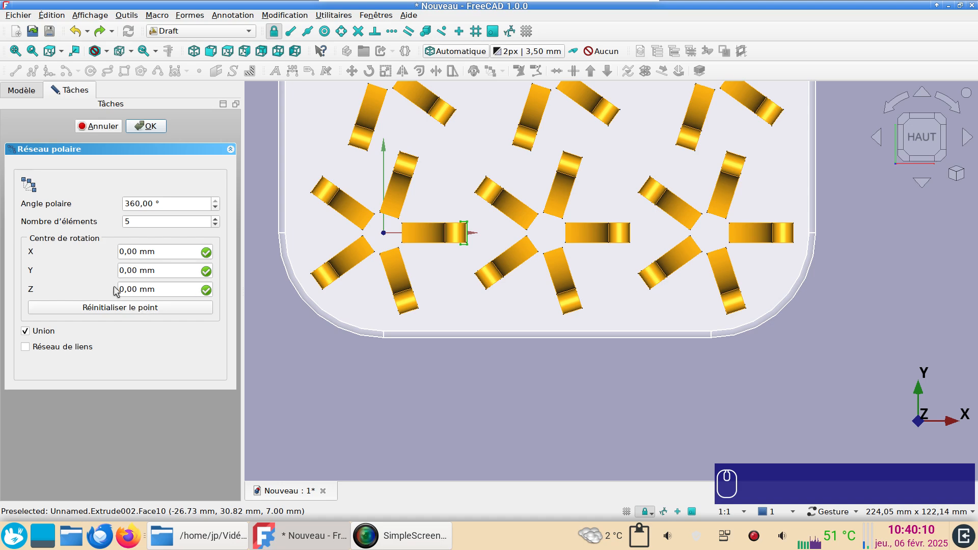
left_click(150, 126)
left_click_drag(485, 347, 480, 284)
left_click_drag(324, 312, 297, 325)
right_click_drag(379, 338, 377, 365)
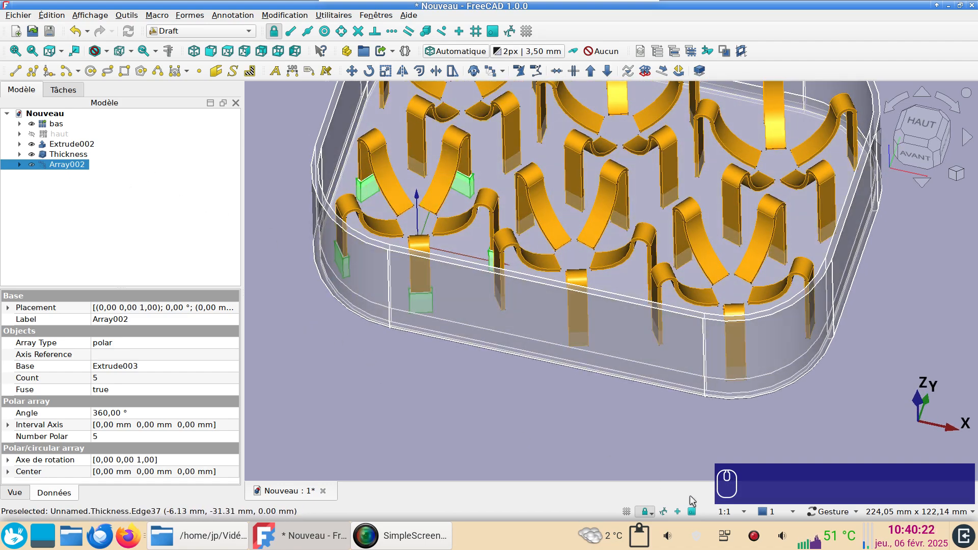
Create a link to the polar array of slot blocks.
left_click_drag(911, 124, 909, 128)
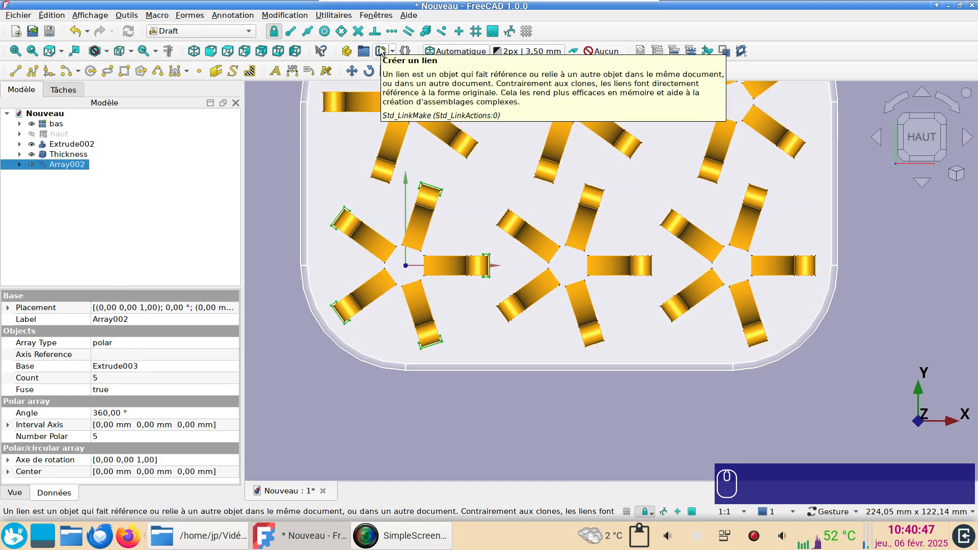
left_click(381, 51)
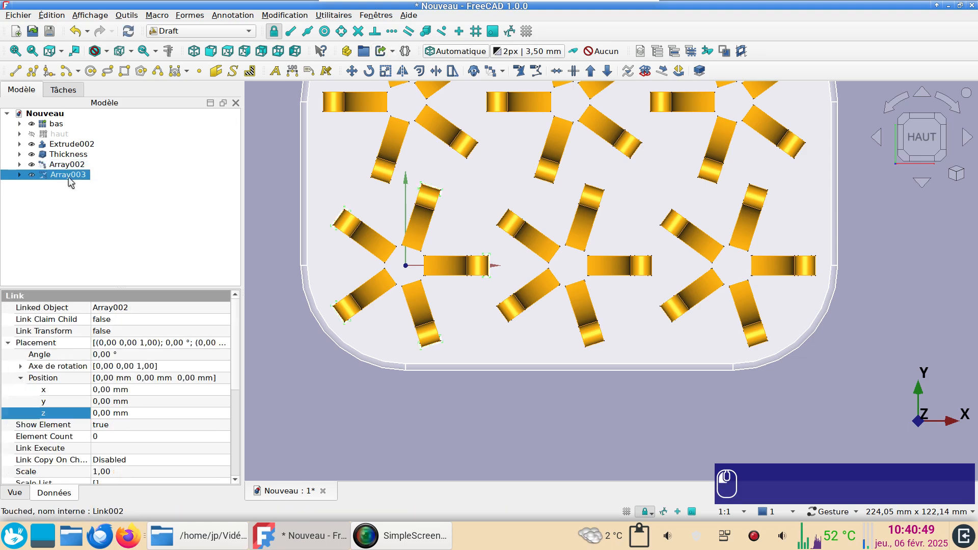
left_click(144, 354)
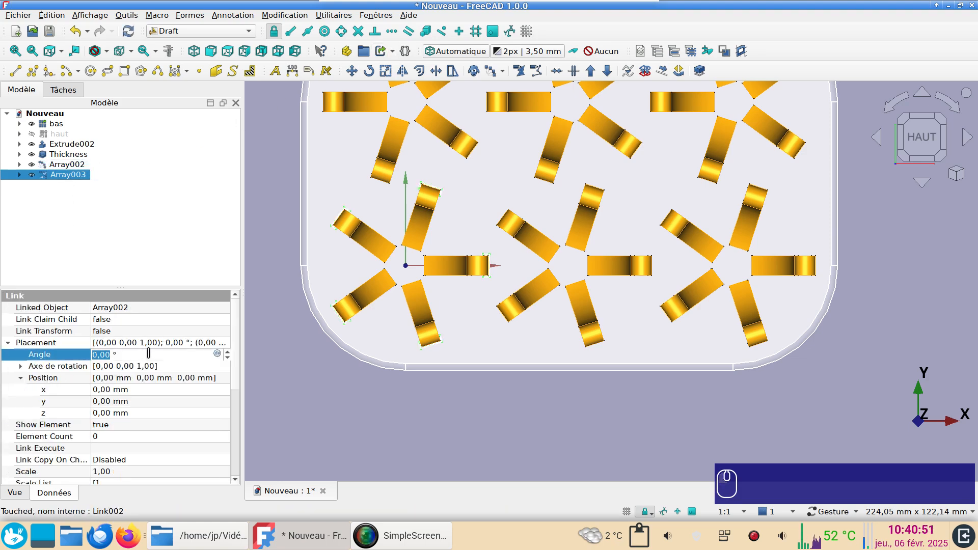
key("KP_3")
type("6")
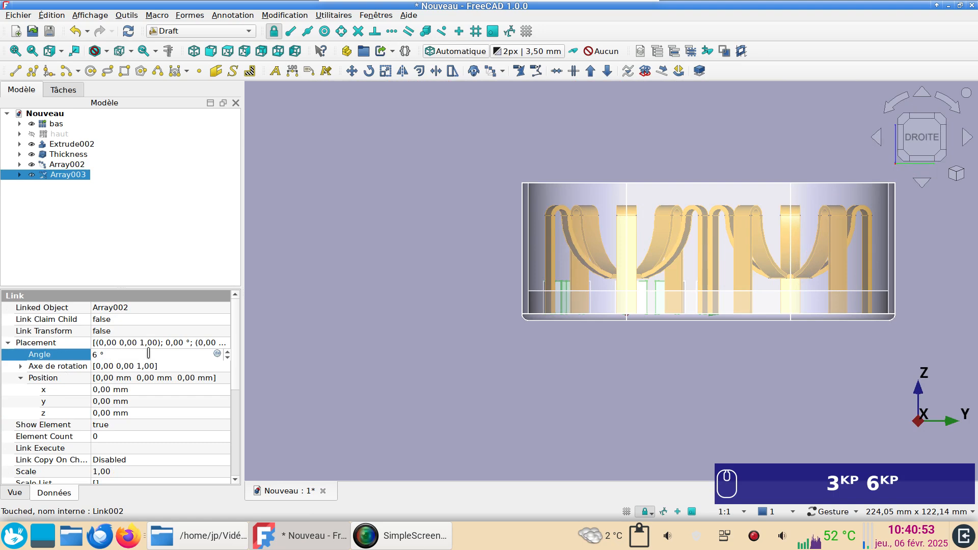
type("2")
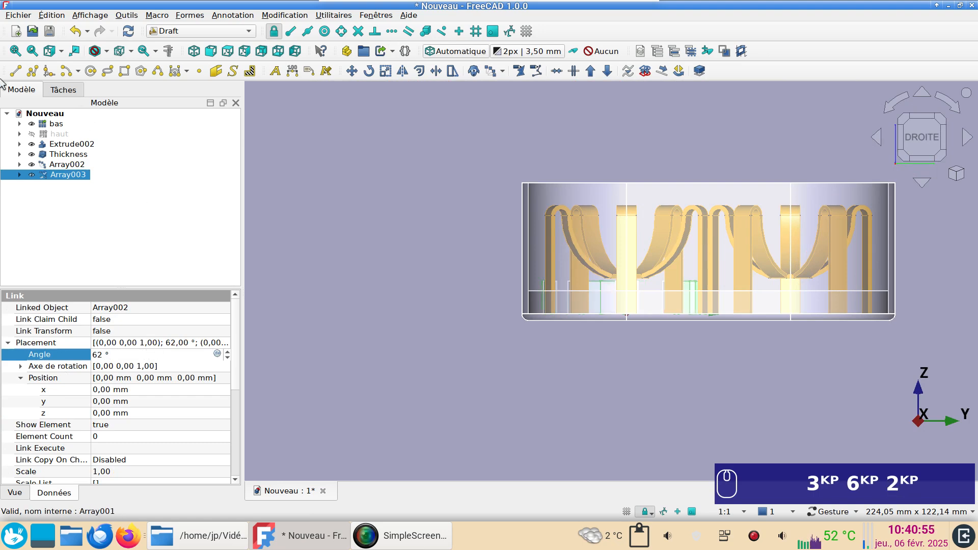
left_click(227, 51)
Set the linked array's placement angle to 36° and its Y position to 50 mm.
left_click(72, 179)
left_click(132, 355)
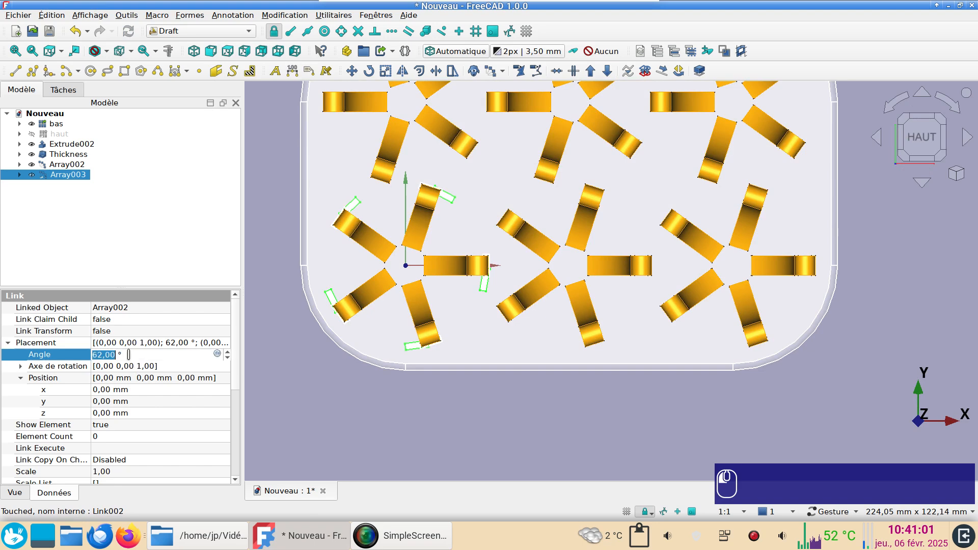
type("36")
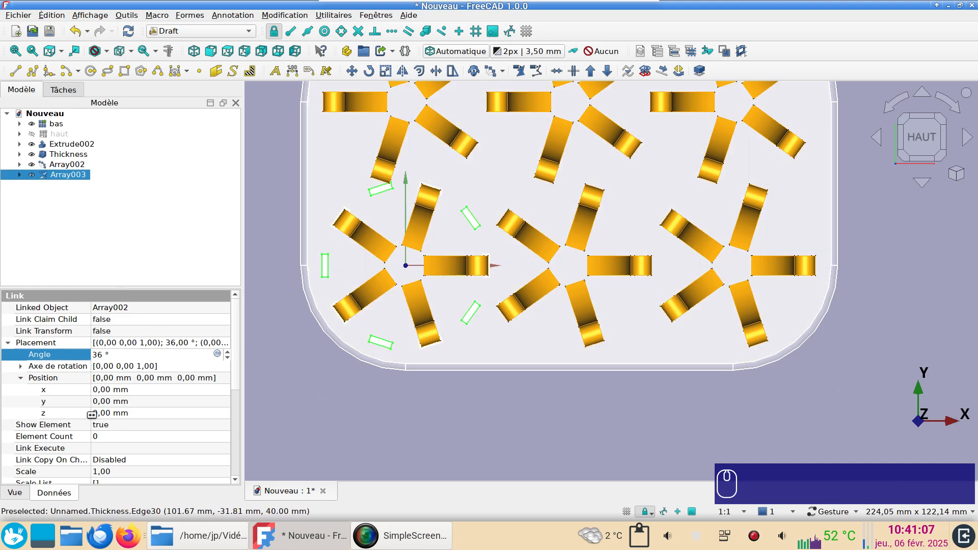
left_click(126, 403)
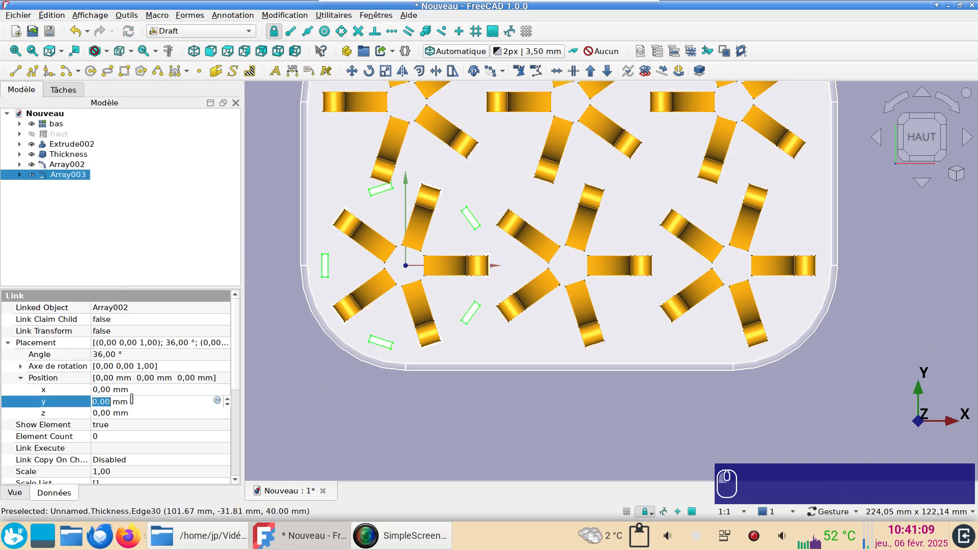
type("50")
right_click_drag(426, 444, 425, 452)
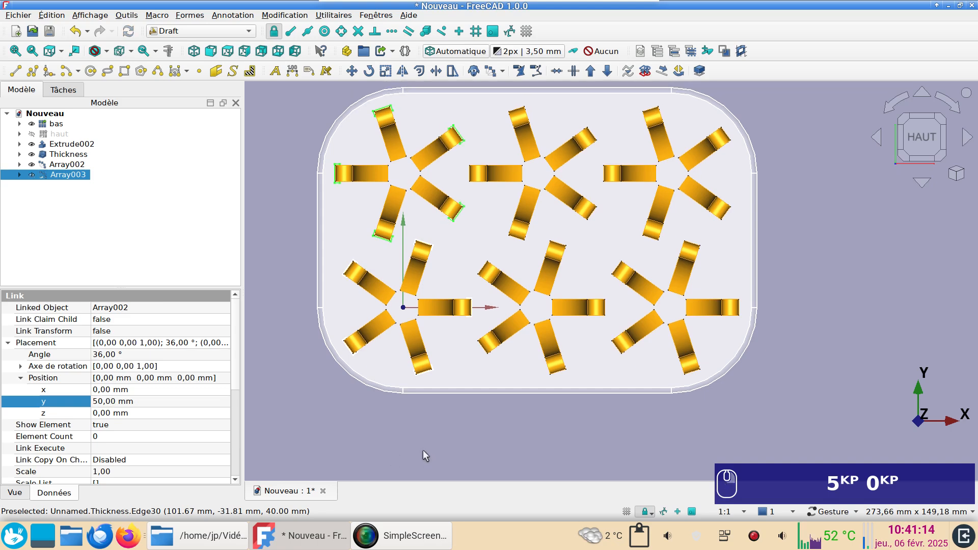
Combine the polar array and its linked copy into one compound in the Part workbench.
left_click(56, 164, "ctrl")
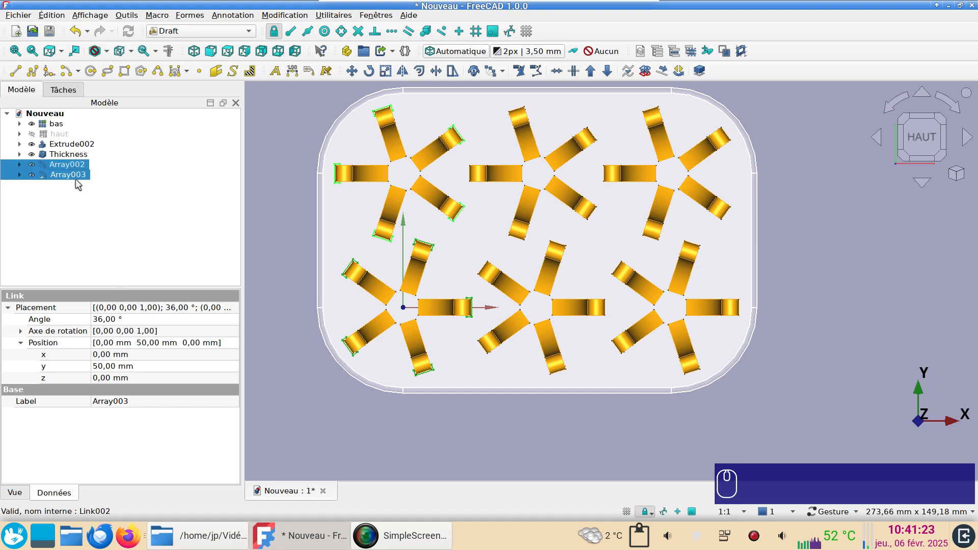
left_click(211, 31)
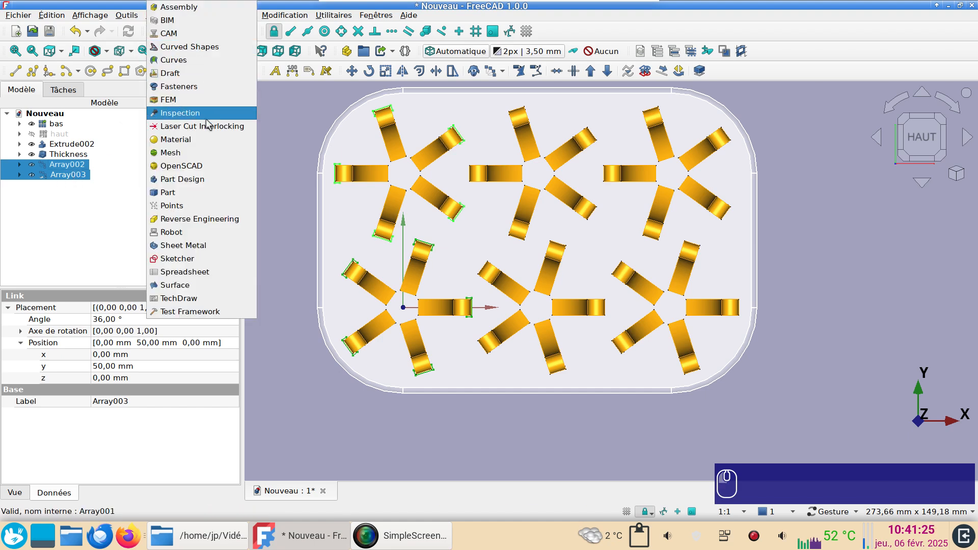
left_click(189, 193)
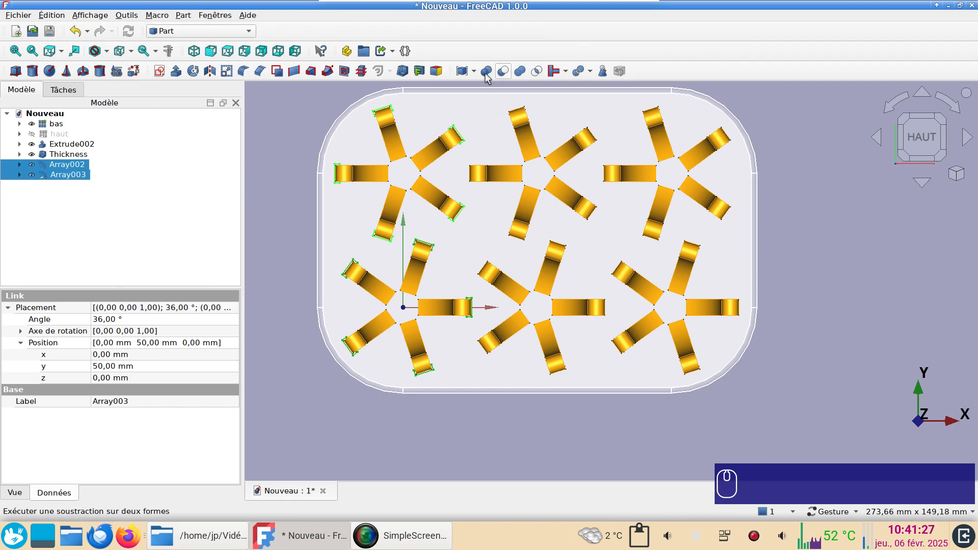
left_click(473, 71)
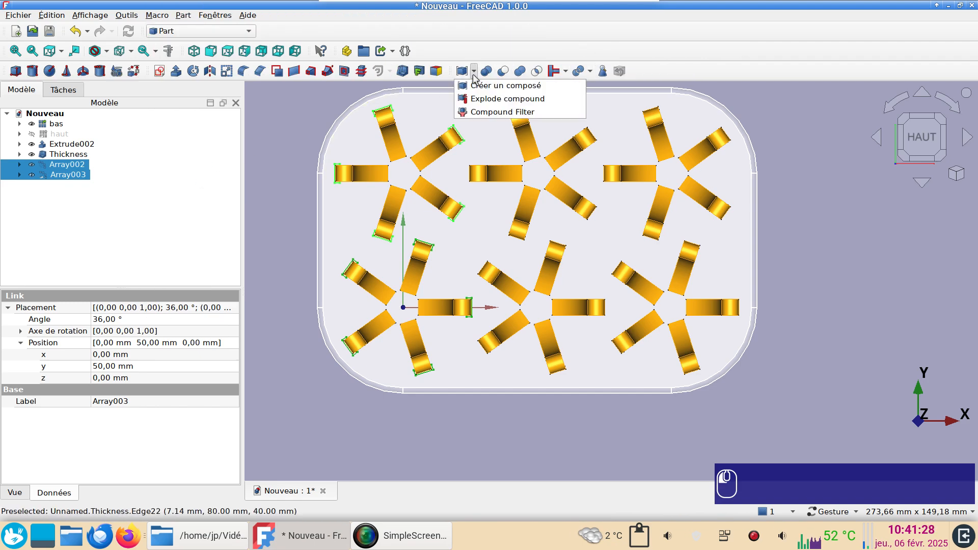
left_click(497, 87)
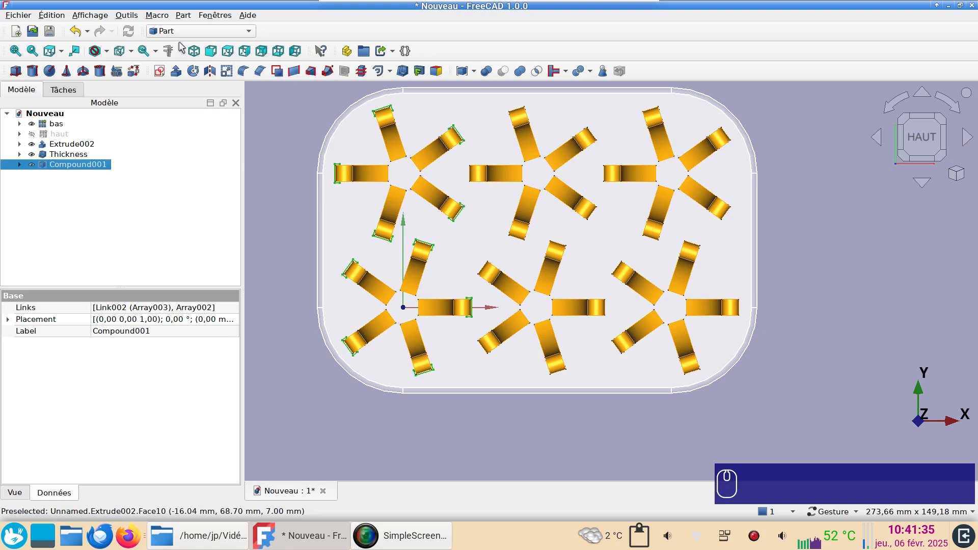
Create a fused orthogonal Draft array of the compound with 3 × 1 × 1 elements and a 50 mm X interval.
left_click(201, 36)
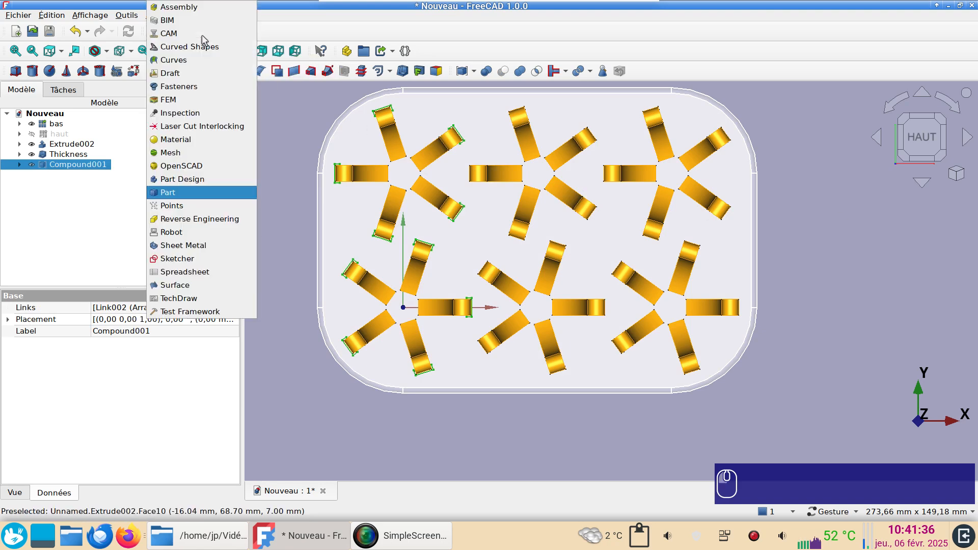
left_click(203, 74)
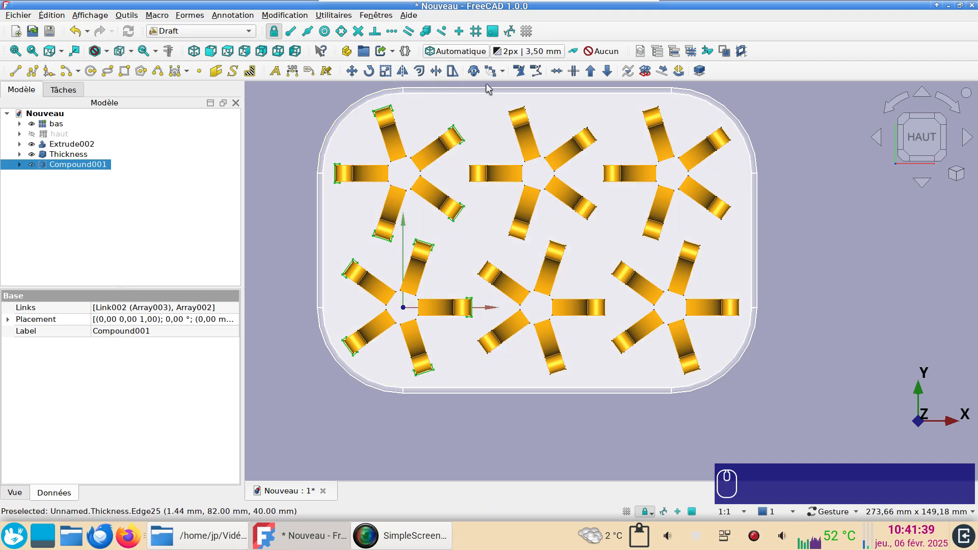
left_click(505, 74)
left_click(512, 83)
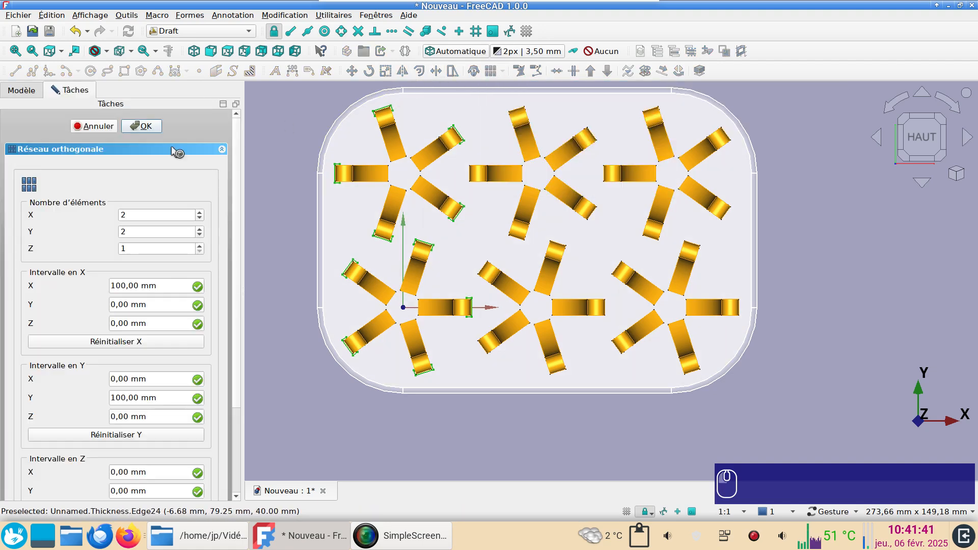
scroll(141, 215, "up", 1)
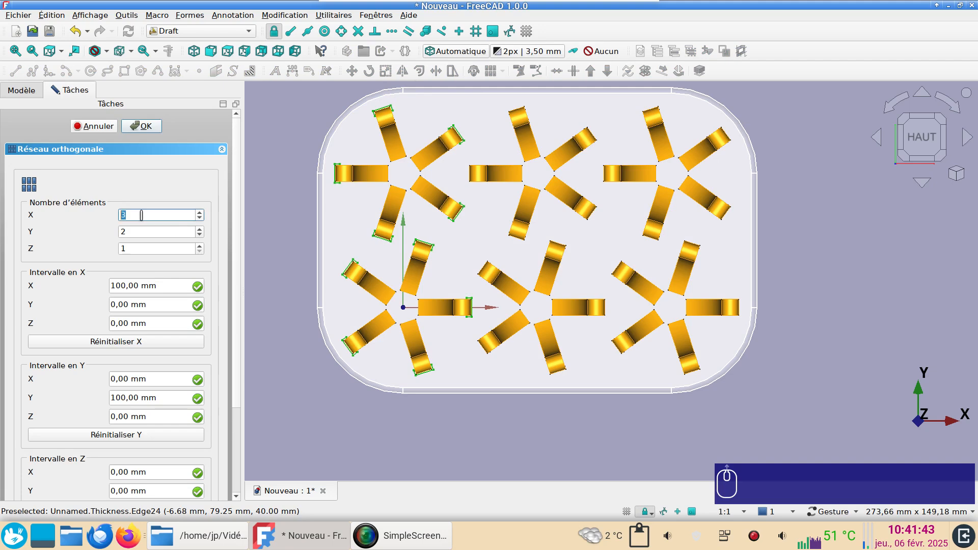
scroll(143, 230, "down", 1)
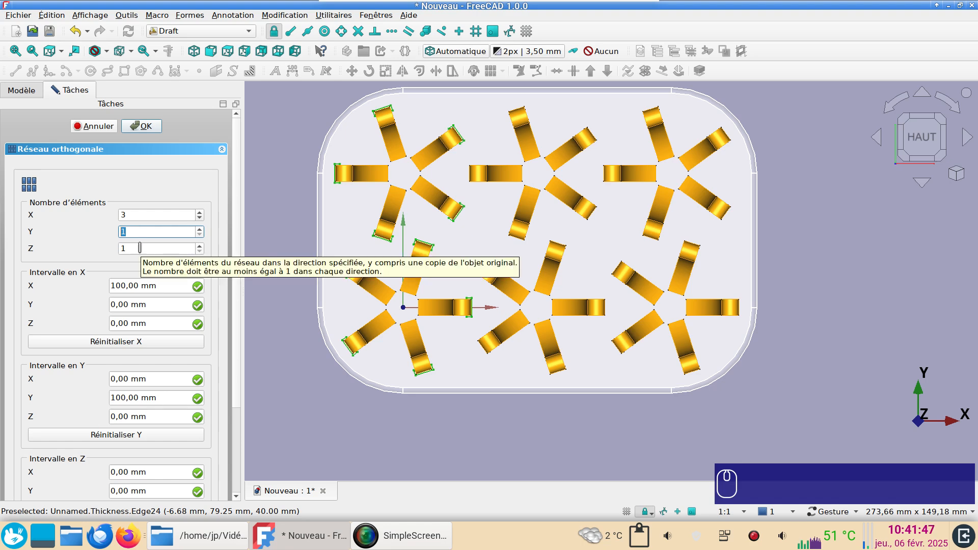
left_click_drag(157, 286, 68, 274)
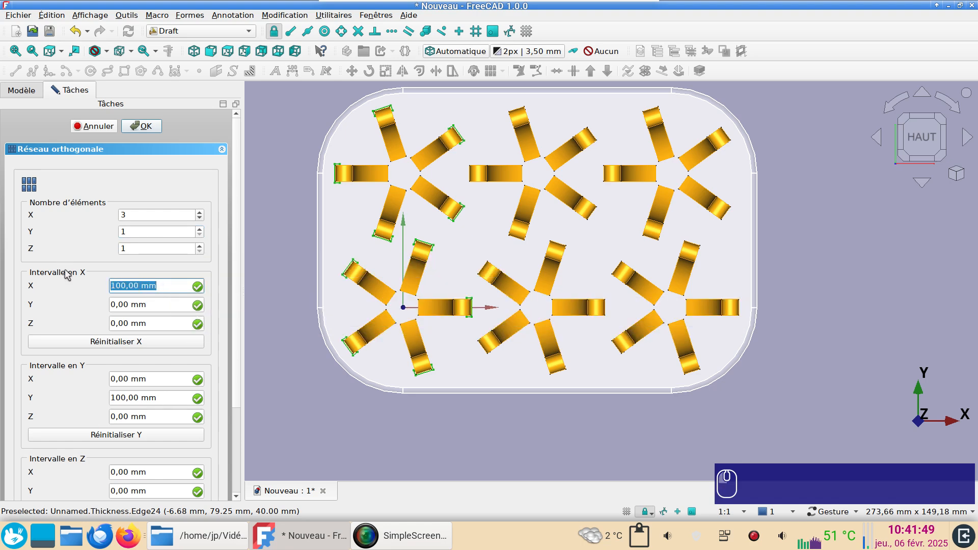
type("50")
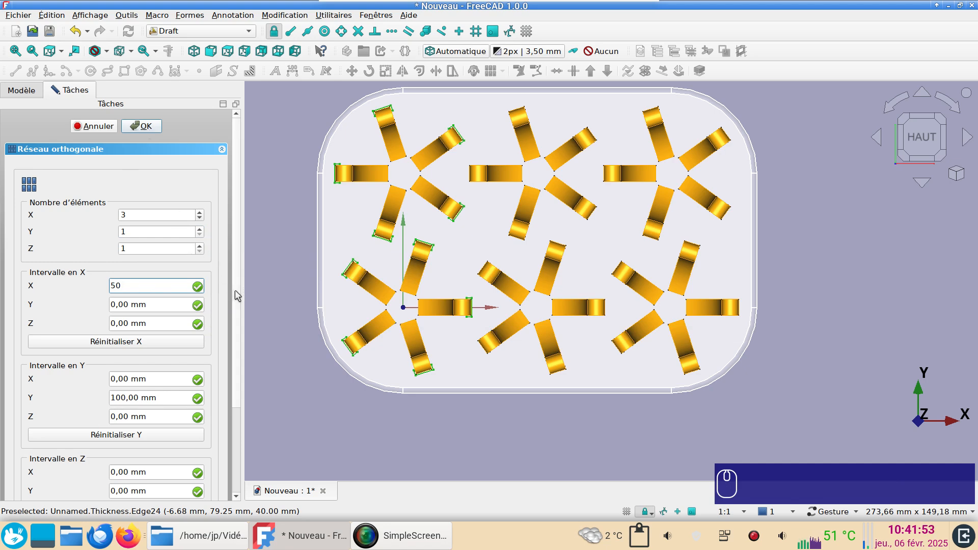
scroll(235, 290, "down", 3)
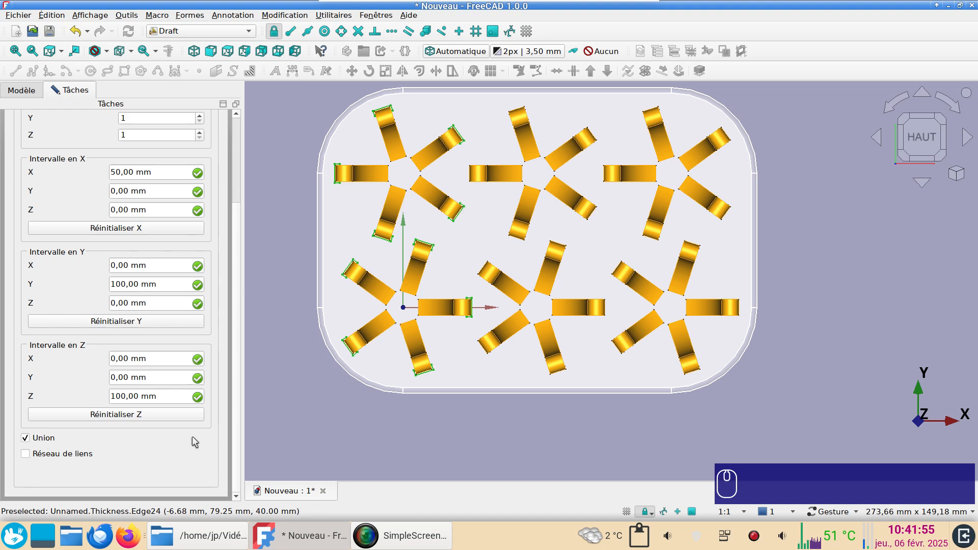
left_click_drag(235, 435, 231, 246)
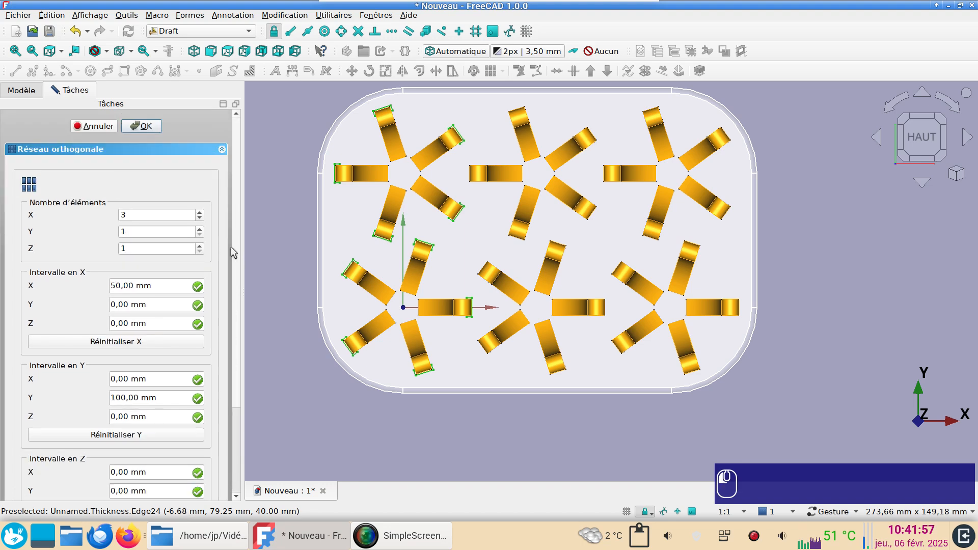
left_click(150, 127)
left_click_drag(557, 426, 551, 386)
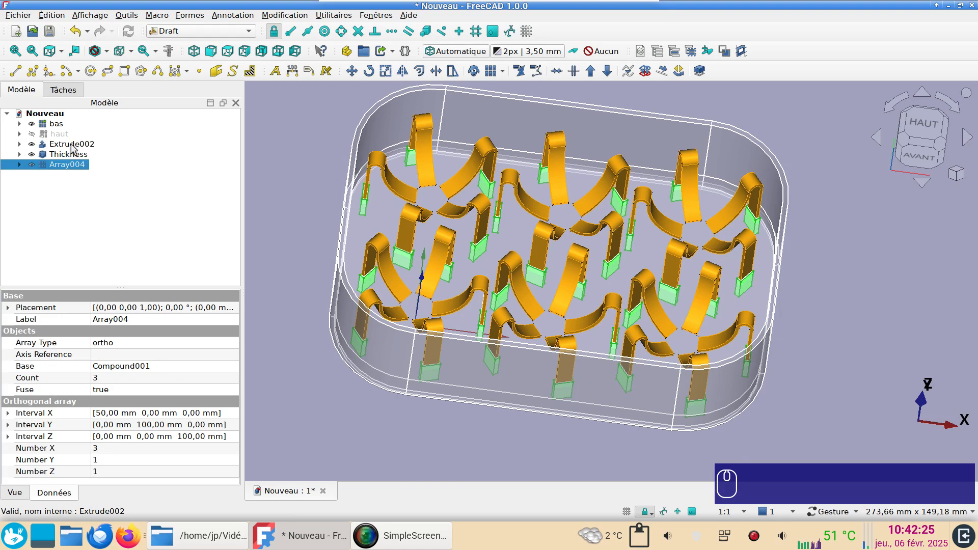
Switch to the Part workbench and subtract Array004 from Extrude002 with a boolean cut.
left_click(72, 144)
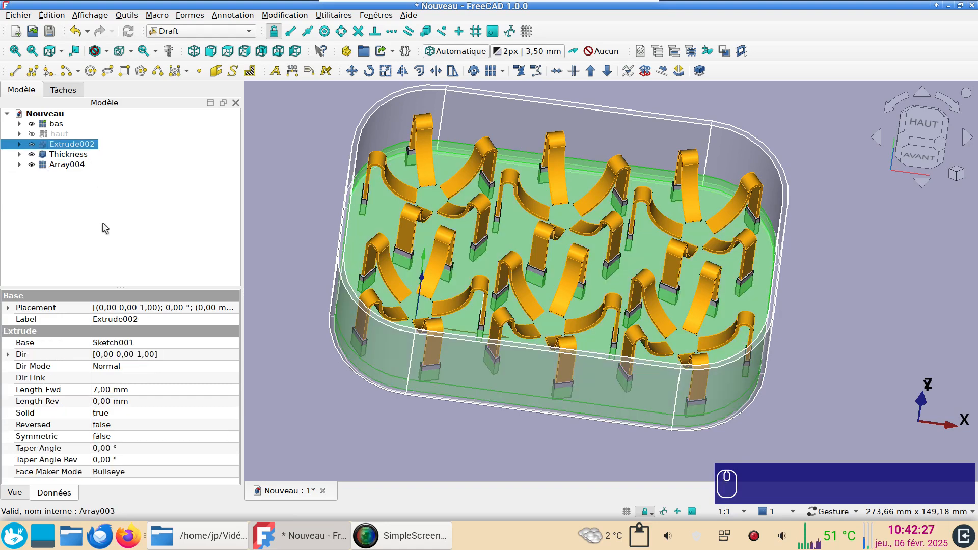
left_click(60, 165, "ctrl")
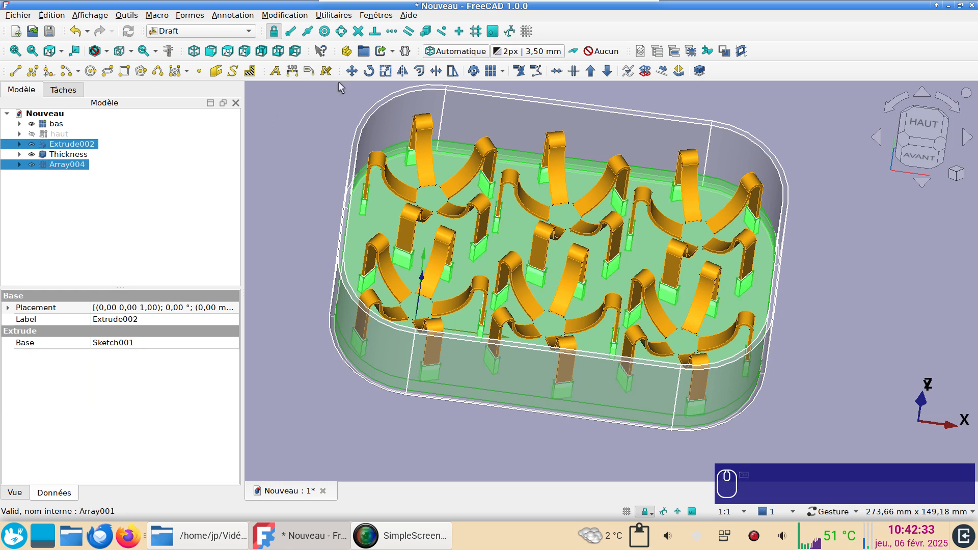
left_click(203, 31)
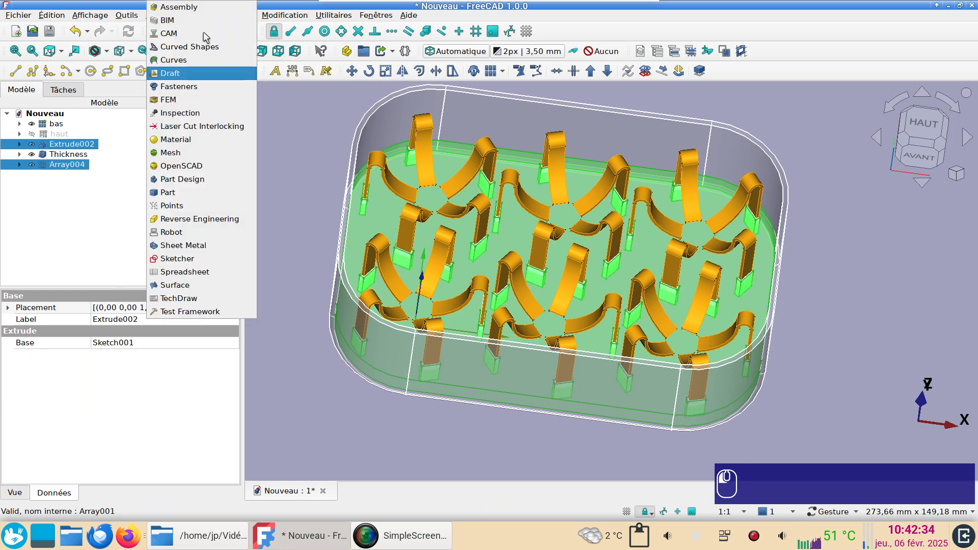
left_click(206, 192)
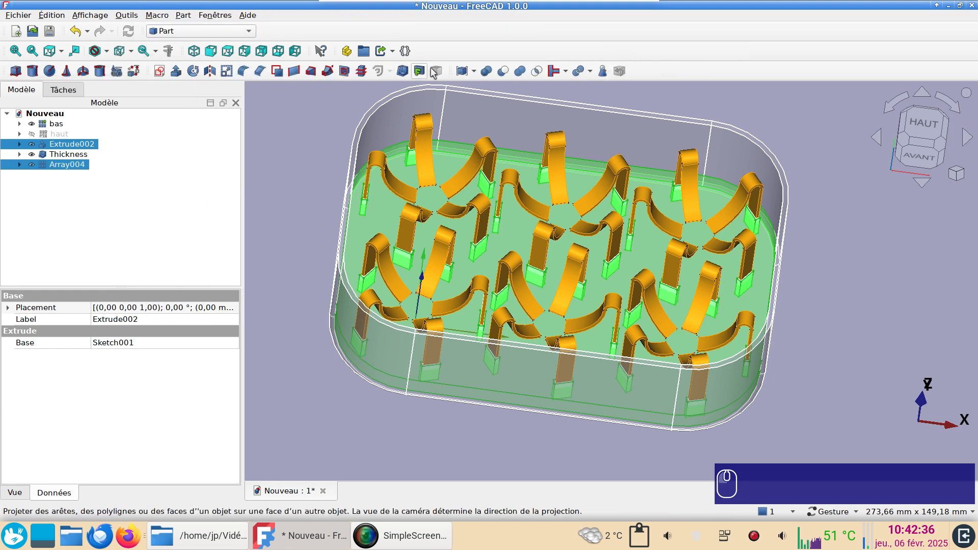
left_click(503, 71)
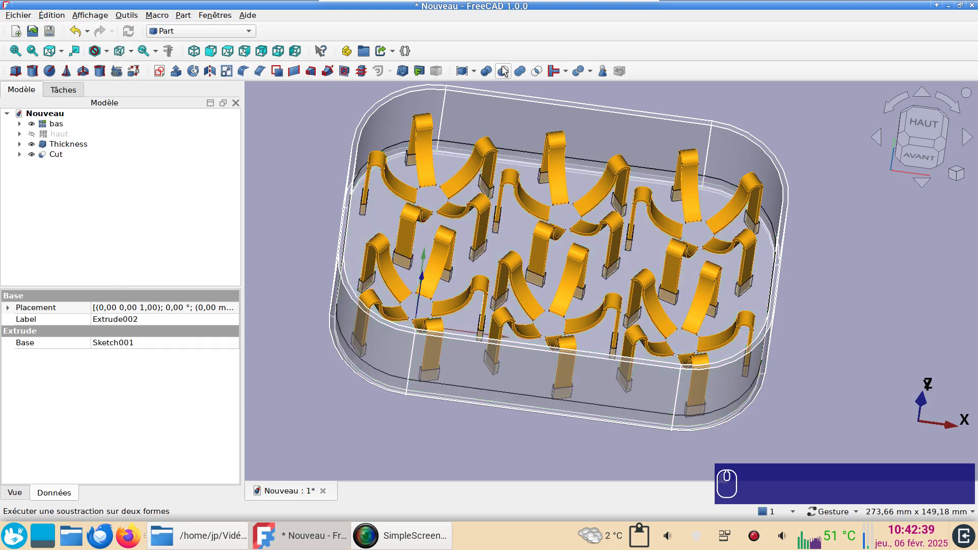
Examine the fit between the cut base plate and the curved strips' legs close up and from several angles.
scroll(559, 220, "up", 5)
mouse_move(610, 265)
left_mouse_down()
mouse_move(633, 323)
mouse_move(620, 342)
mouse_move(594, 332)
mouse_move(626, 260)
left_mouse_up()
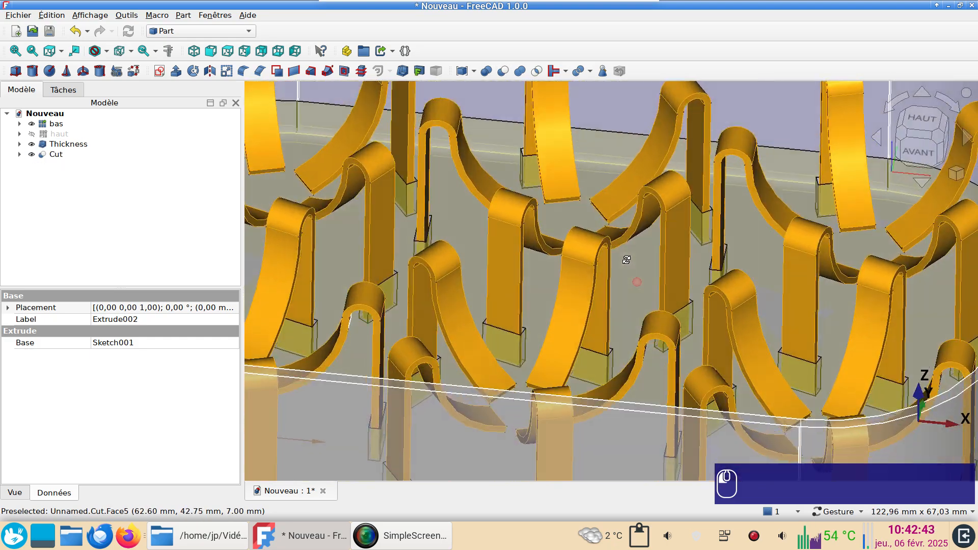
scroll(616, 272, "down", 5)
scroll(530, 271, "up", 4)
left_click_drag(531, 271, 555, 312)
left_click_drag(577, 313, 542, 297)
scroll(539, 297, "up", 2)
scroll(546, 299, "up", 2)
scroll(540, 295, "down", 4)
right_click_drag(552, 295, 551, 282)
scroll(539, 282, "down", 1)
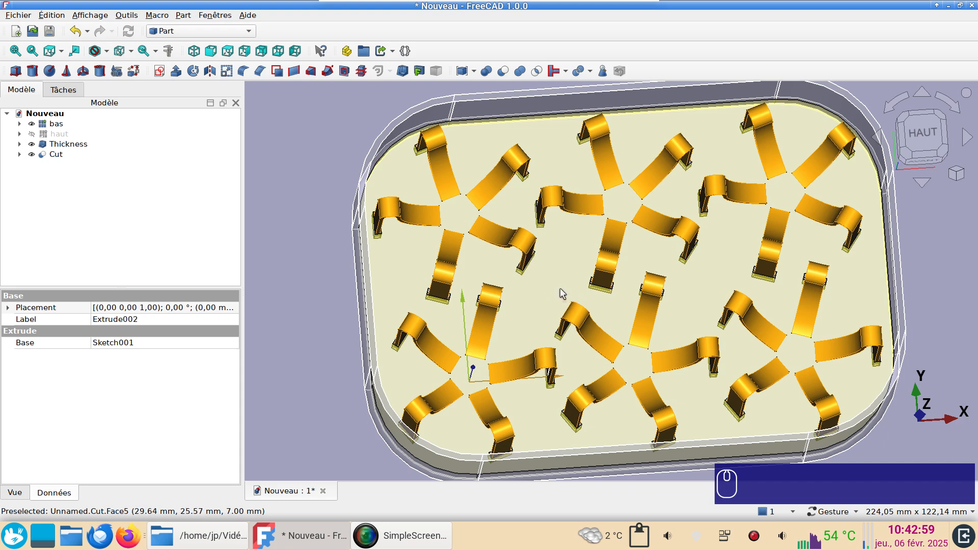
scroll(547, 290, "up", 1)
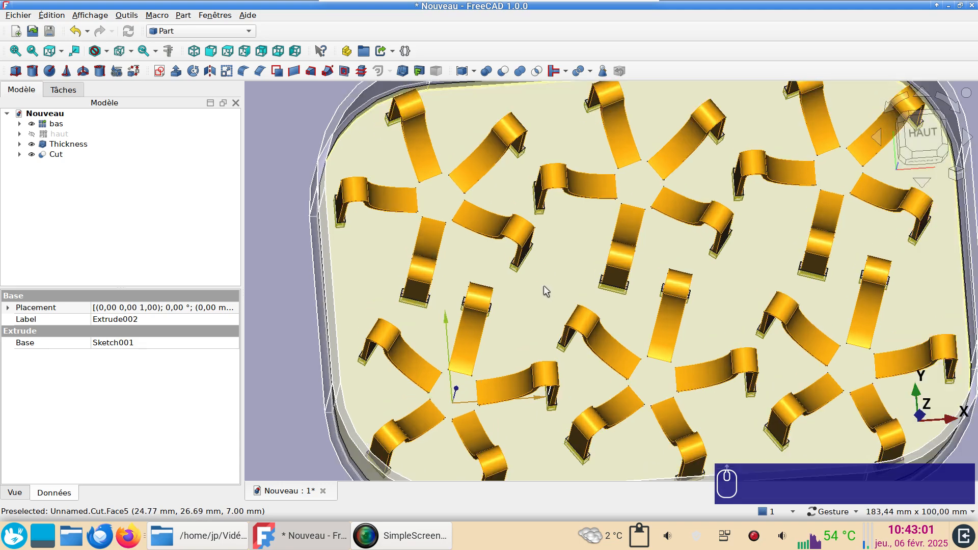
left_click_drag(567, 292, 539, 266)
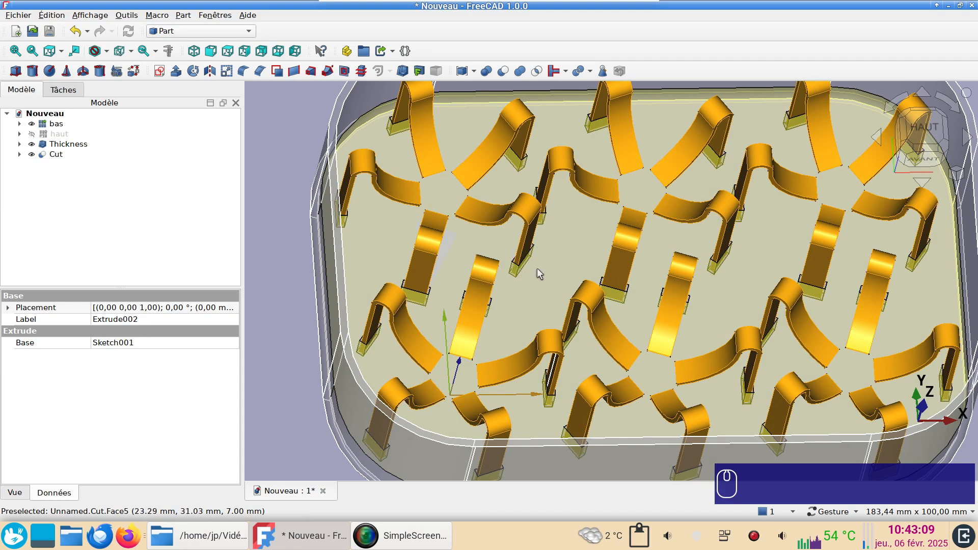
scroll(527, 270, "down", 3)
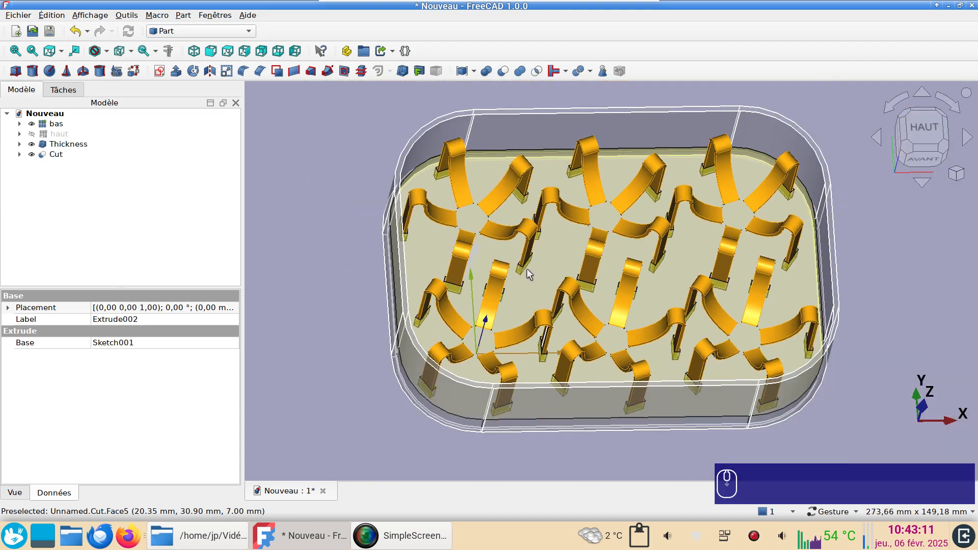
Create a new sketch on the YZ plane with a 0 mm offset, with the model viewed from its right side.
left_click_drag(887, 416, 744, 408)
key("KP_3")
right_click_drag(600, 440, 451, 416)
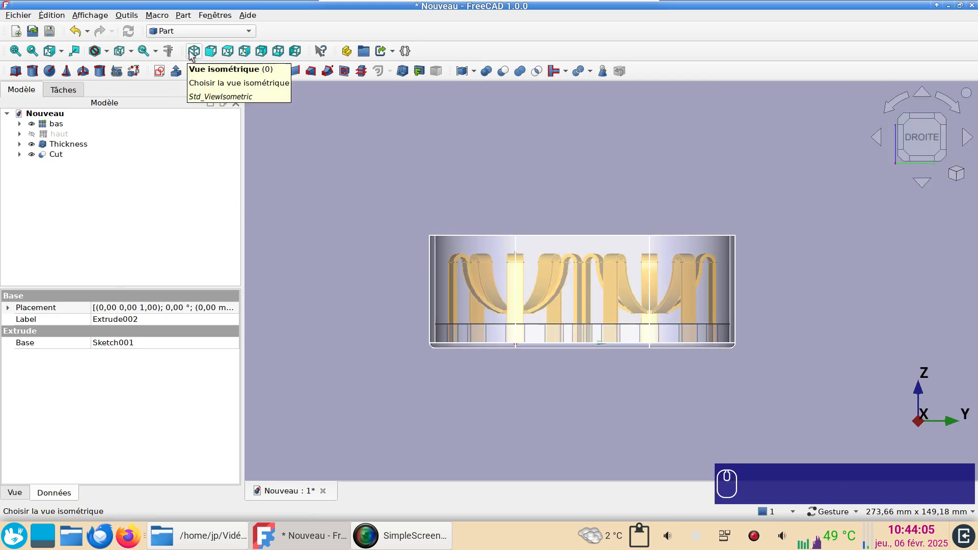
left_click(317, 152)
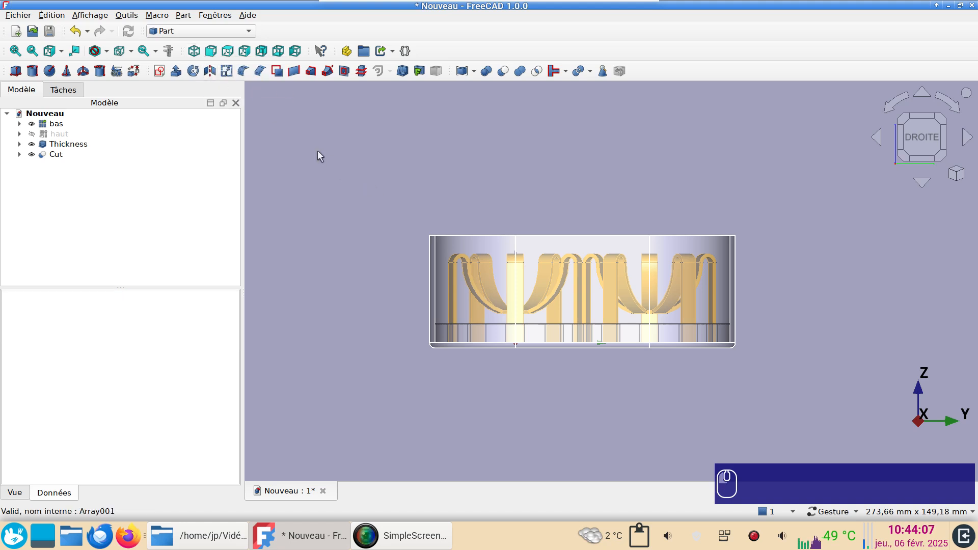
left_click(160, 71)
left_click(465, 240)
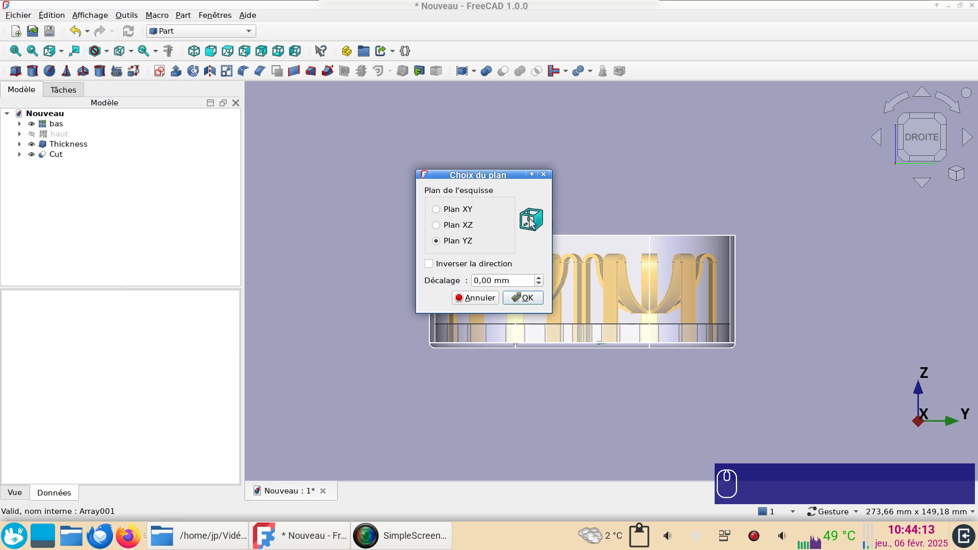
left_click(514, 300)
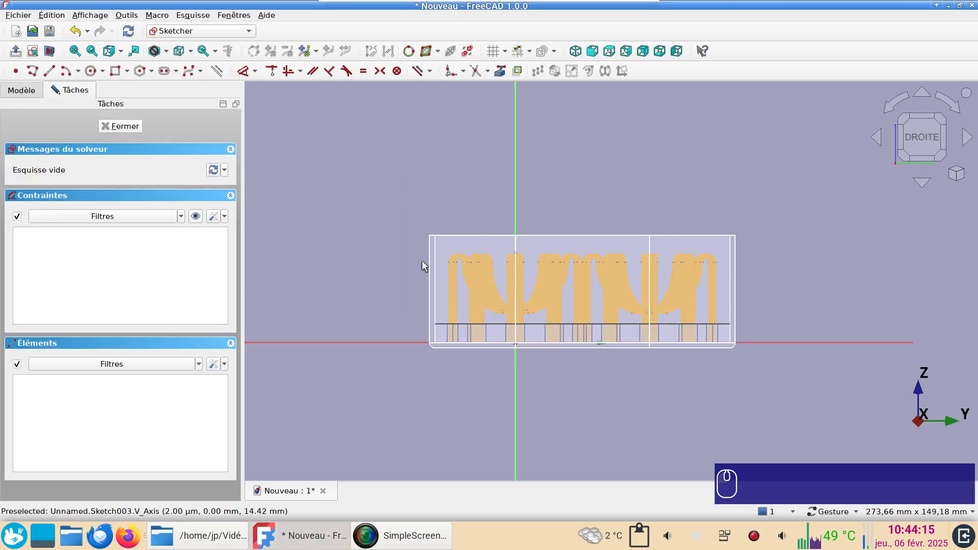
Project the box's outer vertical edge on the +Y side into the sketch as external geometry.
left_click(501, 73)
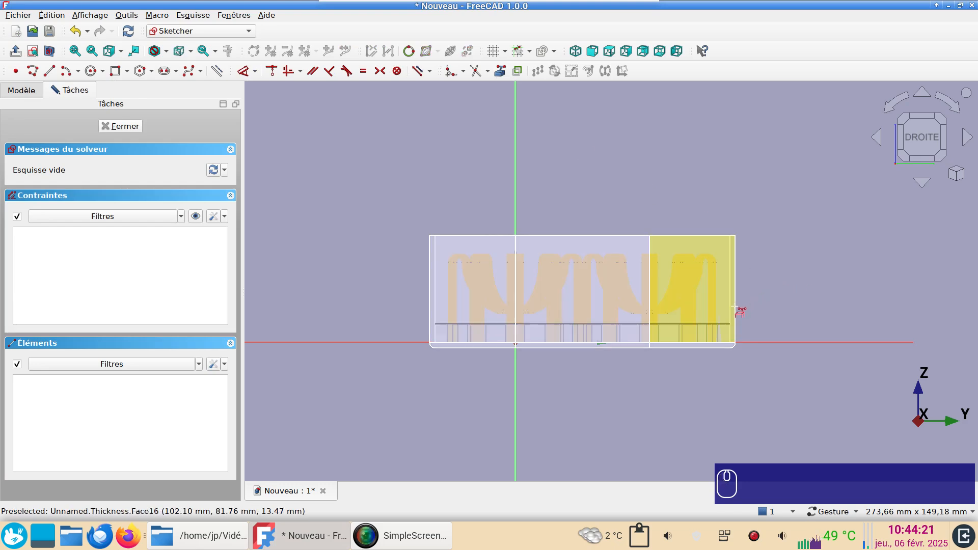
left_click(752, 307)
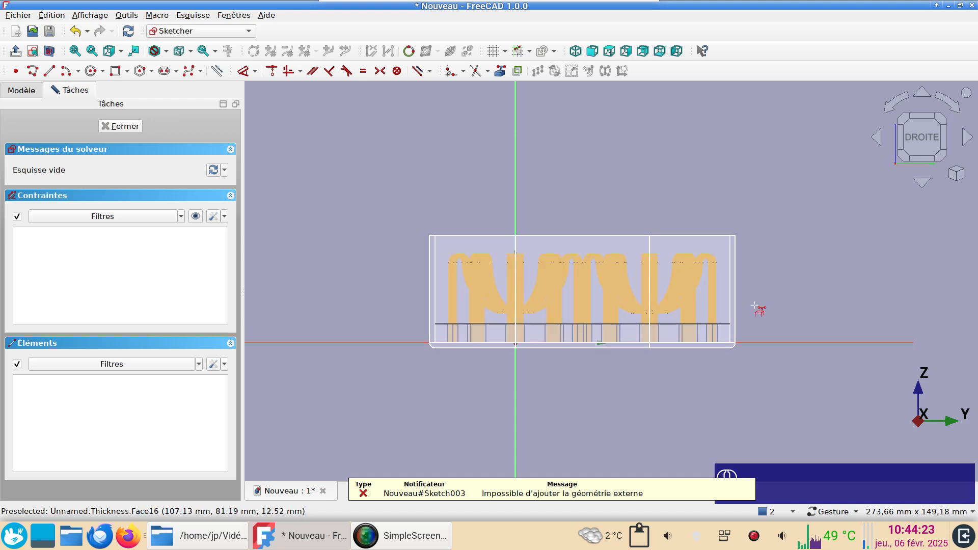
left_click(737, 314)
scroll(761, 306, "up", 6)
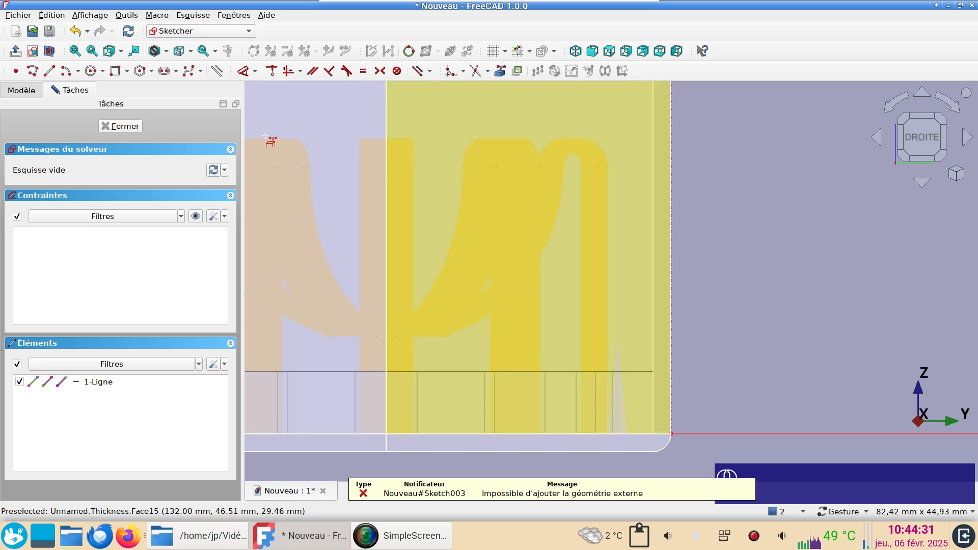
In the Sketcher appearance preferences, set the line width of external and construction geometries to 10 and apply.
left_click(48, 15)
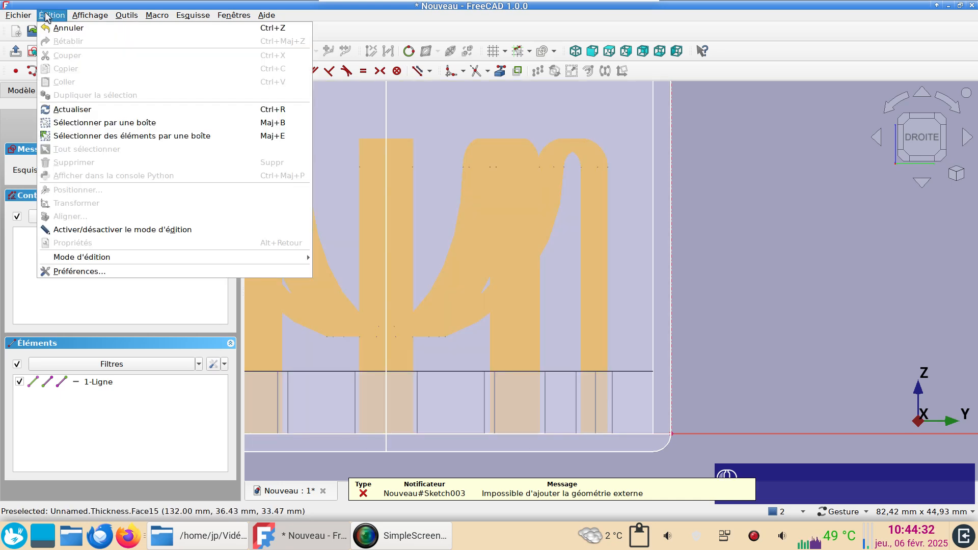
left_click(107, 272)
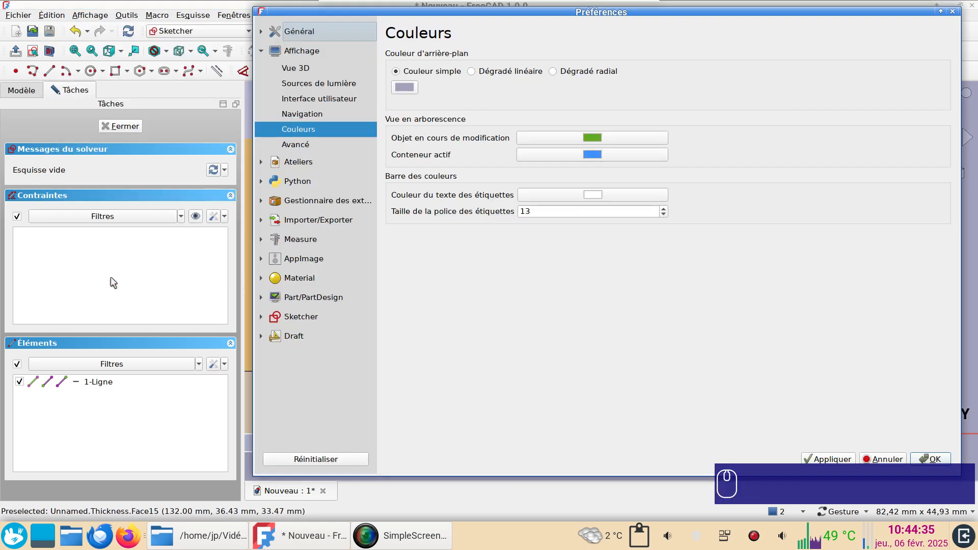
left_click(261, 317)
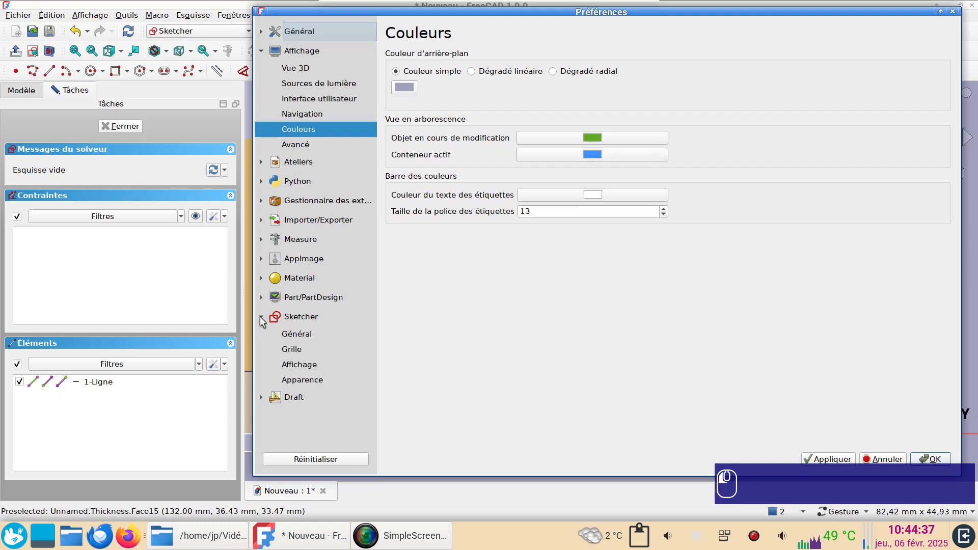
left_click(300, 382)
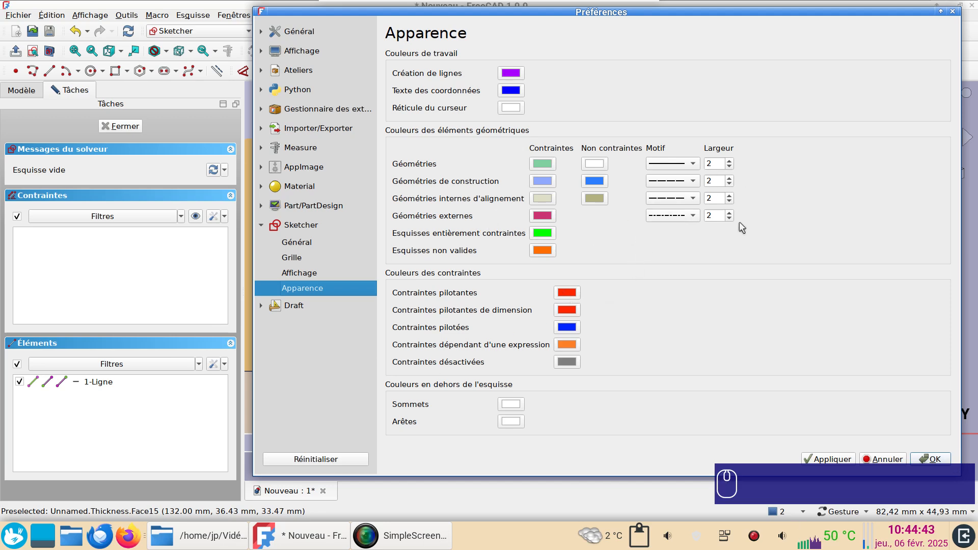
left_click_drag(718, 214, 693, 216)
type("10")
left_click_drag(717, 181, 700, 179)
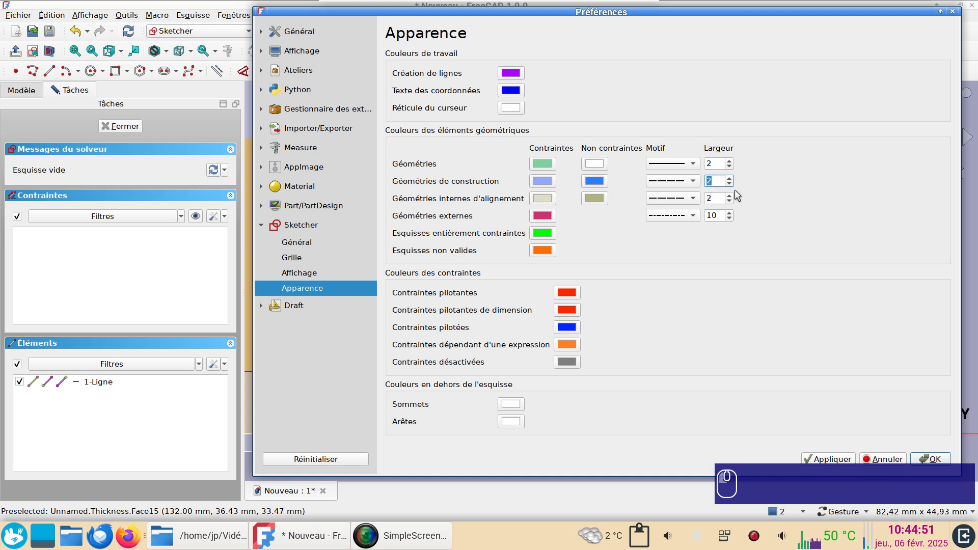
type("10")
left_click(828, 459)
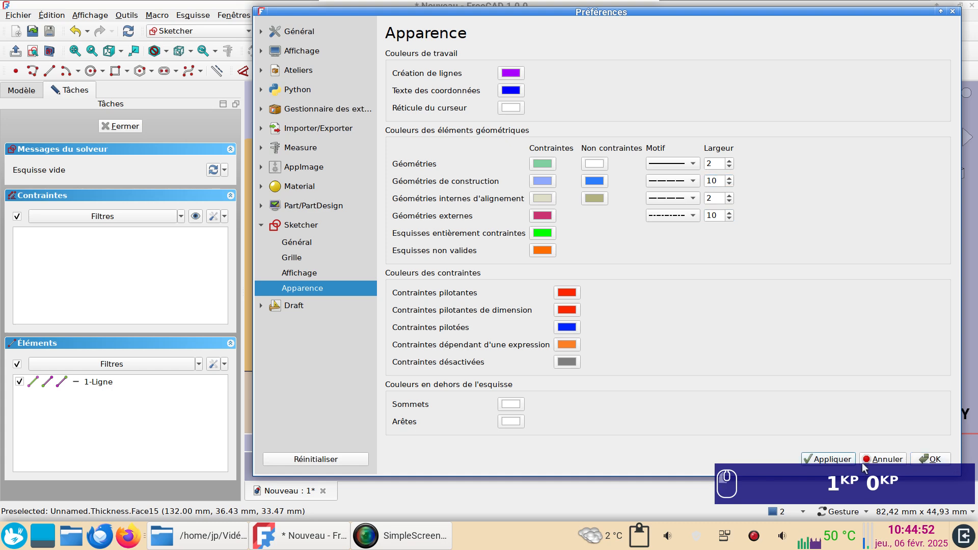
left_click(933, 460)
Turn on the sketch's section view, then close Sketch003 and reopen it for editing.
scroll(732, 354, "up", 2)
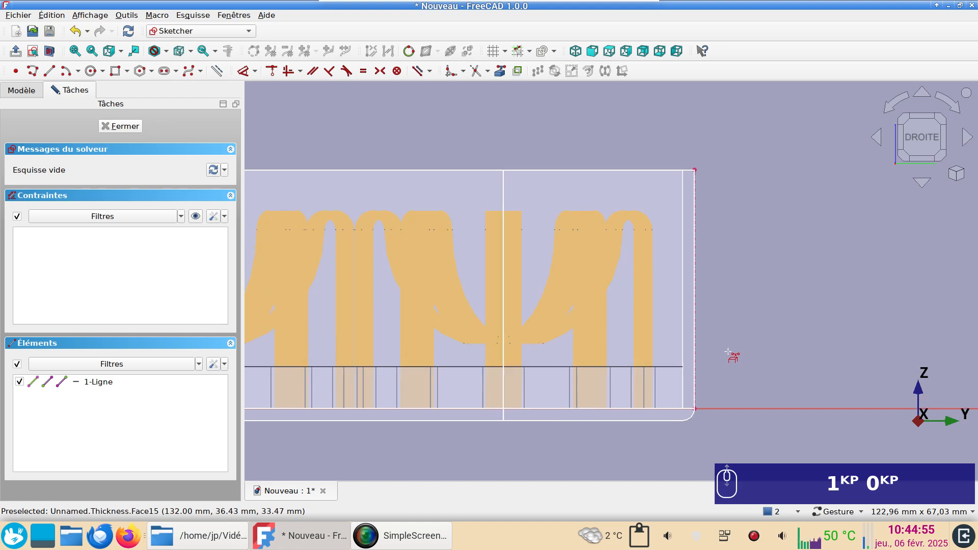
left_click(50, 51)
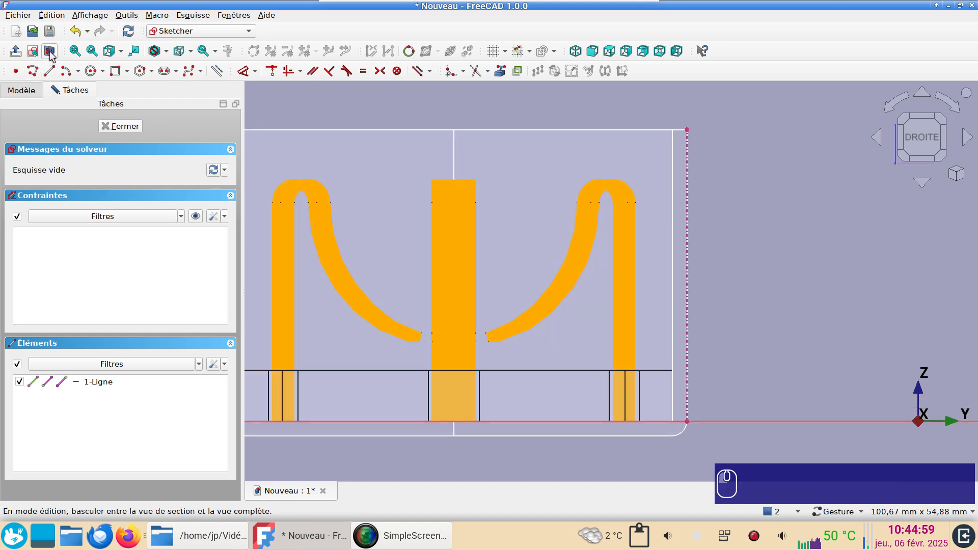
left_click(50, 52)
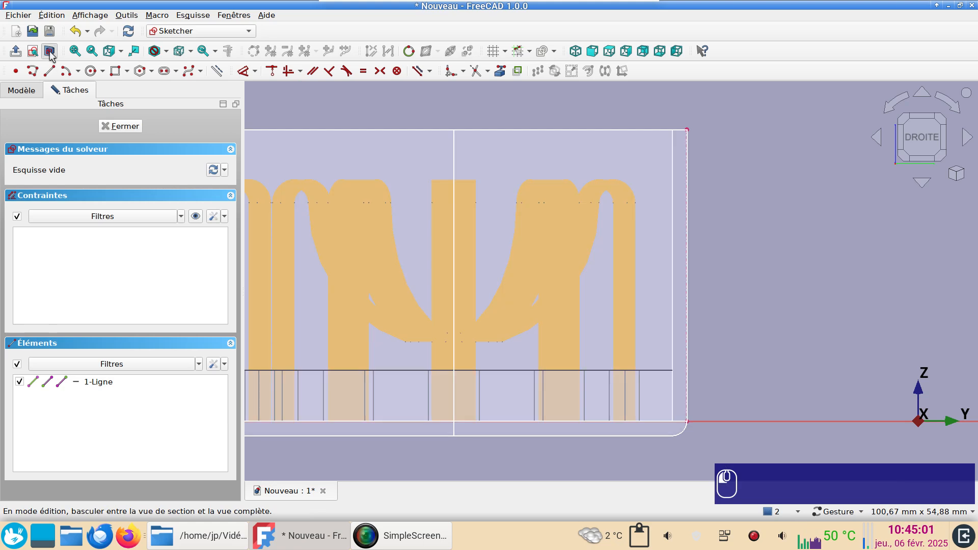
left_click(49, 52)
left_click(120, 126)
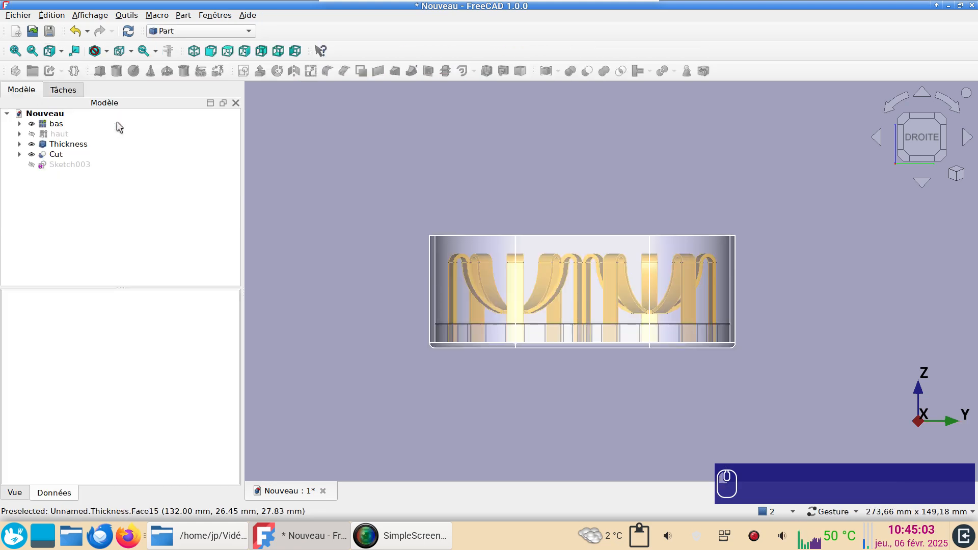
double_click(75, 164)
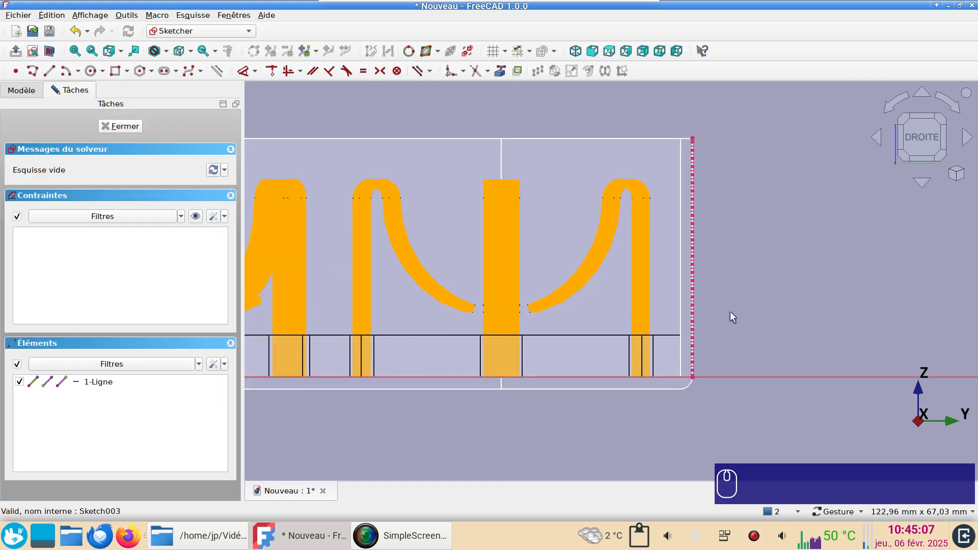
left_click(115, 71)
scroll(749, 395, "up", 3)
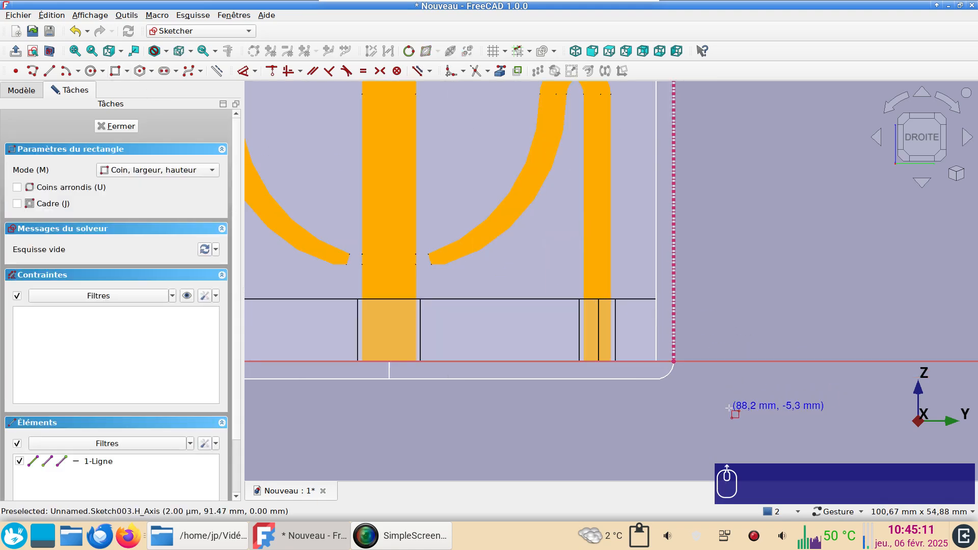
left_click(662, 351)
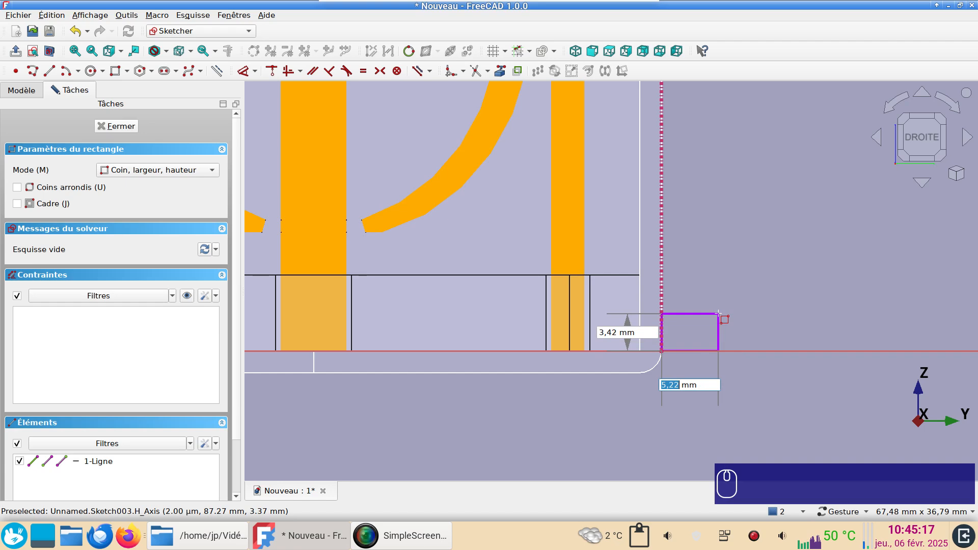
key("Escape")
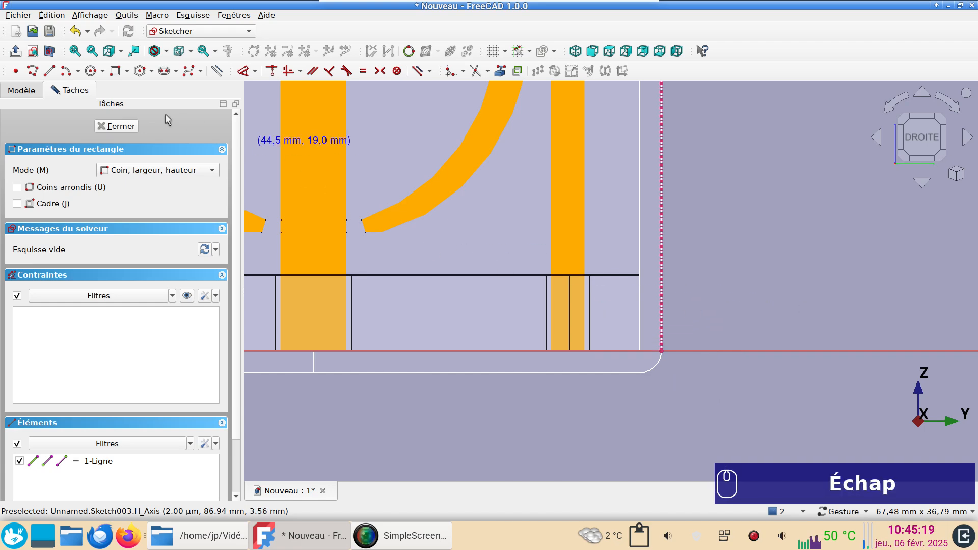
Draw a closed trapezoid polyline on the horizontal axis against the projected wall edge, about 3.5 mm tall with a top edge about 5 mm long.
left_click(33, 71)
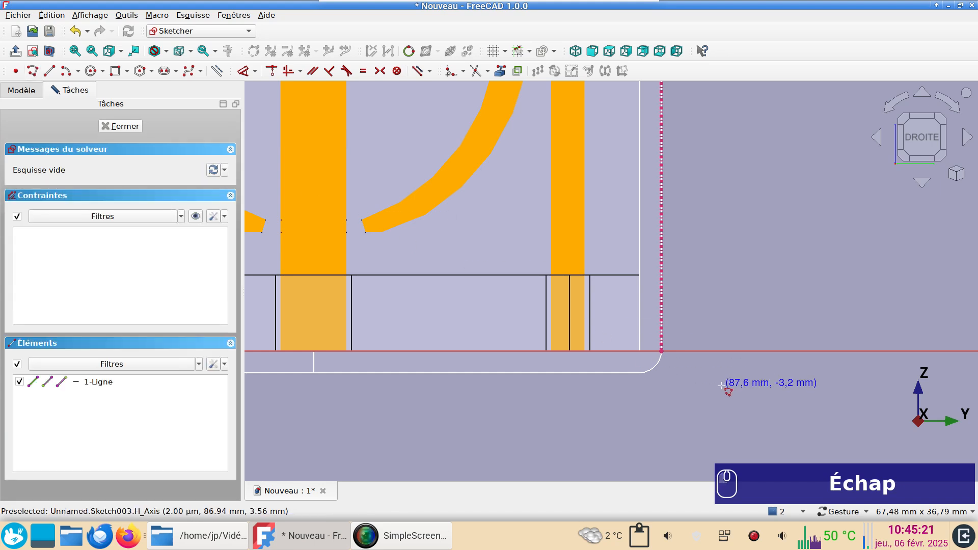
left_click(662, 352)
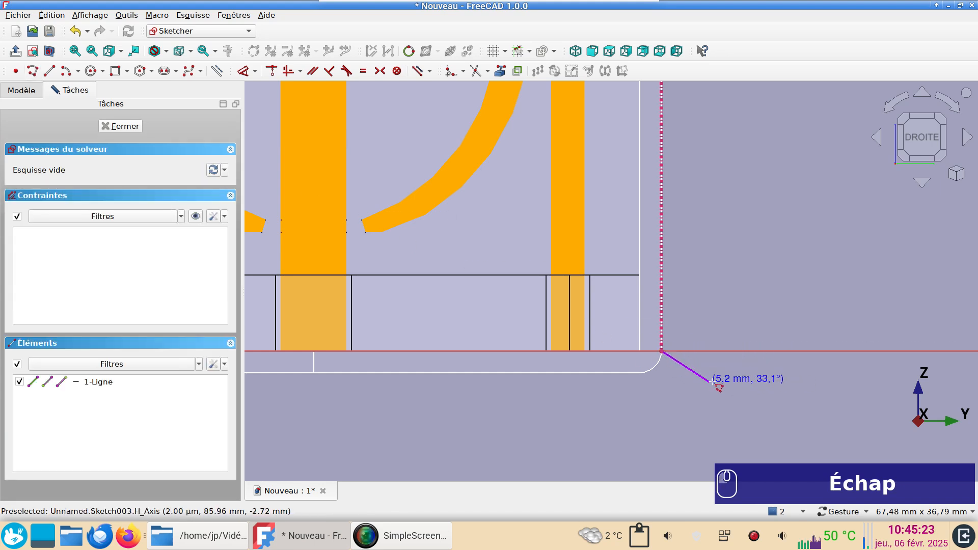
left_click(741, 351)
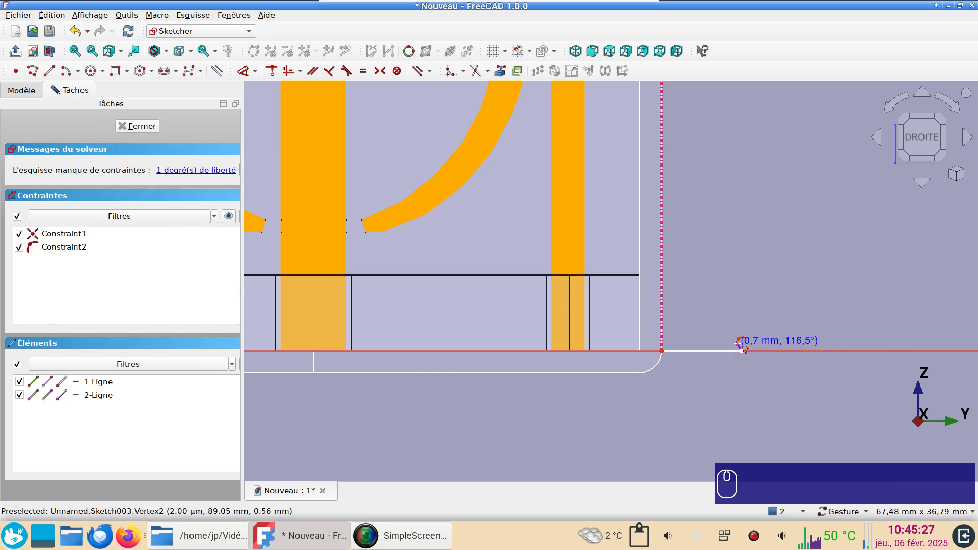
left_click(716, 313)
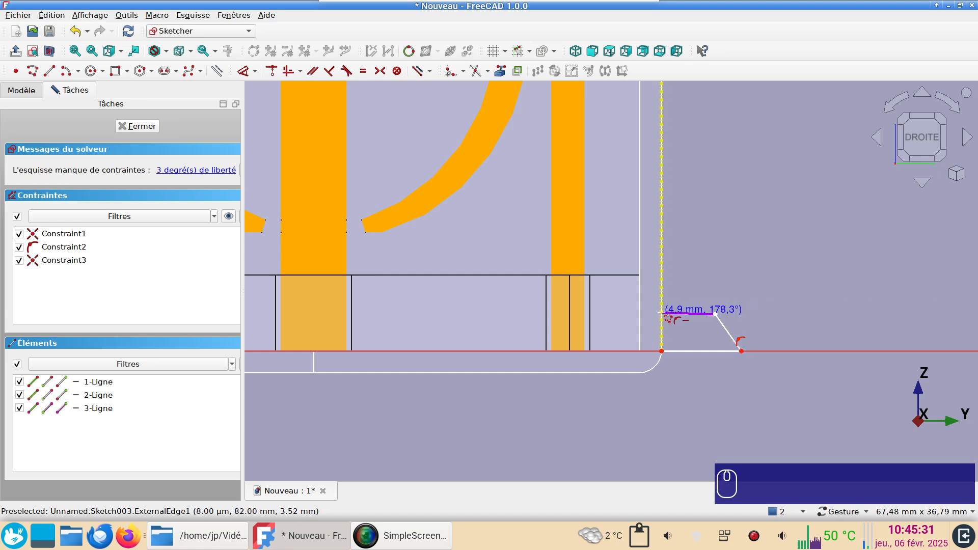
left_click(662, 313)
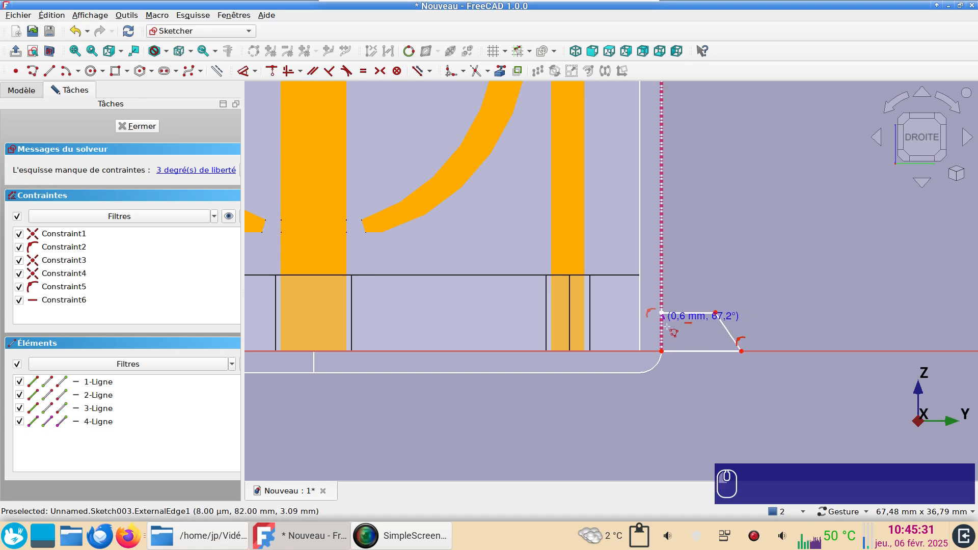
left_click(661, 351)
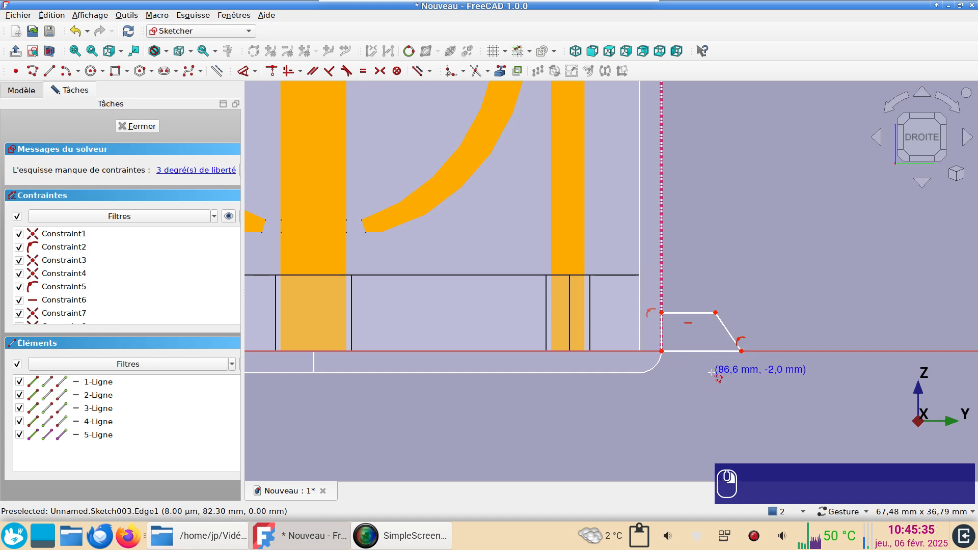
Constrain the trapezoid's base to a length of 7 mm and place the dimension below the profile.
left_click(711, 351)
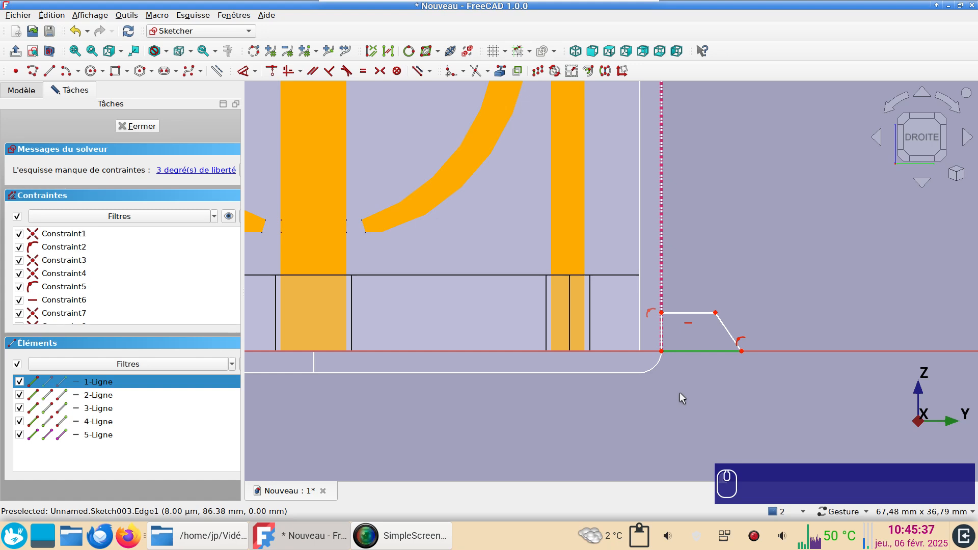
type("l")
type("7")
key("Return")
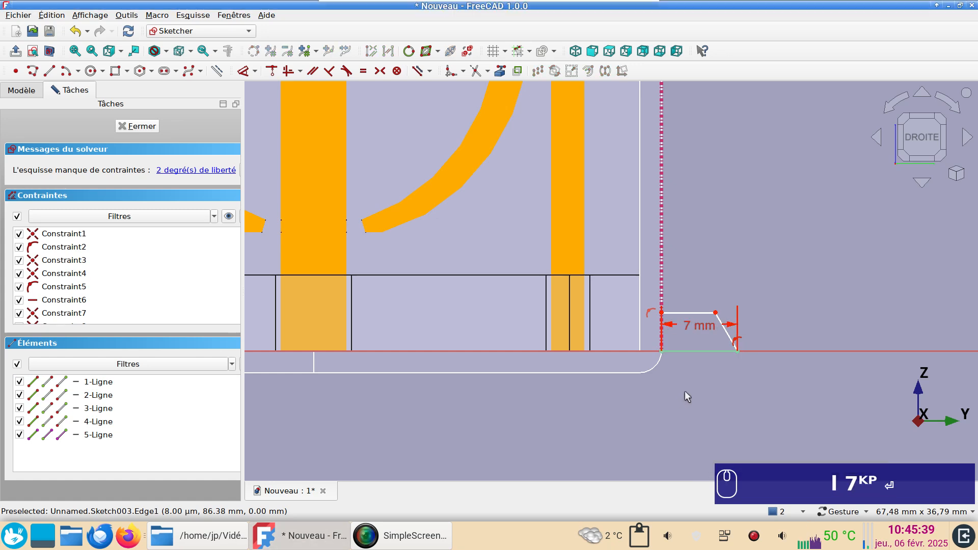
left_click_drag(702, 323, 702, 398)
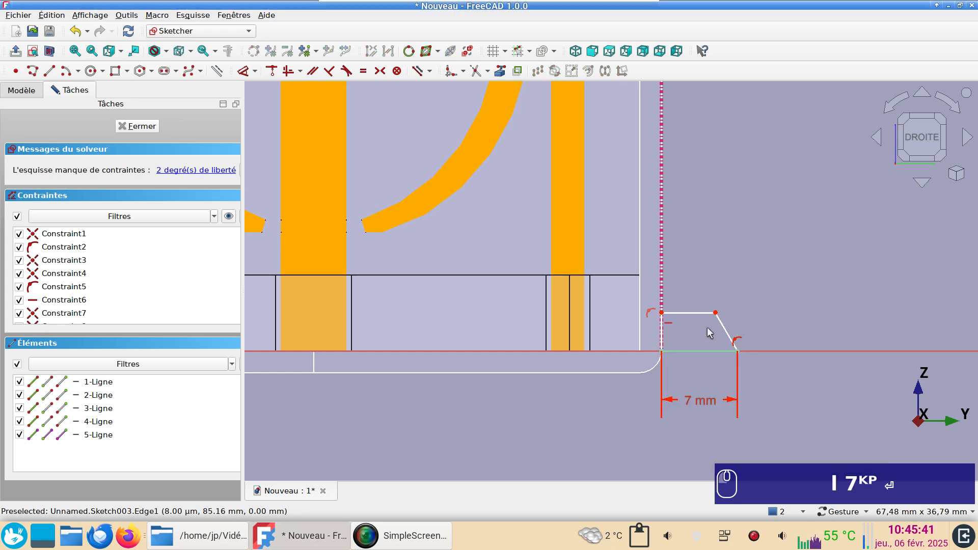
Constrain the trapezoid's top edge to 4 mm long and its free upper corner to a vertical distance of 4 mm.
left_click(702, 314)
type("l4")
key("Return")
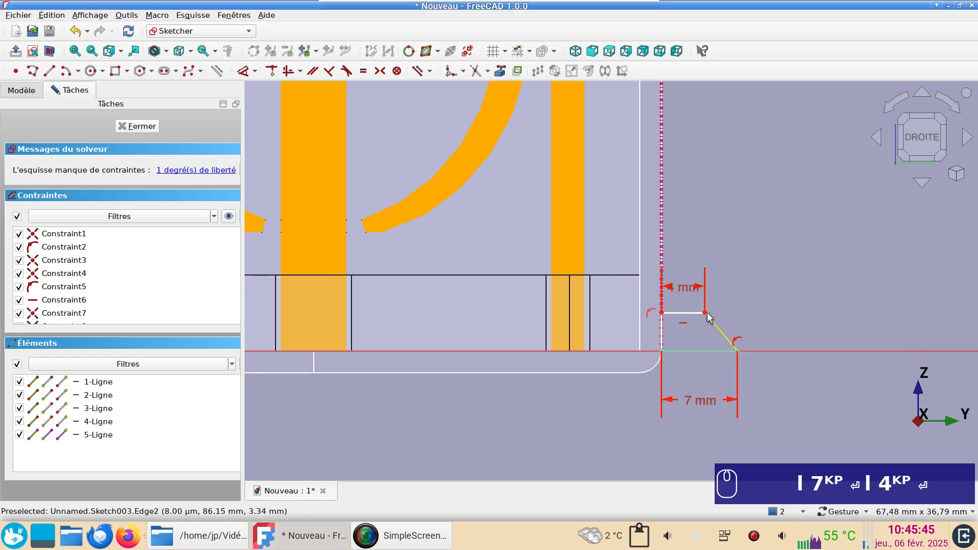
left_click(705, 312)
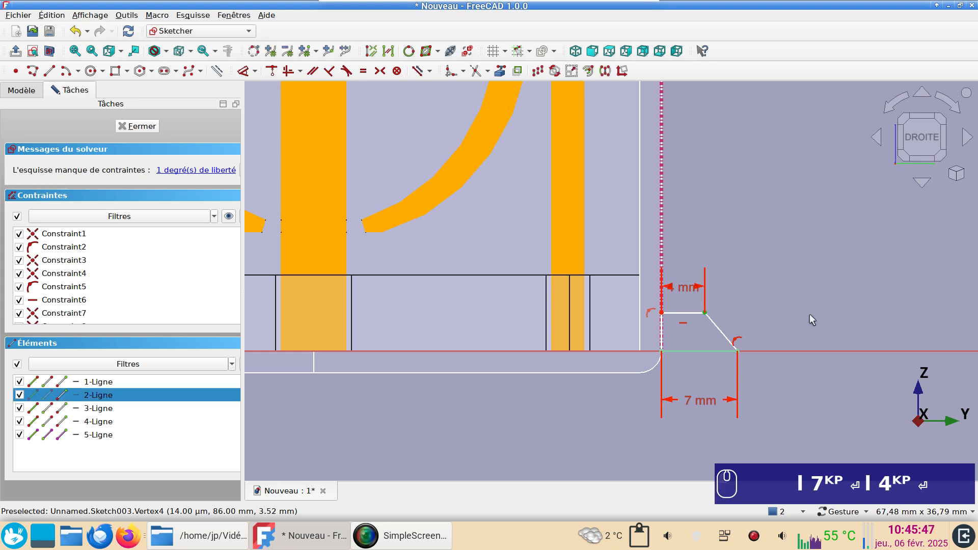
type("i4")
key("Return")
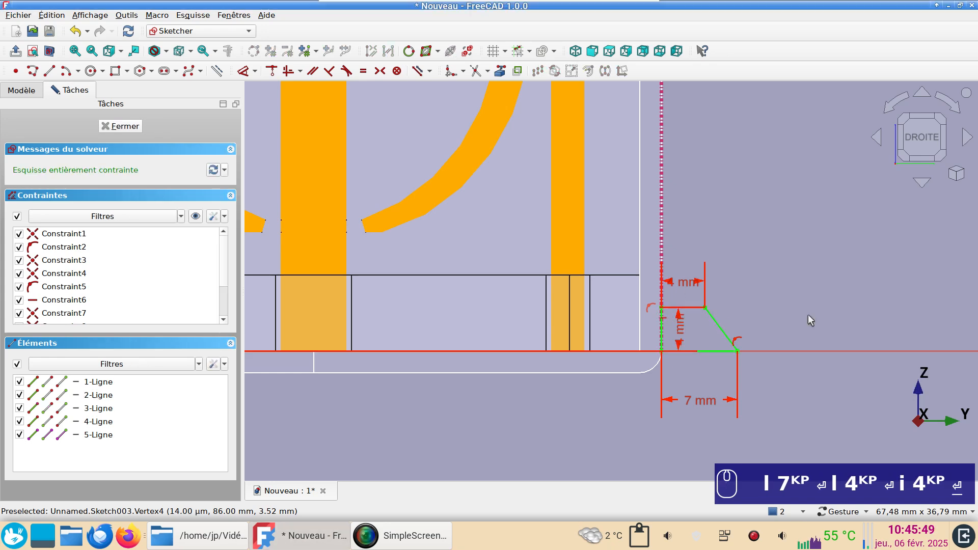
Convert the slanted edge to construction geometry and replace it with a vertical line about 4 mm high and an arc to the top edge's end.
left_click(724, 336)
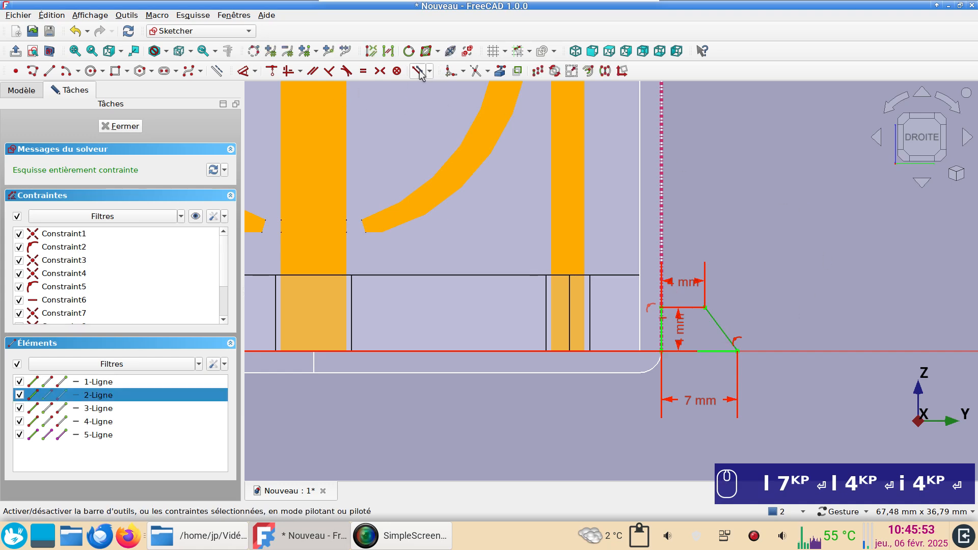
left_click(215, 72)
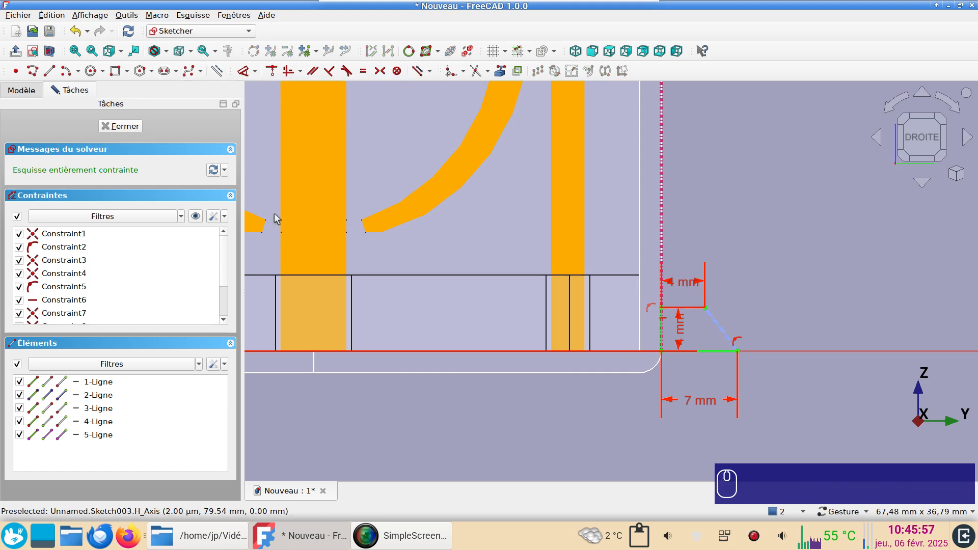
left_click(33, 72)
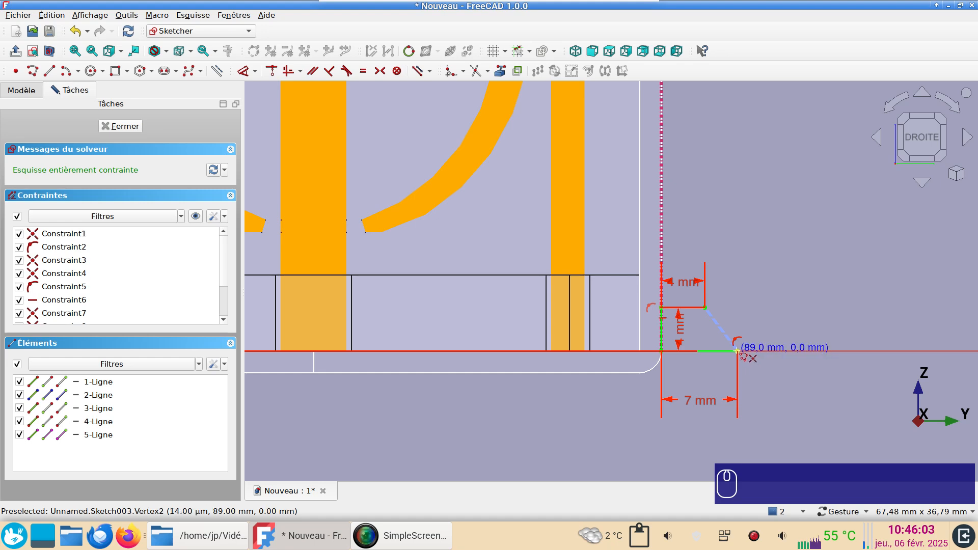
left_click(737, 351)
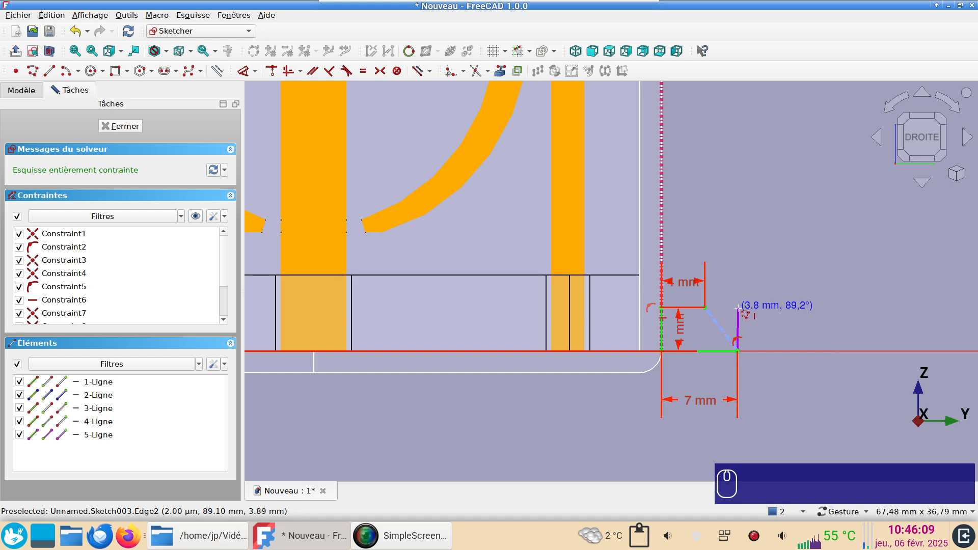
left_click(738, 308)
key("m")
key("m")
key("m")
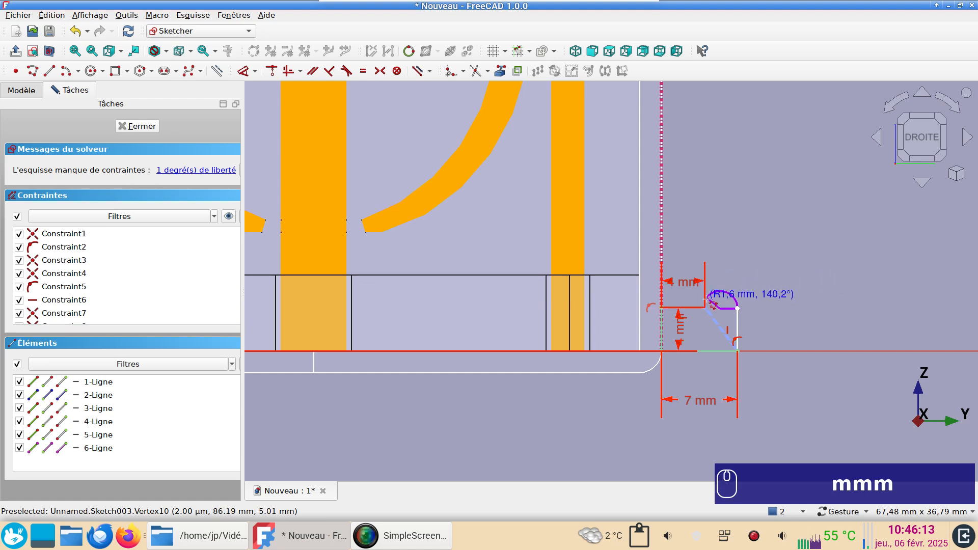
left_click(706, 307)
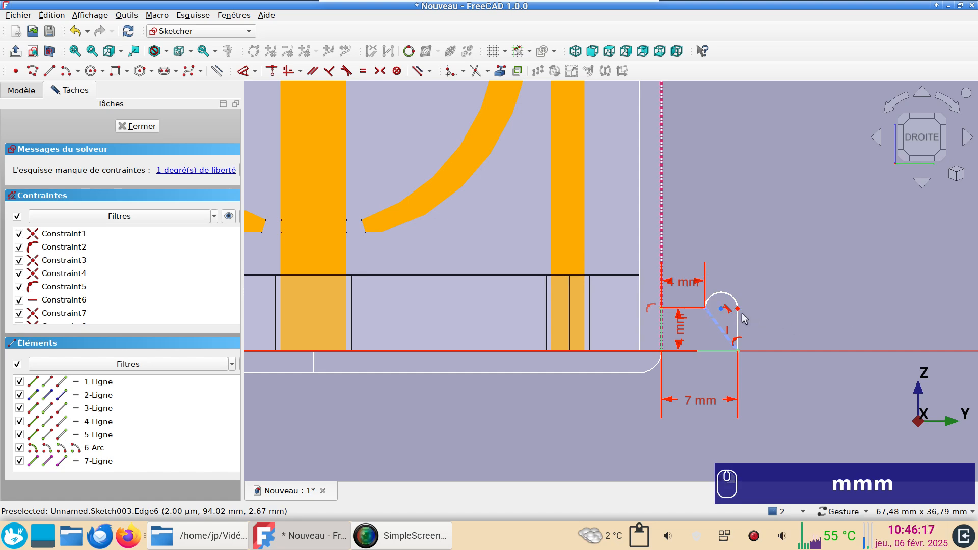
Align the arc's two endpoints with a horizontal constraint and close the sketch.
left_click(739, 315)
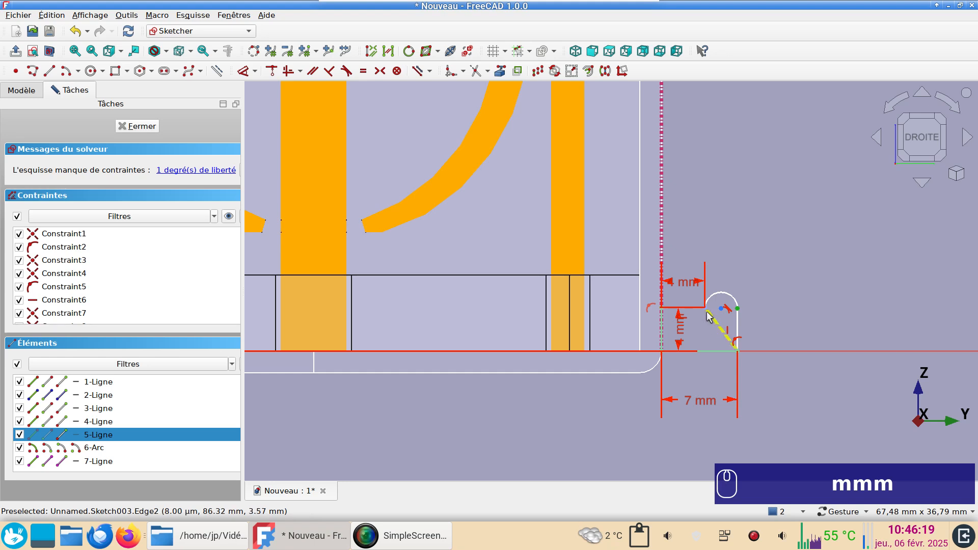
left_click(706, 308)
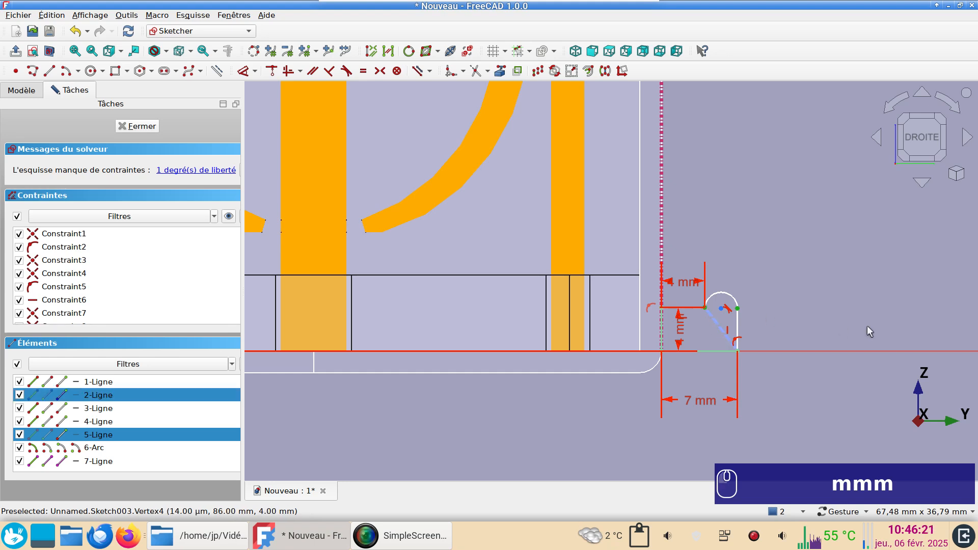
key("h")
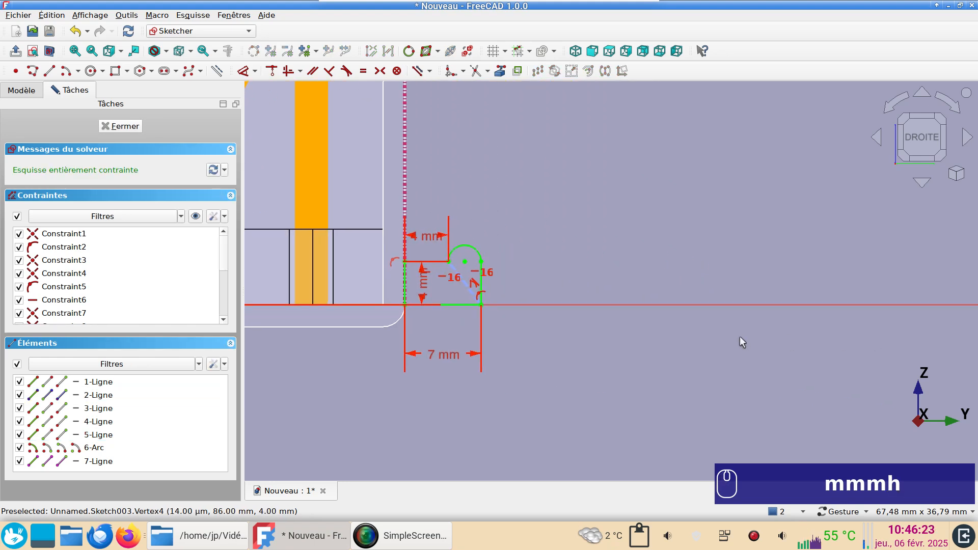
scroll(591, 319, "up", 3)
right_click_drag(583, 313, 795, 399)
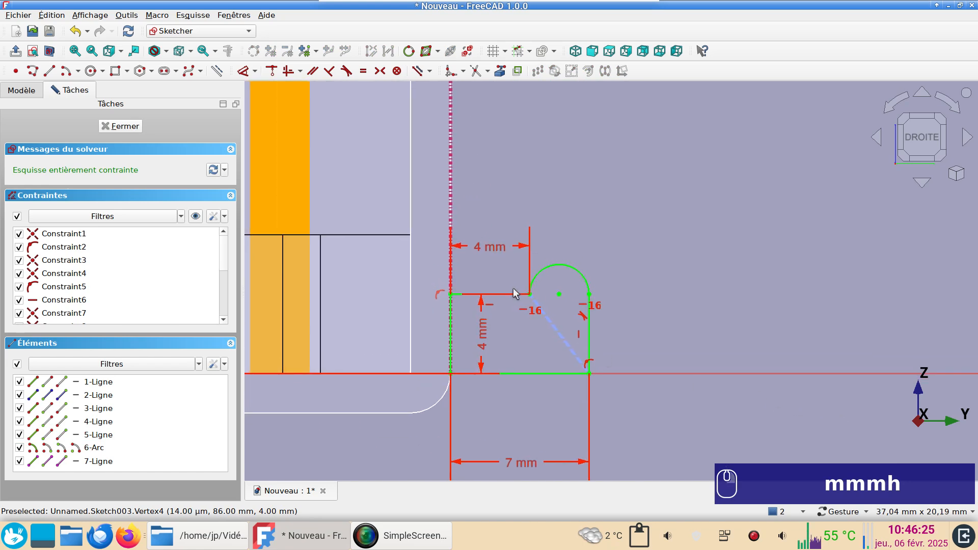
scroll(655, 214, "down", 2)
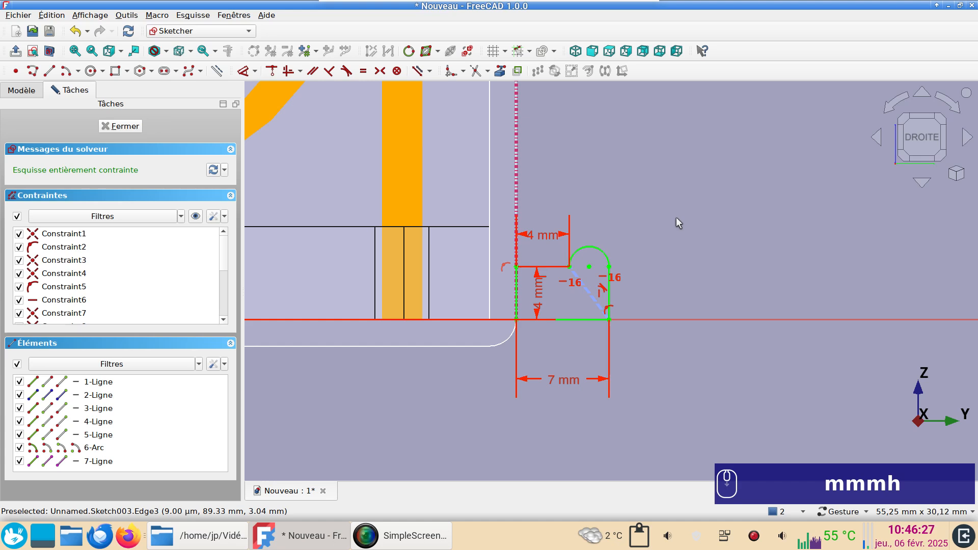
right_click_drag(674, 218, 740, 209)
left_click(120, 127)
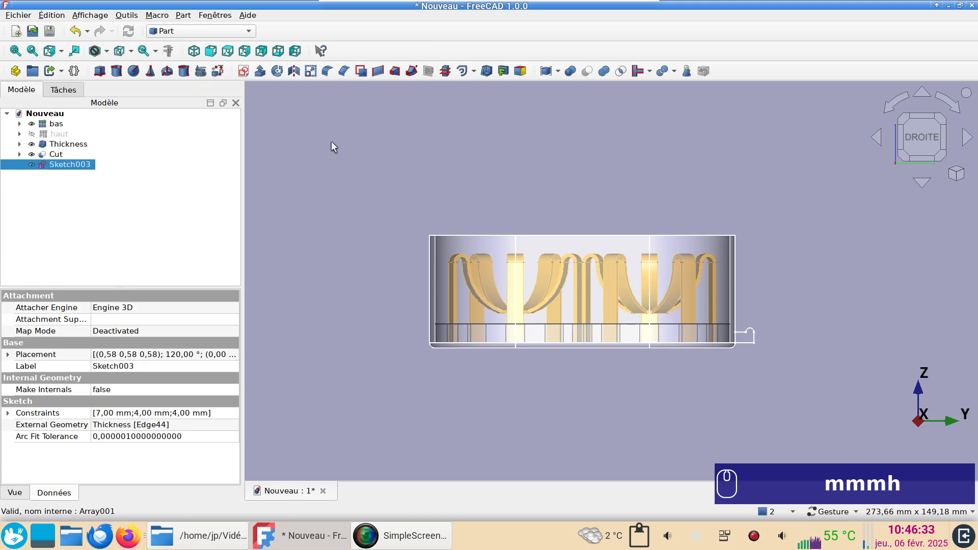
Revolve Sketch003 360° around the Y direction through the origin as a solid.
left_click(277, 72)
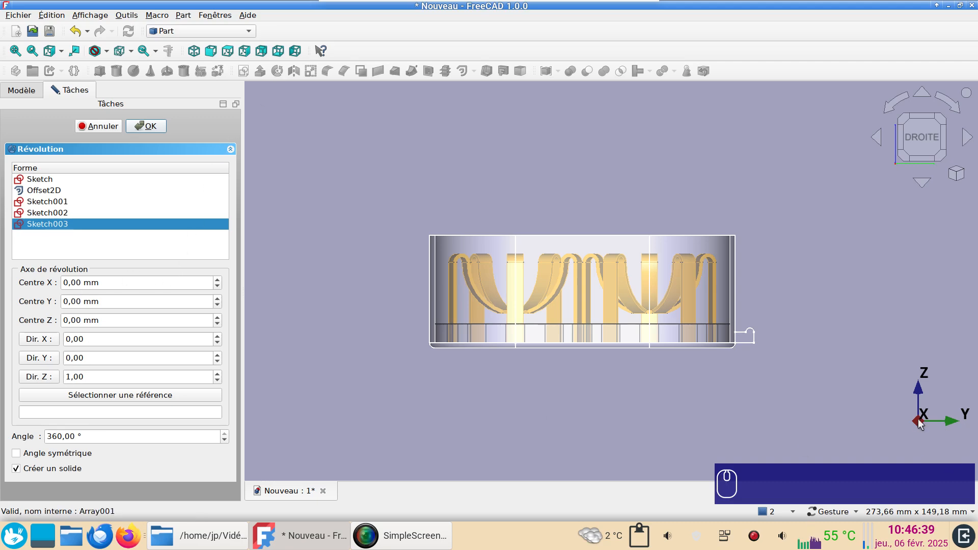
left_click(48, 361)
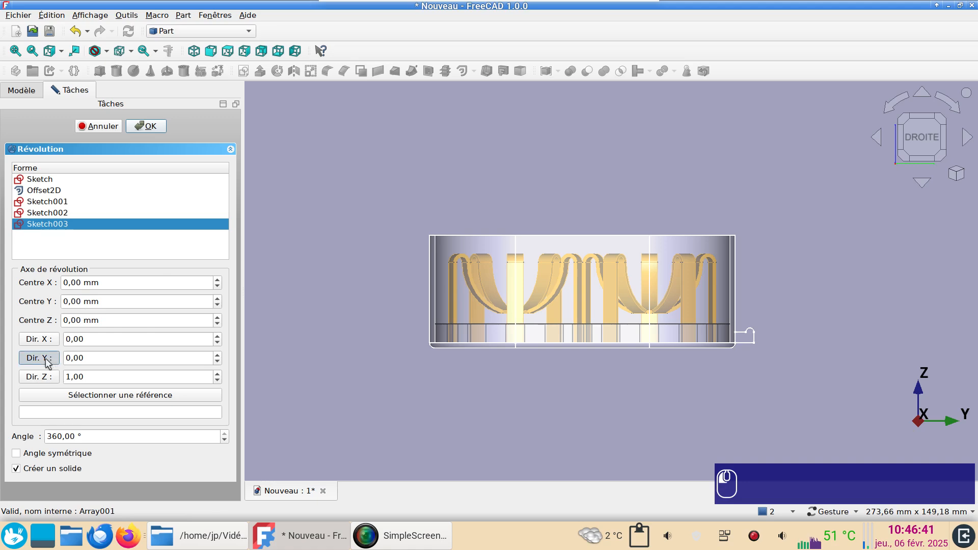
left_click(147, 126)
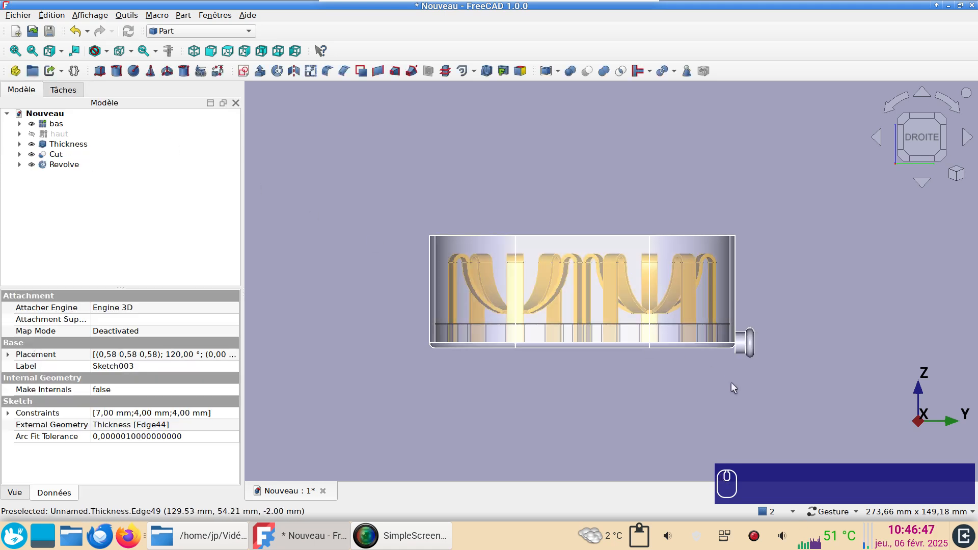
Set the revolved knob's placement position to z = 30 mm.
left_click(61, 166)
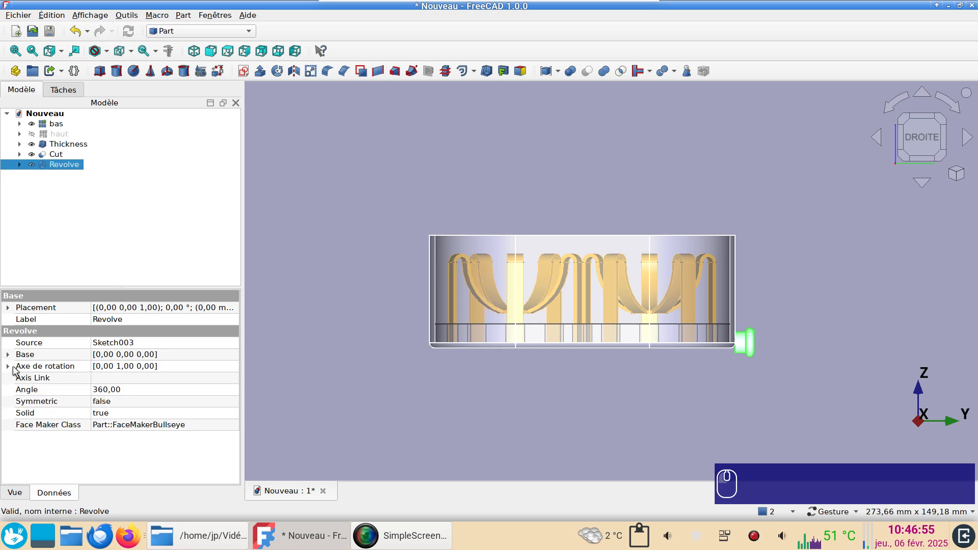
left_click(8, 307)
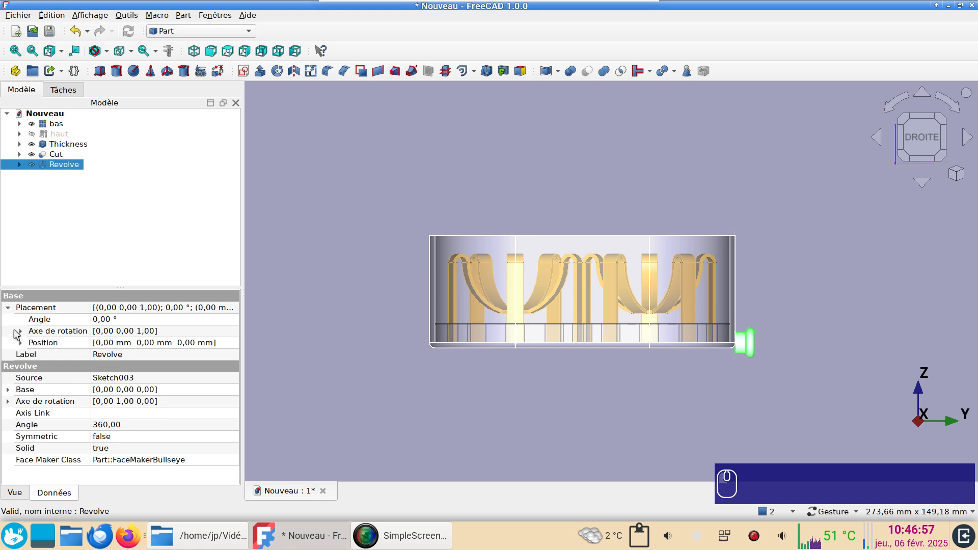
left_click(20, 342)
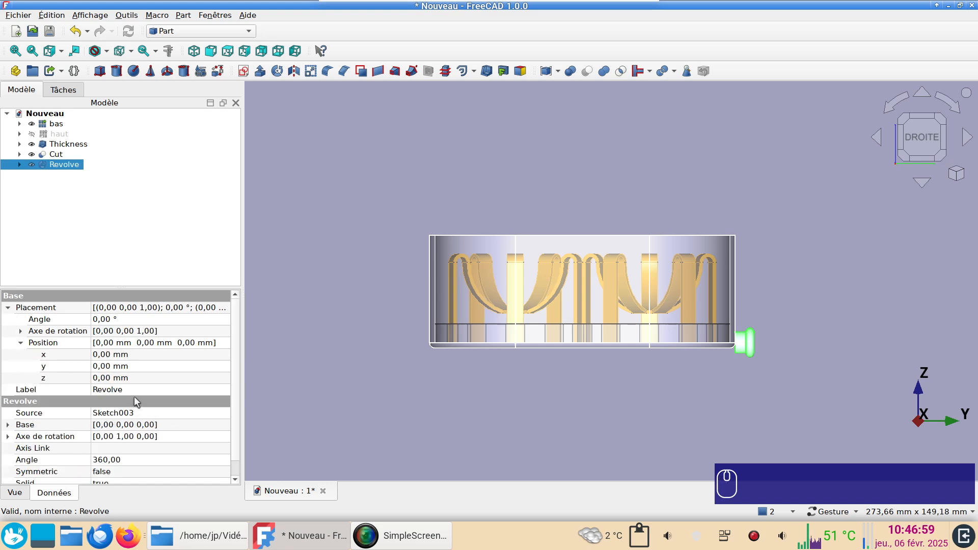
left_click(129, 378)
type("30")
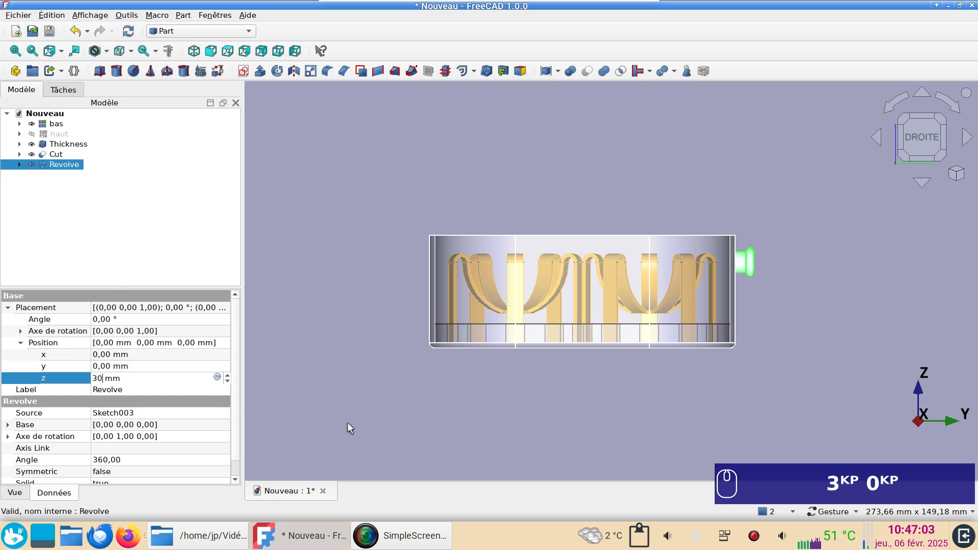
In isometric view, set the revolved knob's placement position to x = 50 mm and clear the selection.
left_click(192, 51)
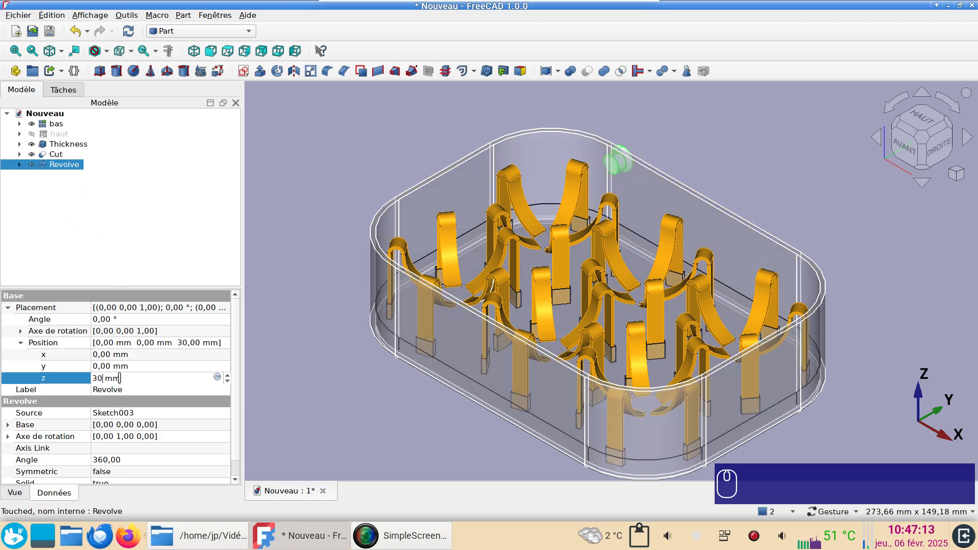
left_click(120, 355)
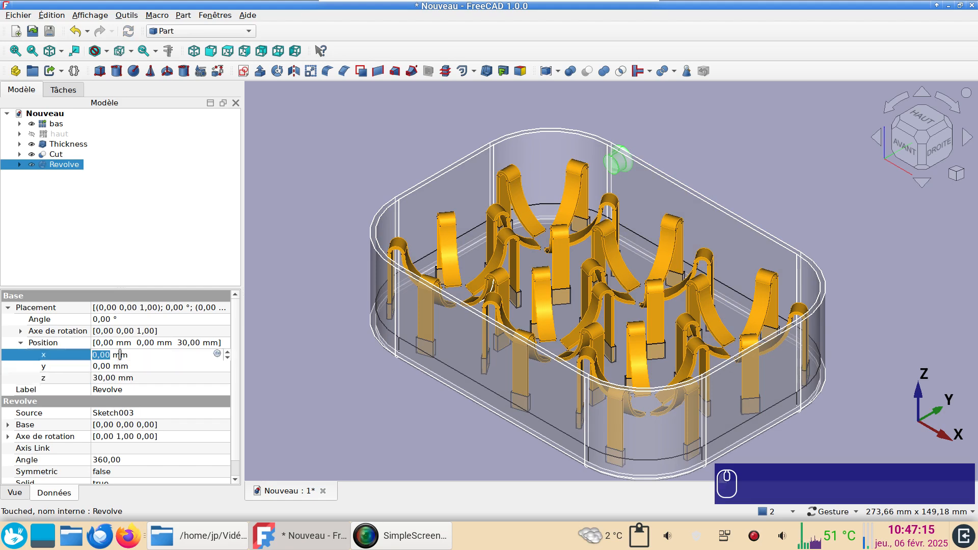
type("50")
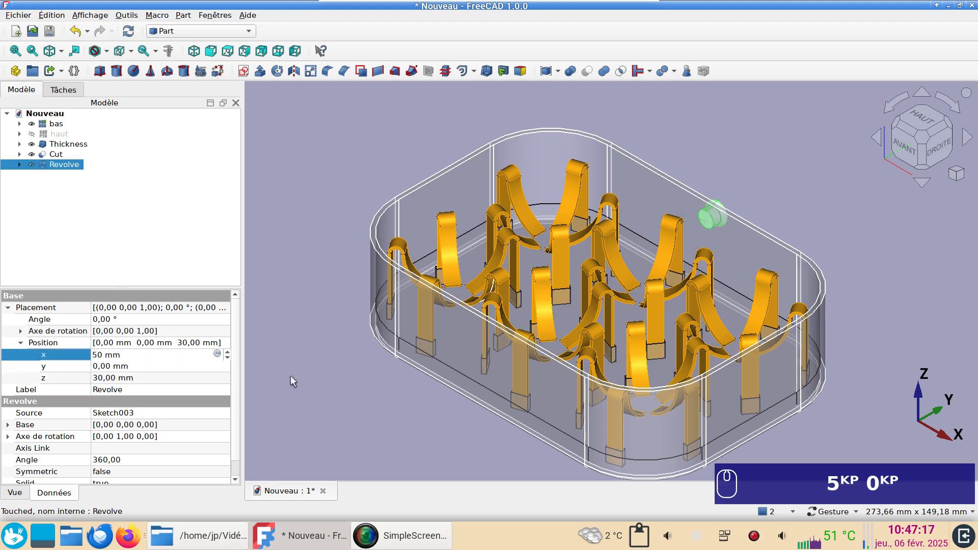
left_click(853, 335)
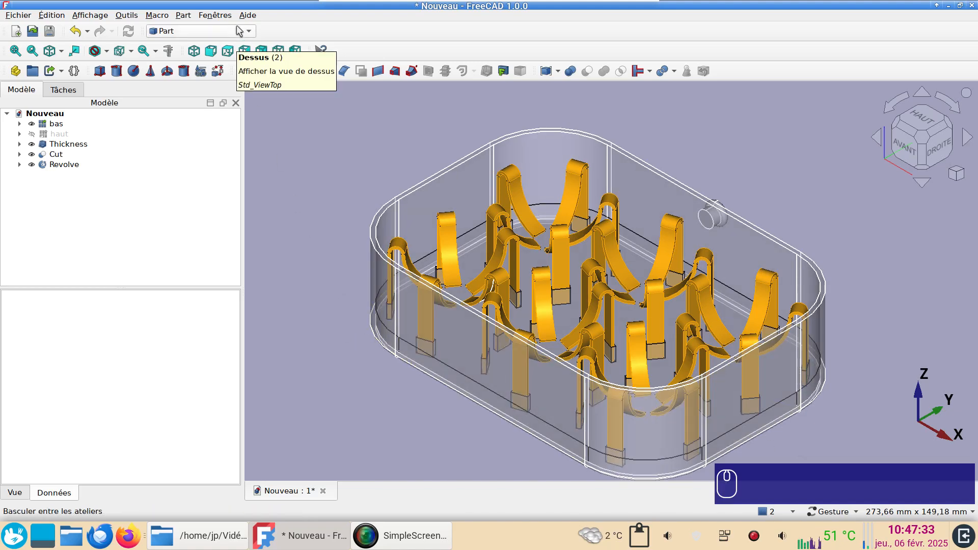
Create a sketch on the YZ plane with 0 mm offset and reference the box wall's outer vertical edge opposite the knob as external geometry.
left_click(248, 57)
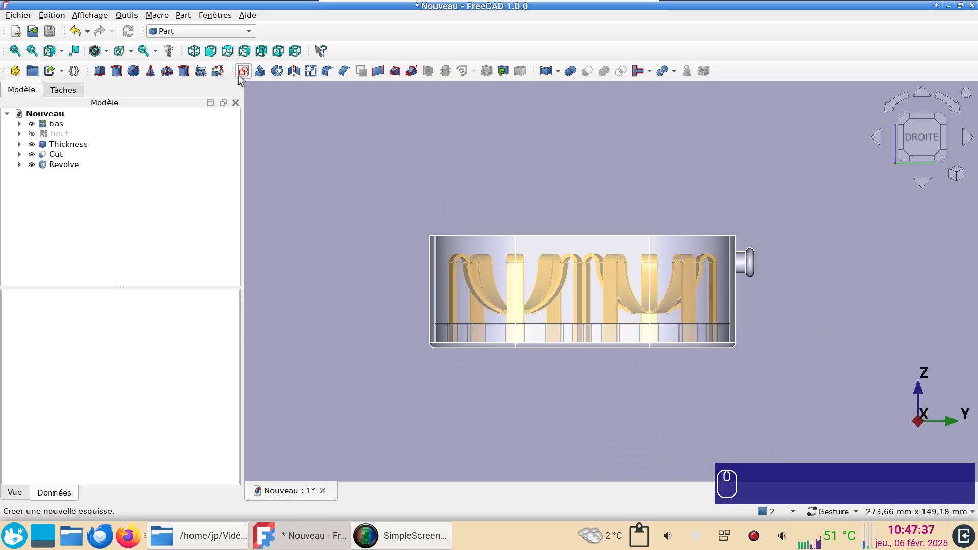
left_click(243, 72)
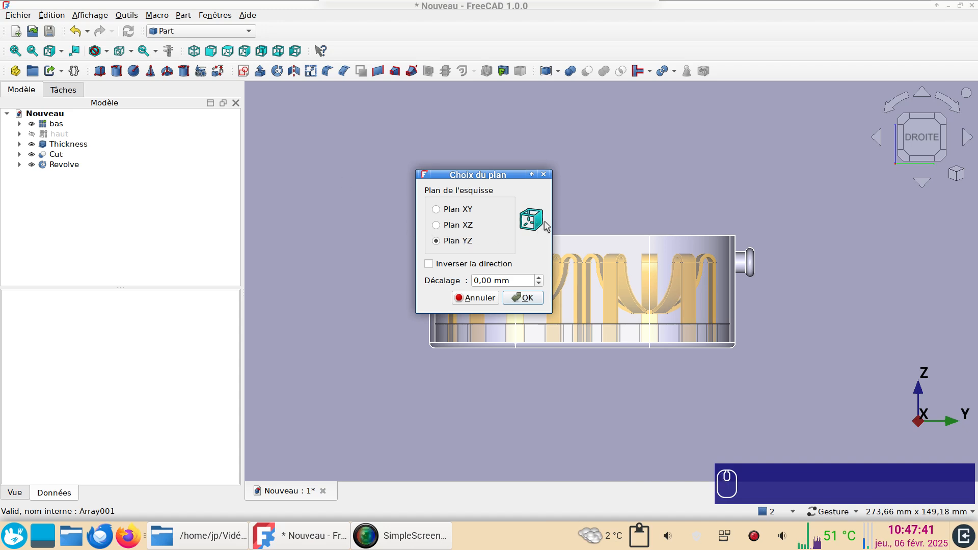
left_click(525, 298)
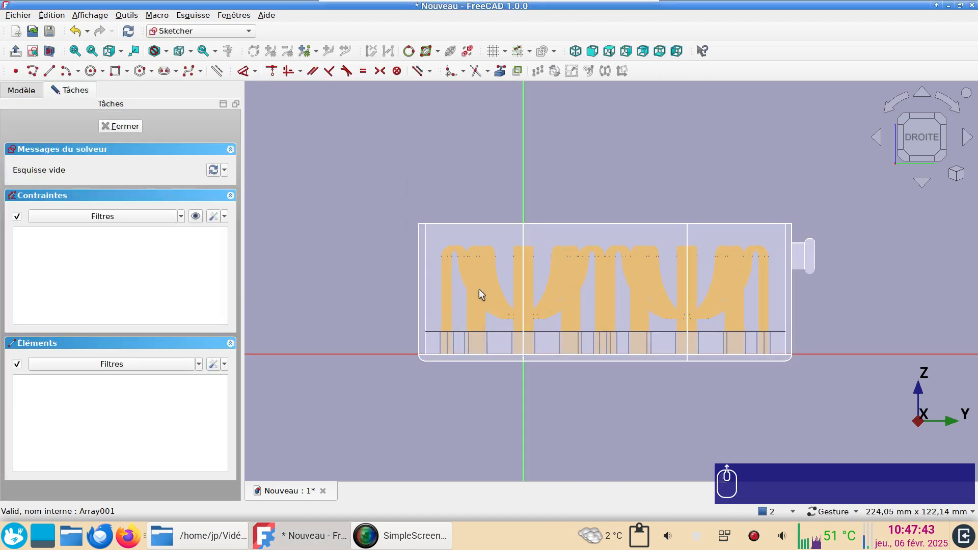
left_click(499, 72)
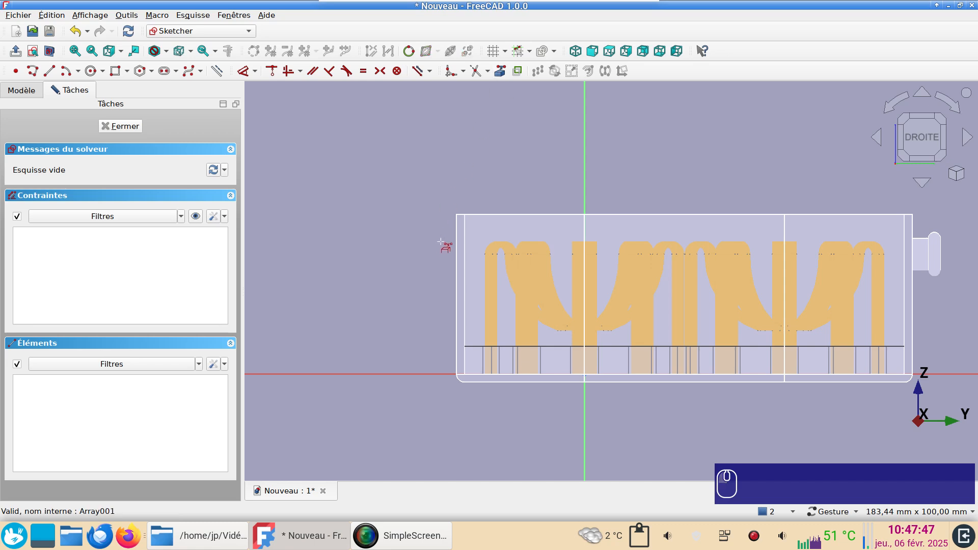
left_click(457, 256)
Draw a 3 mm radius arc outside the wall, from the referenced edge's upper endpoint over to the outer side, about a half circle.
scroll(406, 234, "up", 3)
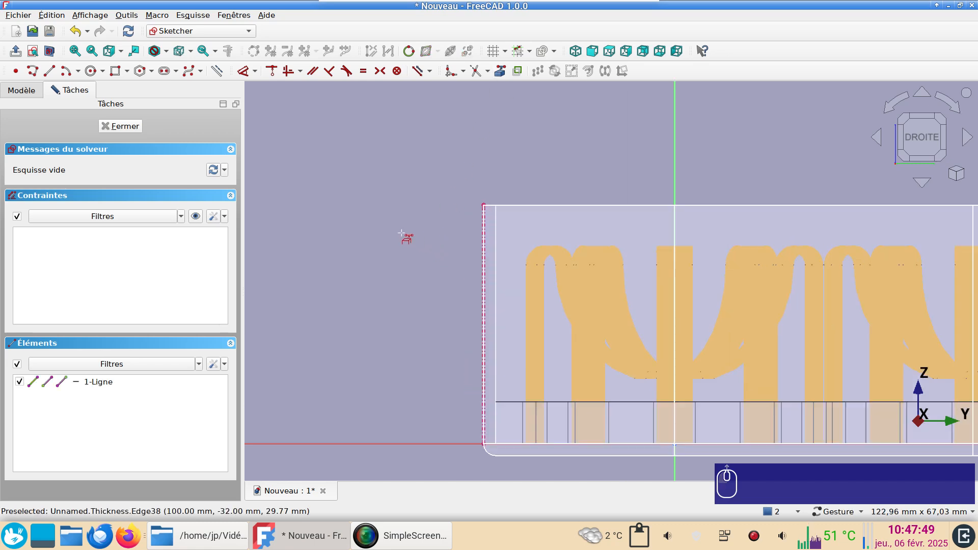
right_click_drag(409, 223, 373, 256)
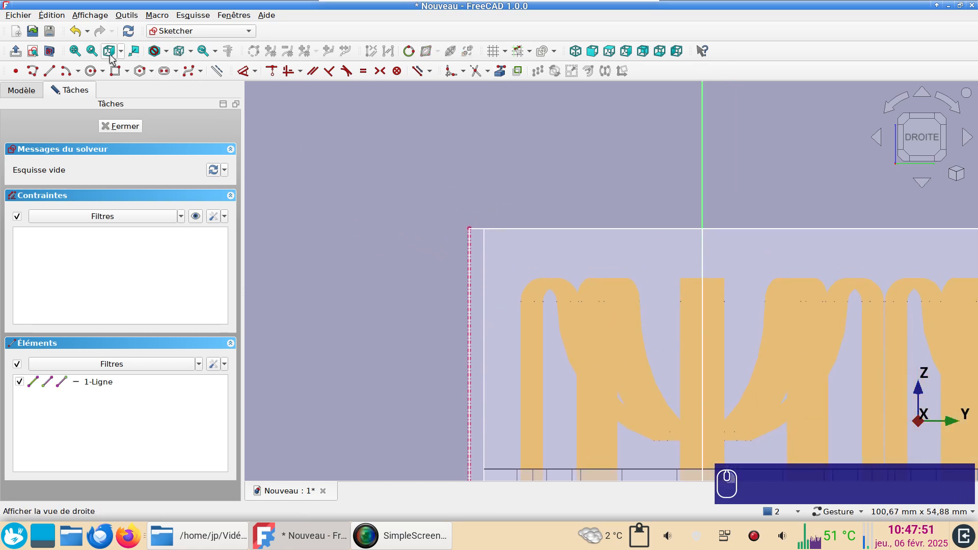
left_click(63, 75)
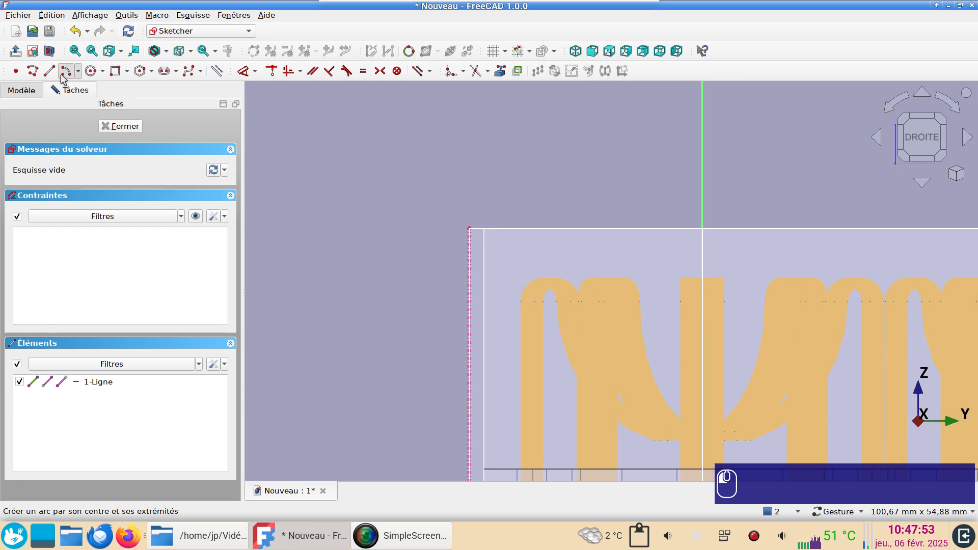
left_click(450, 227)
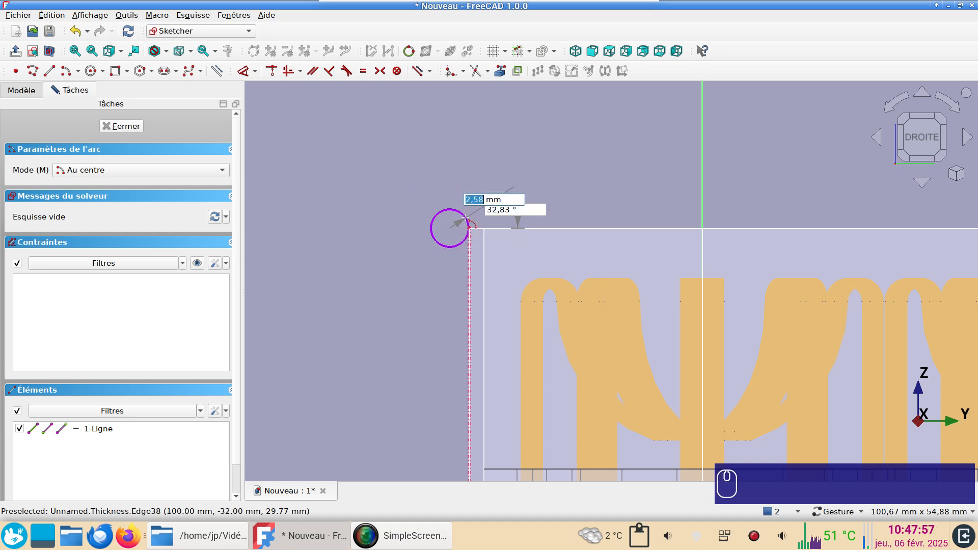
type("3")
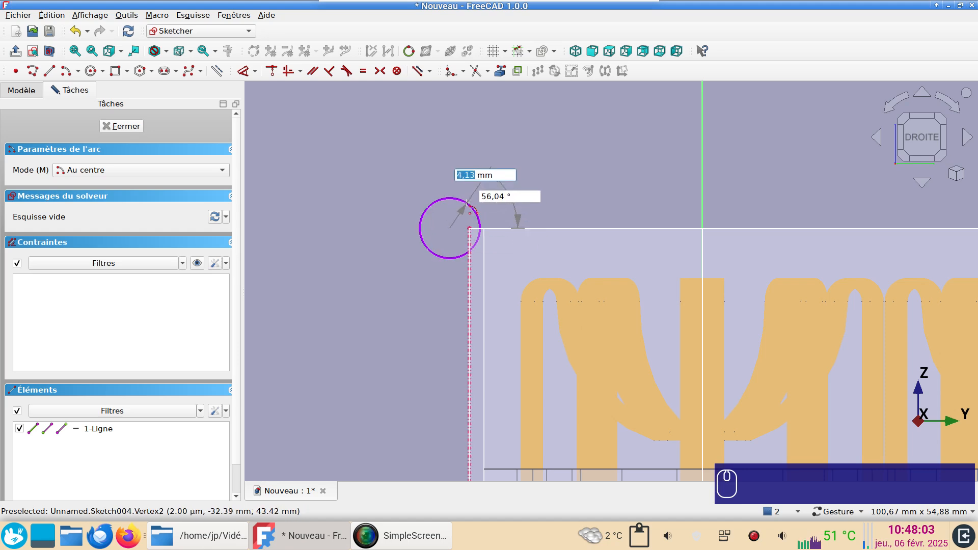
type("3")
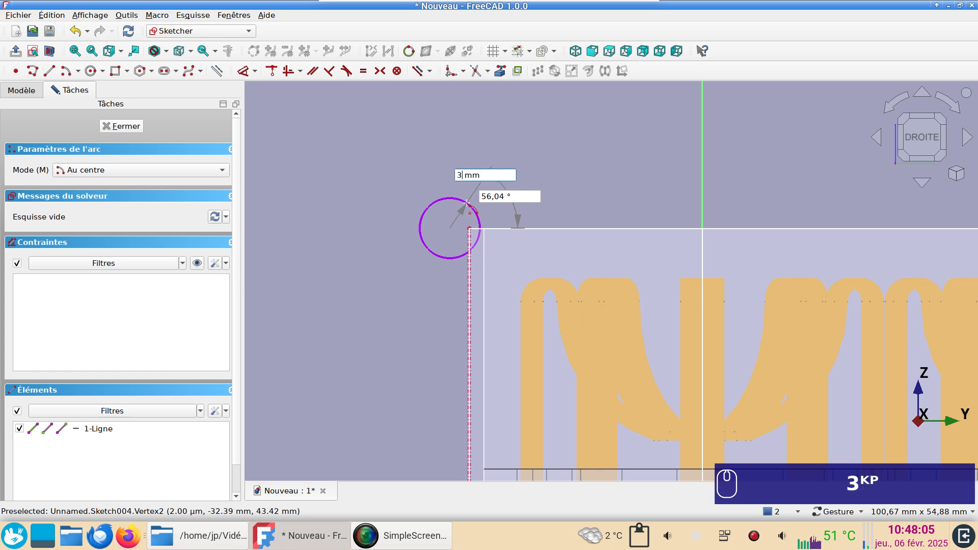
key("Return")
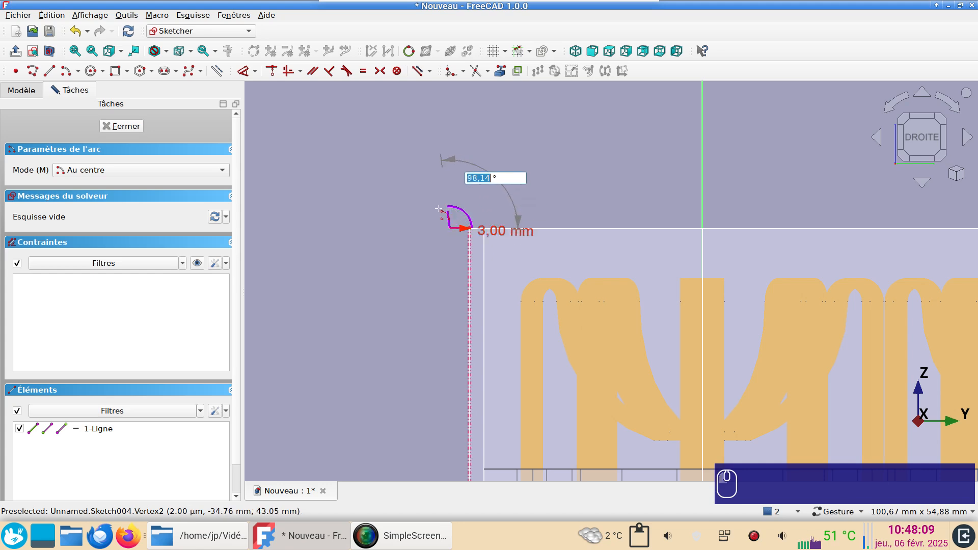
left_click(426, 234)
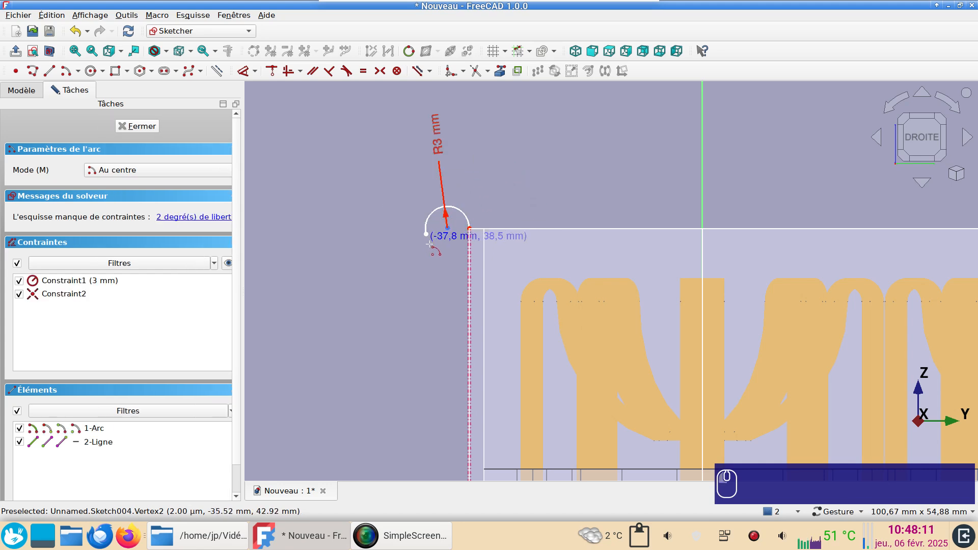
Close the profile with a polyline tangent from the arc's outer end down to a lower point and back to the wall's upper corner.
left_click(33, 71)
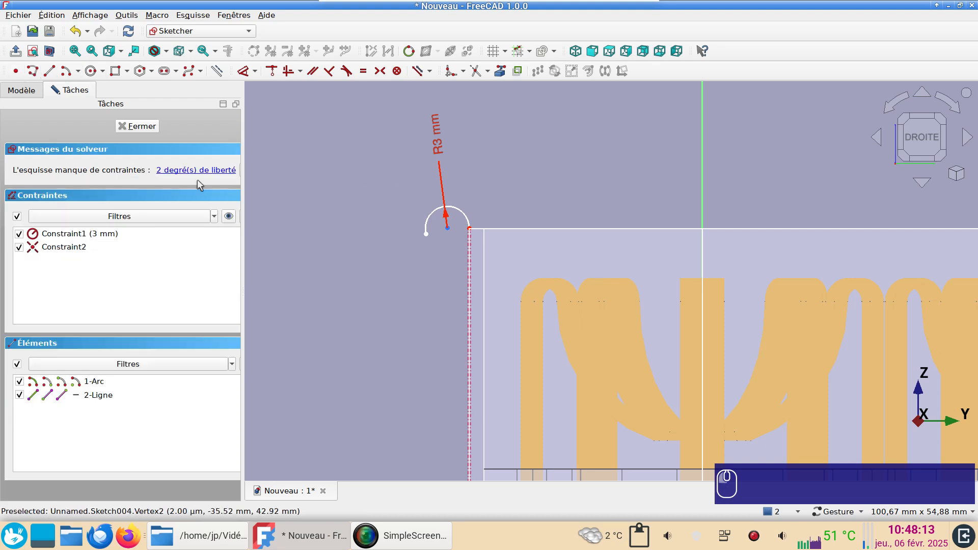
left_click(426, 234)
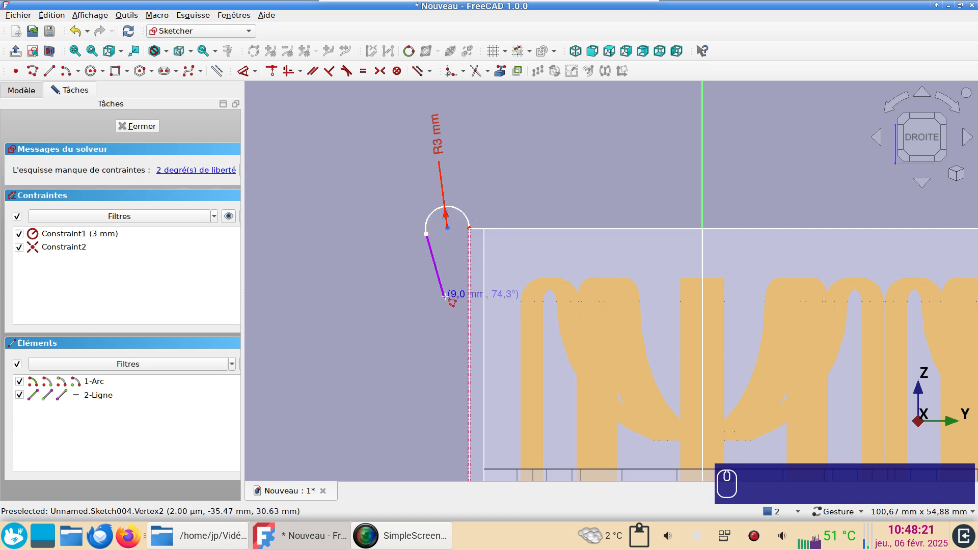
left_click(441, 289)
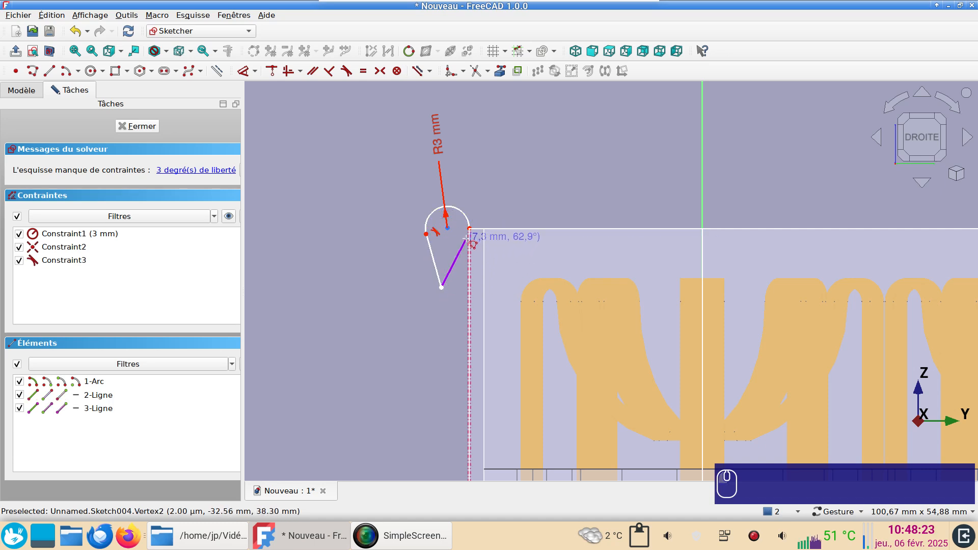
left_click(469, 229)
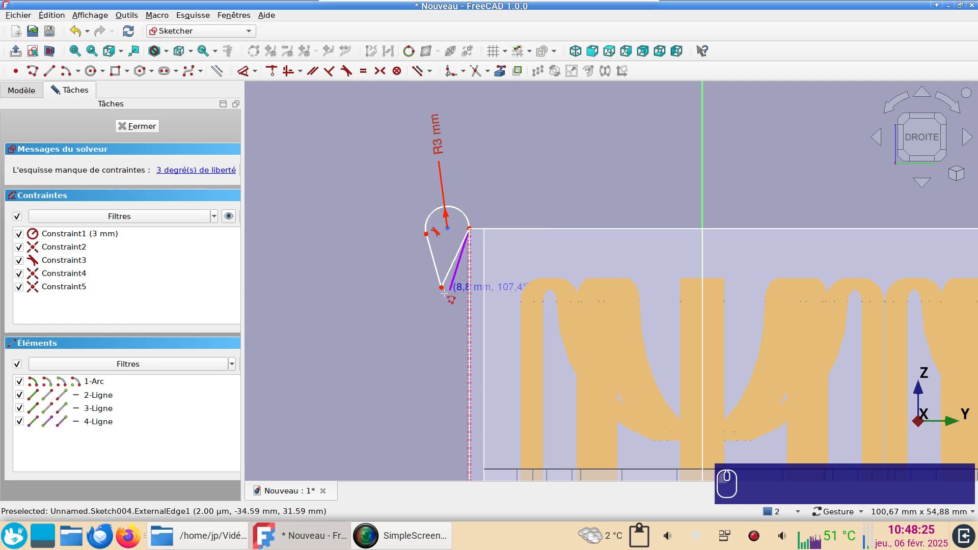
right_click(447, 289)
Give the profile's wall-side line a vertical distance of 7 mm and constrain it vertical.
left_click(448, 279)
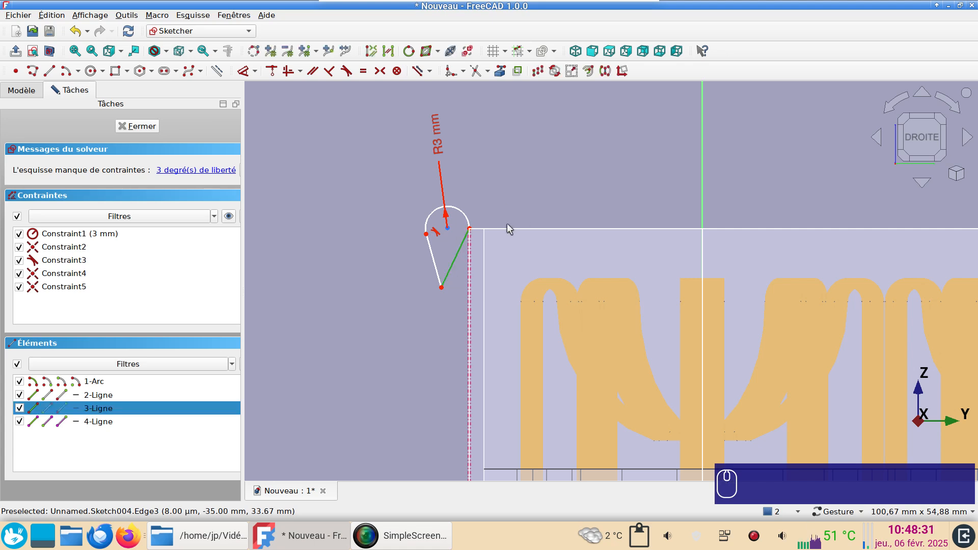
type("i")
type("7")
key("Return")
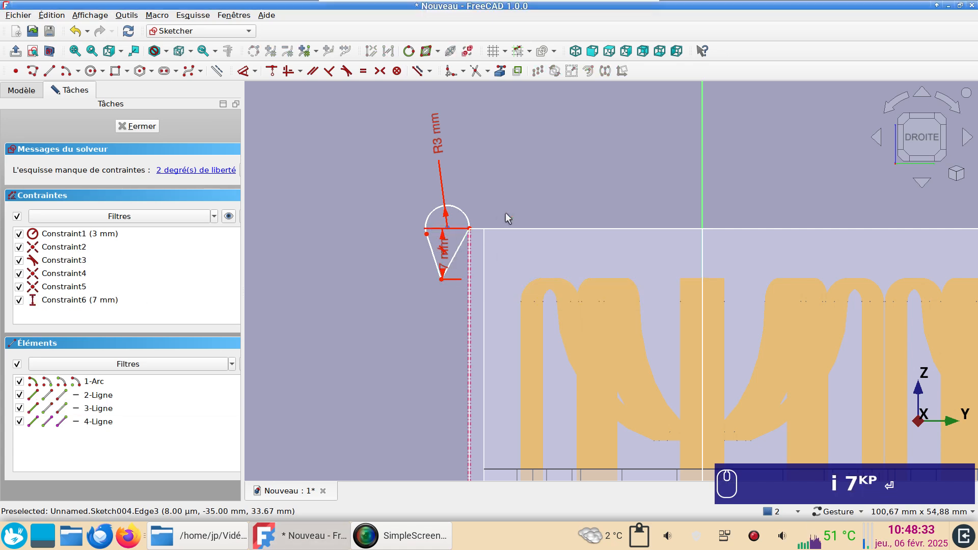
left_click(458, 254)
key("v")
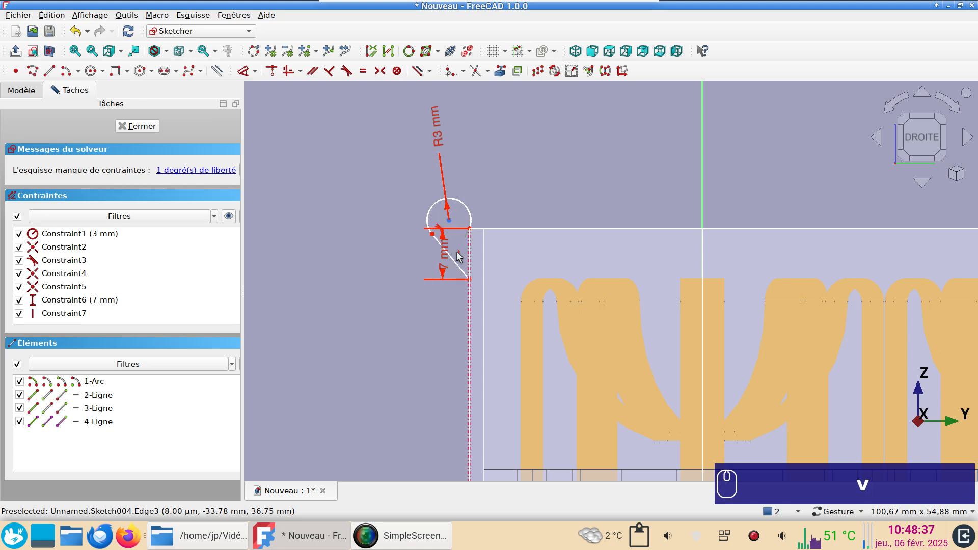
Align the arc's centre horizontally with the wall's upper corner and move the 7 mm dimension clear of the profile.
left_click(449, 221)
left_click(469, 229)
key("h")
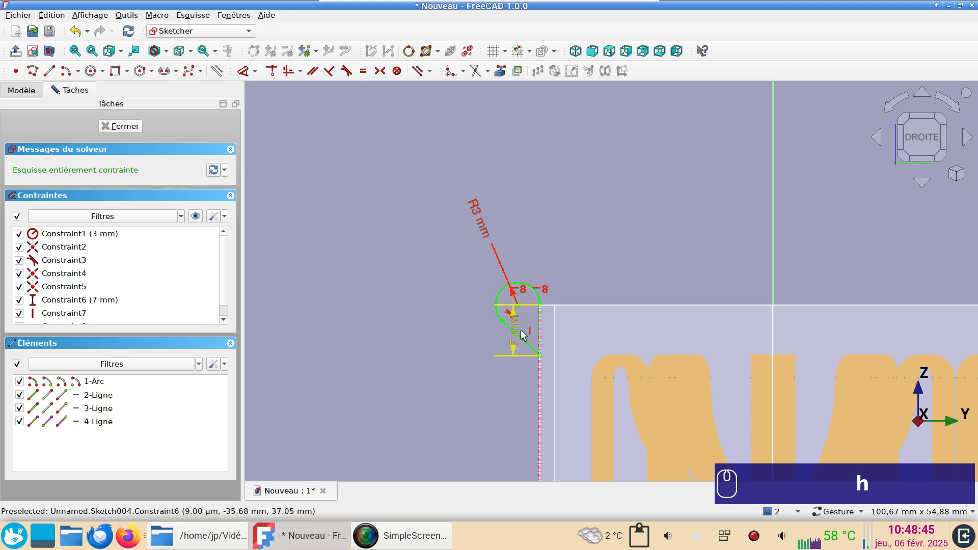
mouse_move(513, 334)
left_mouse_down()
mouse_move(443, 334)
mouse_move(552, 351)
mouse_move(573, 337)
left_mouse_up()
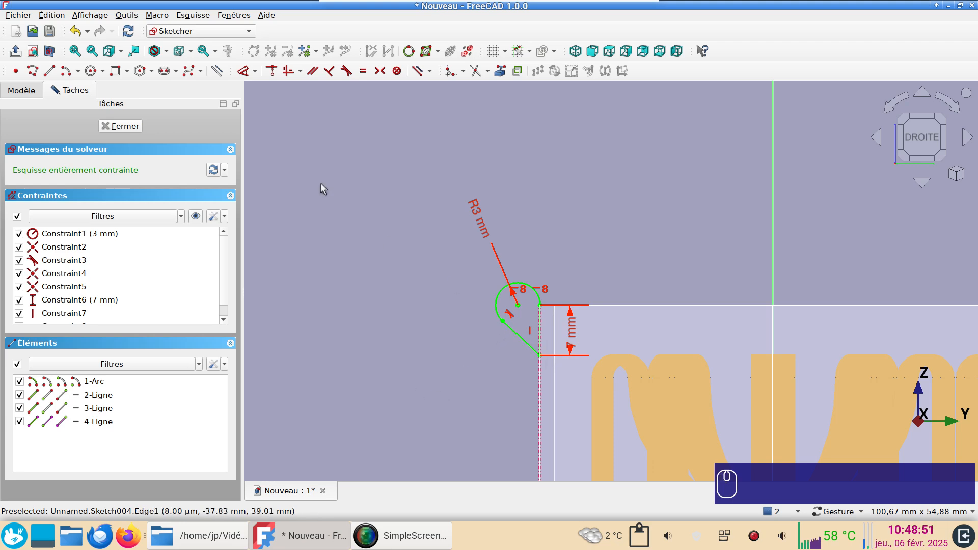
Add a 2.3 mm diameter circle concentric with the arc and close the sketch.
left_click(91, 71)
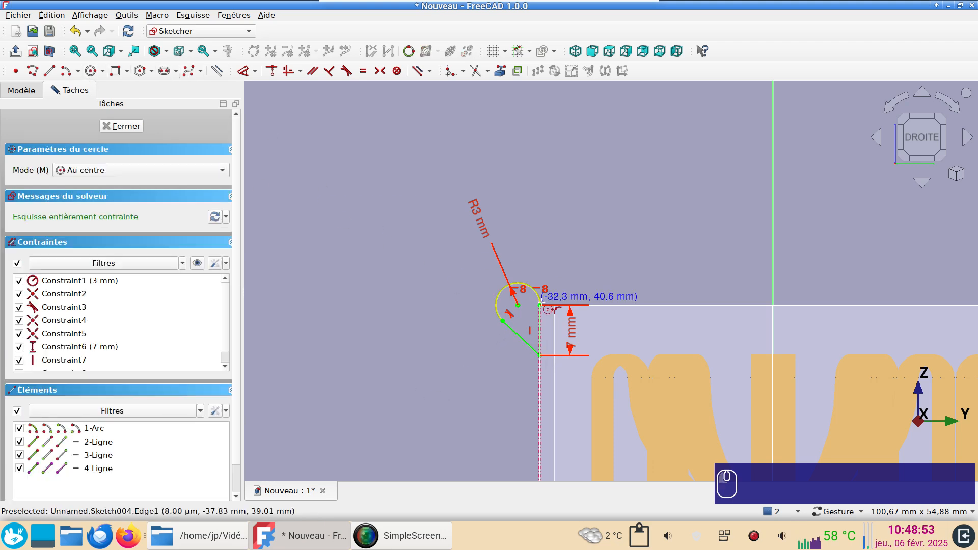
left_click(517, 305)
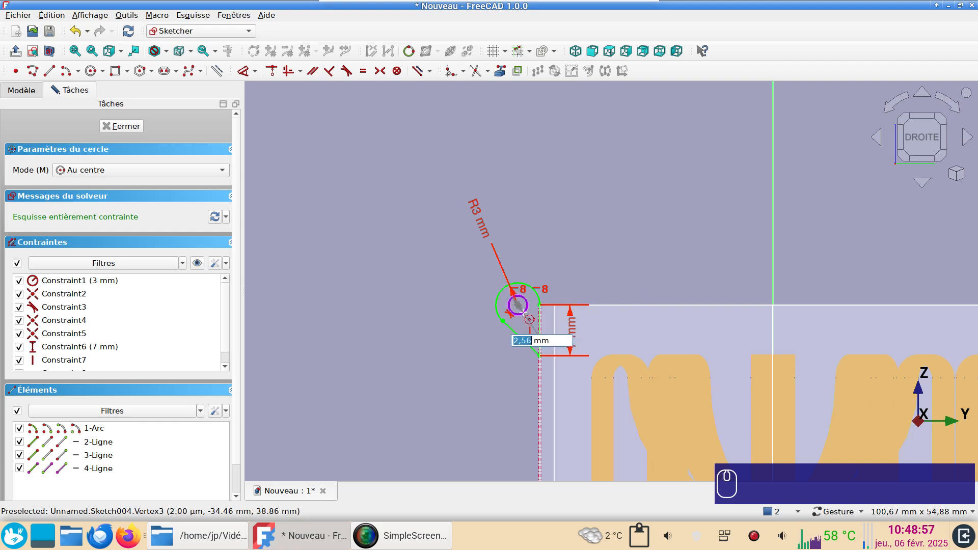
type("2.3")
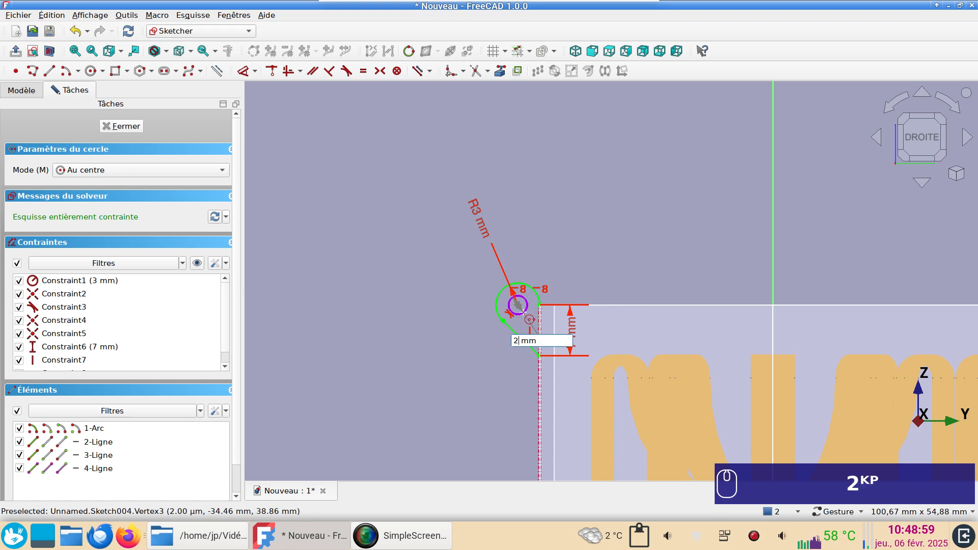
key("Return")
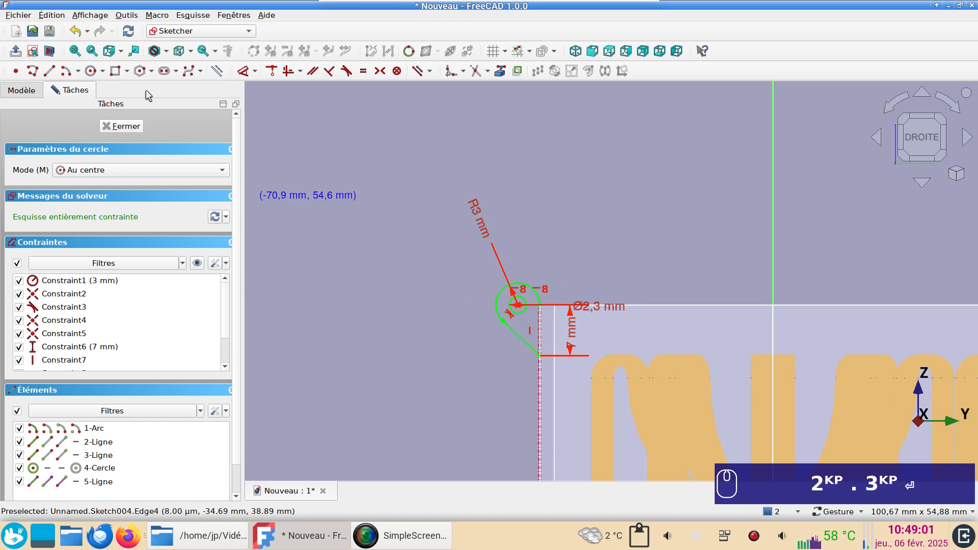
left_click(131, 128)
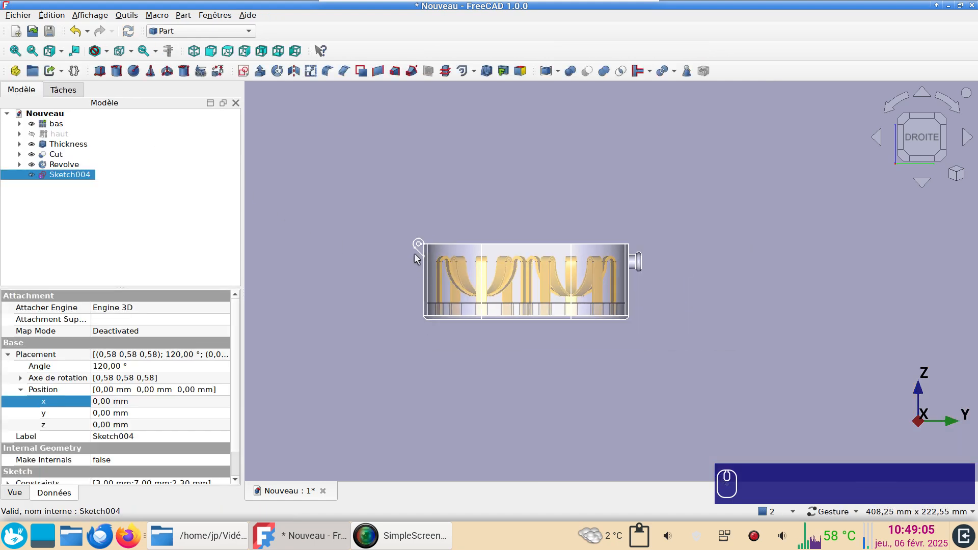
In isometric view, set Sketch004's placement position to x = 50 mm.
left_click(194, 51)
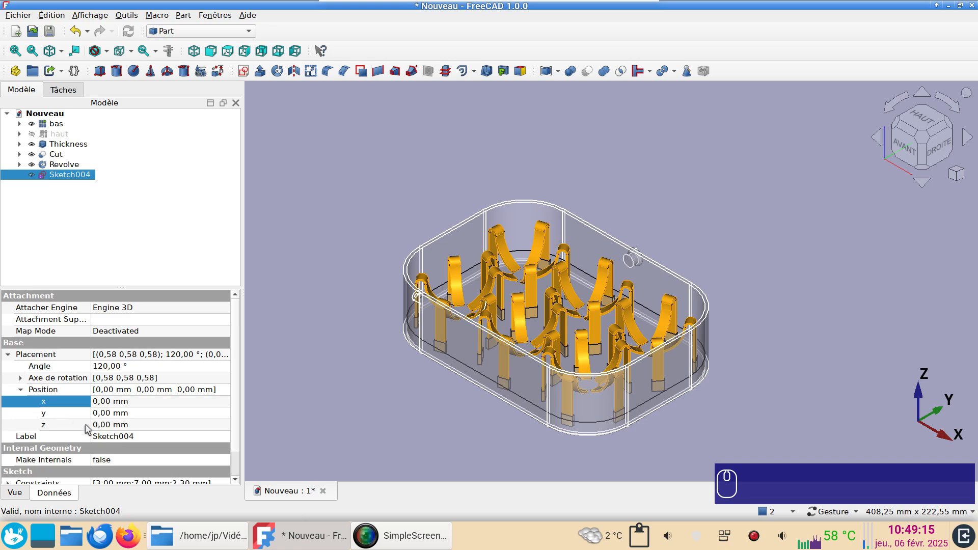
left_click(142, 402)
type("50")
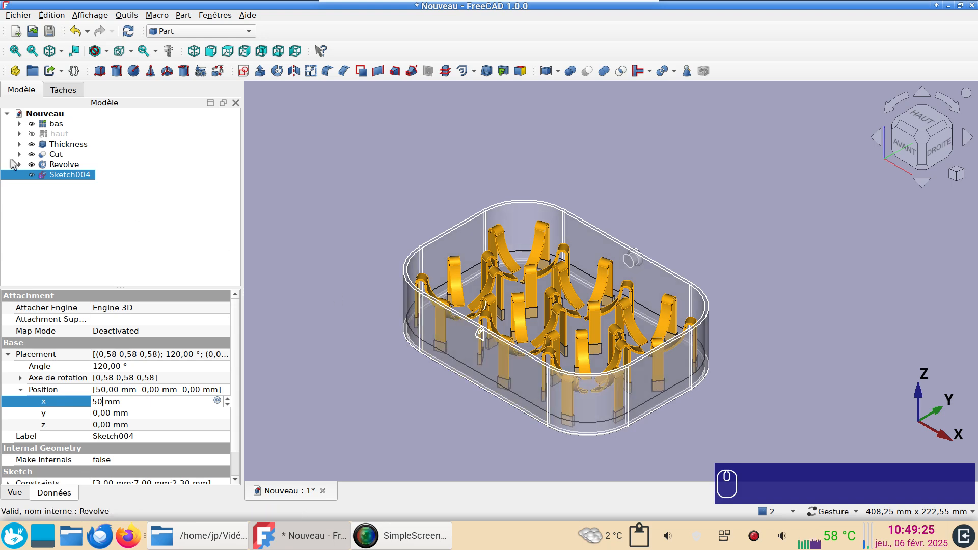
Extrude Sketch004 symmetrically by 100 mm along its normal as a solid.
left_click(50, 176)
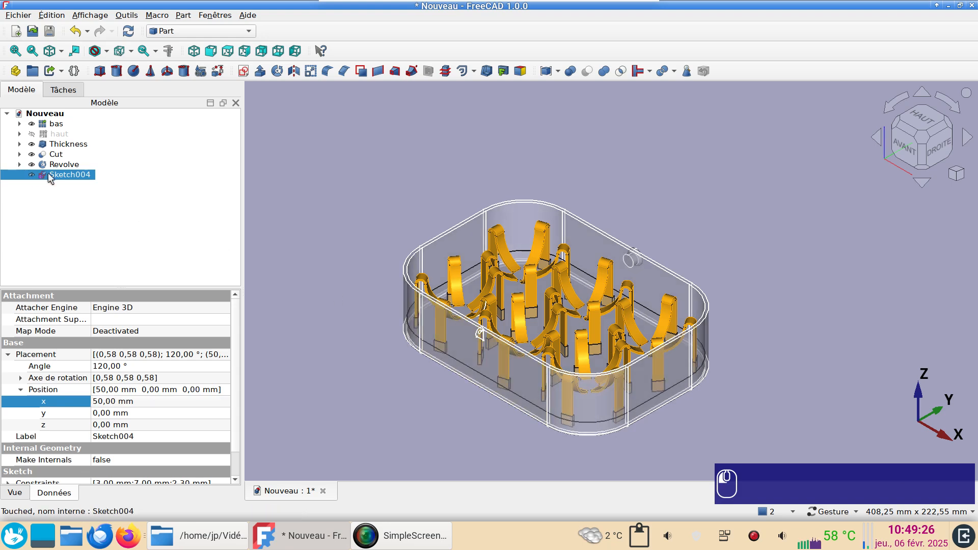
left_click(260, 71)
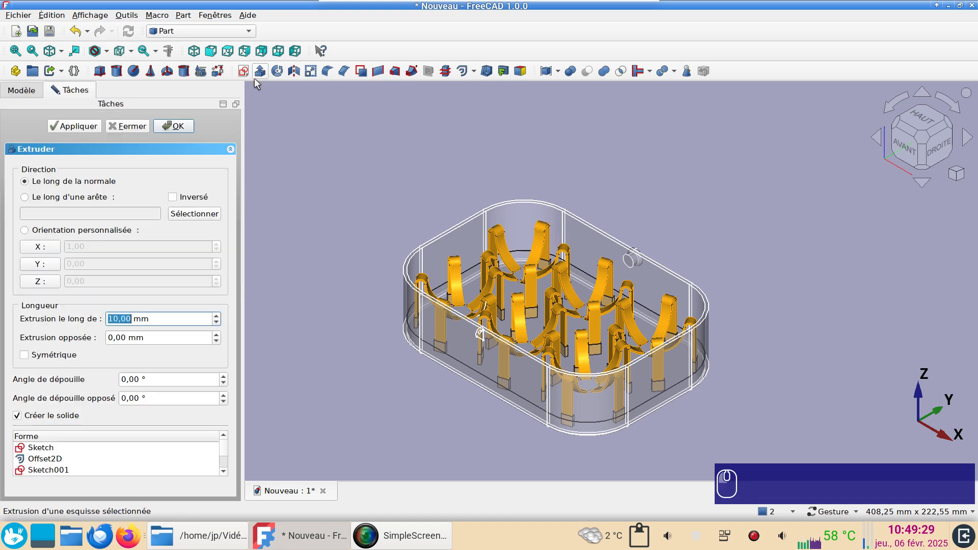
left_click(62, 353)
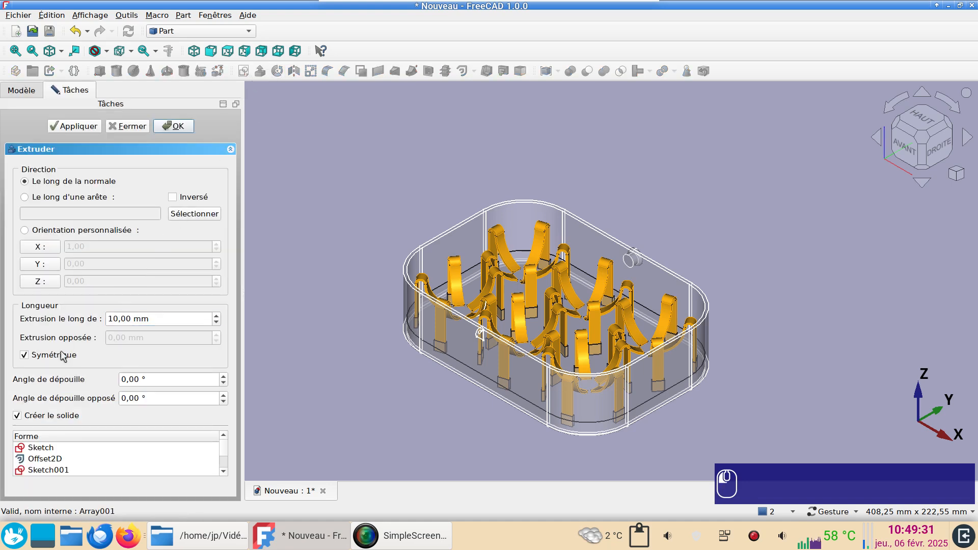
left_click(112, 320)
type("0")
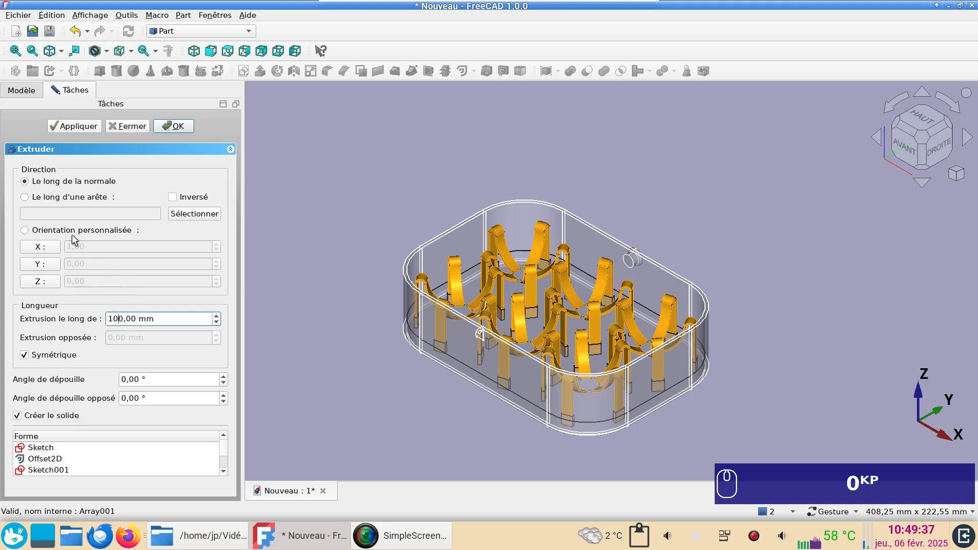
left_click(173, 126)
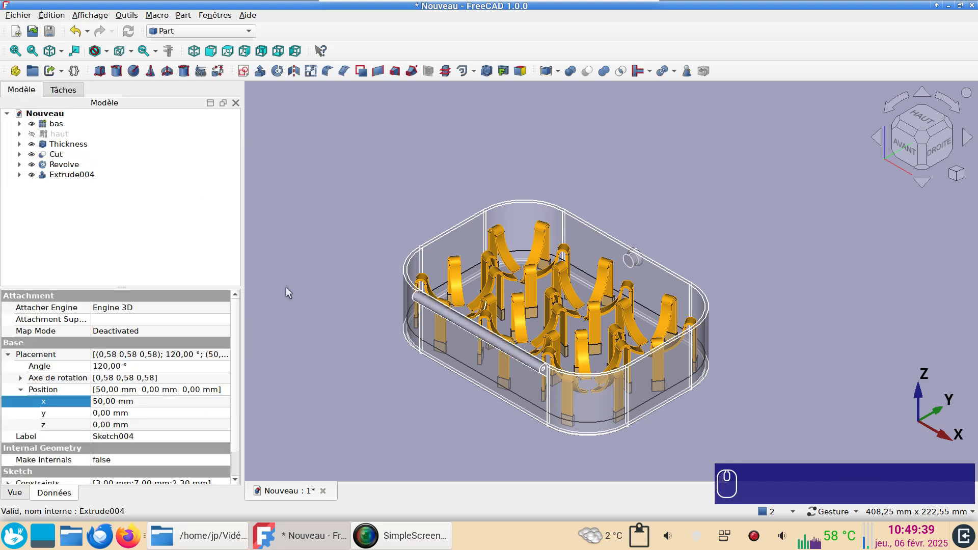
Extrude Sketch004 a second time, symmetrically by 70 mm along its normal as a solid.
left_click_drag(569, 381, 632, 361)
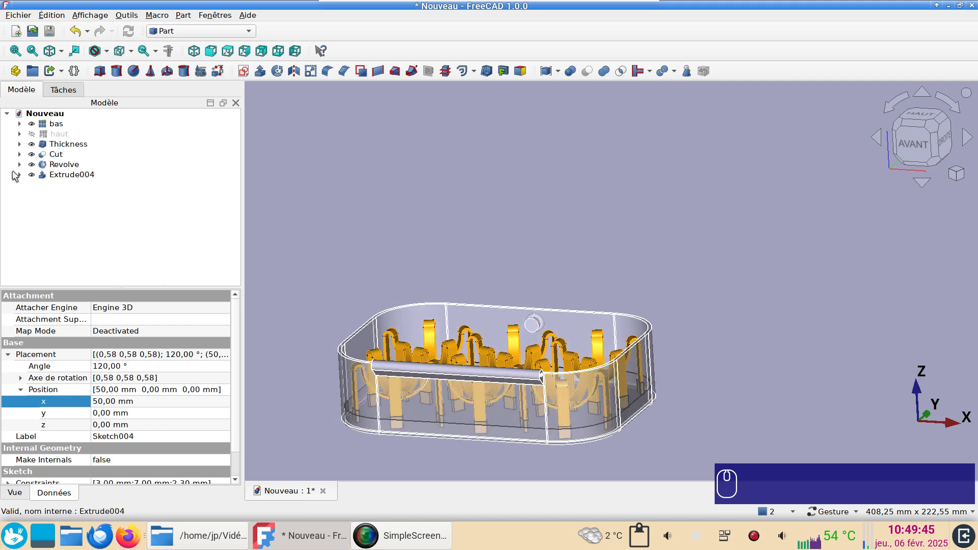
left_click(18, 175)
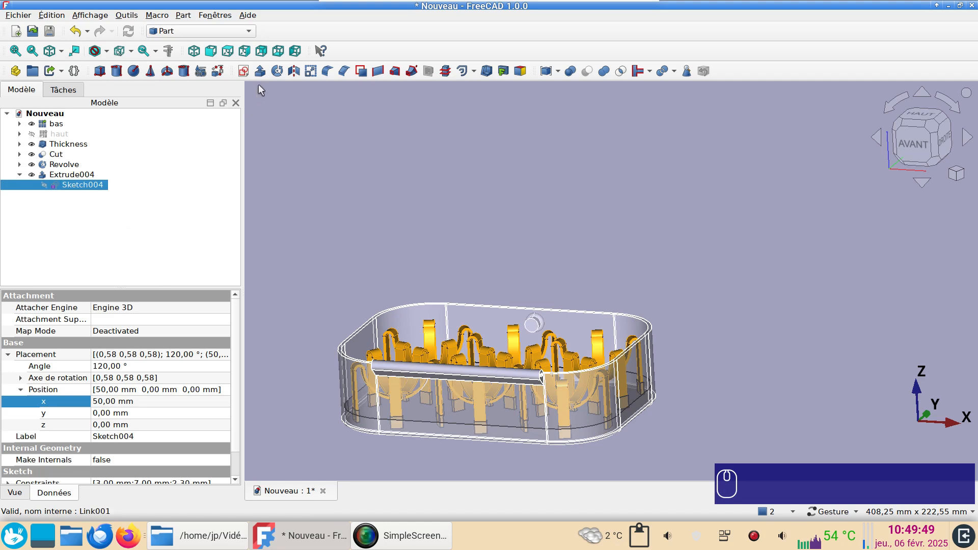
left_click(259, 71)
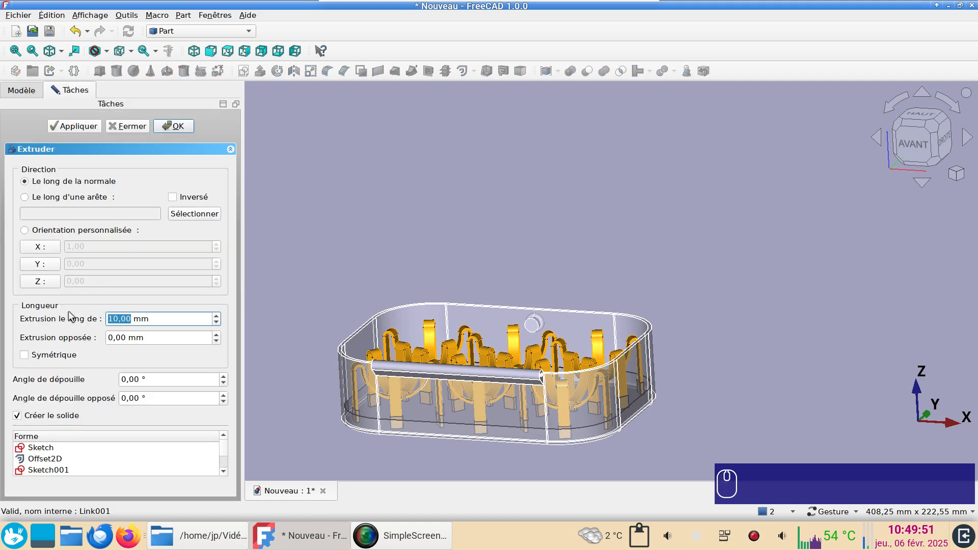
left_click(51, 354)
left_click_drag(157, 319, 68, 313)
type("70")
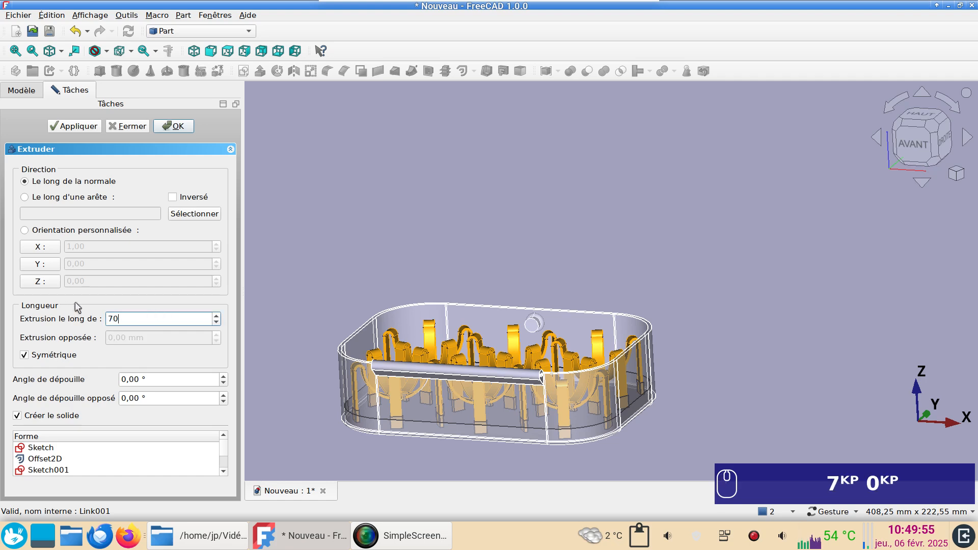
key("Return")
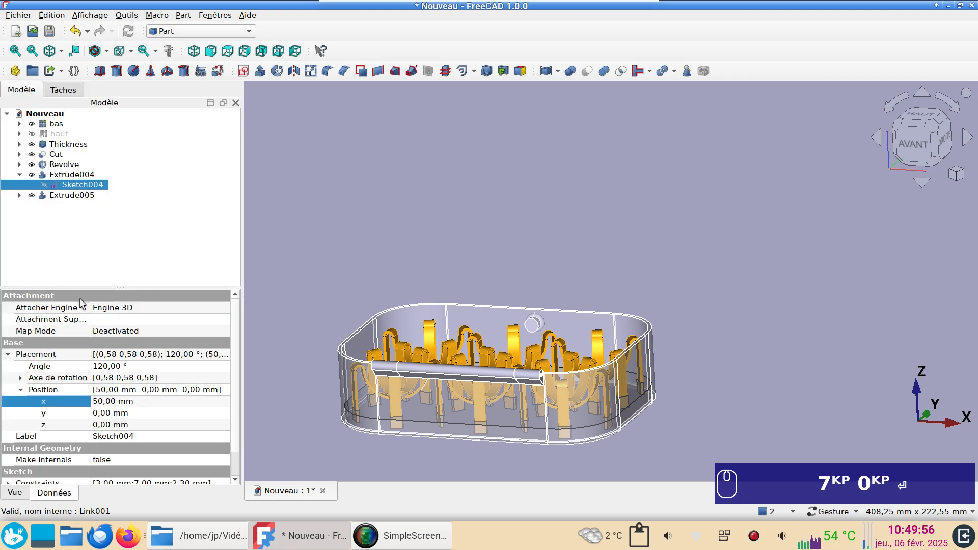
Cut the 70 mm extrusion out of the 100 mm hinge extrusion, leaving a hinge knuckle at each end.
left_click(69, 174)
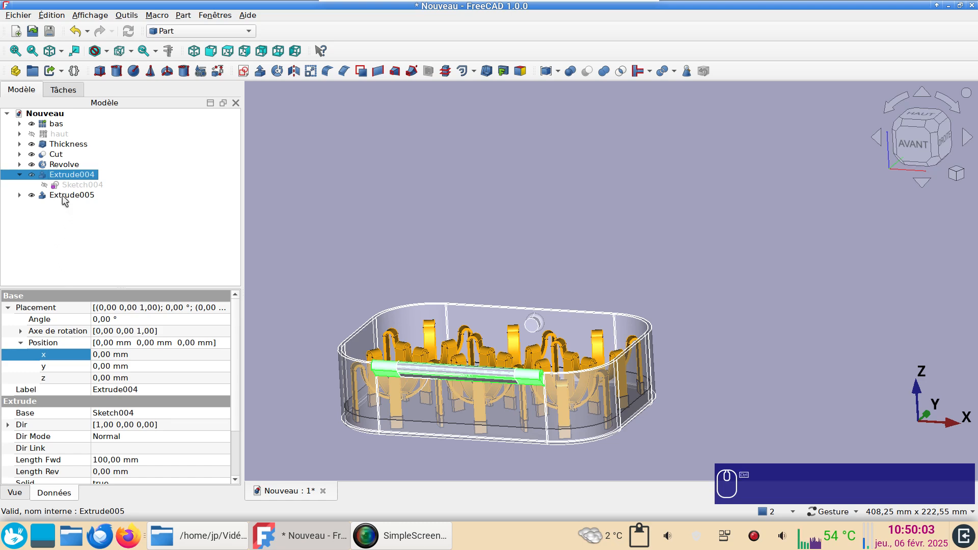
left_click(60, 196, "ctrl")
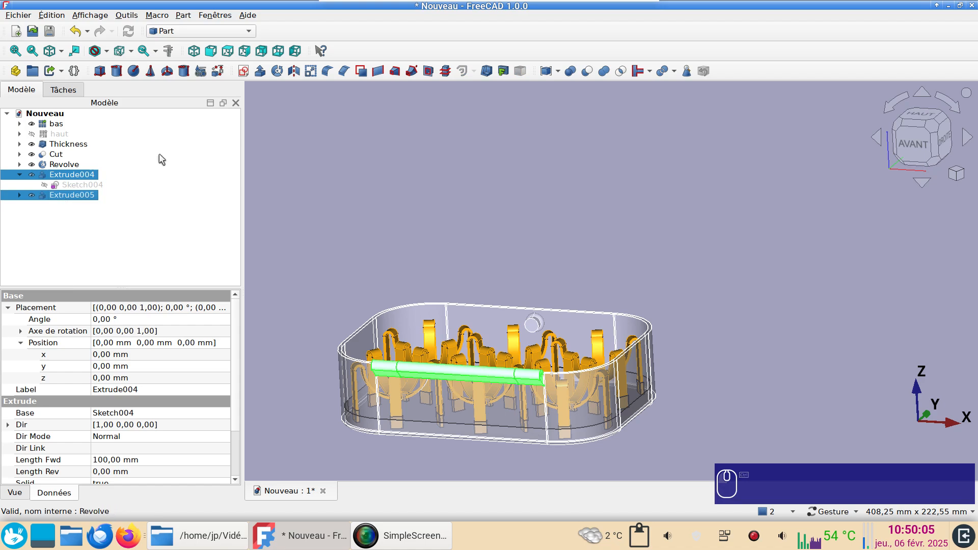
left_click(585, 71)
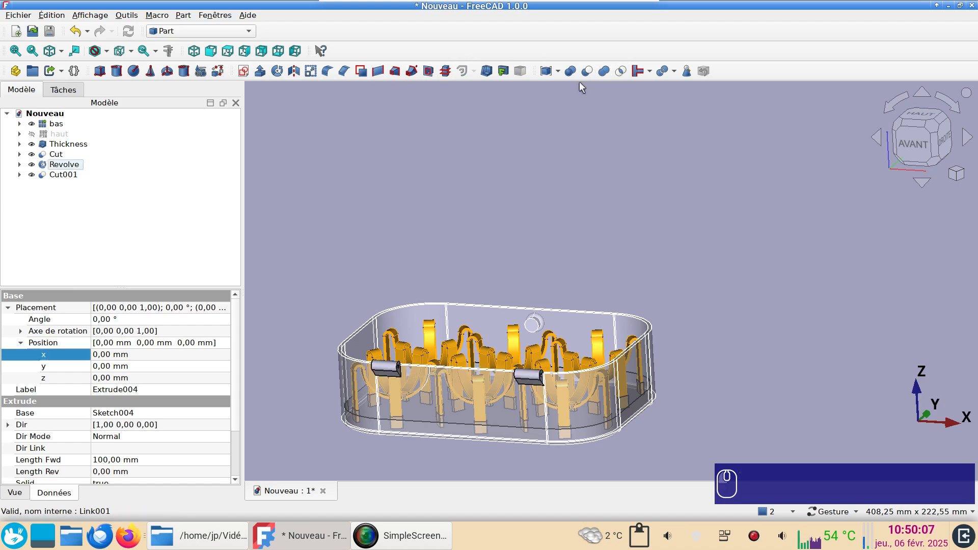
left_click_drag(663, 251, 428, 335)
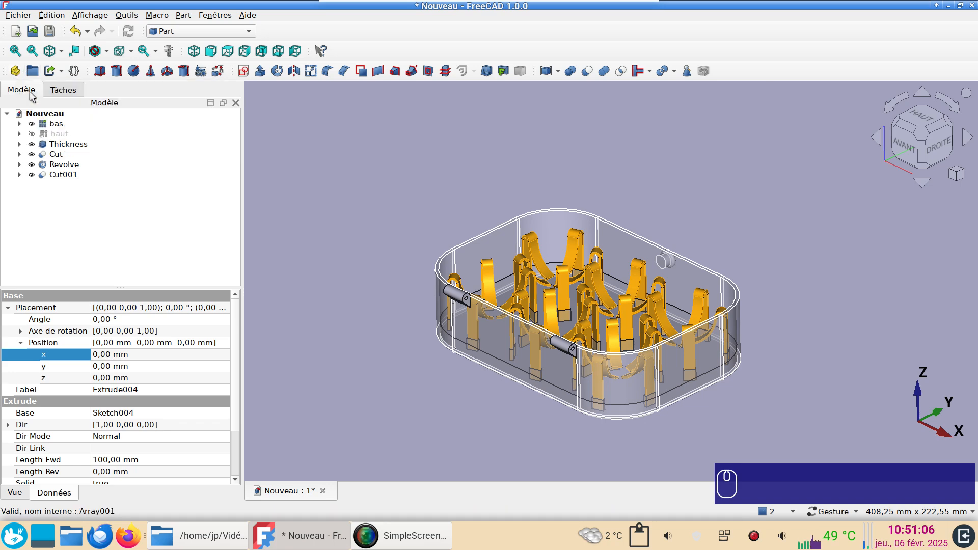
left_click(98, 227)
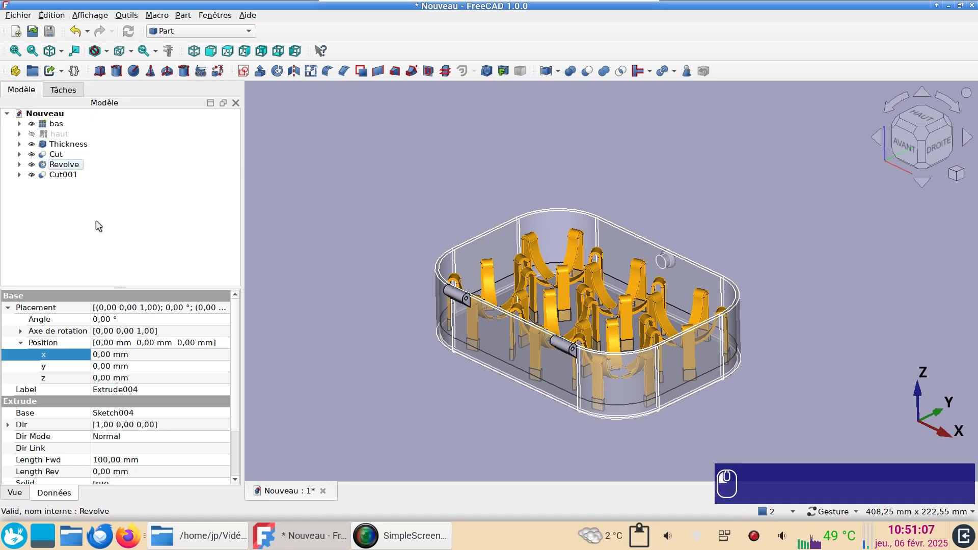
left_click(32, 71)
left_click(62, 185)
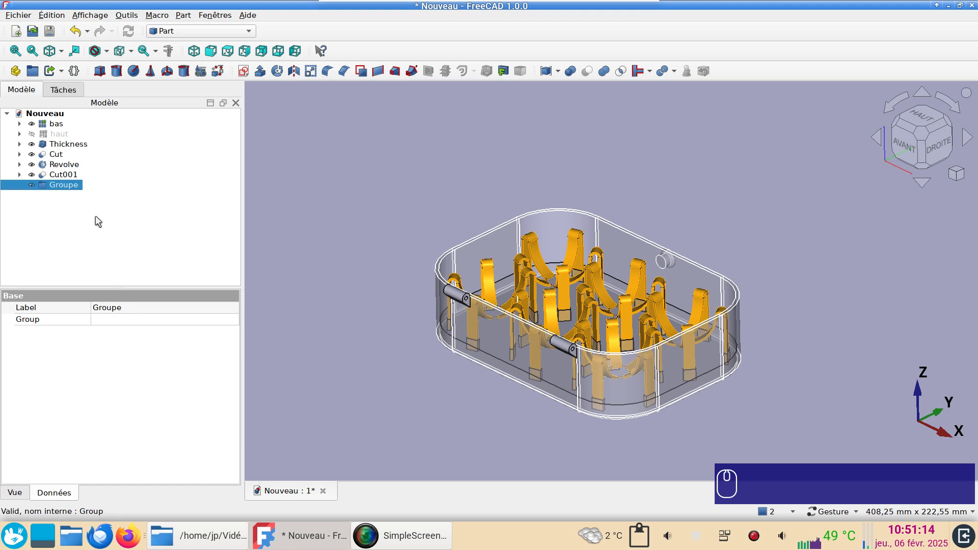
key("Delete")
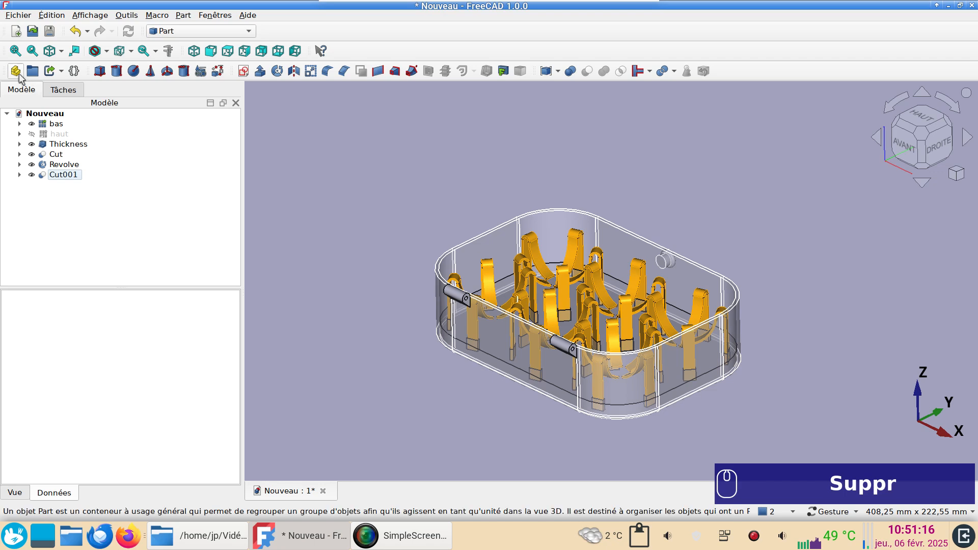
Create a Part container in the document and check whether it is set as the active object.
left_click(18, 75)
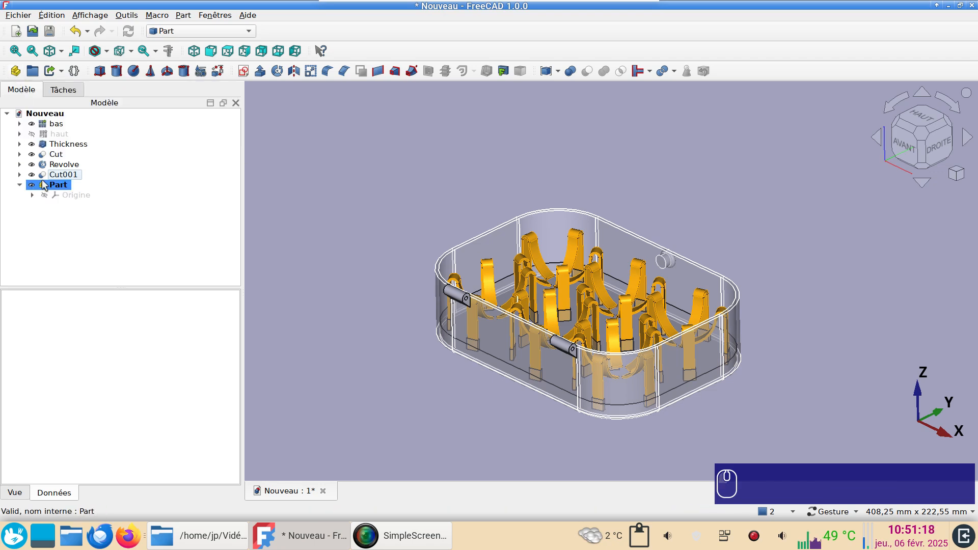
left_click(44, 184)
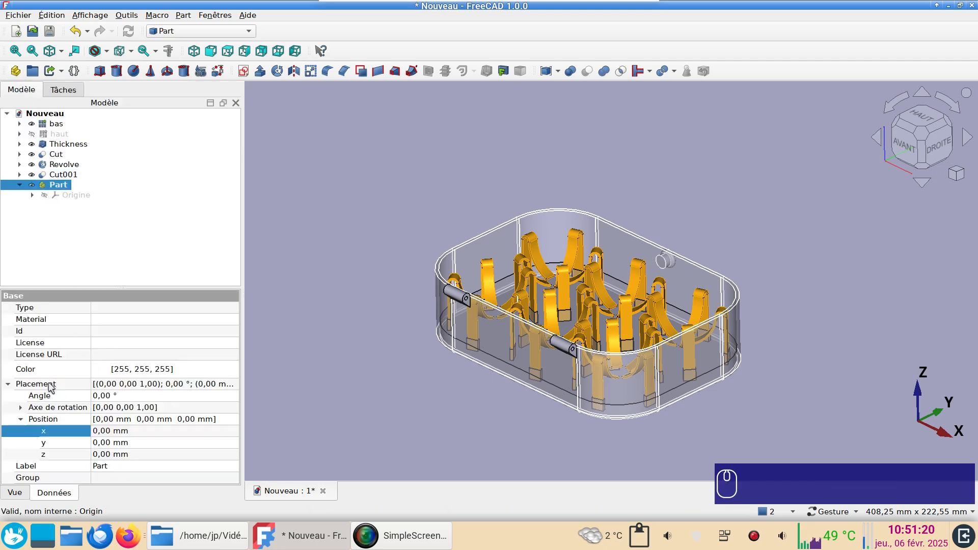
left_click(82, 239)
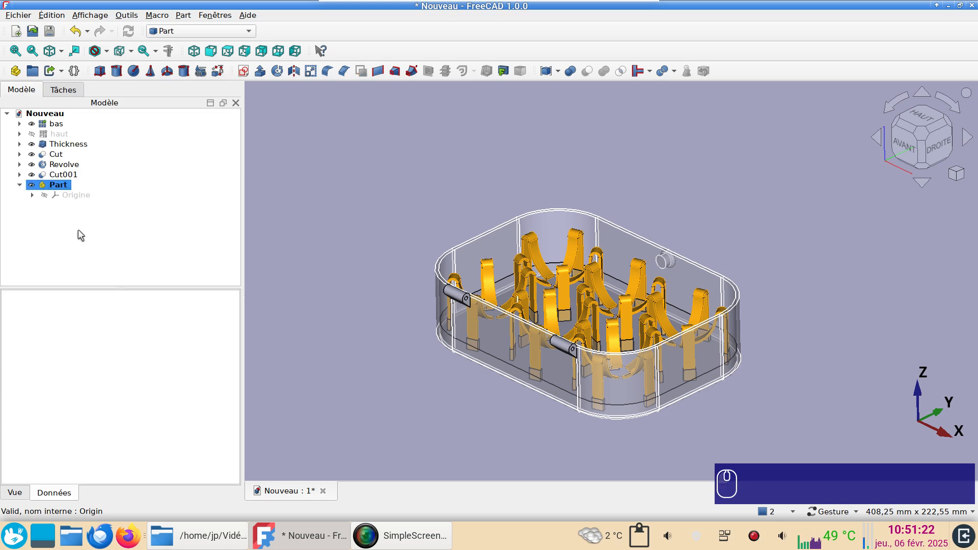
left_click(62, 186)
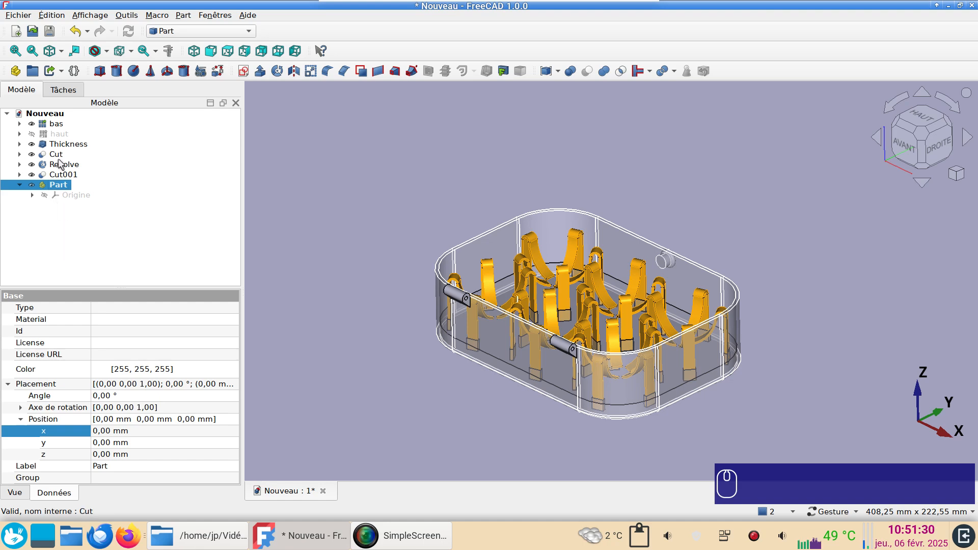
right_click(69, 189)
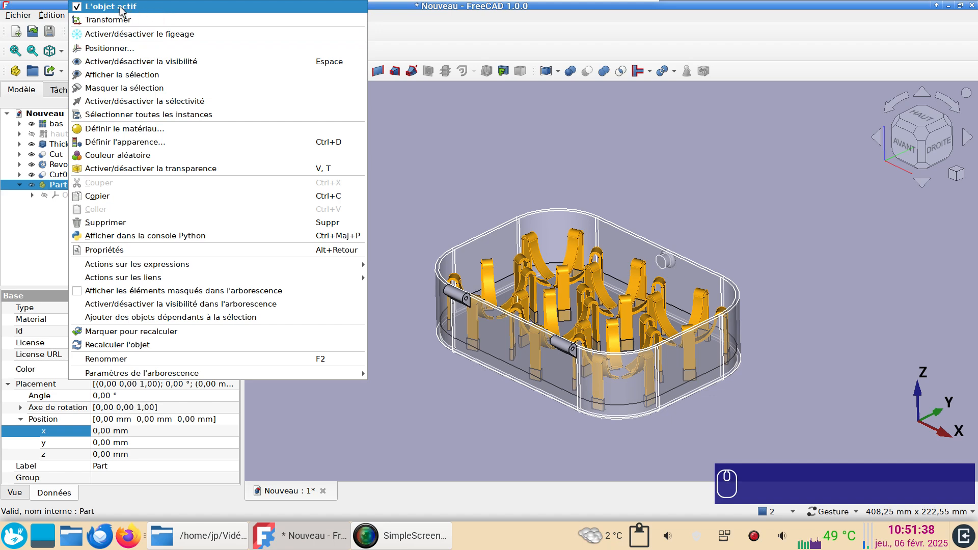
left_click(478, 118)
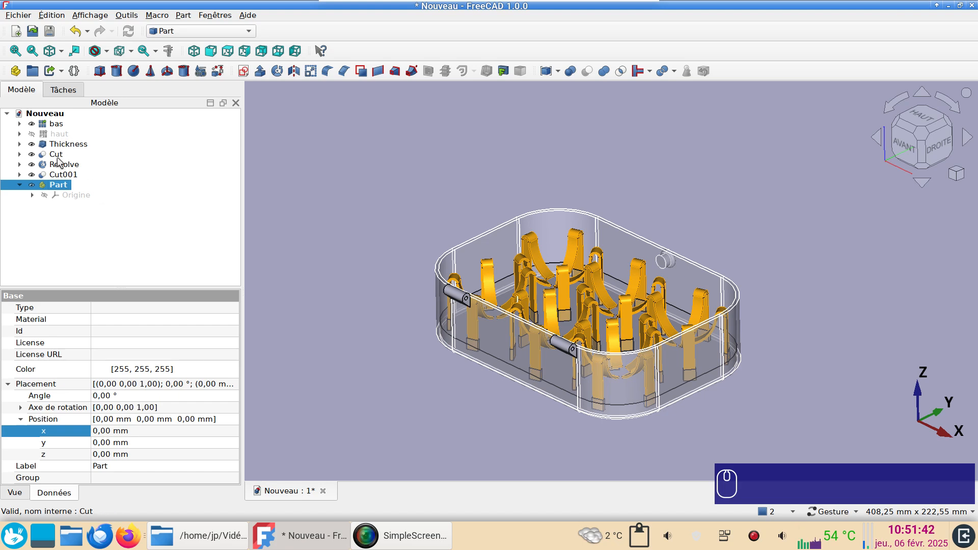
Move Thickness, Cut, Revolve and Cut001 into the Part container, collapse it and toggle its visibility off and on.
left_click_drag(59, 146, 58, 192)
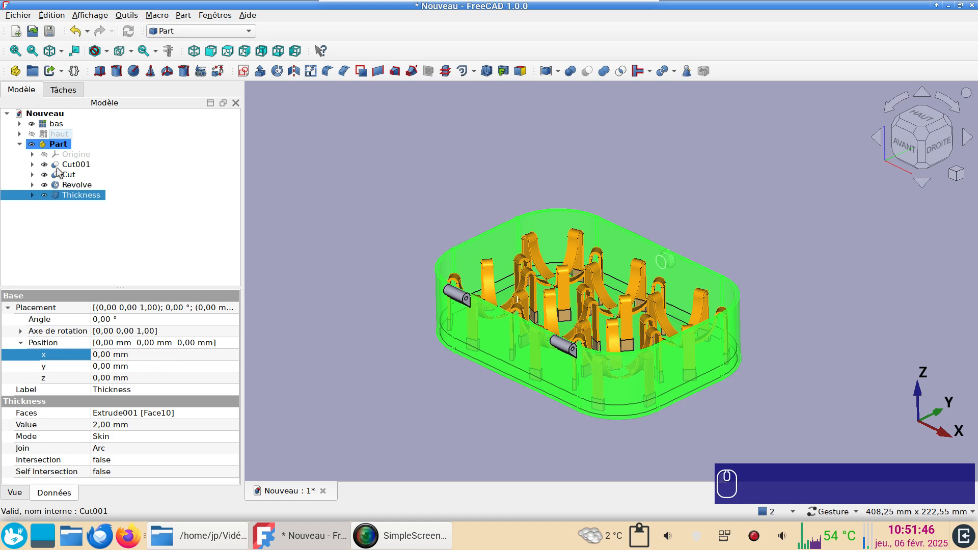
left_click(19, 145)
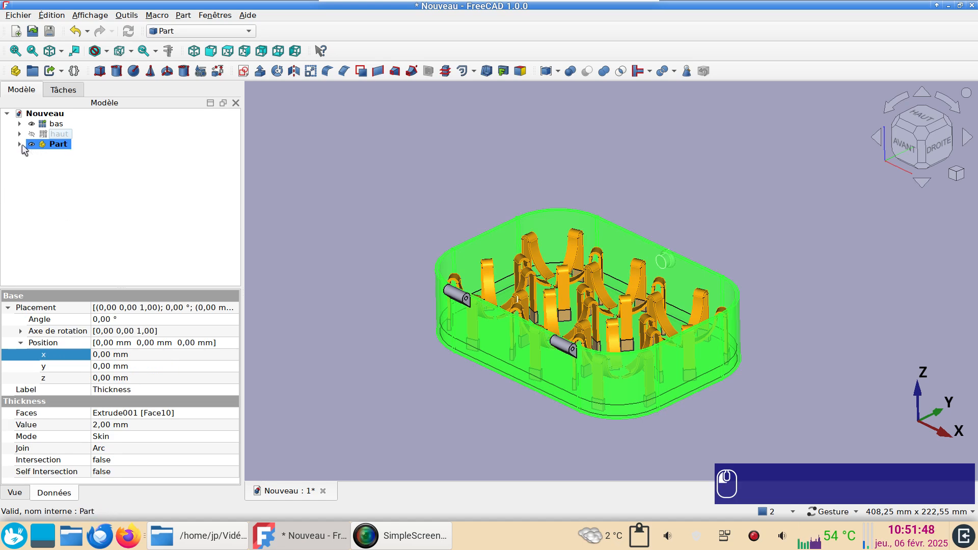
left_click(56, 146)
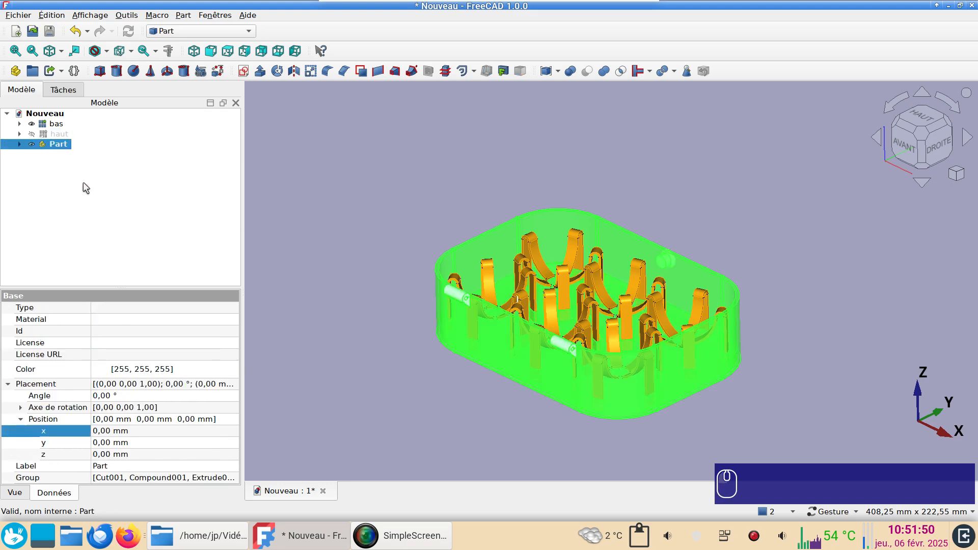
key("space")
key("space")
Duplicate the Part container together with all its dependent objects.
left_click(52, 16)
left_click(106, 94)
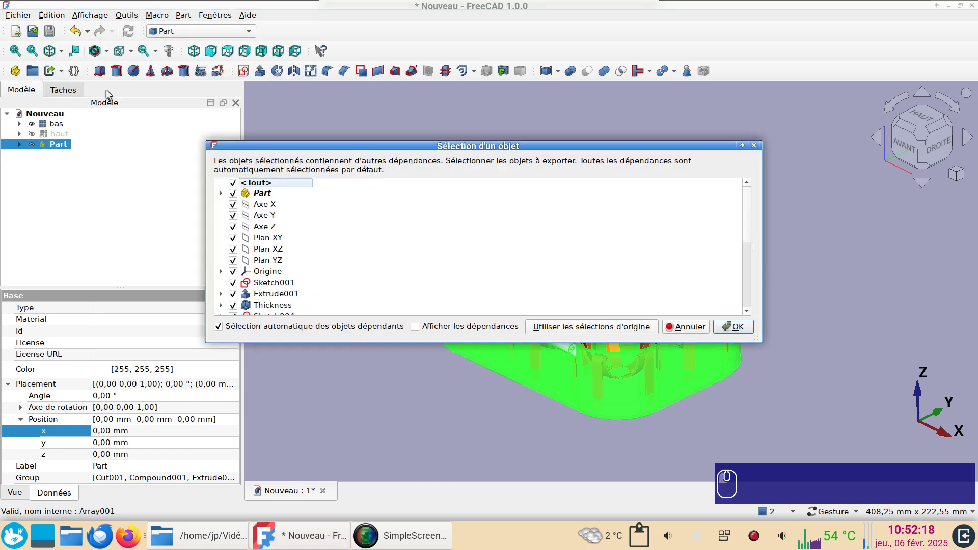
left_click(733, 326)
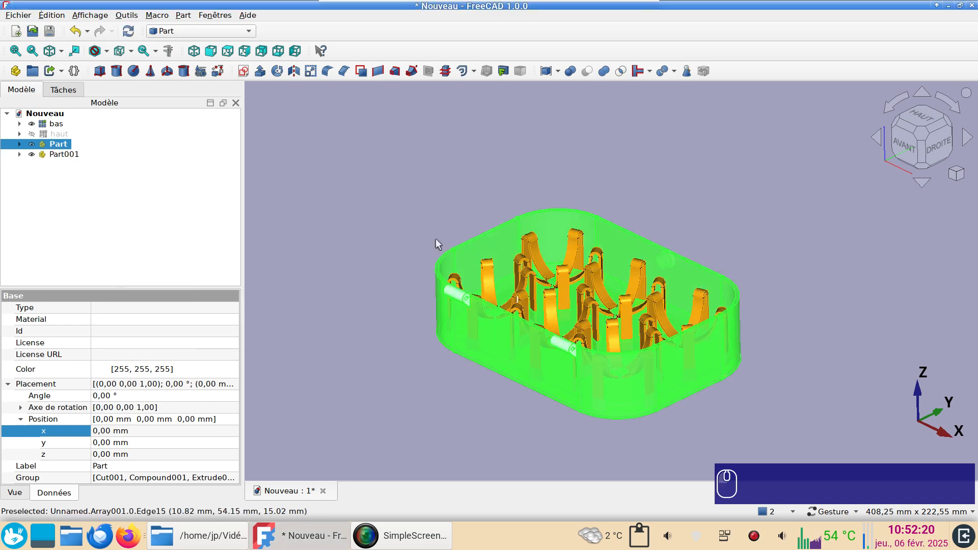
Rotate the duplicate Part001 by an angle of 180° with its rotation axis set to x = 0, y = 1, z = 0.
left_click(69, 154)
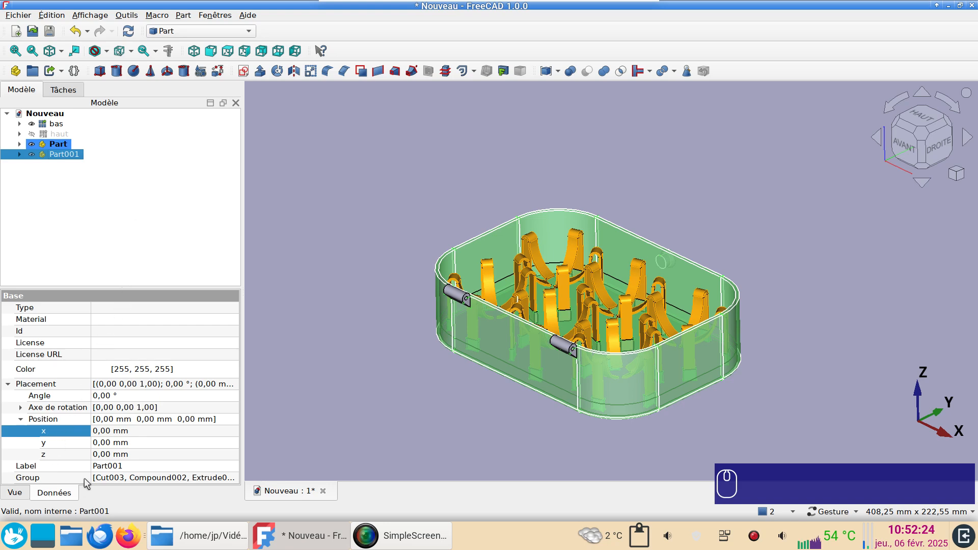
left_click(128, 395)
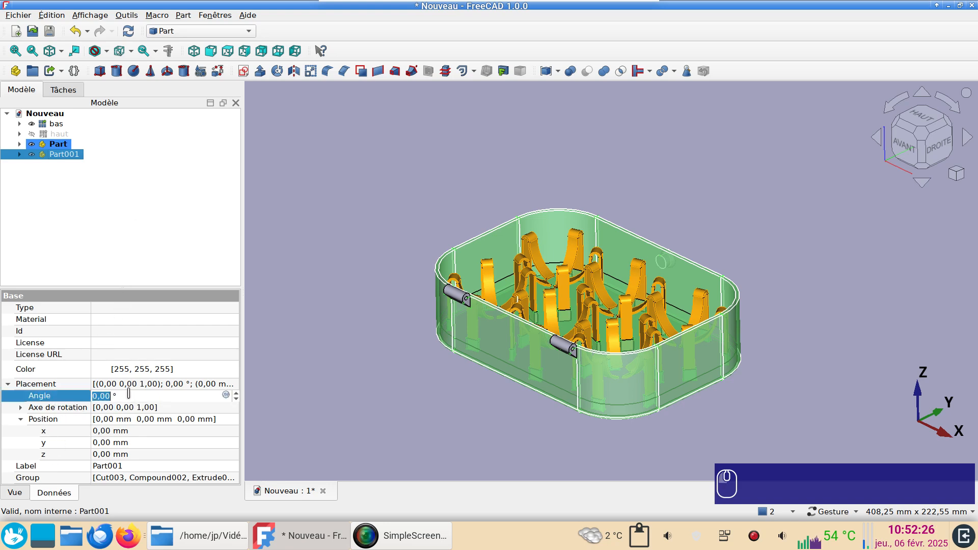
type("180")
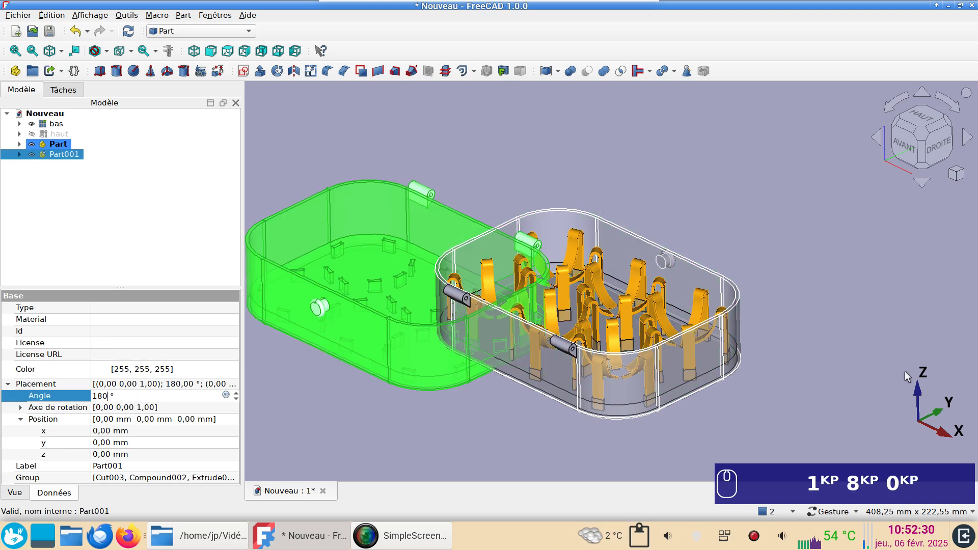
left_click(22, 409)
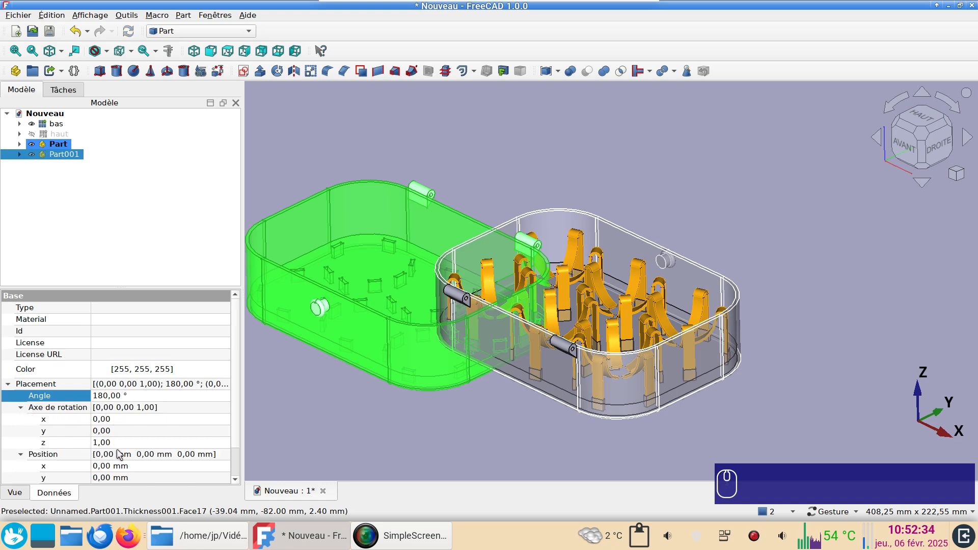
left_click(119, 443)
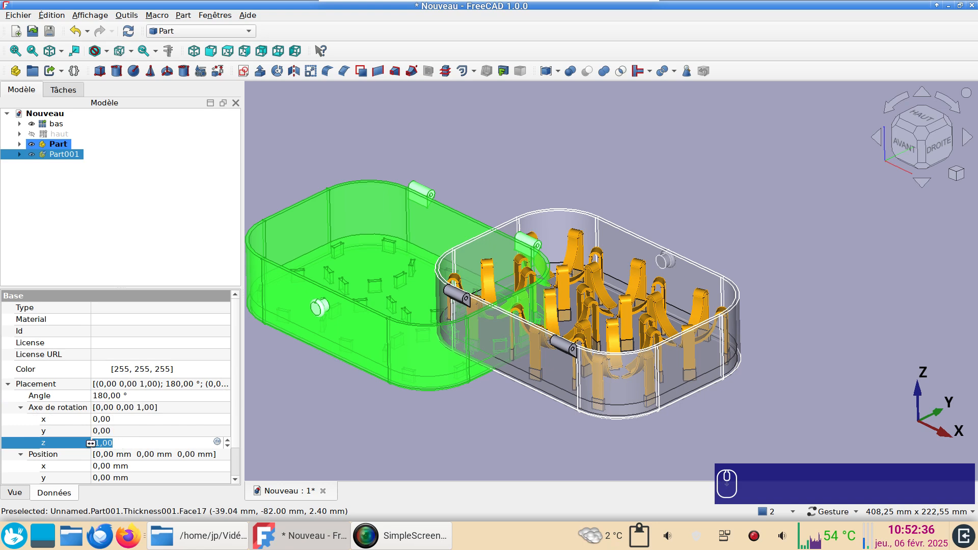
scroll(119, 447, "up", 1)
left_click(120, 432)
scroll(121, 431, "up", 1)
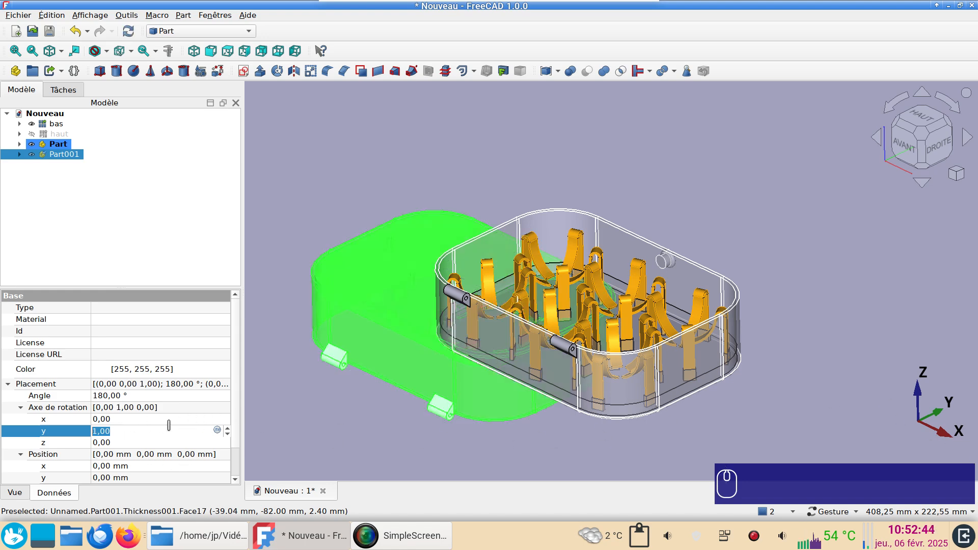
Set Part001's placement position to x = 100 mm and z = 80 mm so it sits upside down on the original box.
left_click(124, 466)
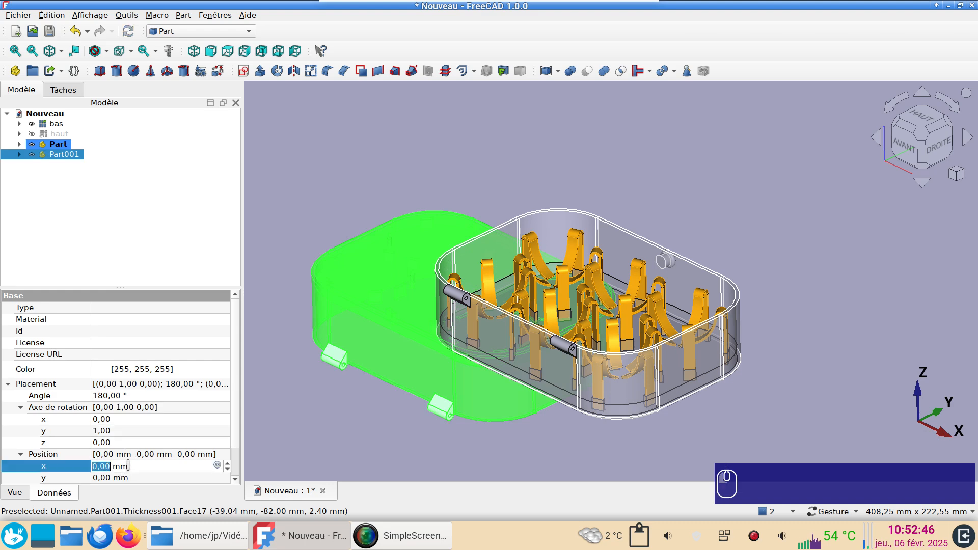
type("100")
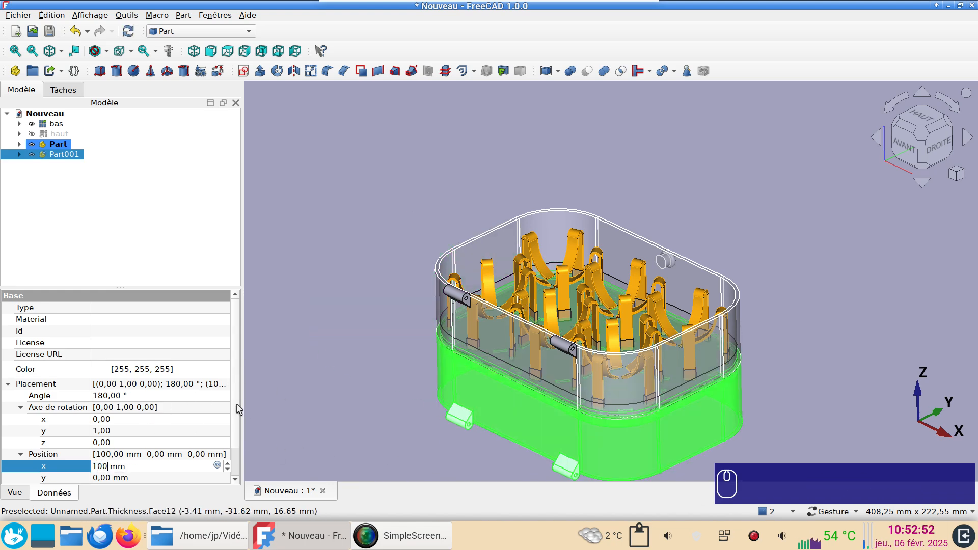
left_click_drag(236, 403, 235, 459)
left_click(151, 453)
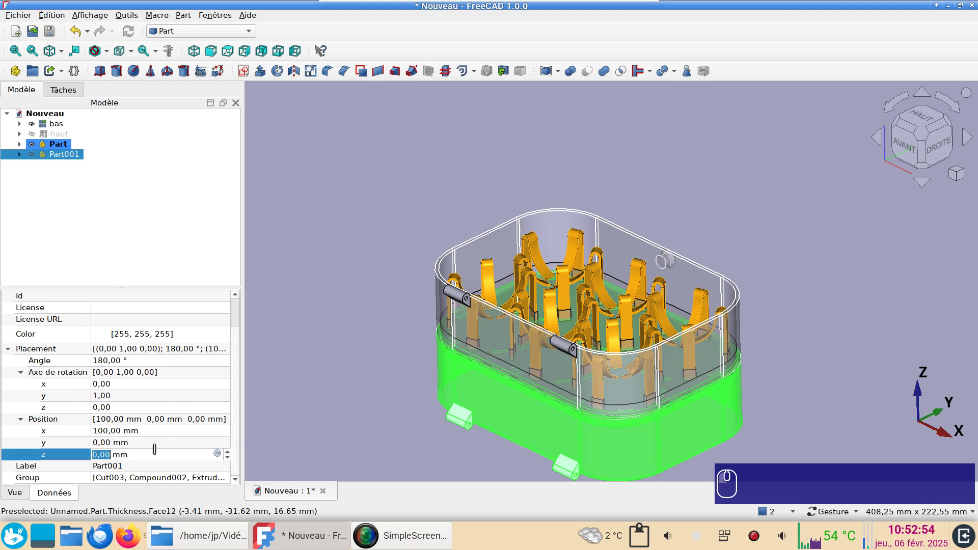
type("80")
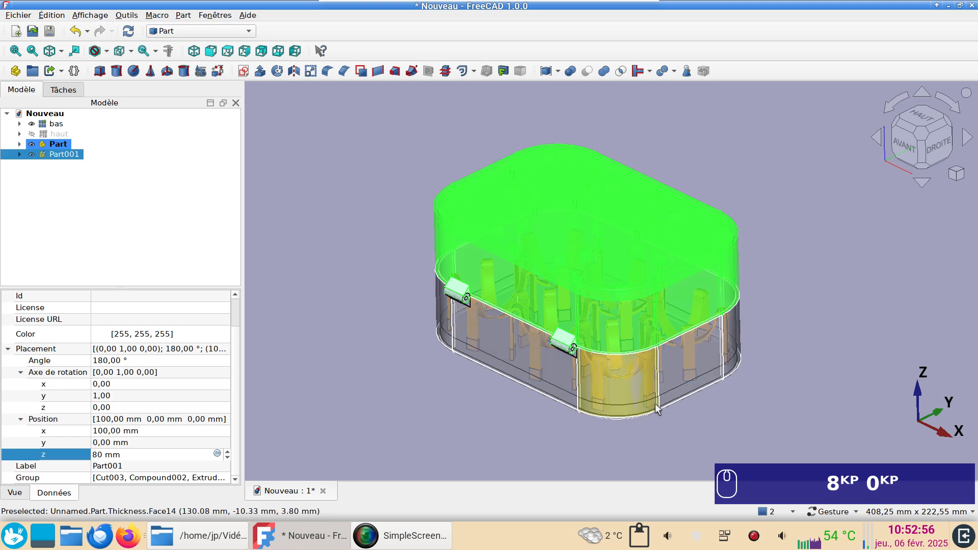
left_click_drag(786, 389, 510, 375)
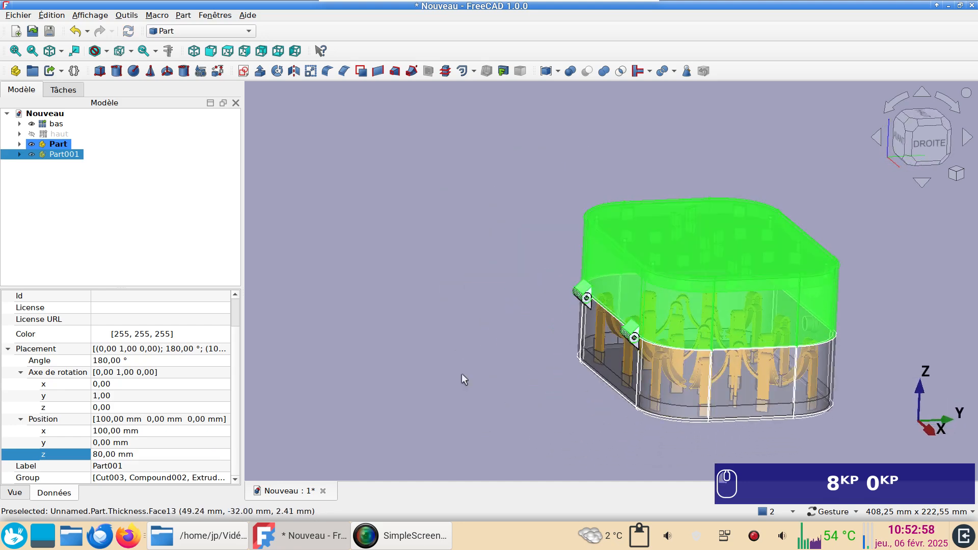
left_click(437, 372)
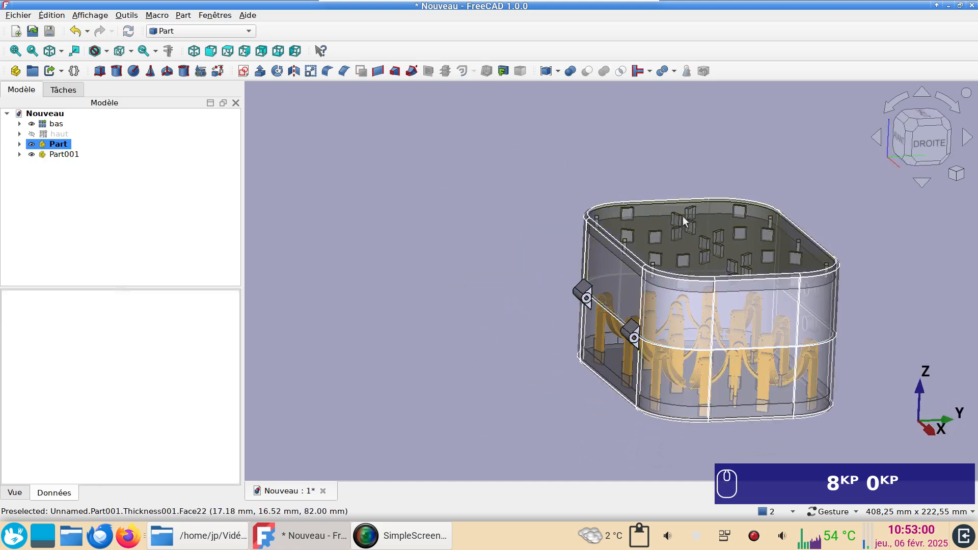
Toggle the visibility of the haut link on and off, and clear the selection.
left_click(59, 134)
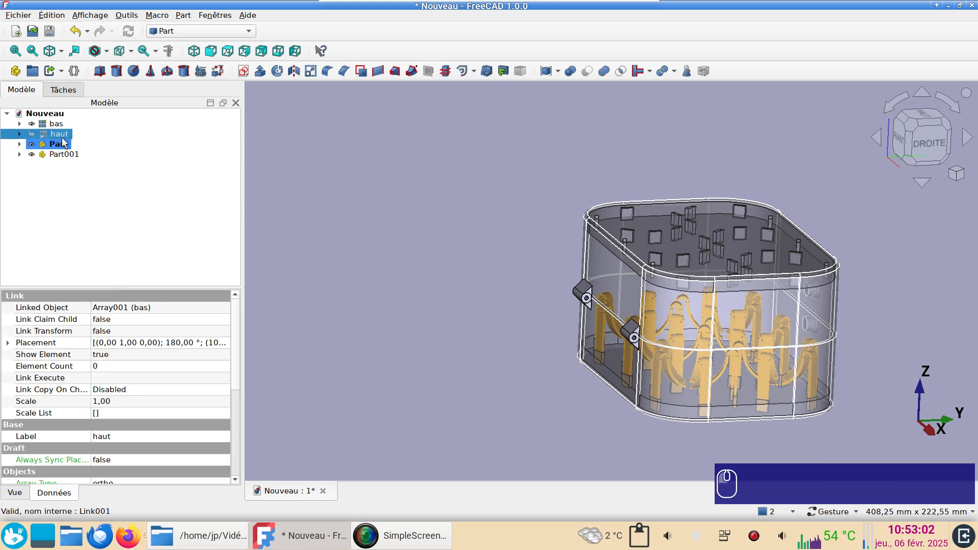
key("space")
key("space")
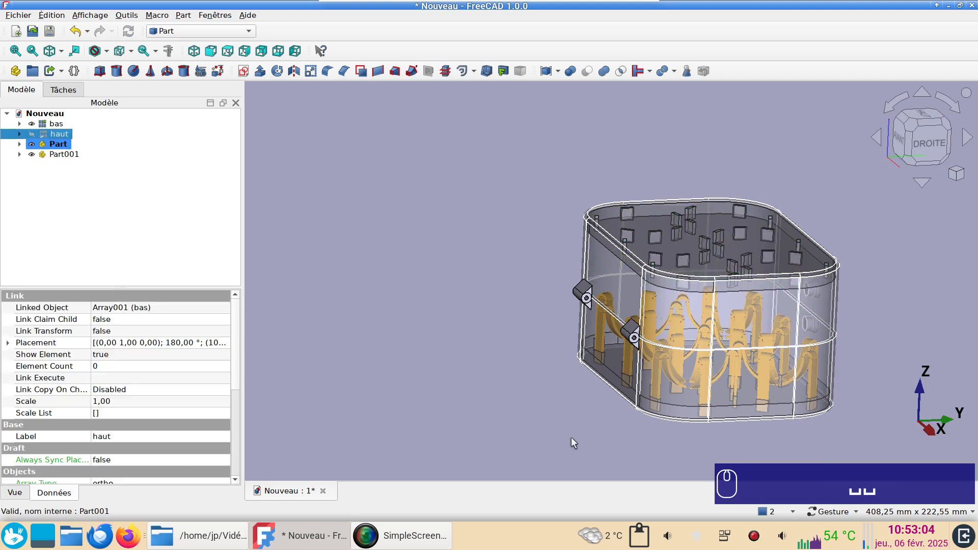
left_click(325, 297)
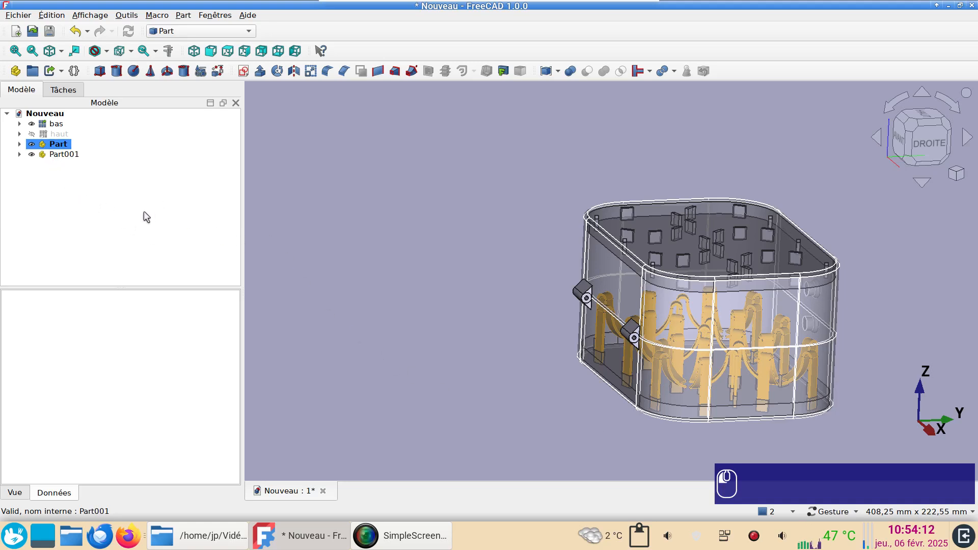
Rename the lower Part container as Bas.
left_click(58, 144)
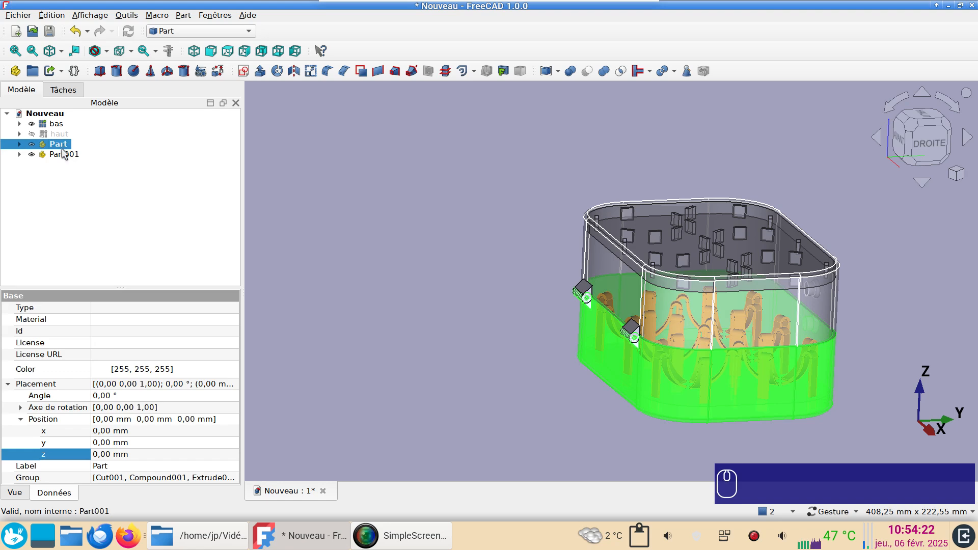
key("F2")
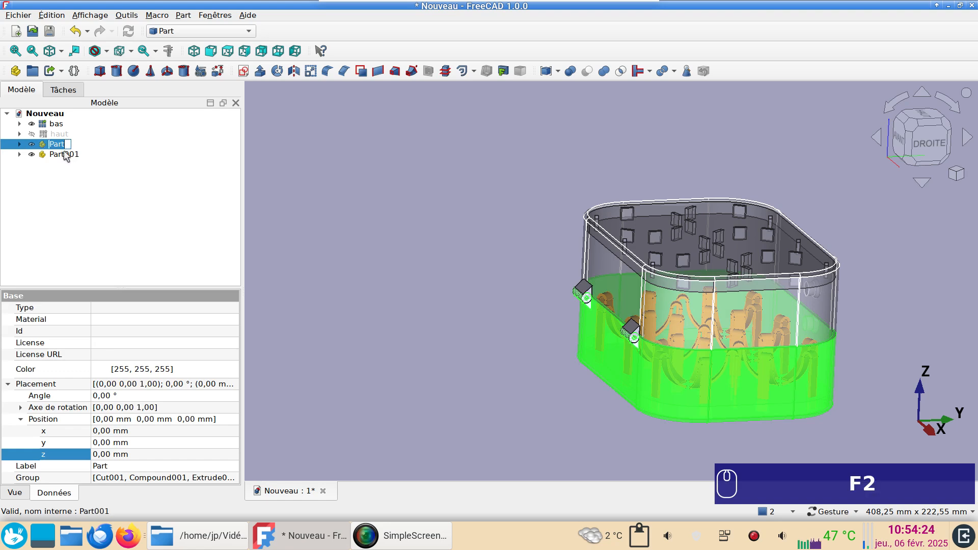
type("BBa")
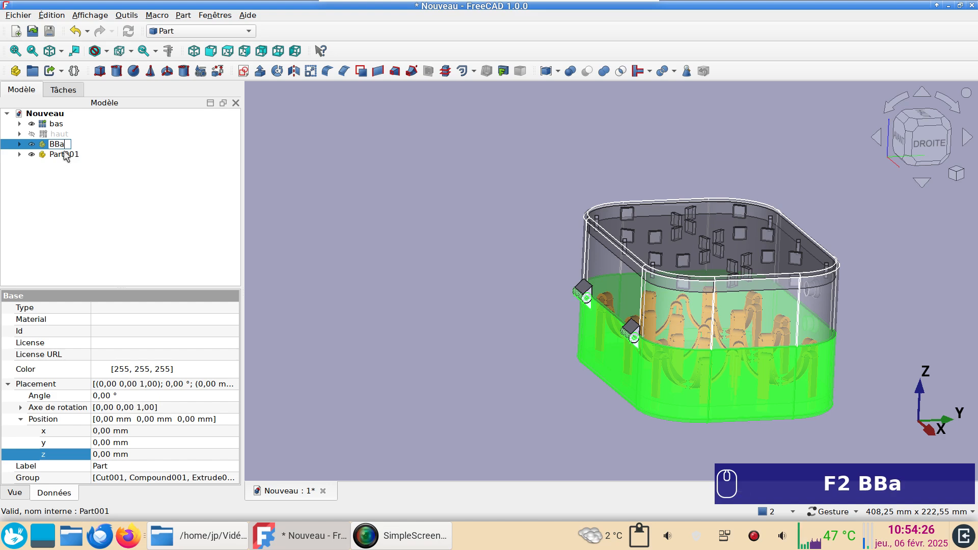
type("s")
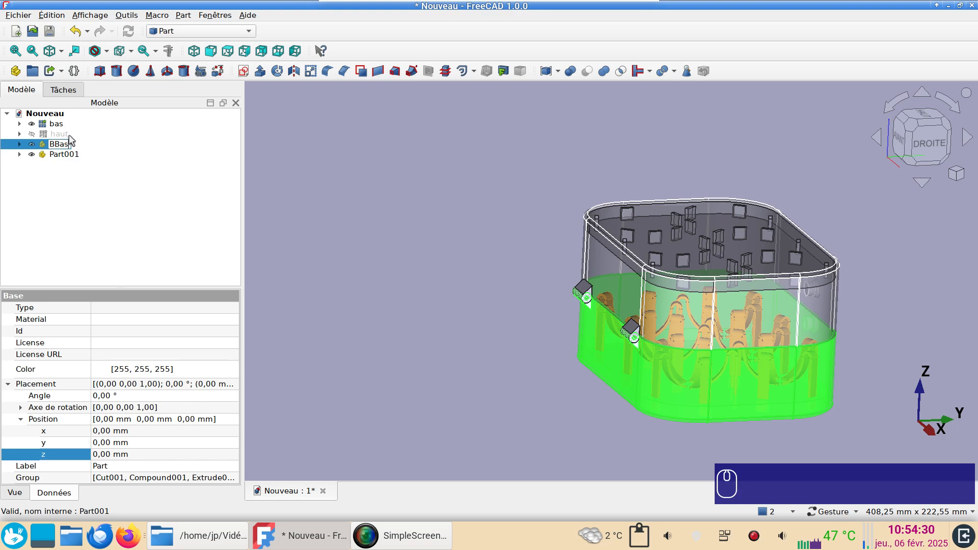
key("Return")
left_click(65, 148)
key("F2")
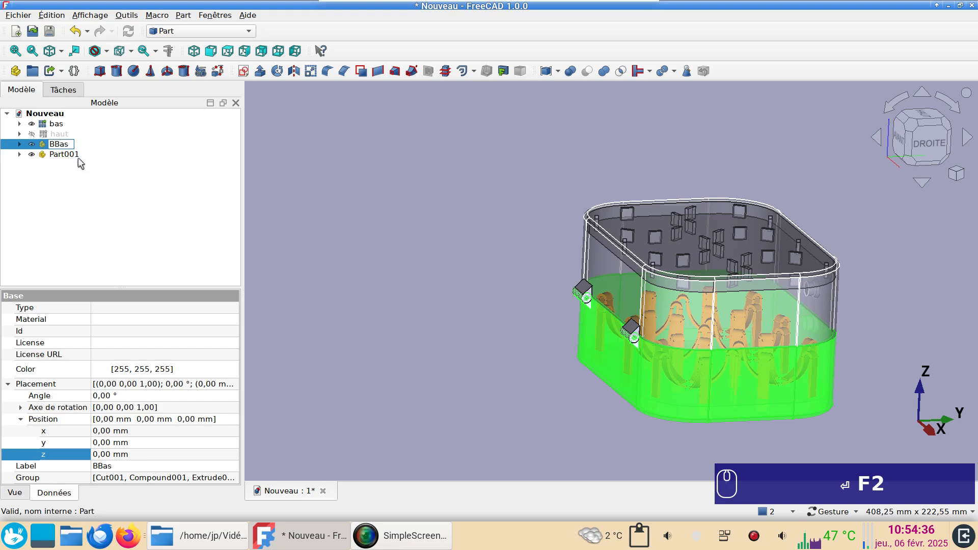
key("Delete")
key("Return")
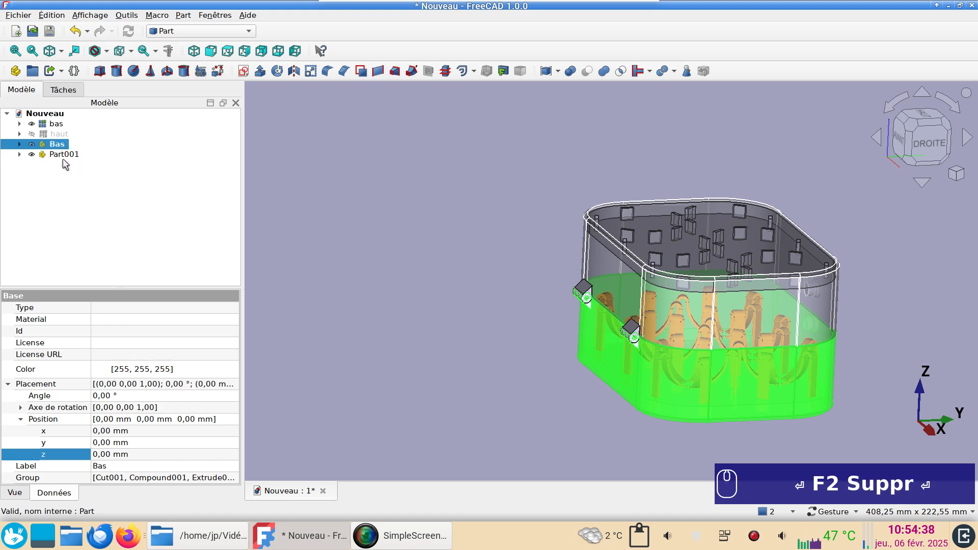
Rename the flipped container Part001 as Haut.
left_click(62, 157)
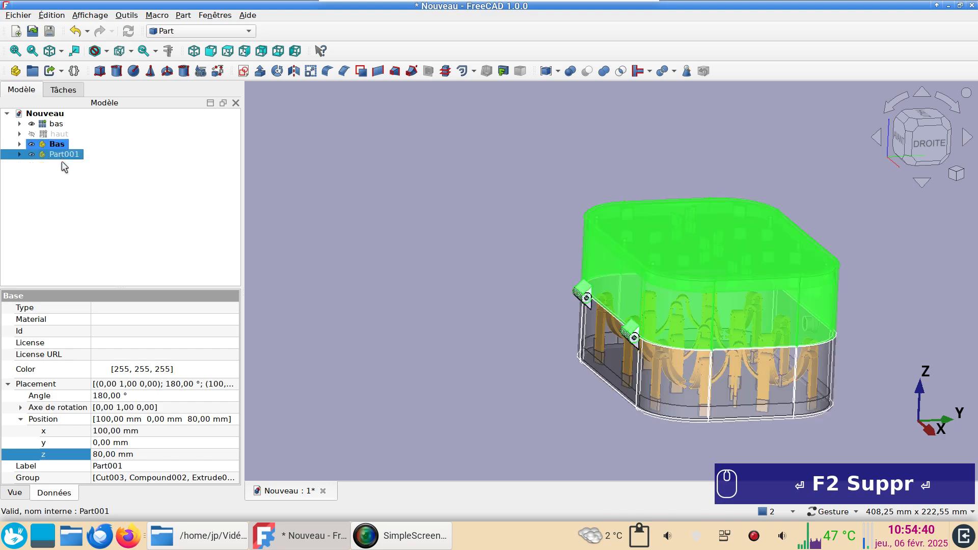
key("F2")
type("Haut")
key("Return")
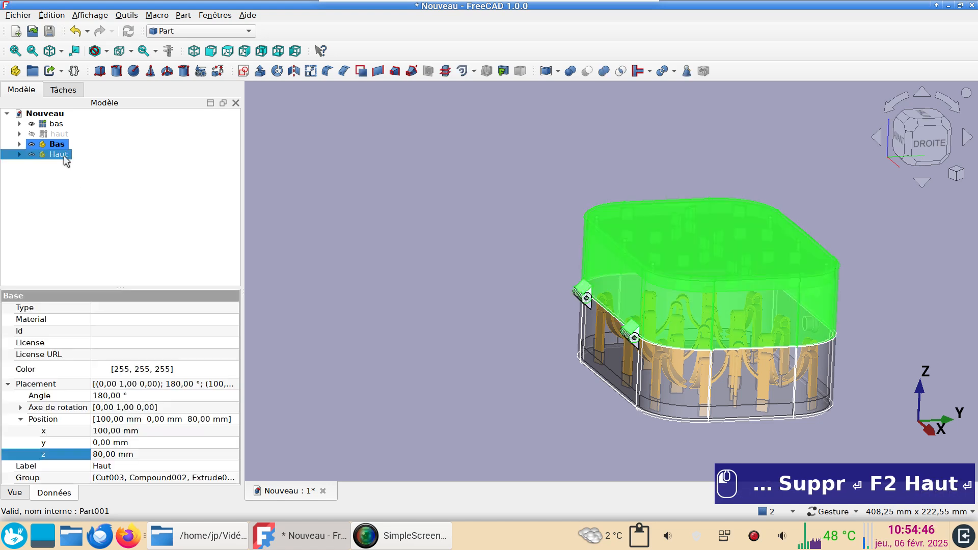
Set the shape appearance colour of Cut001, Cut, Revolve and Thickness in the Bas container to pink #ffaaff.
left_click(59, 145)
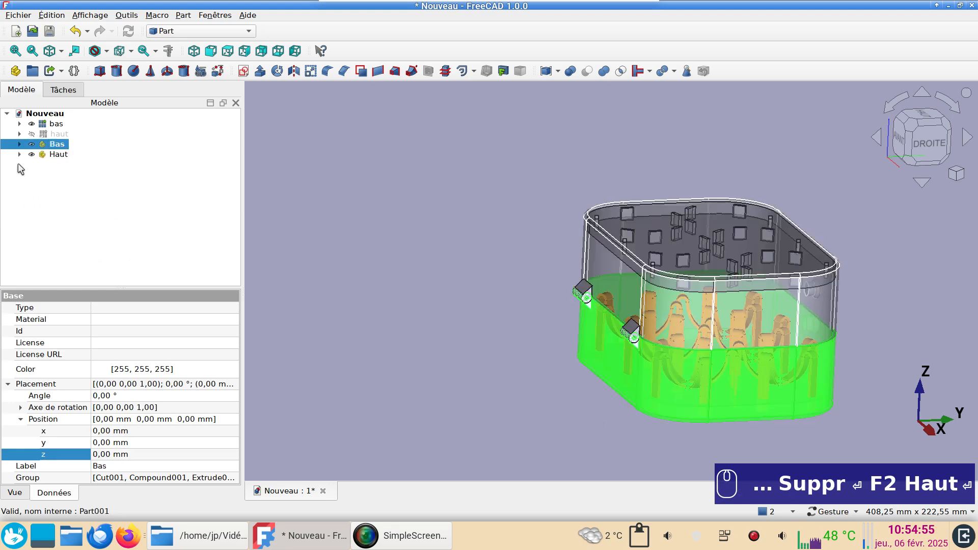
left_click(20, 144)
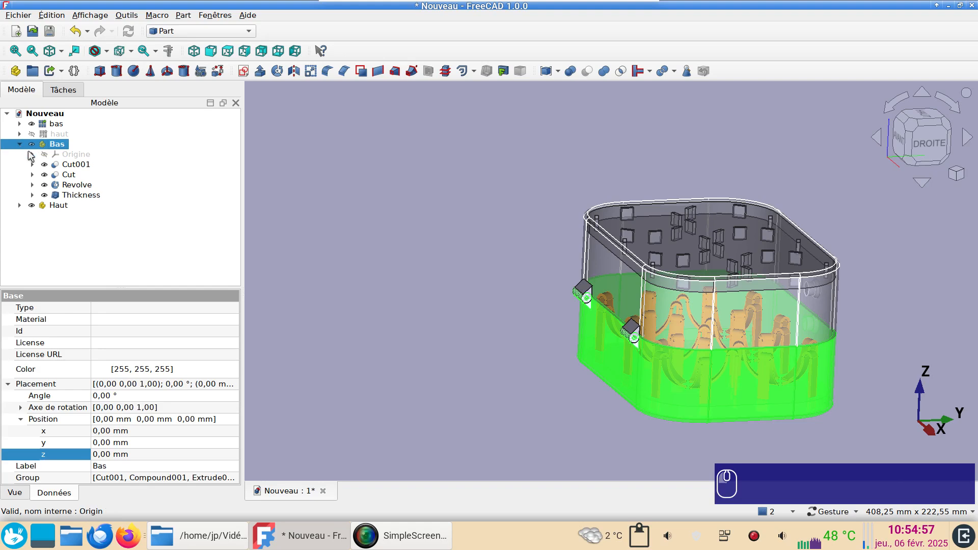
left_click(65, 165)
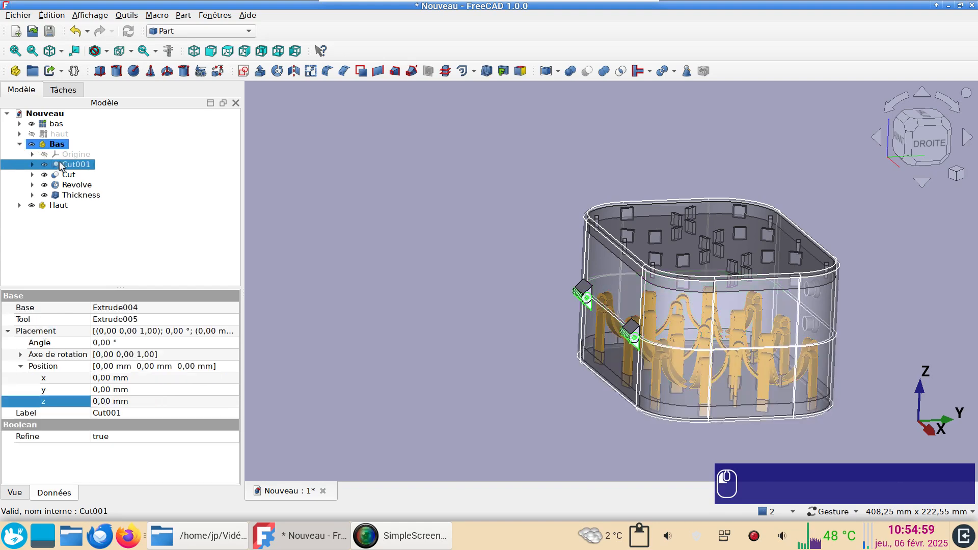
left_click(77, 195, "shift")
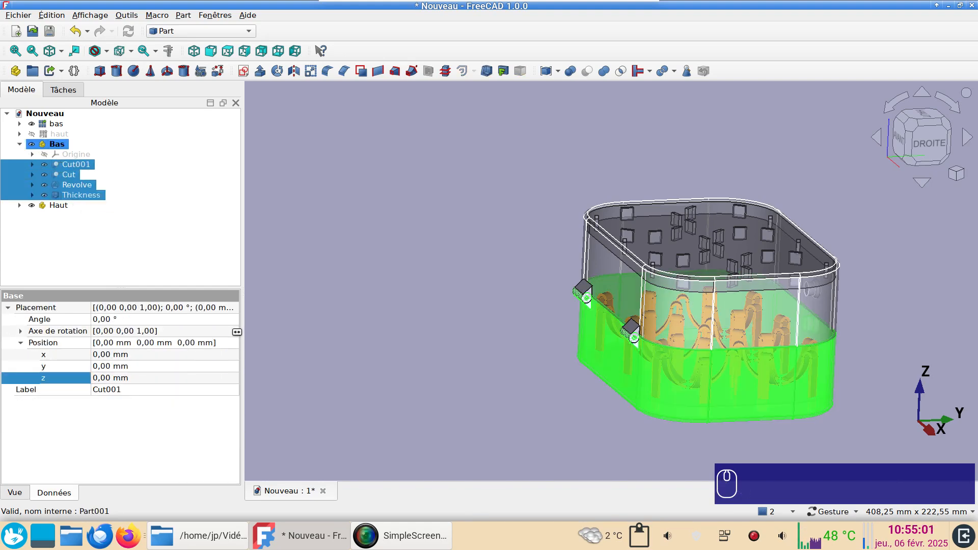
left_click(13, 492)
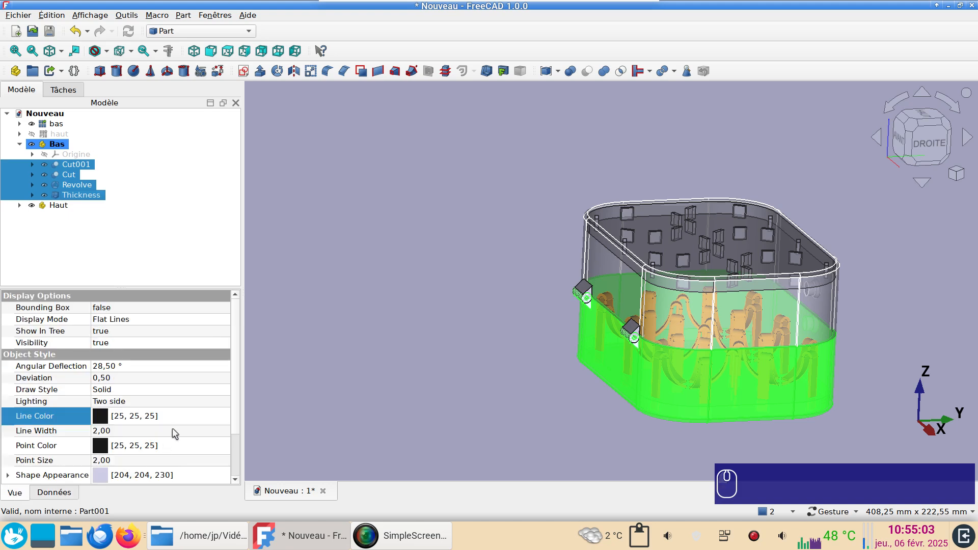
scroll(173, 430, "down", 2)
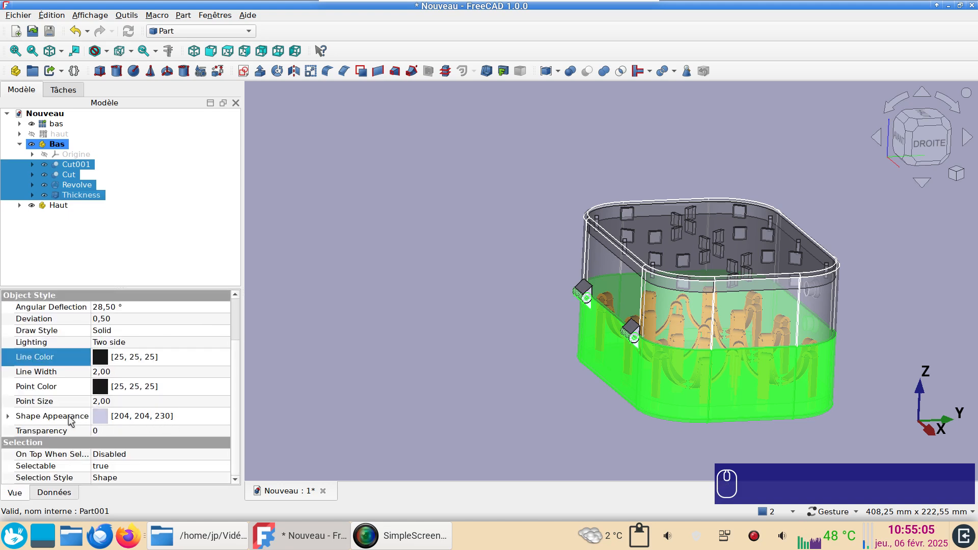
left_click(174, 423)
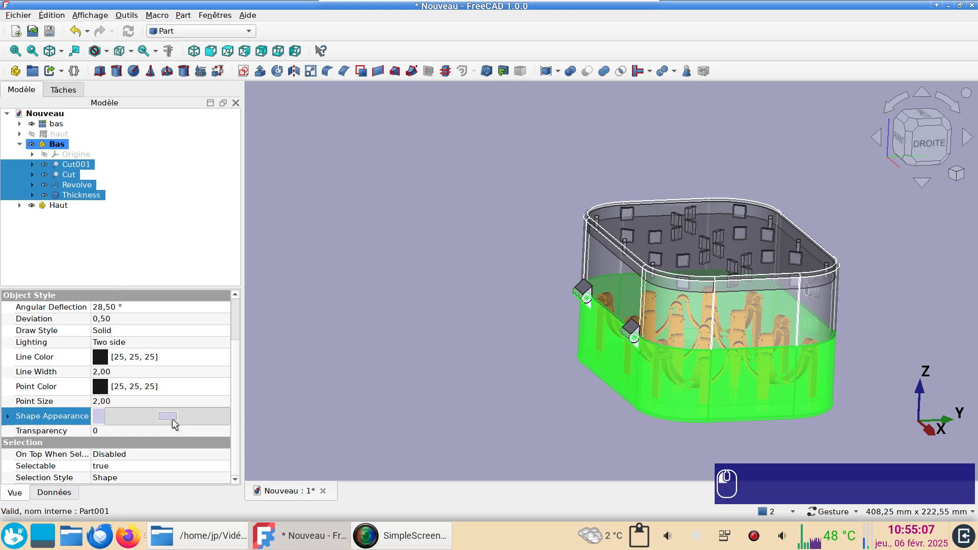
left_click(168, 417)
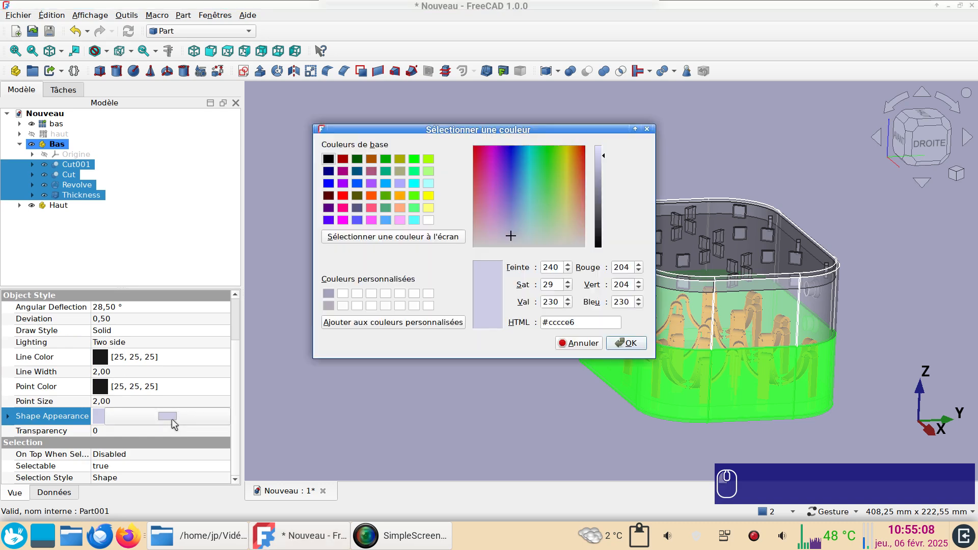
left_click(400, 221)
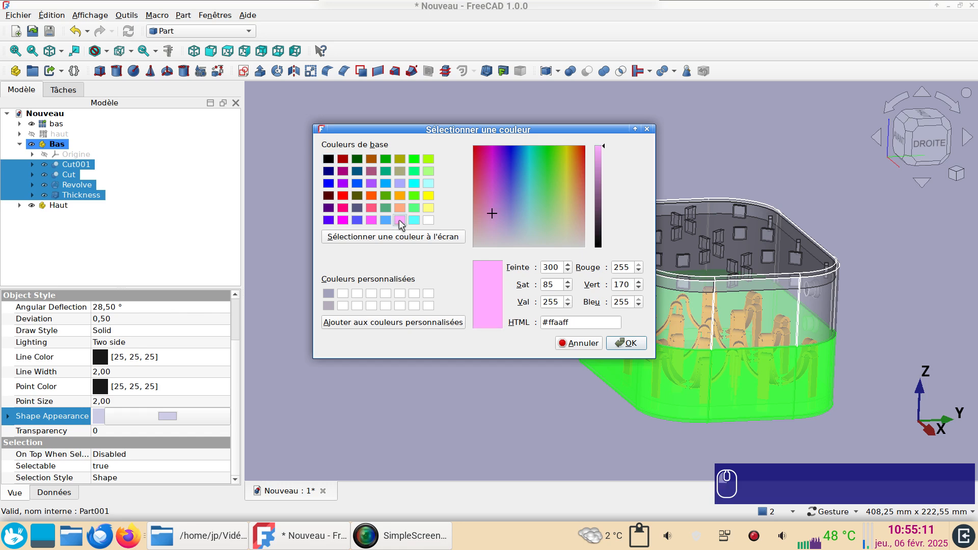
left_click(628, 342)
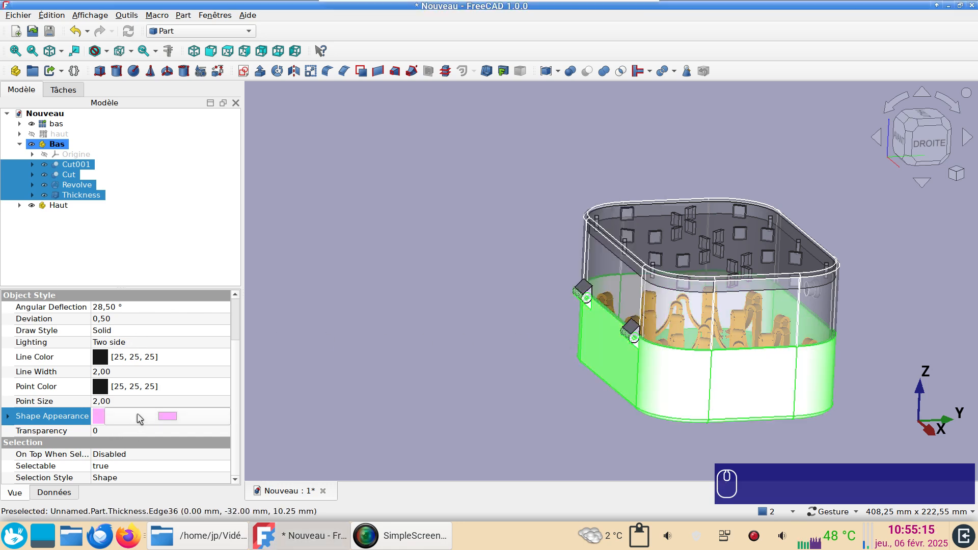
Set the line width of the four Bas objects to 1.00 and their line colour to pink #ffaaff.
left_click(129, 370)
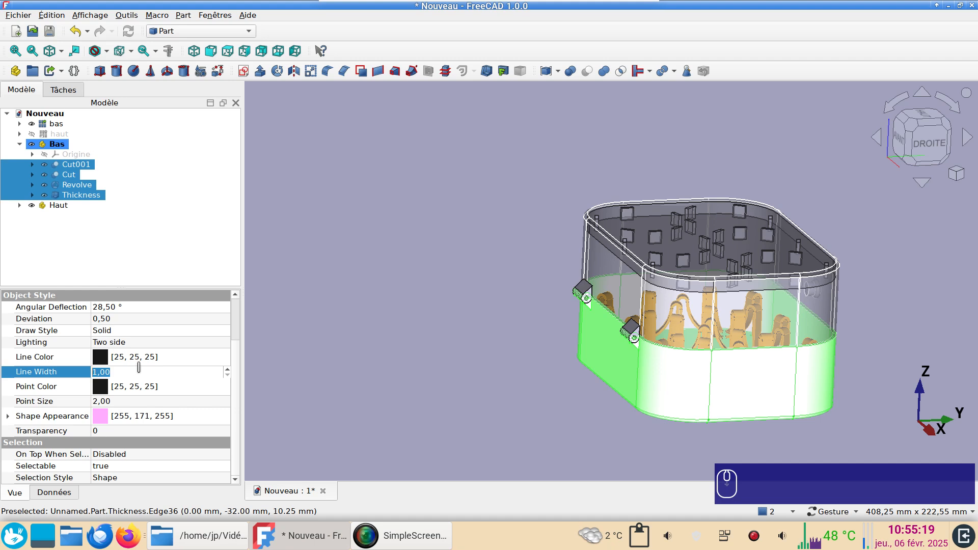
left_click(175, 359)
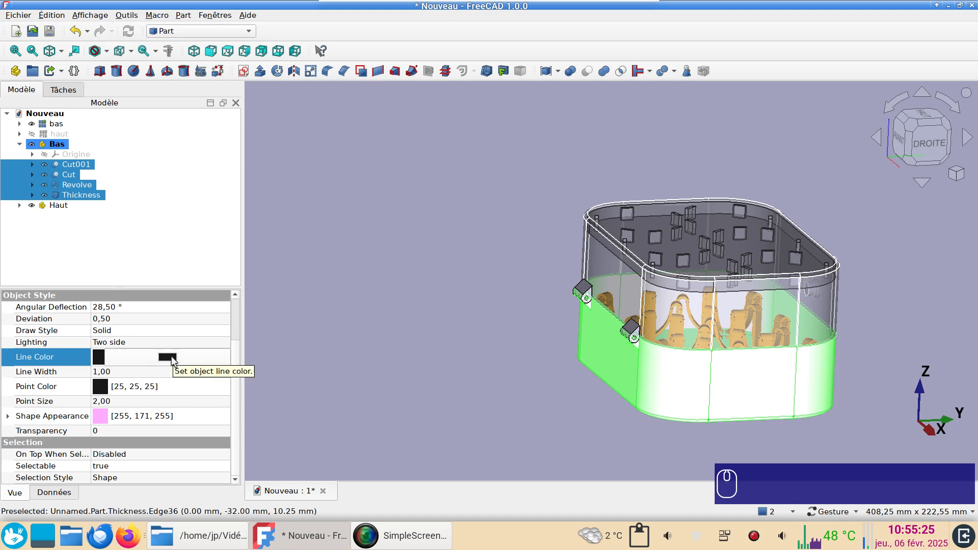
left_click(171, 356)
left_click(399, 221)
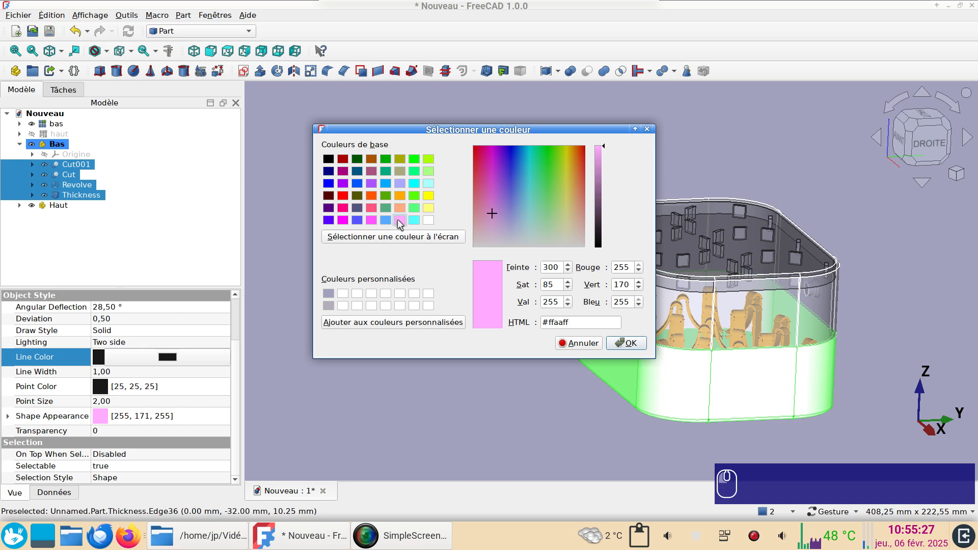
left_click(626, 342)
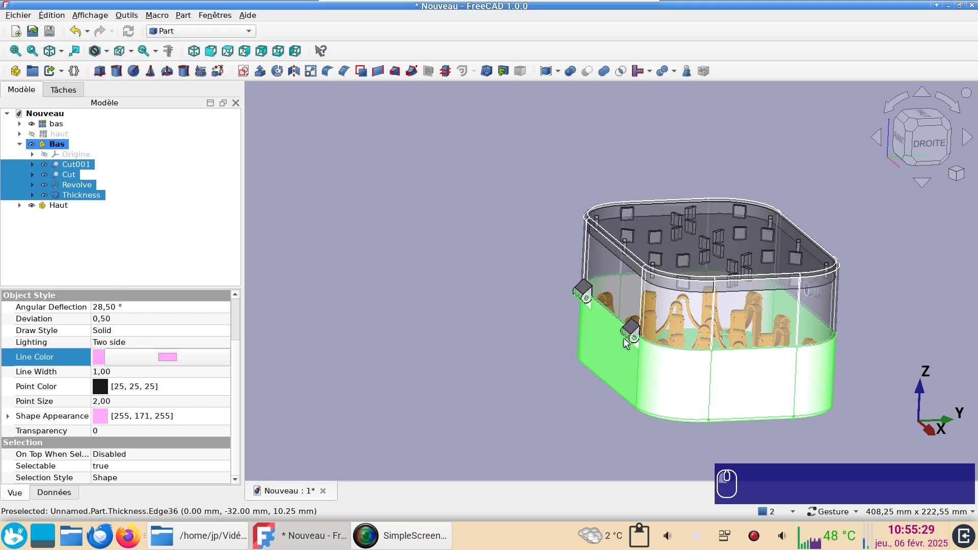
left_click(671, 398)
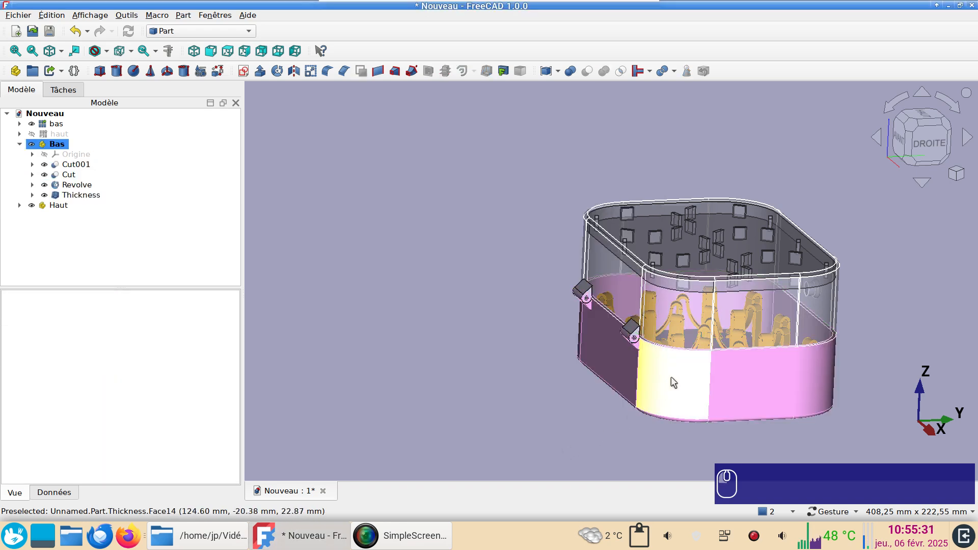
Toggle transparency on for the Thickness shell and the Cut object inside Bas.
left_click(670, 377)
key("v")
key("t")
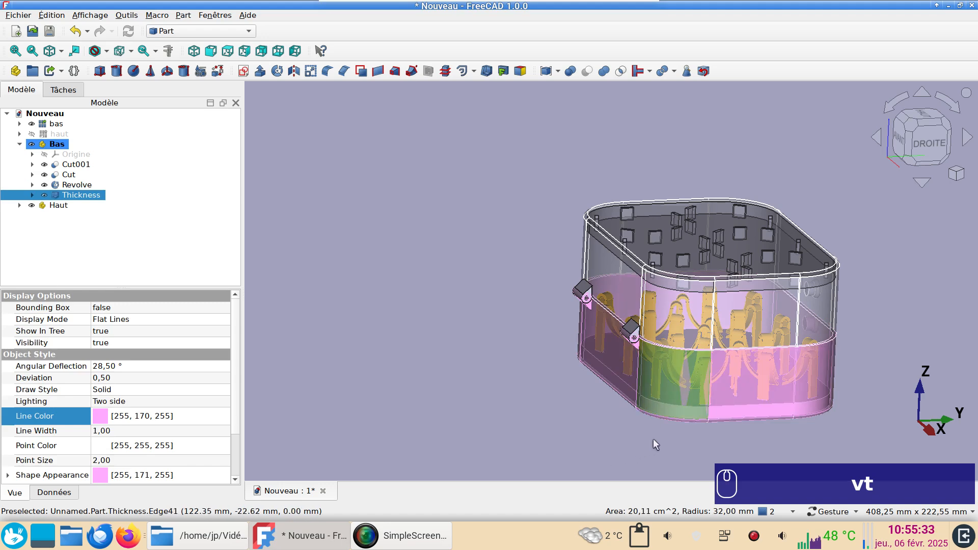
left_click(66, 176)
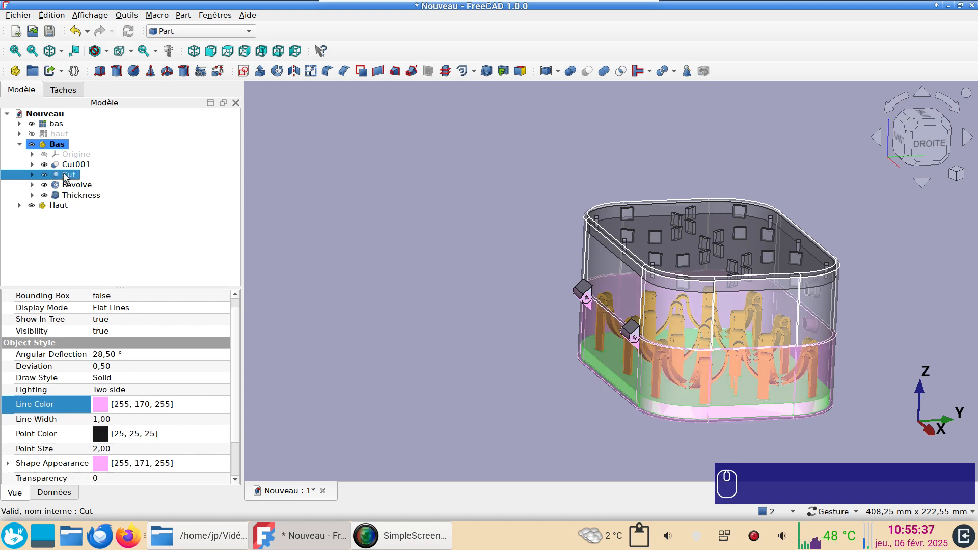
key("t")
Examine the transparent lower box and its strips up close from the front, and the whole box in perspective.
left_click_drag(595, 401, 603, 394)
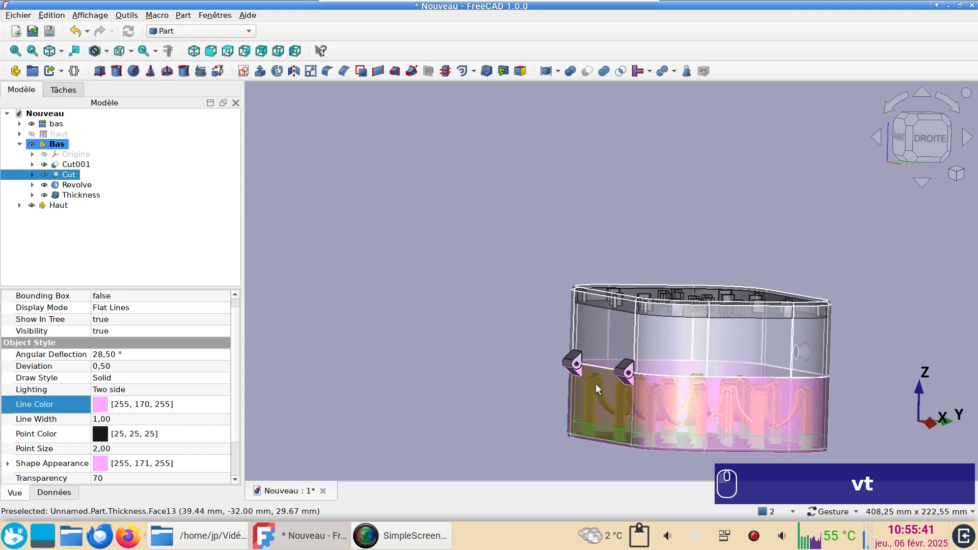
key("KP_1")
scroll(463, 458, "up", 3)
right_click_drag(515, 447, 533, 429)
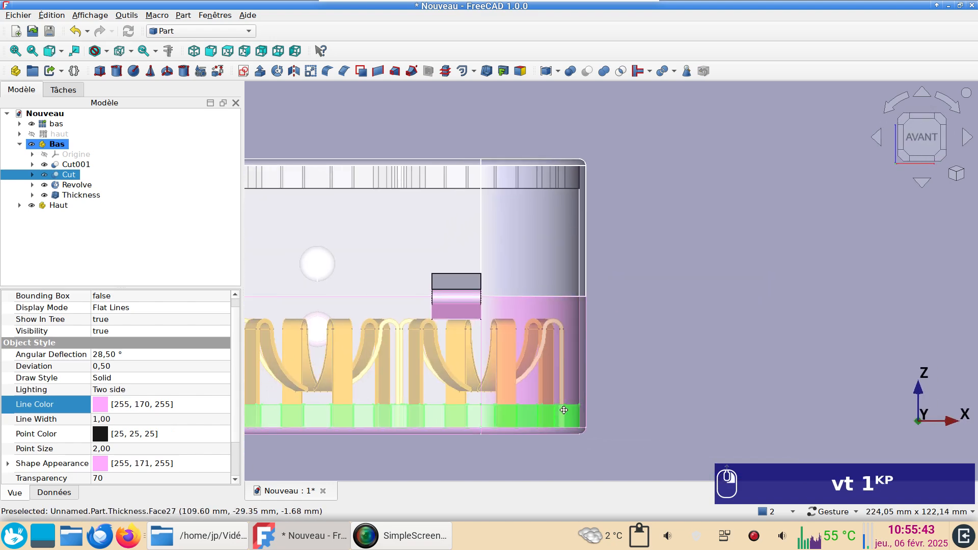
scroll(532, 429, "up", 3)
left_click(526, 411)
scroll(532, 389, "up", 1)
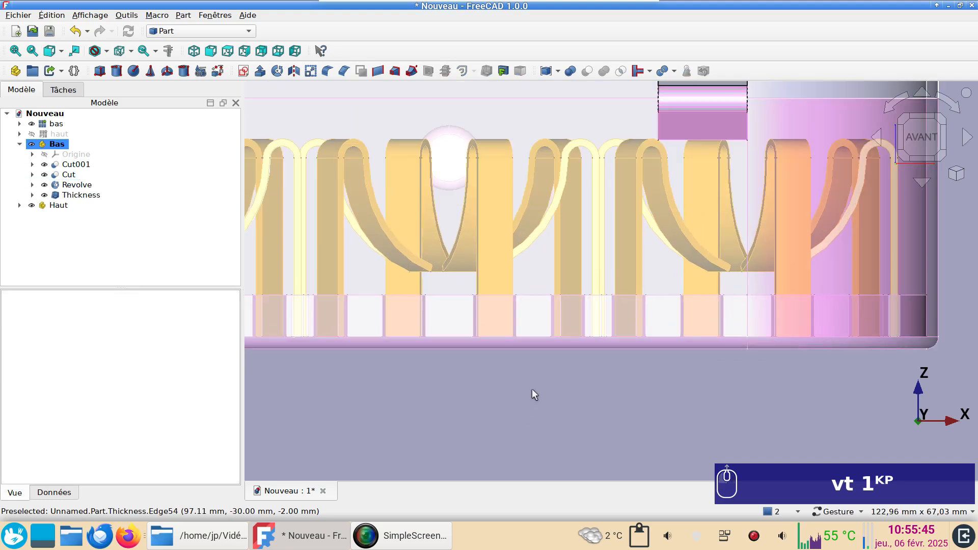
scroll(531, 389, "up", 2)
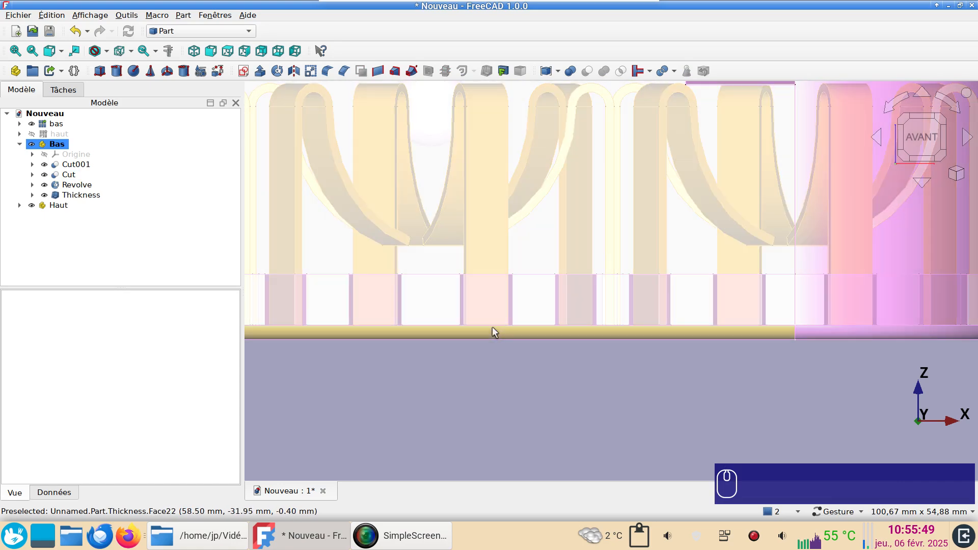
left_click_drag(499, 339, 545, 381)
scroll(538, 372, "down", 5)
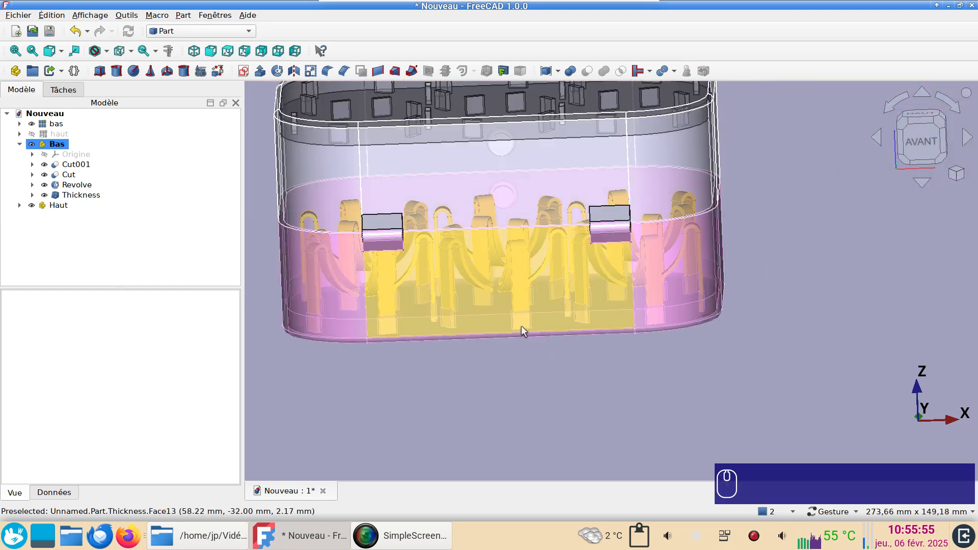
scroll(550, 349, "down", 4)
left_click_drag(665, 340, 557, 331)
right_click_drag(557, 331, 375, 354)
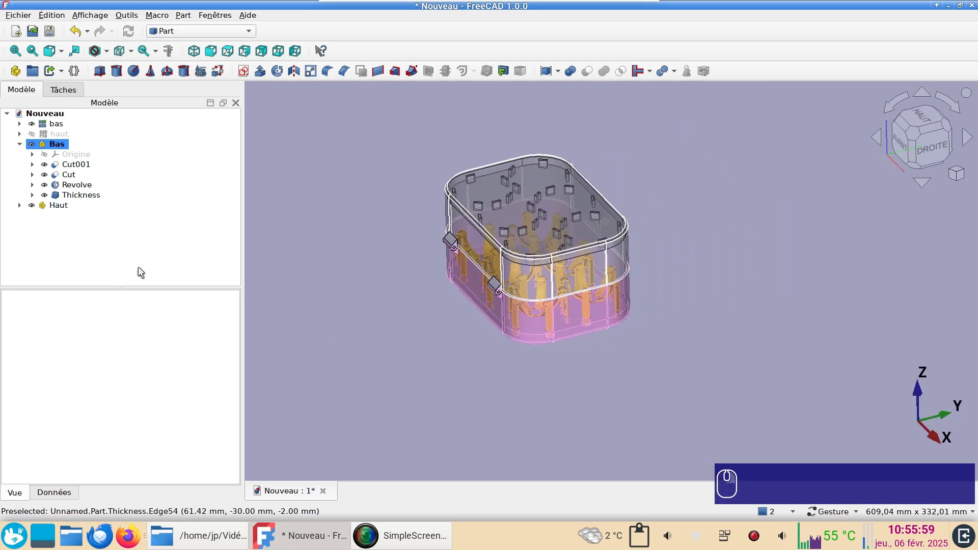
Set the shape appearance colour of Cut003, Cut002, Revolve001 and Thickness001 in the Haut container to light cyan #aaffff.
left_click(19, 206)
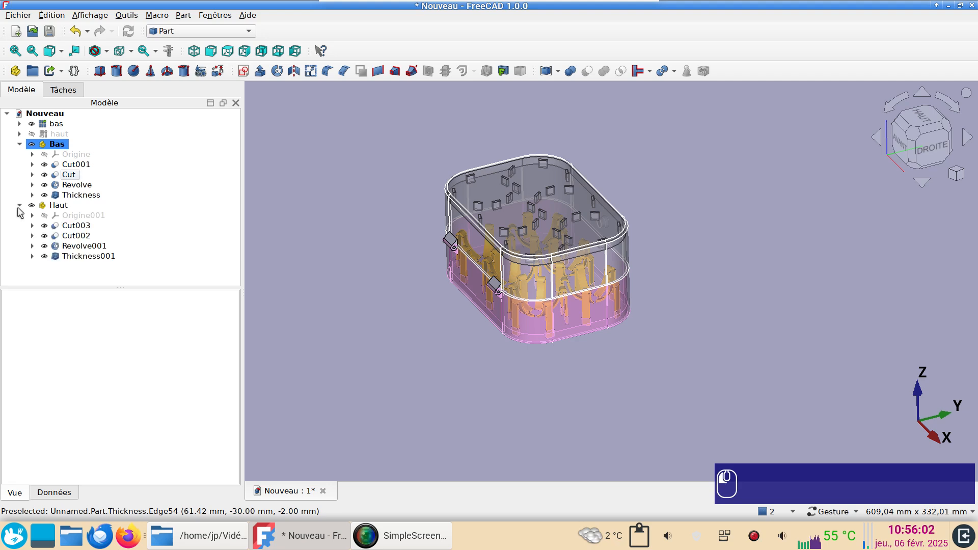
left_click(58, 228)
left_click(70, 257, "shift")
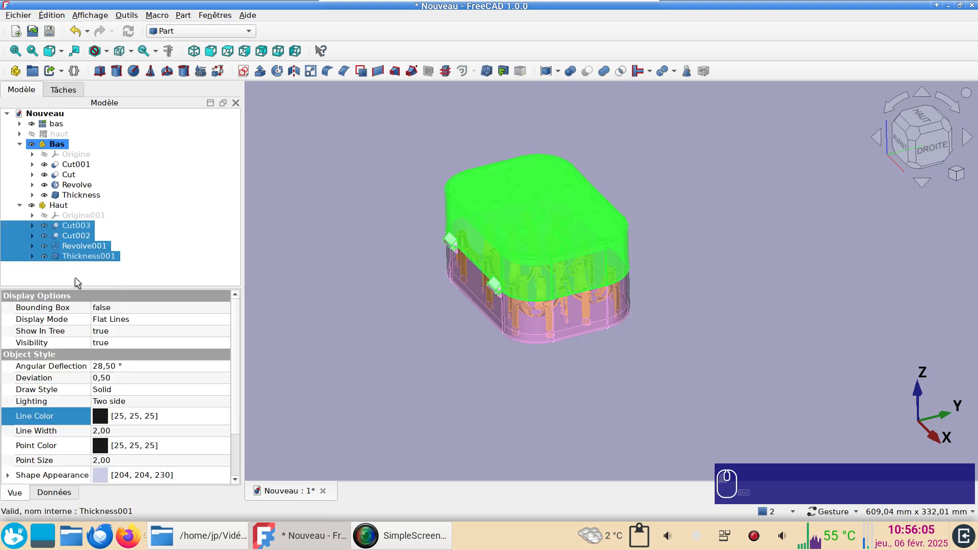
left_click(155, 478)
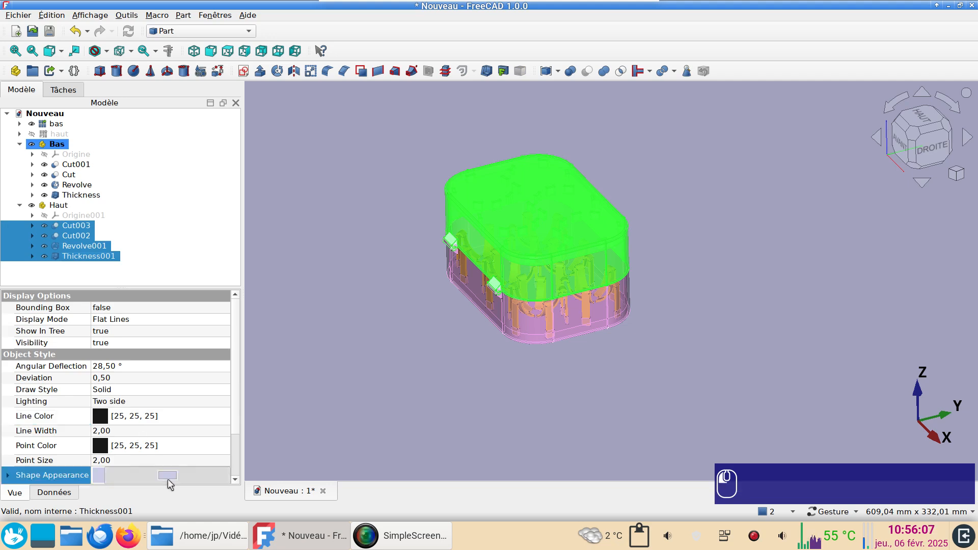
left_click(169, 479)
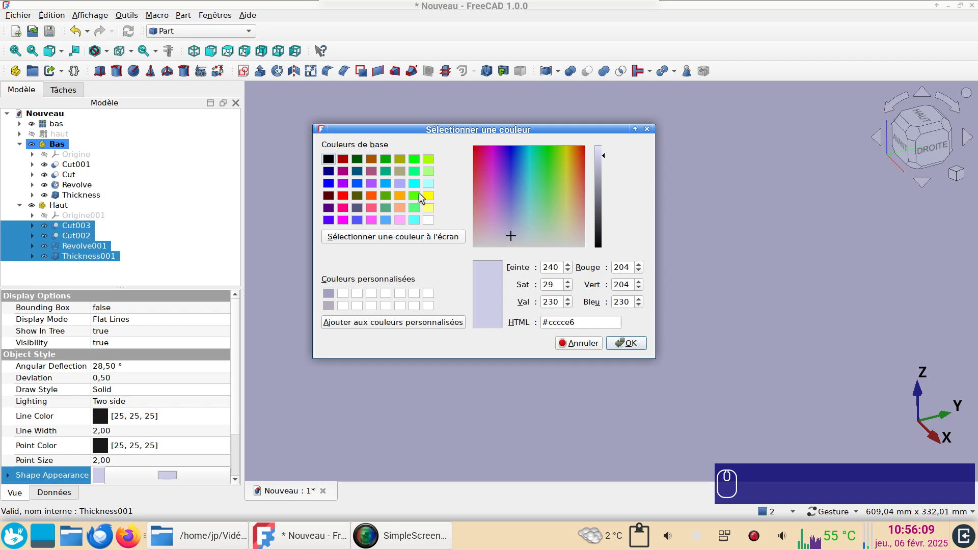
left_click(429, 184)
left_click(632, 342)
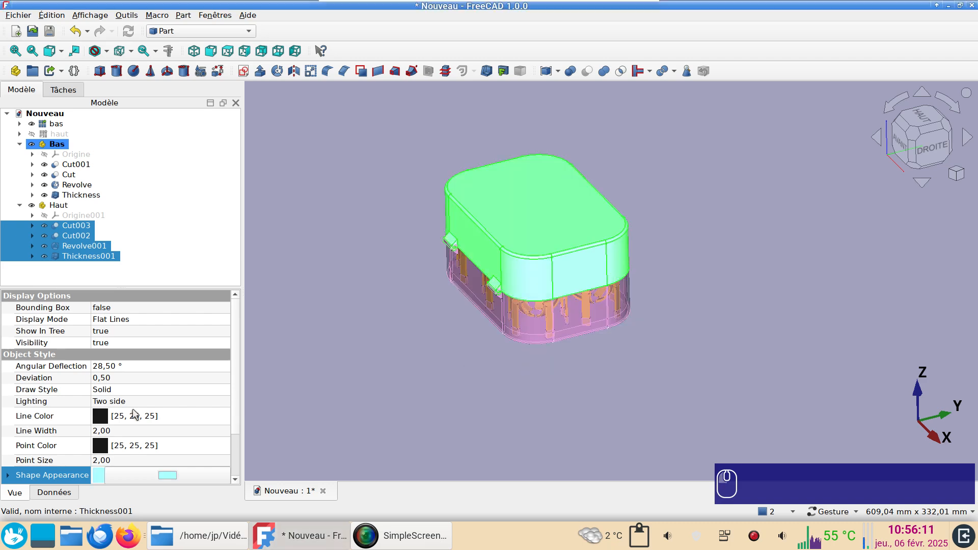
Set the line width of the four Haut objects to 1.00 and their line colour to light cyan #aaffff.
left_click(127, 431)
scroll(129, 432, "down", 1)
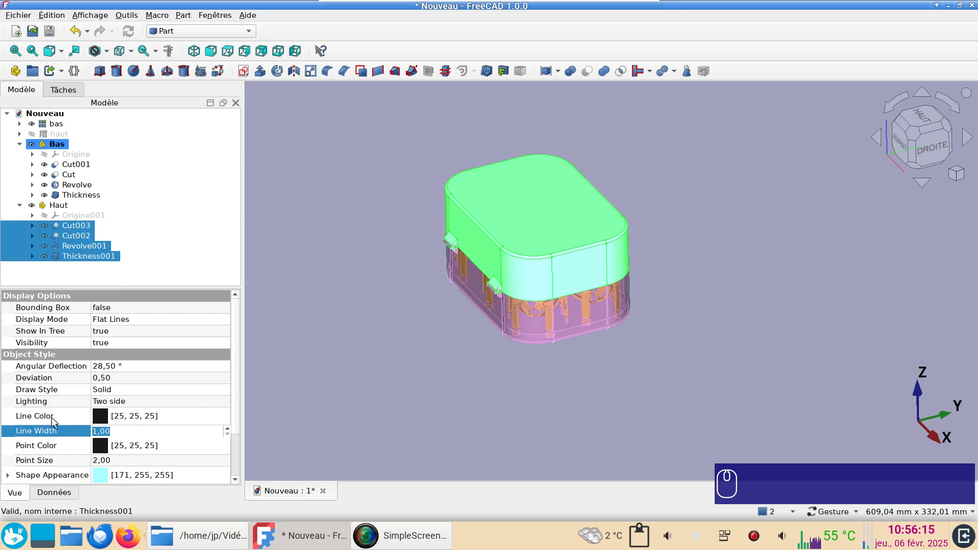
left_click(173, 419)
left_click(168, 416)
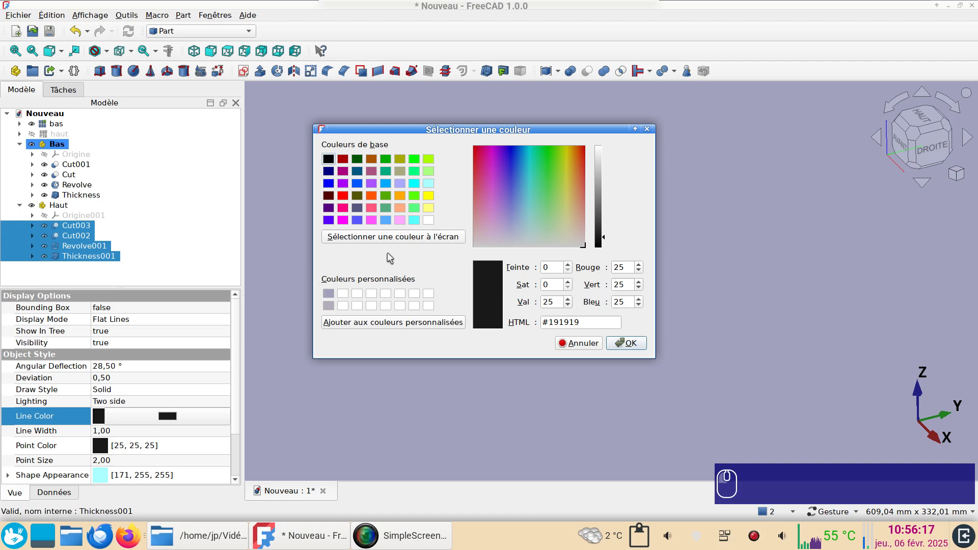
left_click(428, 184)
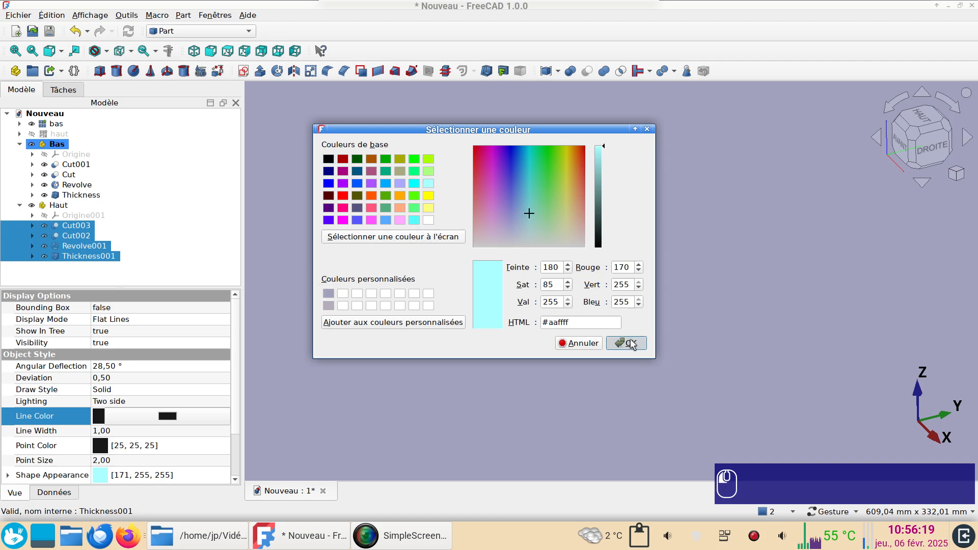
left_click(626, 343)
left_click(630, 355)
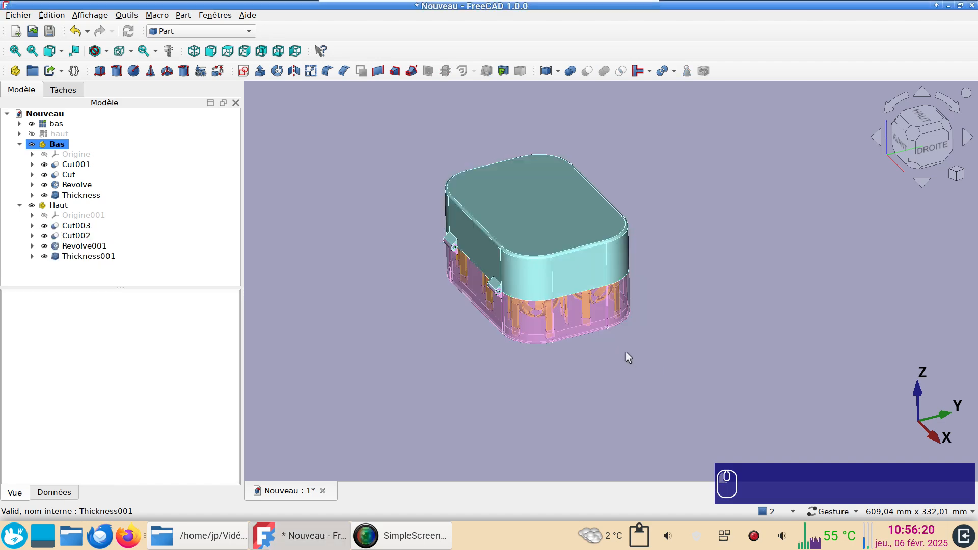
Toggle transparency on for the Thickness001 shell and the Cut002 object inside Haut.
left_click(545, 227)
left_click(70, 236, "ctrl")
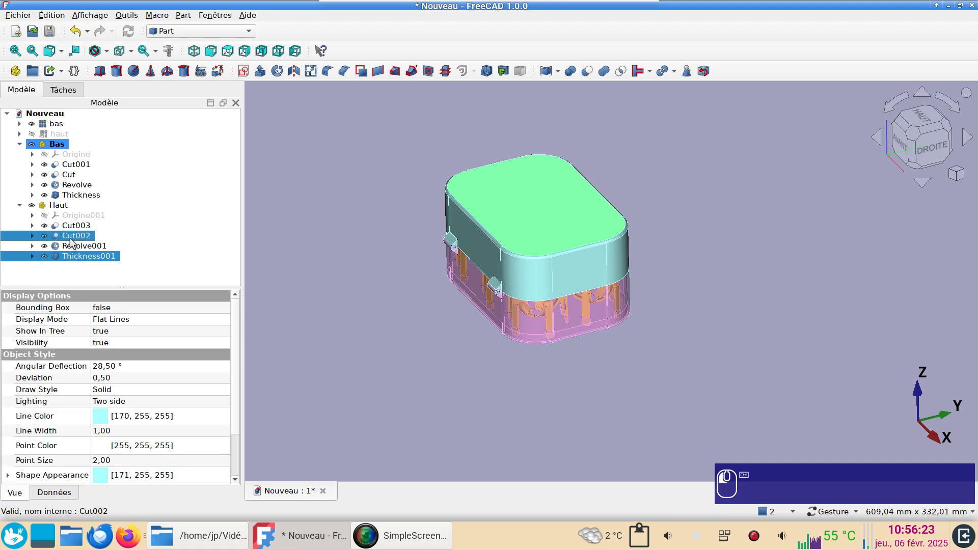
key("v")
key("t")
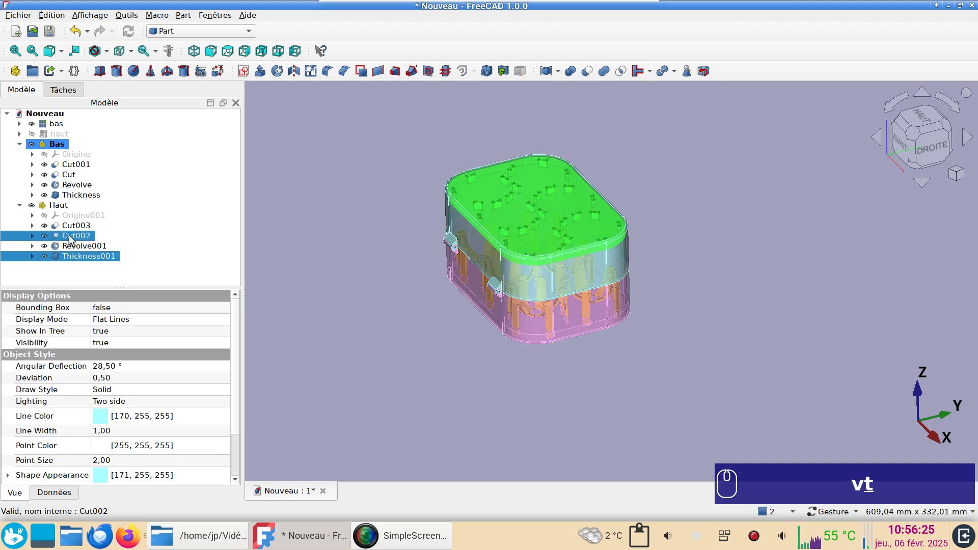
left_click(594, 344)
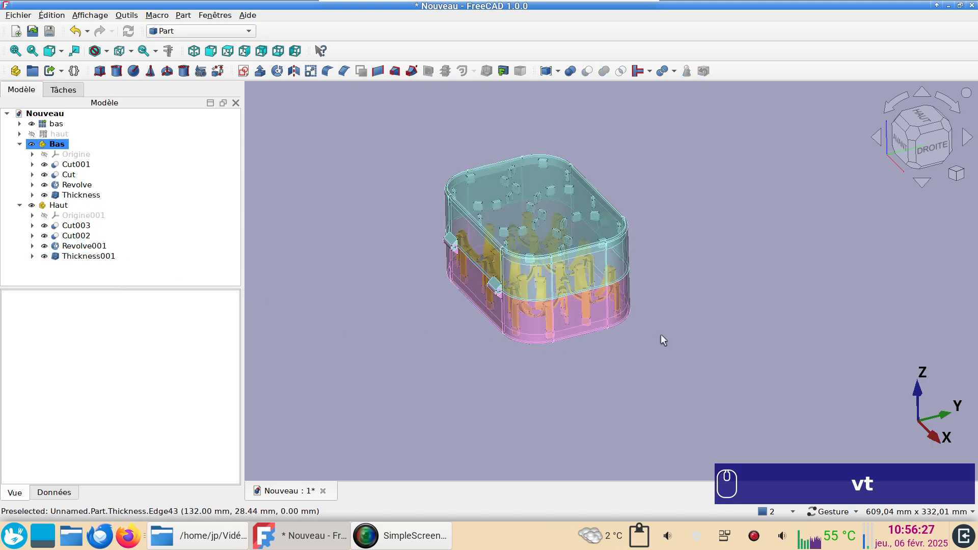
Make the haut strip array visible inside the upper half of the box.
scroll(653, 316, "up", 3)
scroll(655, 318, "up", 1)
left_click_drag(732, 365, 667, 333)
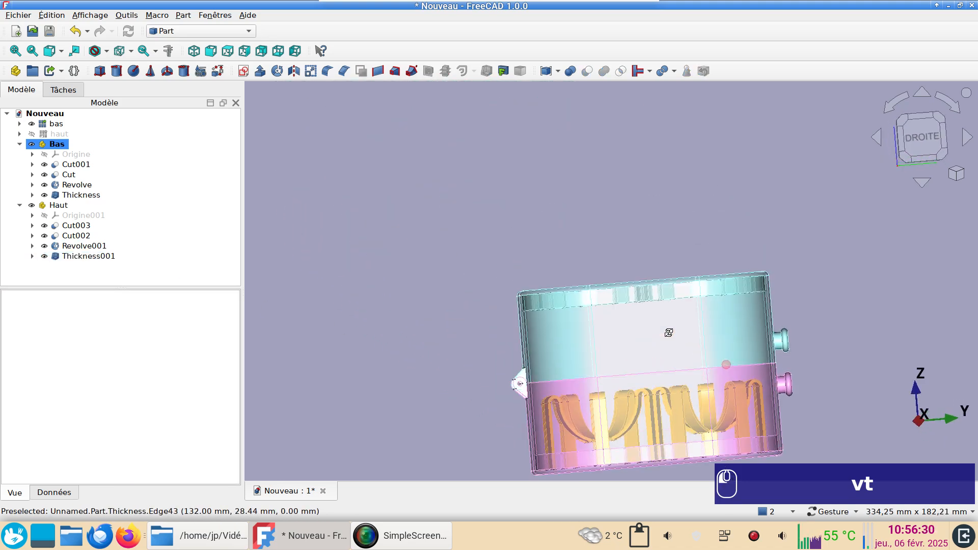
left_click(61, 135)
key("space")
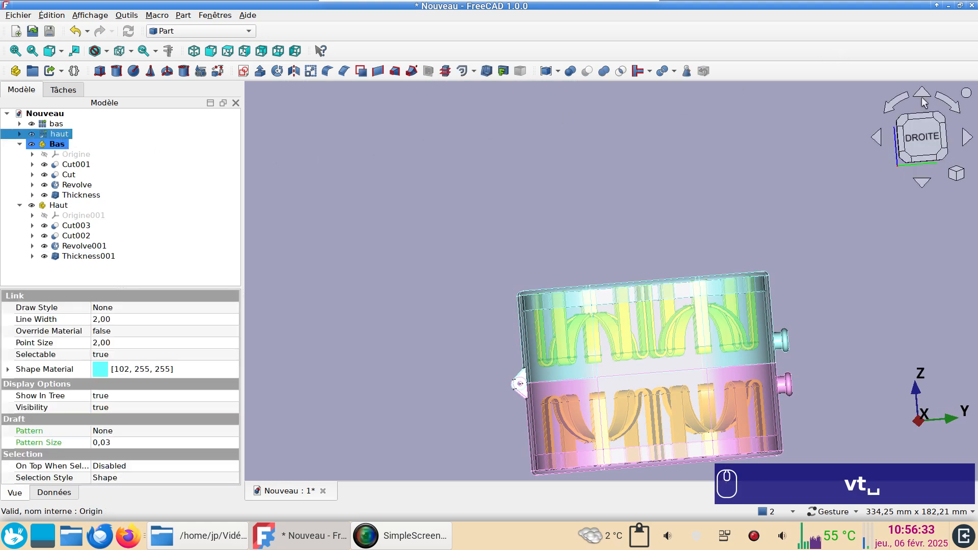
Examine the closed transparent box with both strip arrays from the right side and from several oblique angles.
left_click(903, 158)
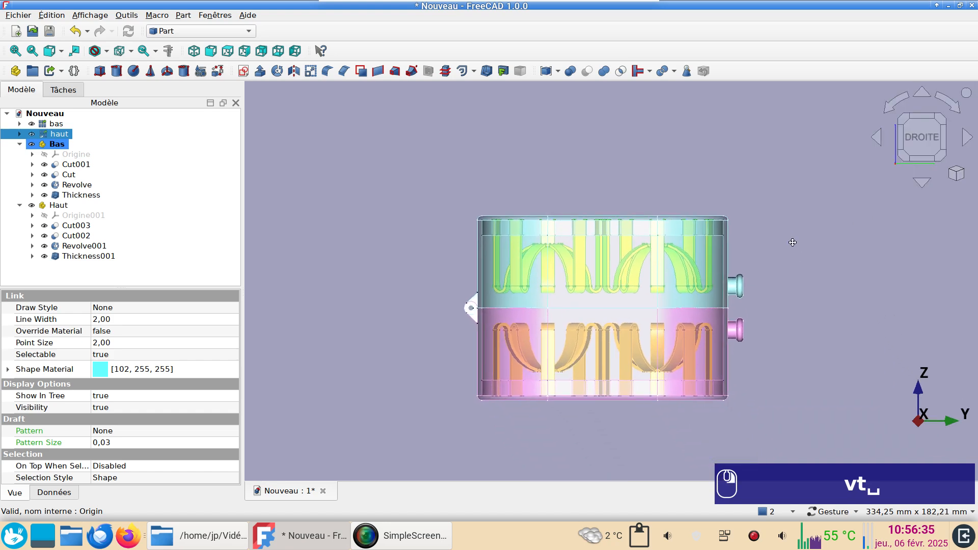
scroll(789, 291, "up", 3)
right_click_drag(813, 287, 812, 285)
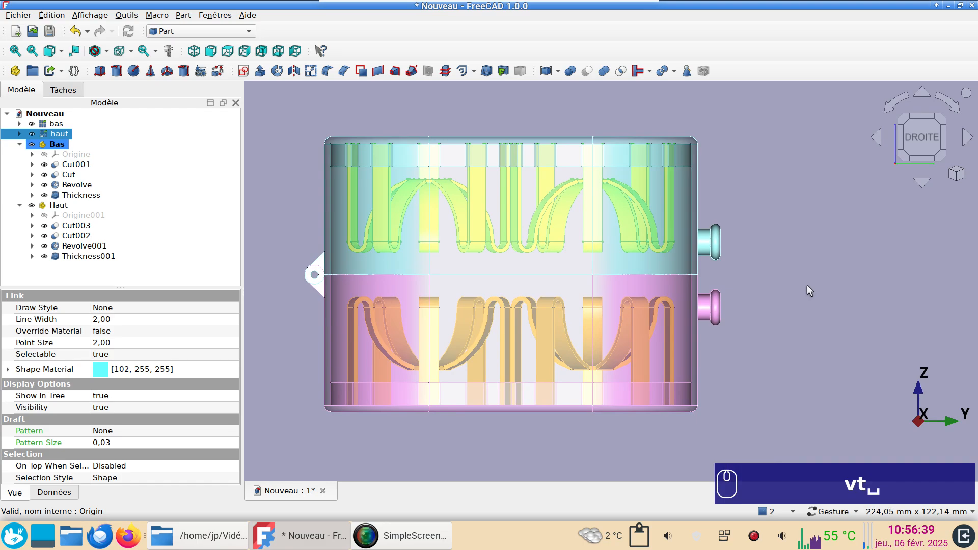
left_click_drag(827, 261, 768, 280)
scroll(762, 280, "down", 3)
right_click_drag(541, 311, 410, 352)
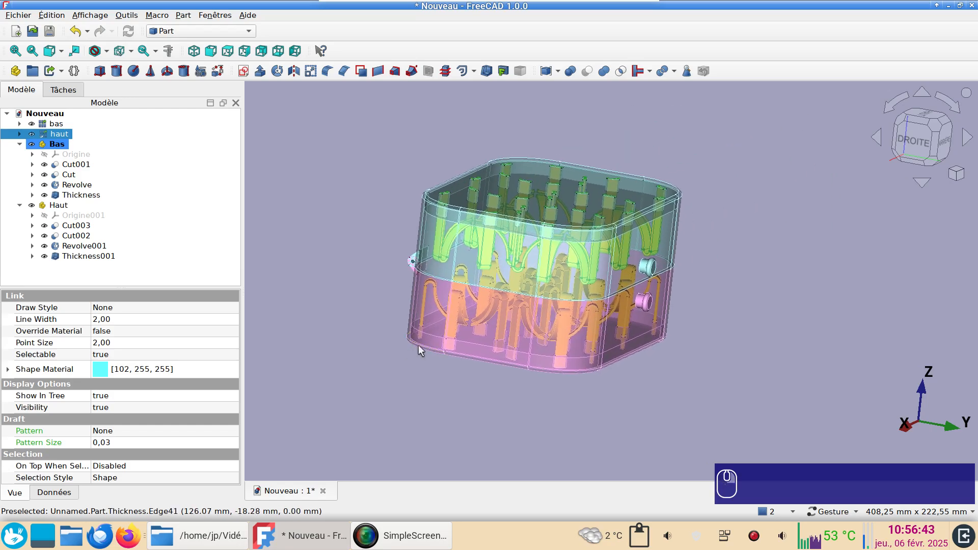
left_click_drag(552, 222, 538, 264)
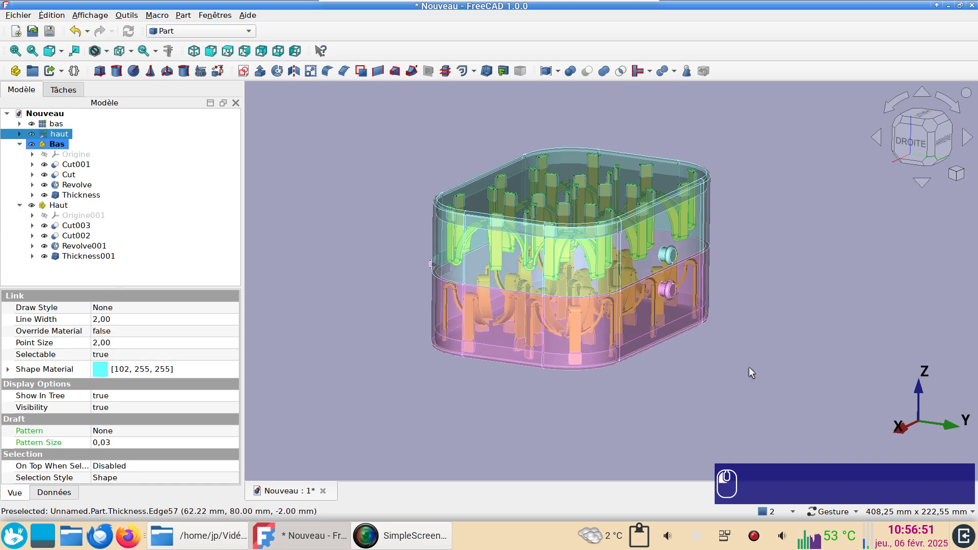
left_click_drag(748, 368, 737, 340)
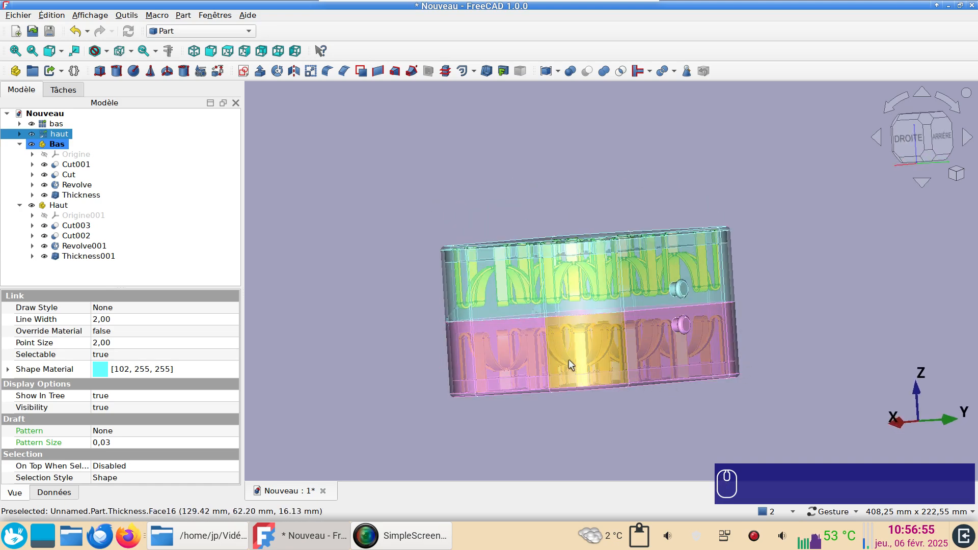
left_click_drag(595, 365, 664, 403)
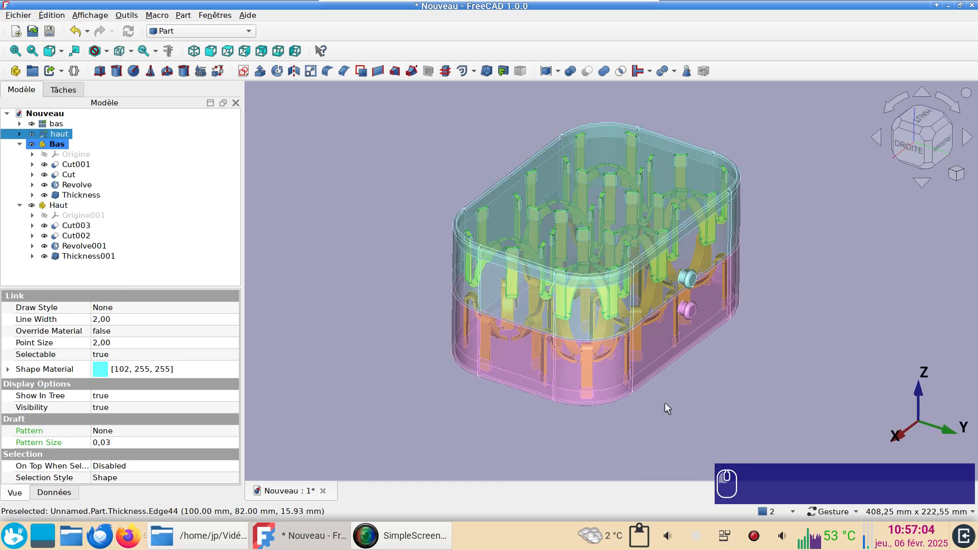
left_click(607, 390)
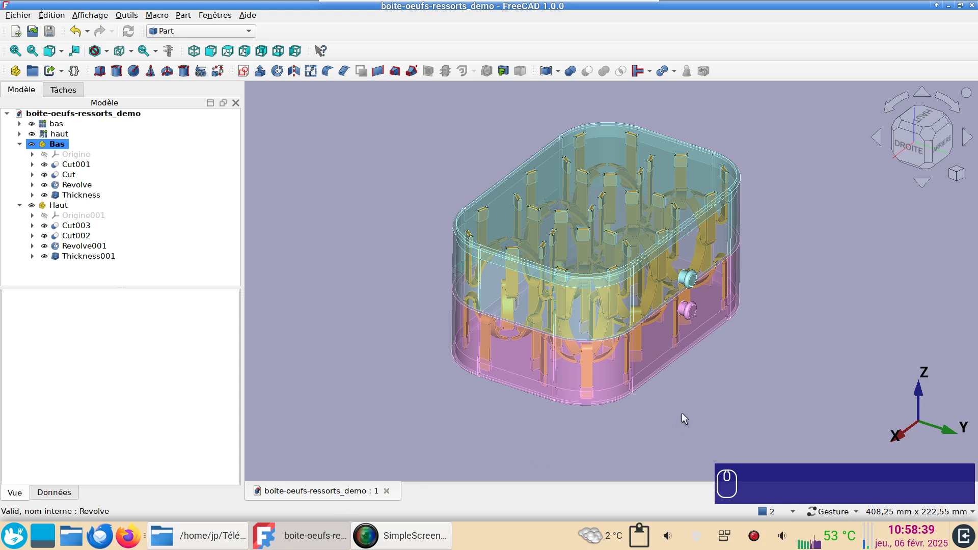
Export the Bas container as the STL mesh boite-oeufs-ressorts_demo-Bas.stl in the boite-oeufs-ressorts folder.
scroll(707, 372, "up", 2)
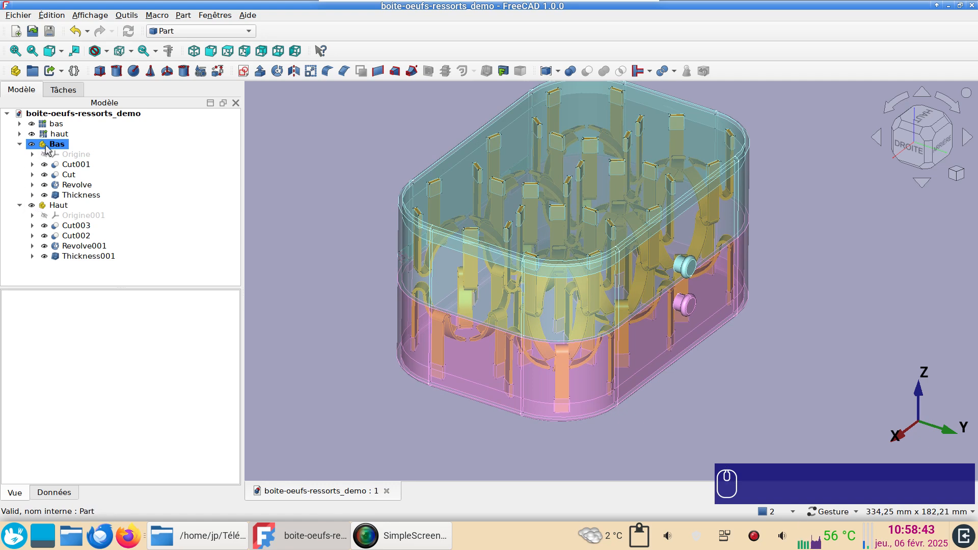
left_click(47, 146)
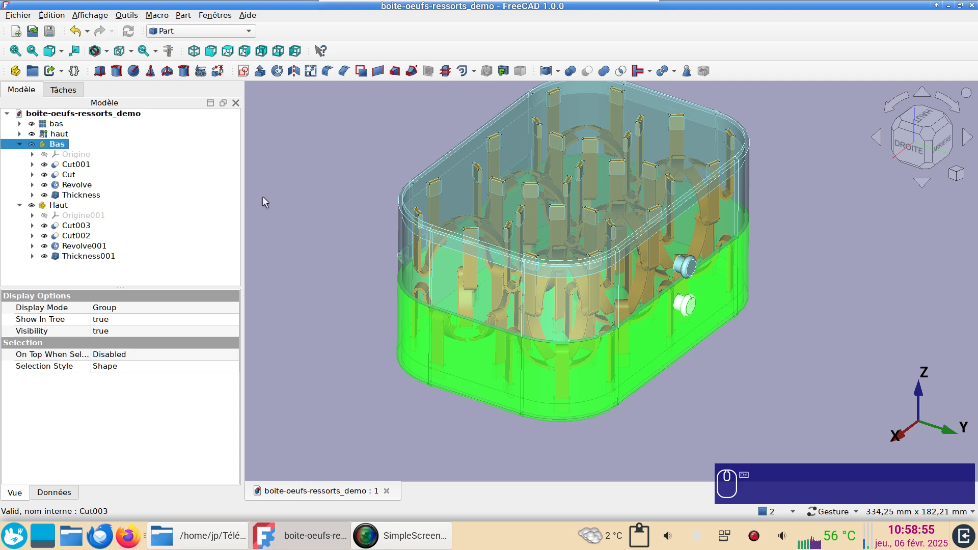
key("ctrl+e")
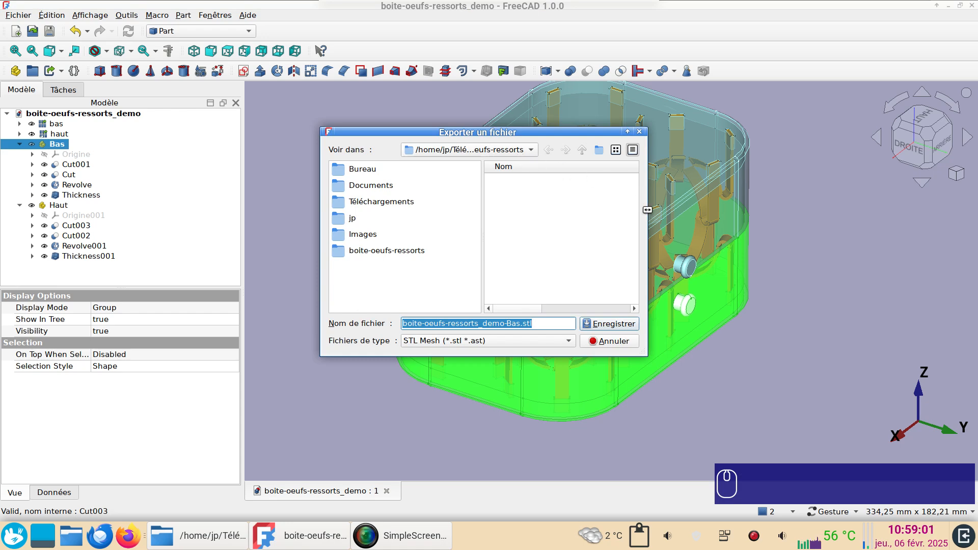
left_click_drag(649, 213, 848, 213)
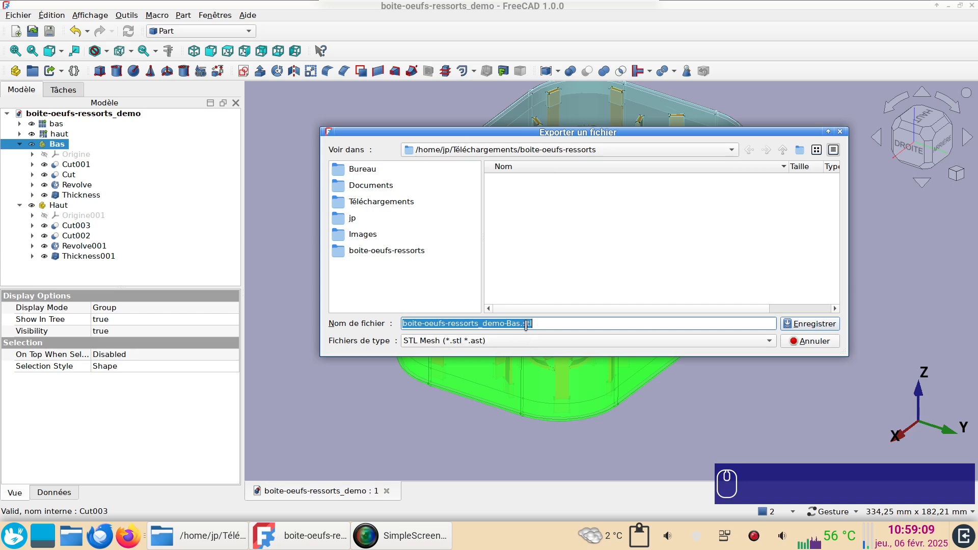
left_click(786, 323)
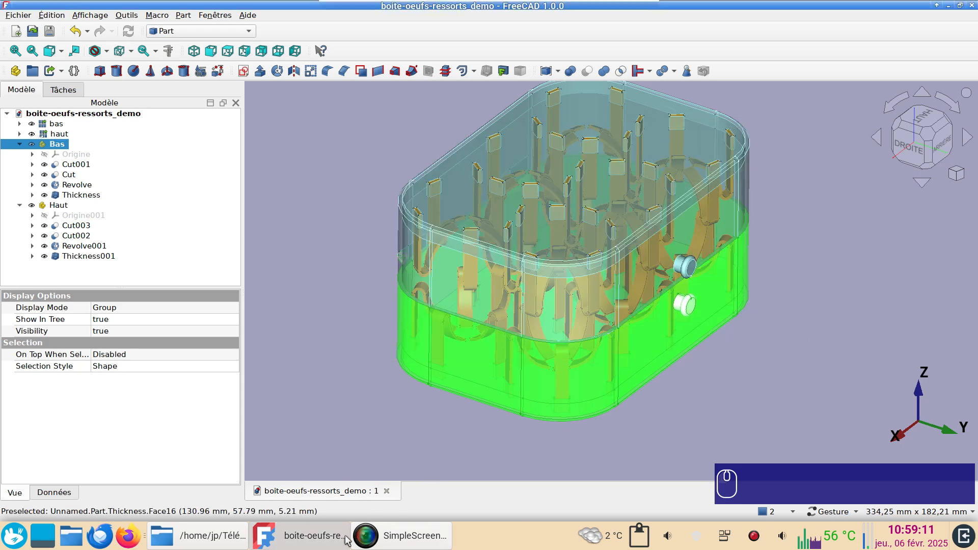
Switch to the Dolphin file manager and open boite-oeufs-ressorts_demo-Bas.stl in PrusaSlicer, accepting the system SSL certificate store.
left_click(197, 540)
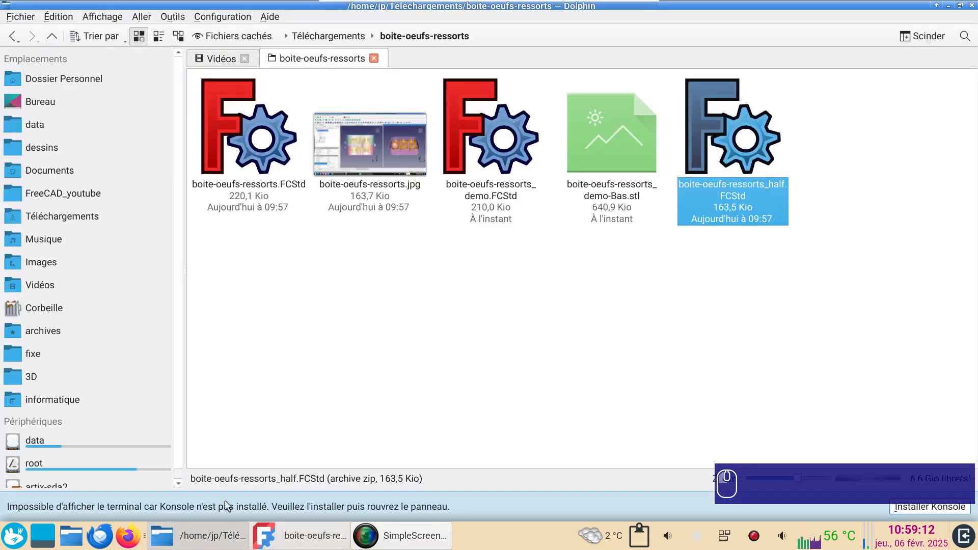
left_click(619, 154)
double_click(619, 154)
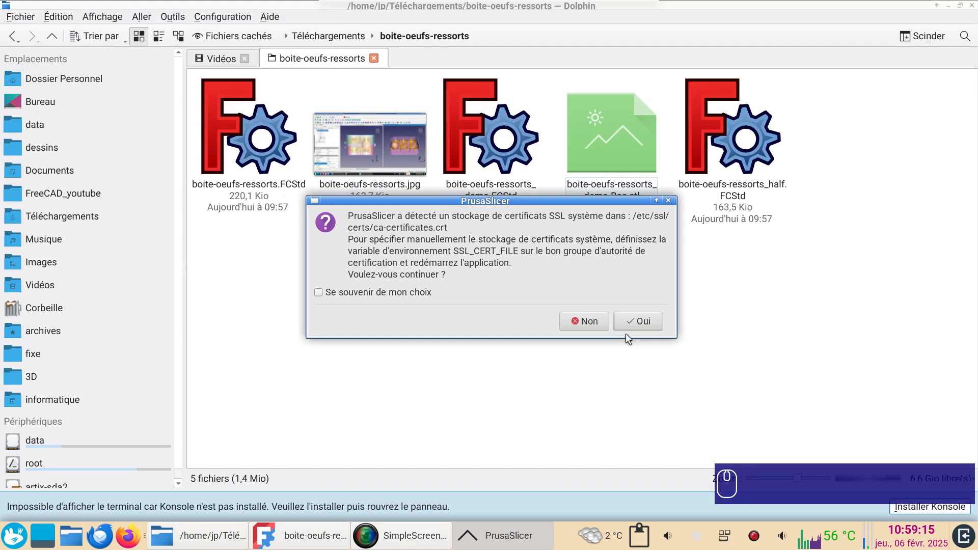
left_click(648, 323)
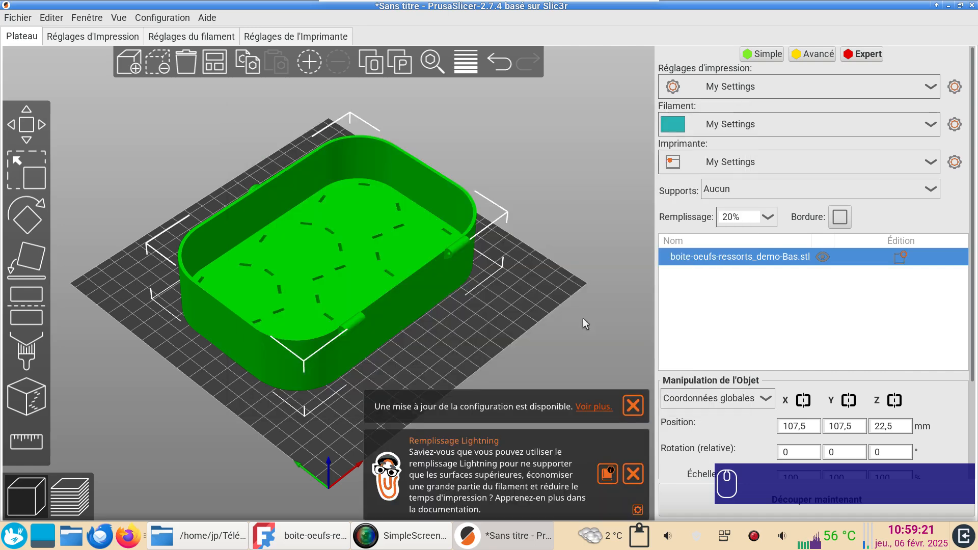
Set the infill density to 10% in the print settings and review the layer and perimeter settings.
scroll(484, 318, "up", 4)
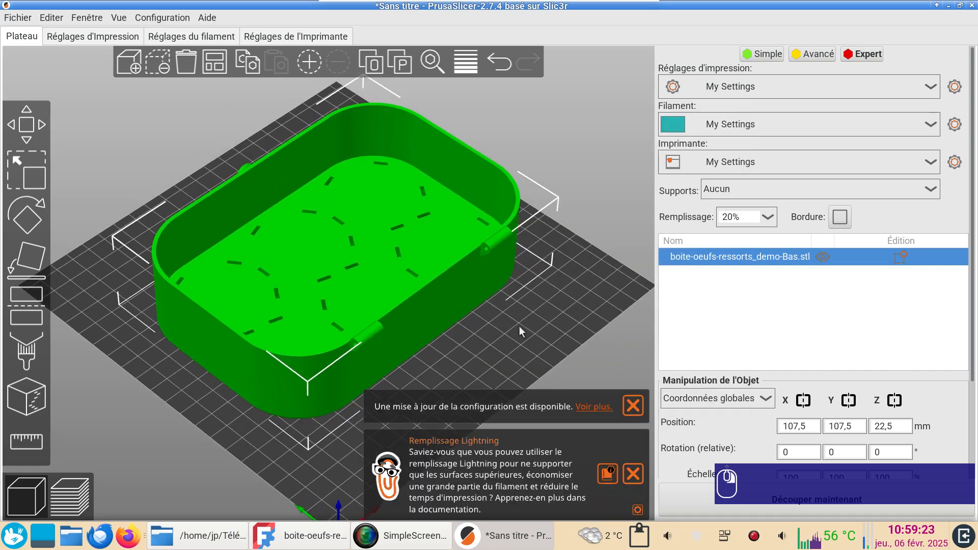
mouse_move(534, 323)
left_mouse_down()
mouse_move(529, 350)
mouse_move(524, 326)
left_mouse_up()
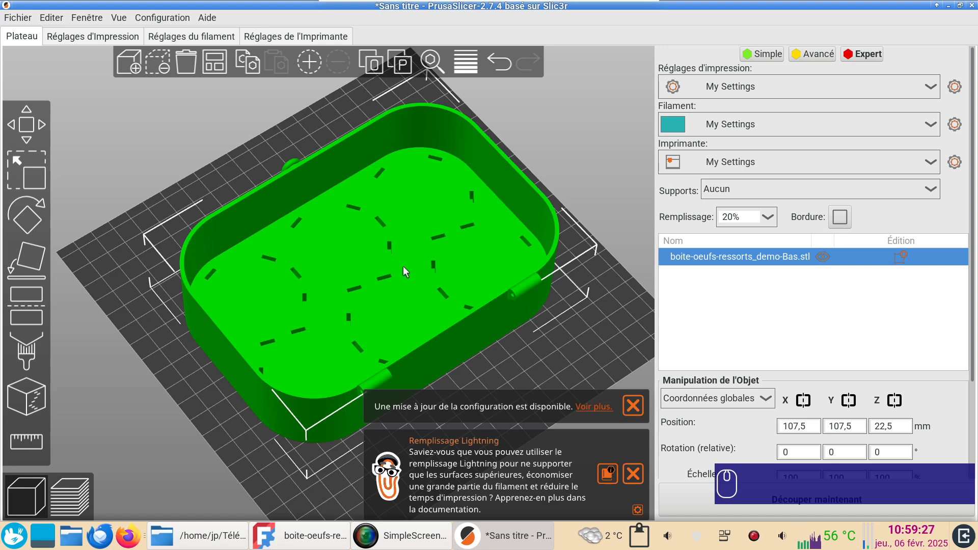
scroll(400, 266, "down", 1)
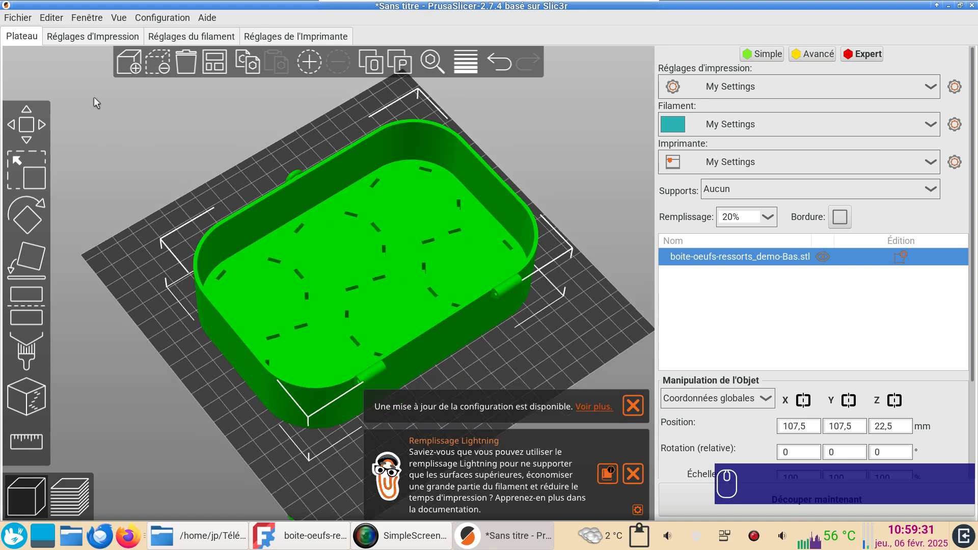
left_click(84, 39)
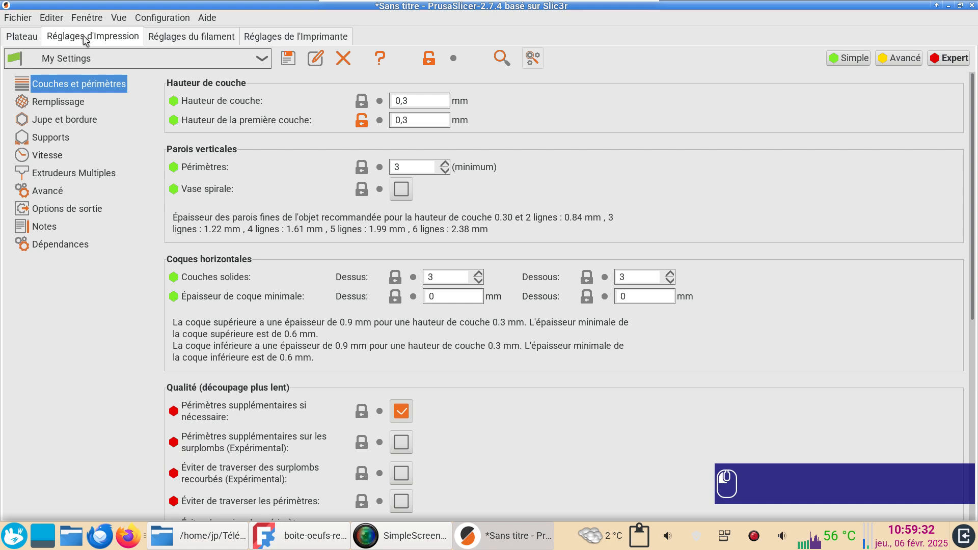
left_click(74, 104)
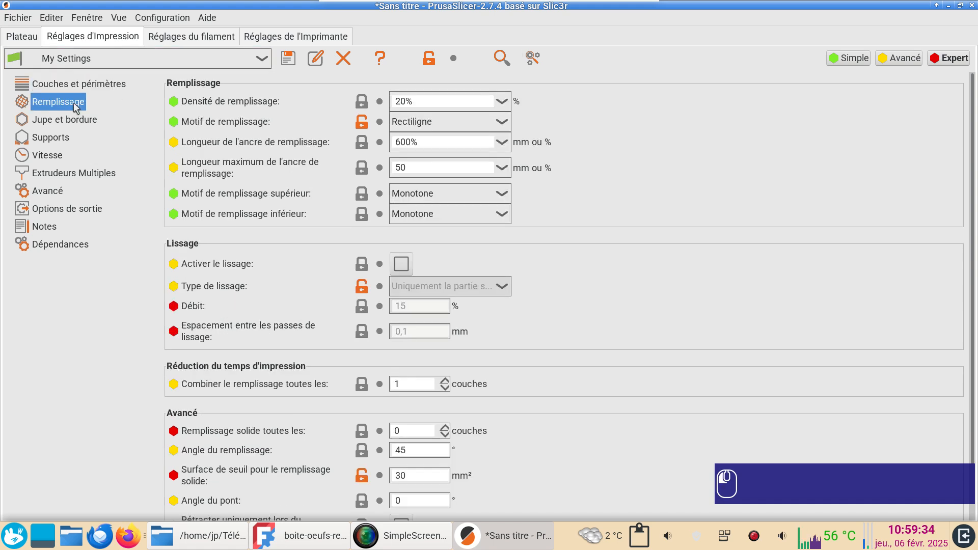
left_click(501, 101)
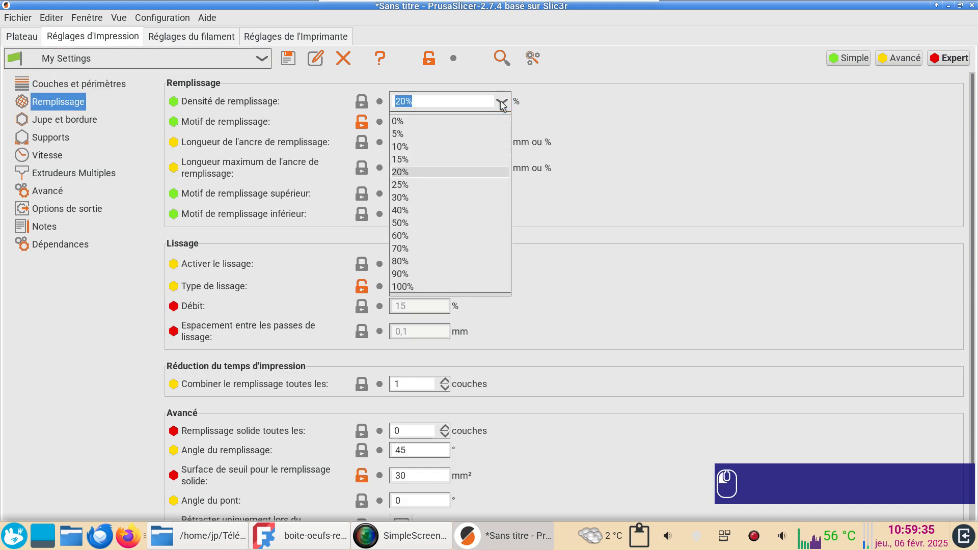
left_click(444, 146)
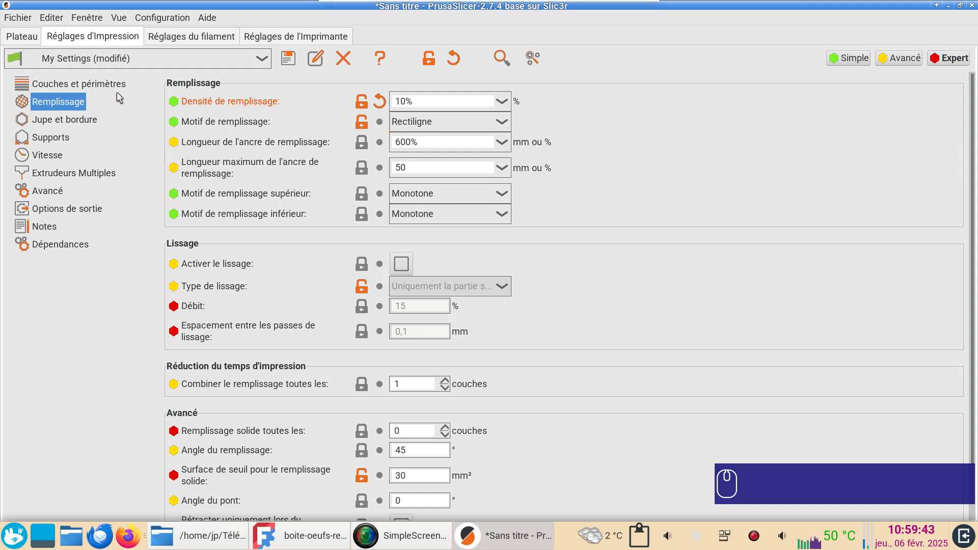
left_click(79, 91)
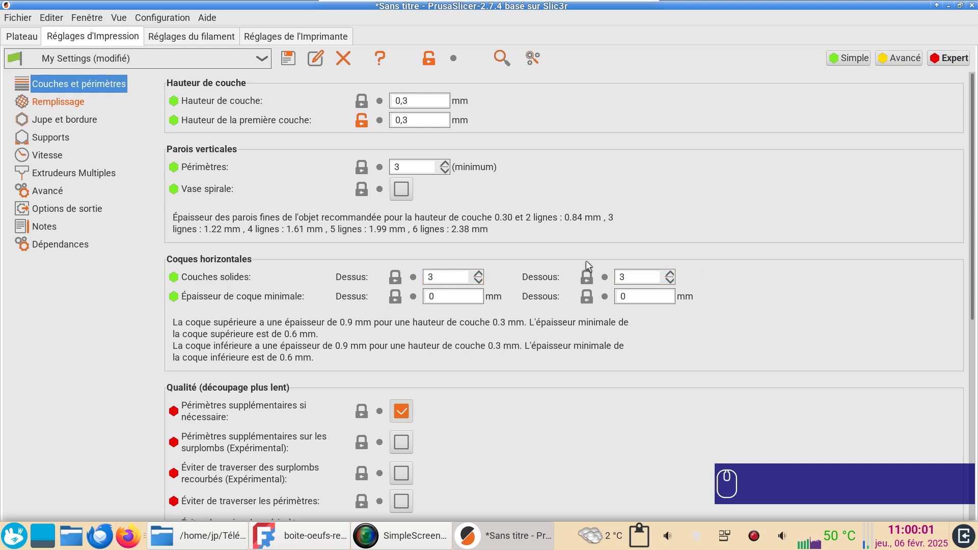
Quit the on-screen key display utility and slice the Bas container on the print bed.
left_click(30, 40)
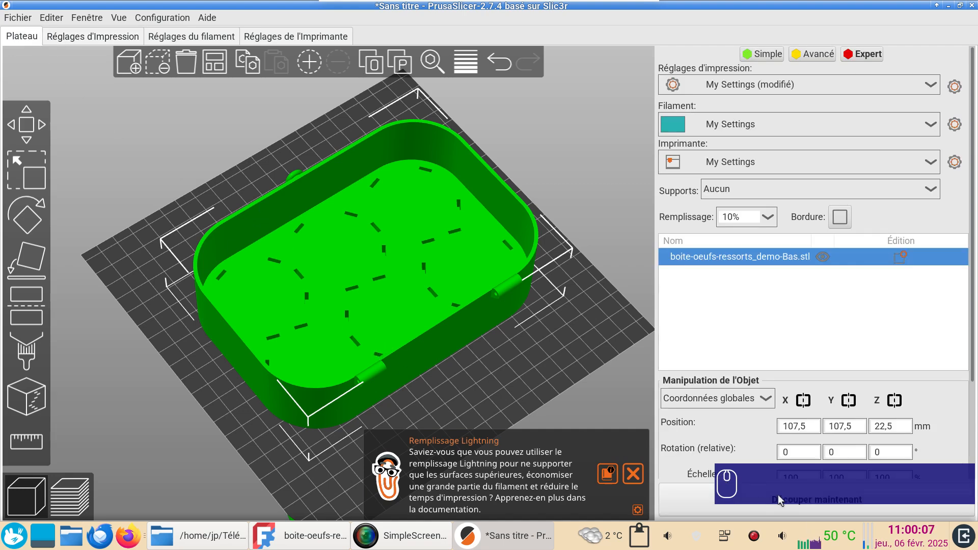
left_click(724, 544)
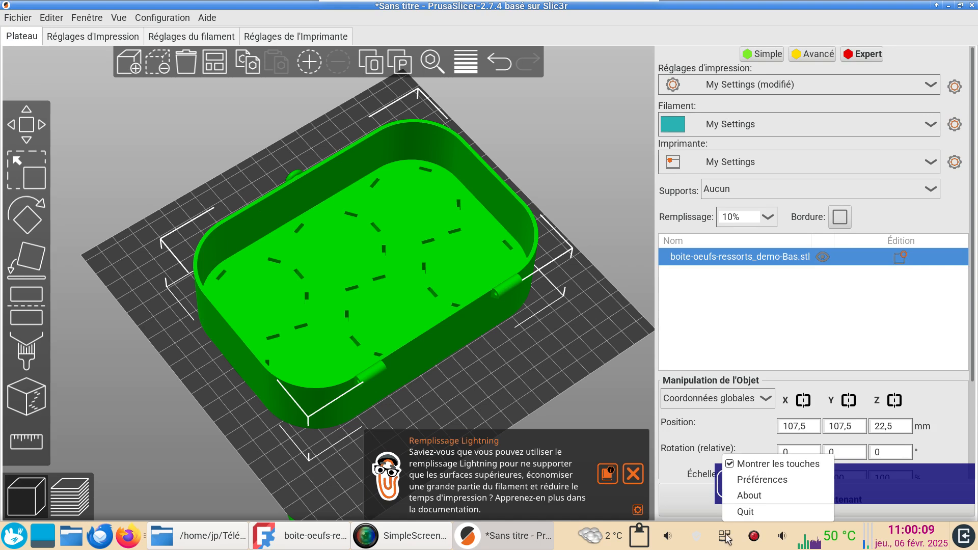
left_click(751, 512)
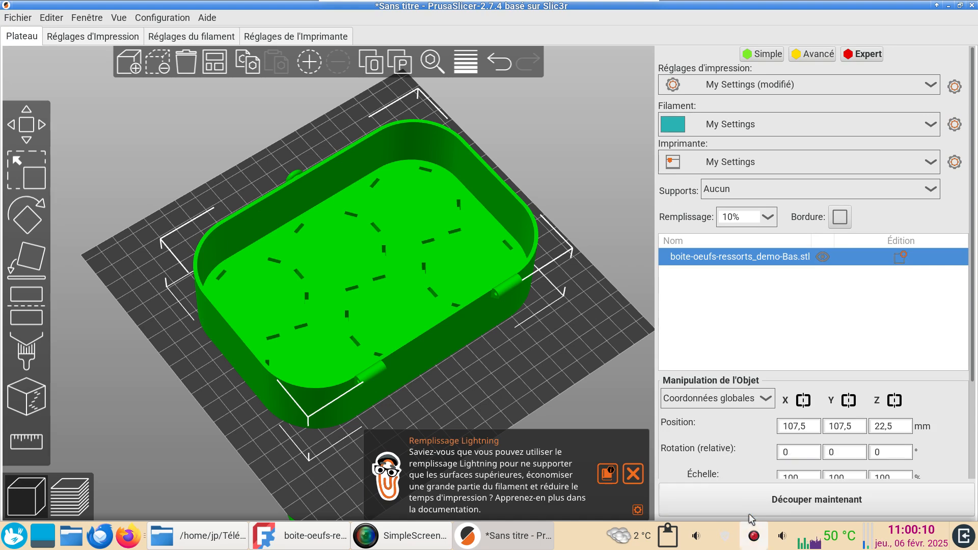
left_click(796, 502)
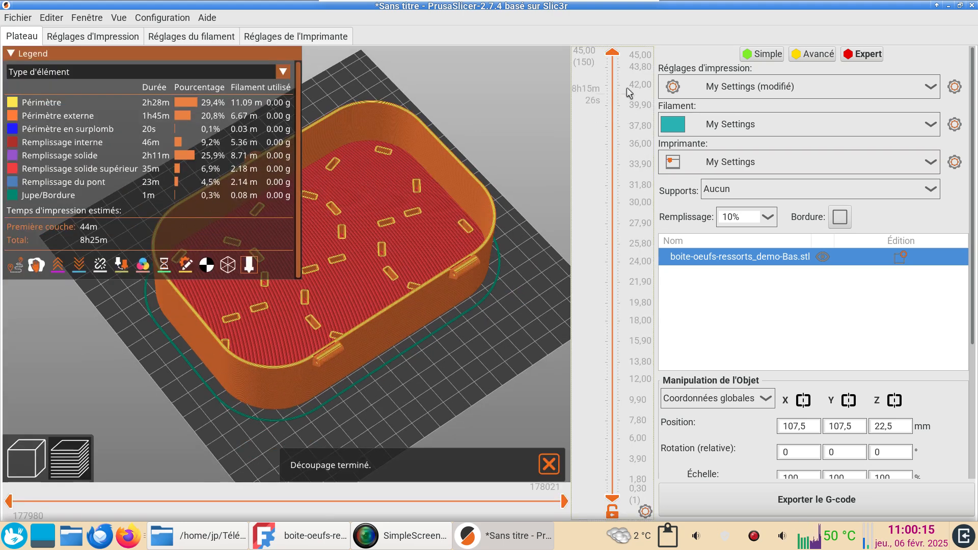
Collapse the legend and lower the layer preview to the 2.70 mm layer inside the container floor.
left_click(21, 53)
left_click_drag(613, 52, 576, 463)
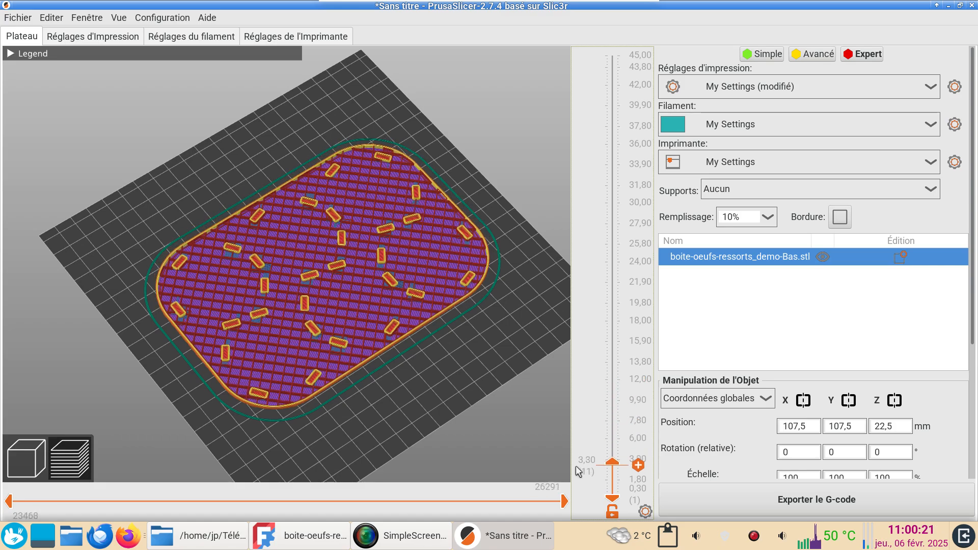
scroll(427, 344, "up", 5)
scroll(427, 341, "down", 5)
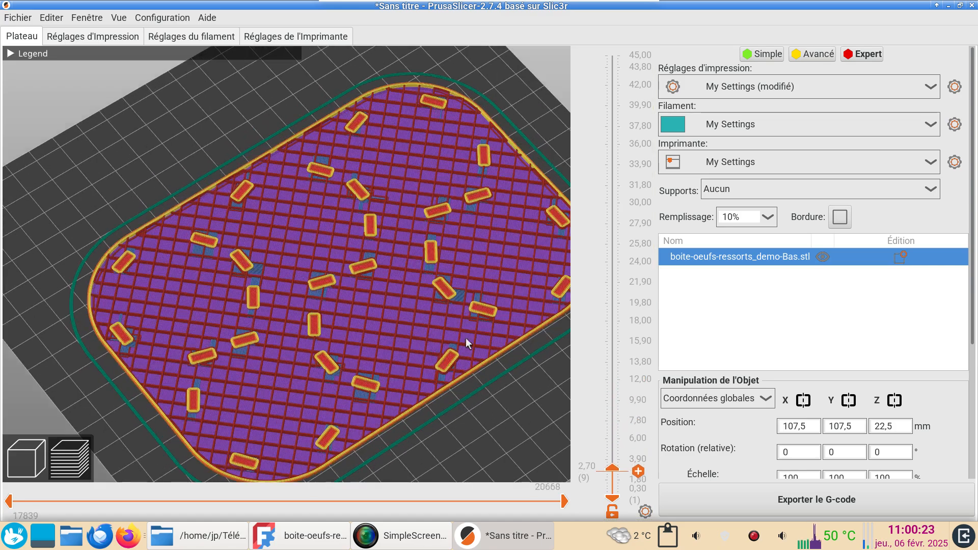
Examine the floor infill and the strip slot outlines up close and from several angles.
left_click_drag(414, 442, 417, 426)
scroll(427, 325, "up", 5)
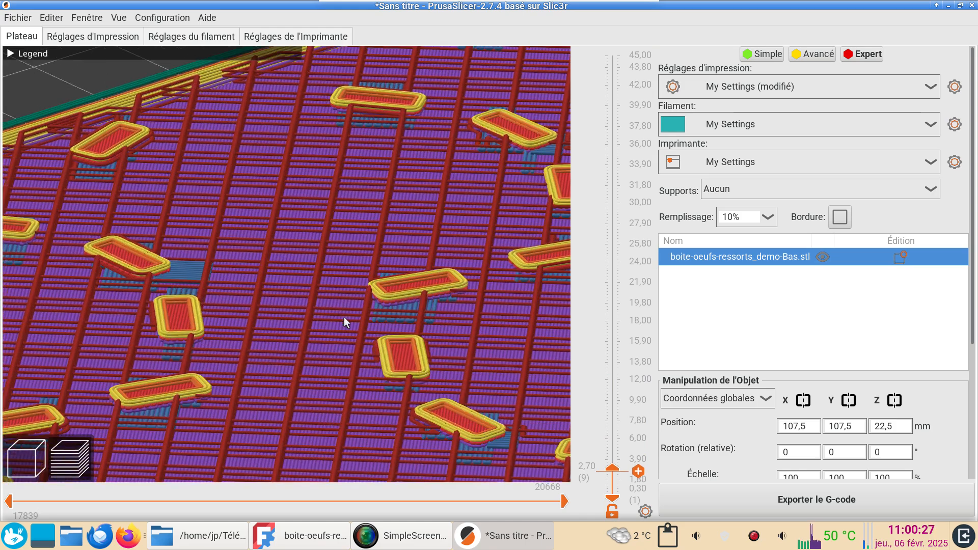
scroll(336, 315, "down", 3)
left_click_drag(321, 333, 395, 345)
scroll(300, 335, "up", 3)
scroll(371, 326, "down", 2)
scroll(384, 325, "up", 2)
scroll(397, 342, "down", 2)
scroll(393, 342, "up", 1)
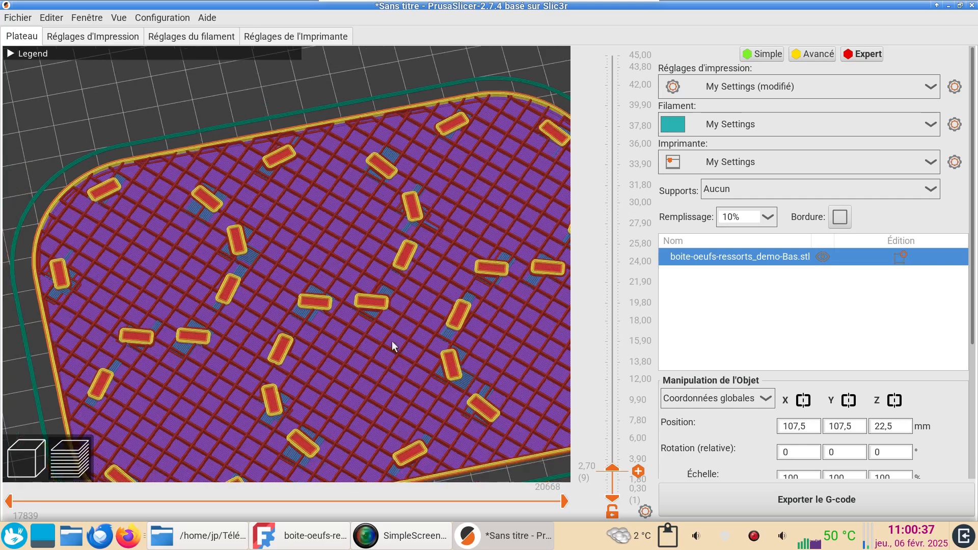
scroll(378, 366, "down", 5)
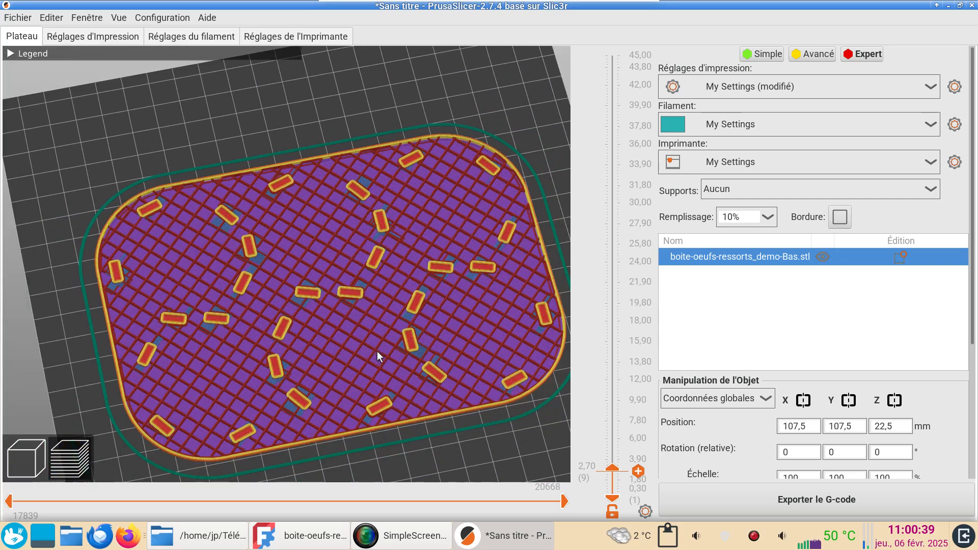
Raise the layer preview to the full 45.00 mm height and examine the slots and walls.
left_click_drag(612, 467, 587, 4)
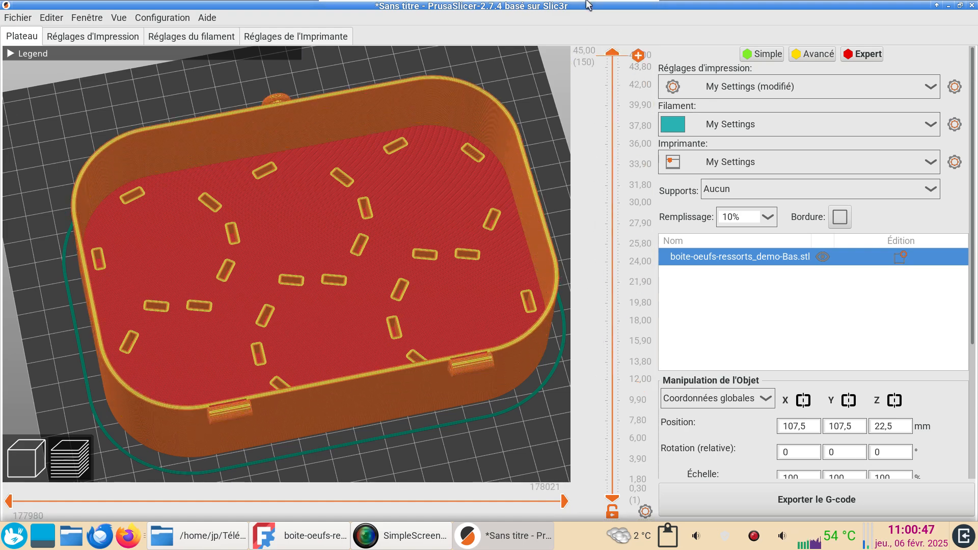
scroll(371, 357, "up", 4)
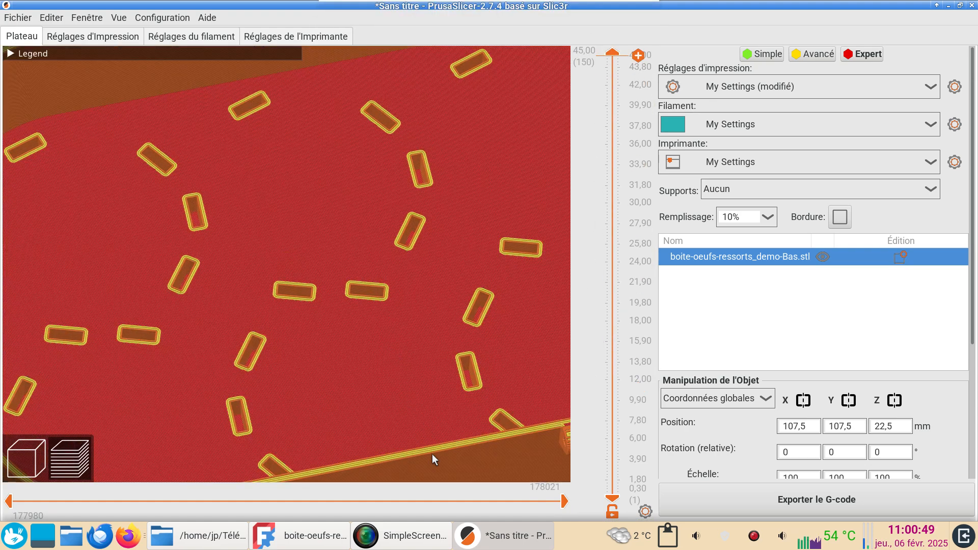
scroll(445, 460, "up", 4)
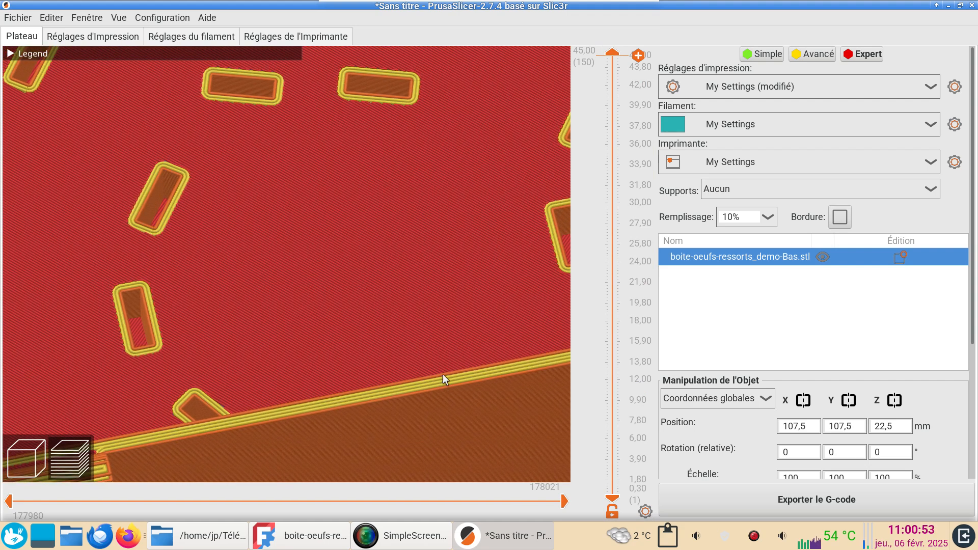
scroll(444, 336, "down", 8)
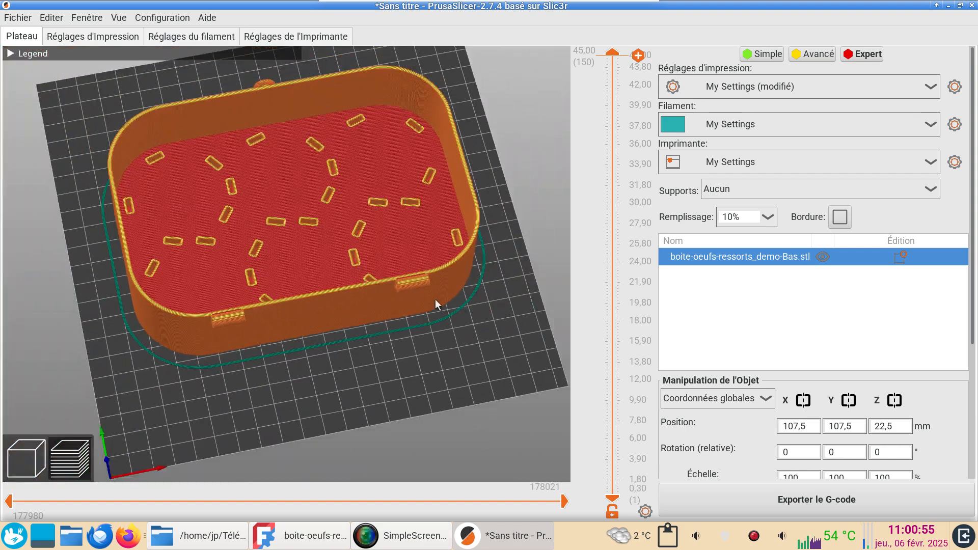
Export the sliced container as boite-oeufs-ressorts_demo-Bas.gcode in the Téléchargements folder.
left_click_drag(435, 302, 440, 269)
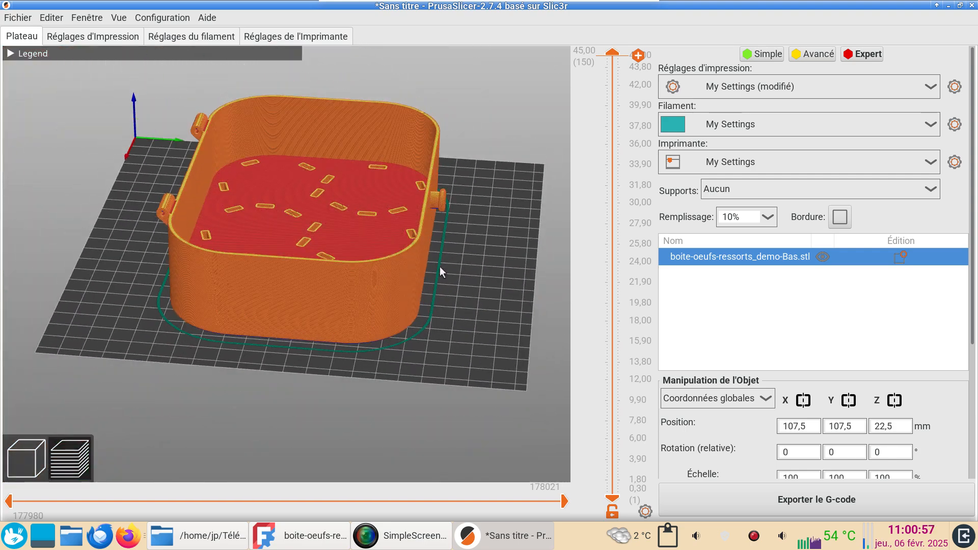
left_click(809, 506)
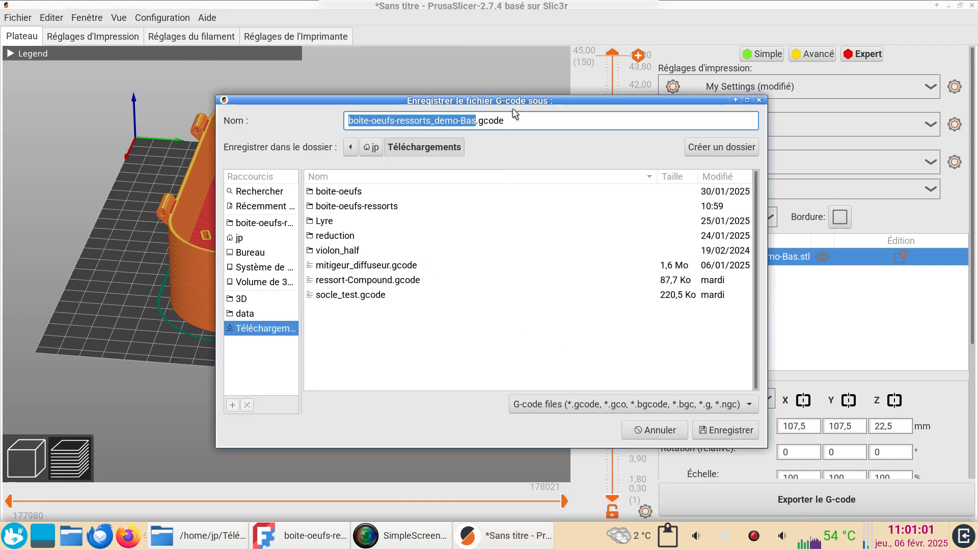
left_click(726, 429)
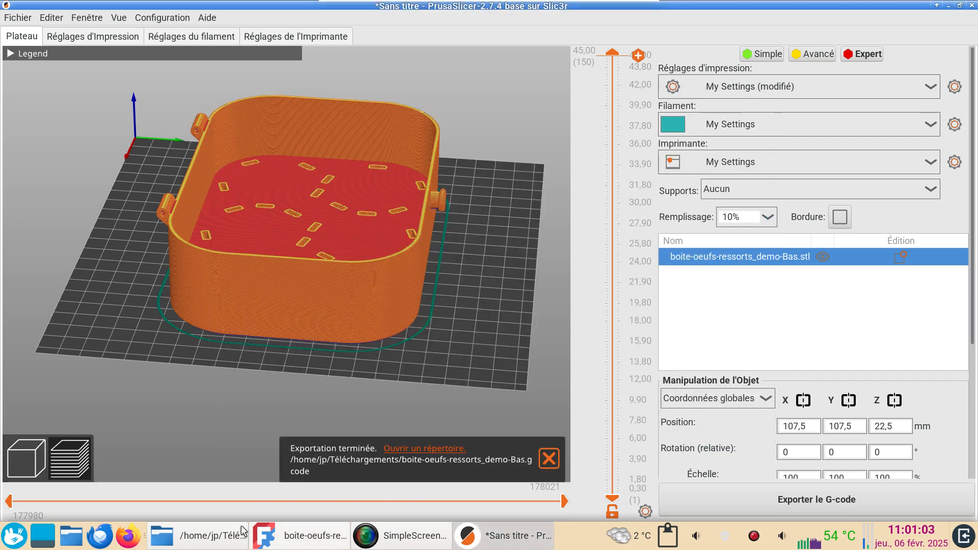
Switch to FreeCAD, save the boite-oeufs-ressorts_demo document and clear the selection.
left_click(231, 538)
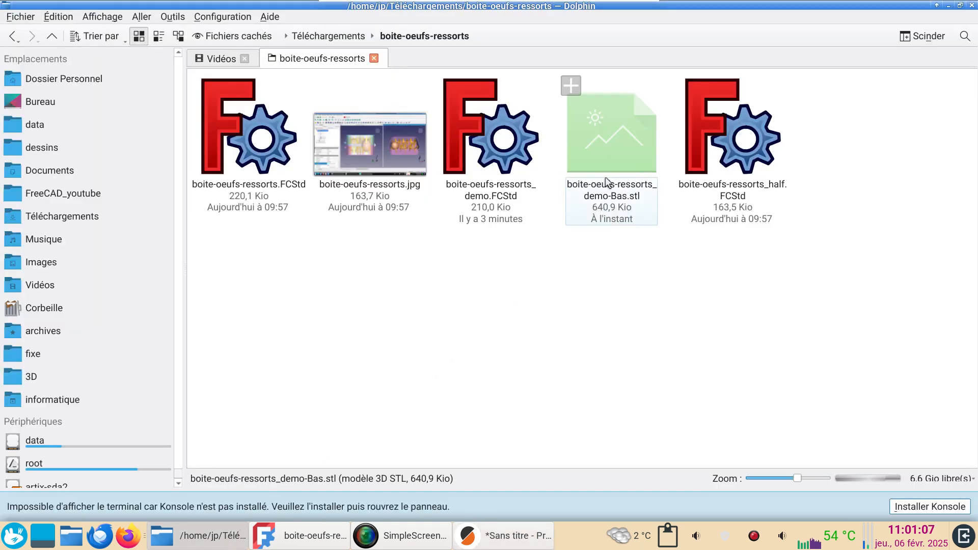
left_click(281, 541)
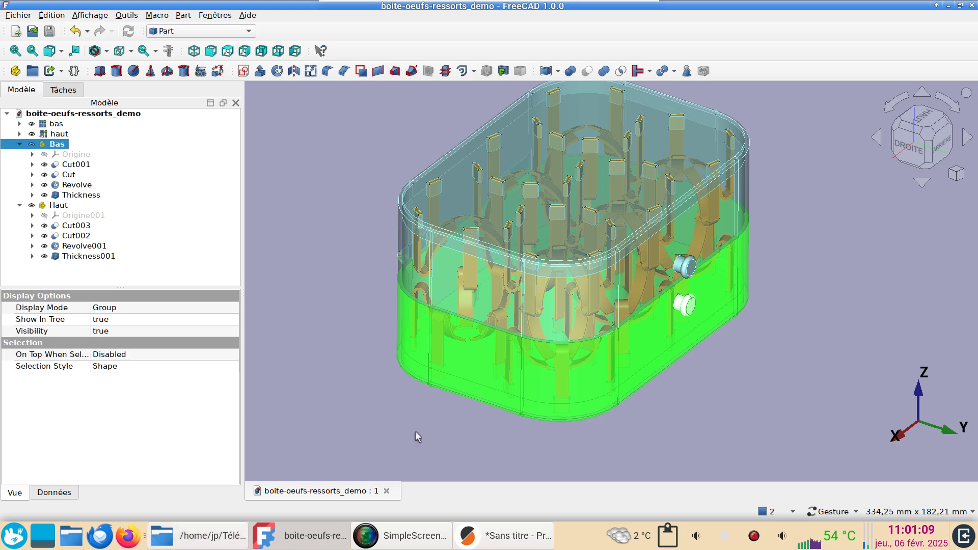
left_click(466, 454)
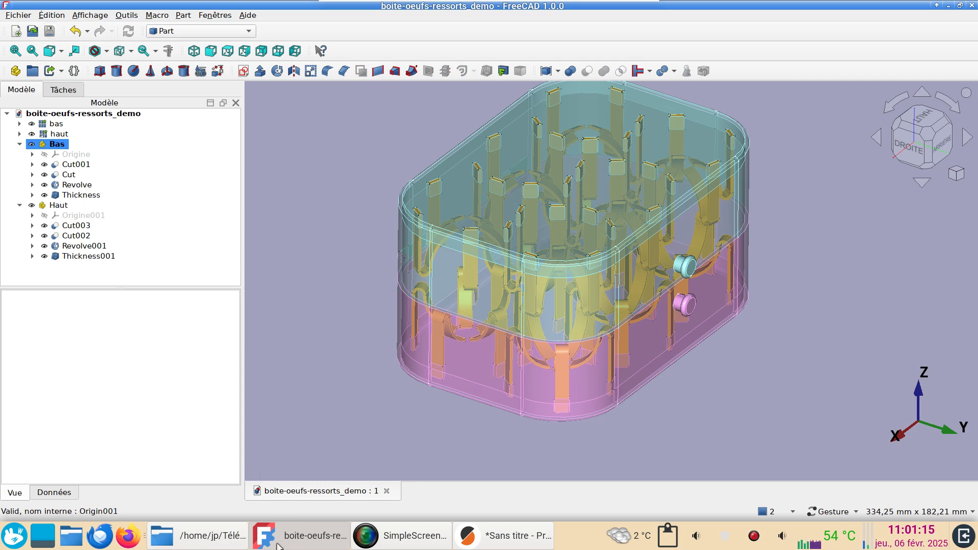
Check the saved boite-oeufs-ressorts_demo.FCStd in the boite-oeufs-ressorts folder using the Dolphin file manager.
left_click(209, 543)
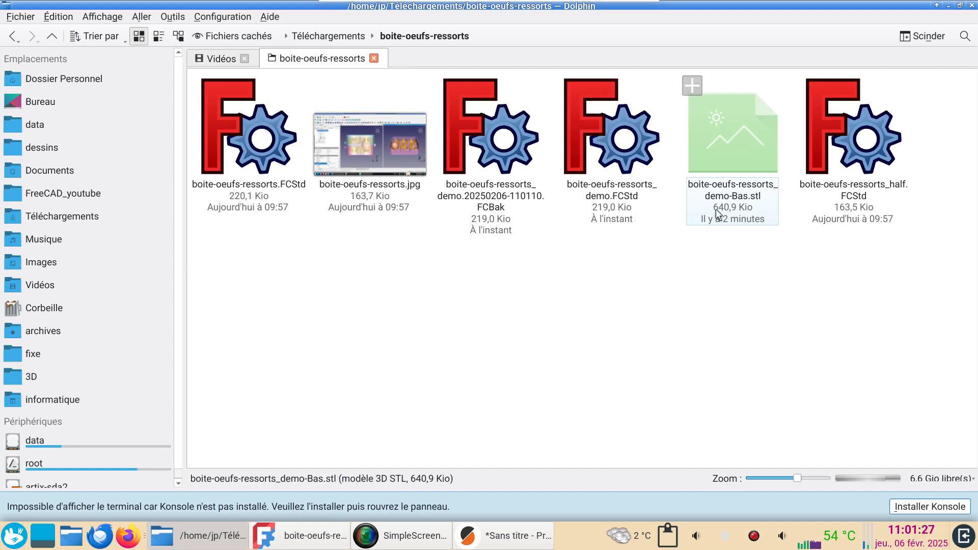
left_click(600, 214)
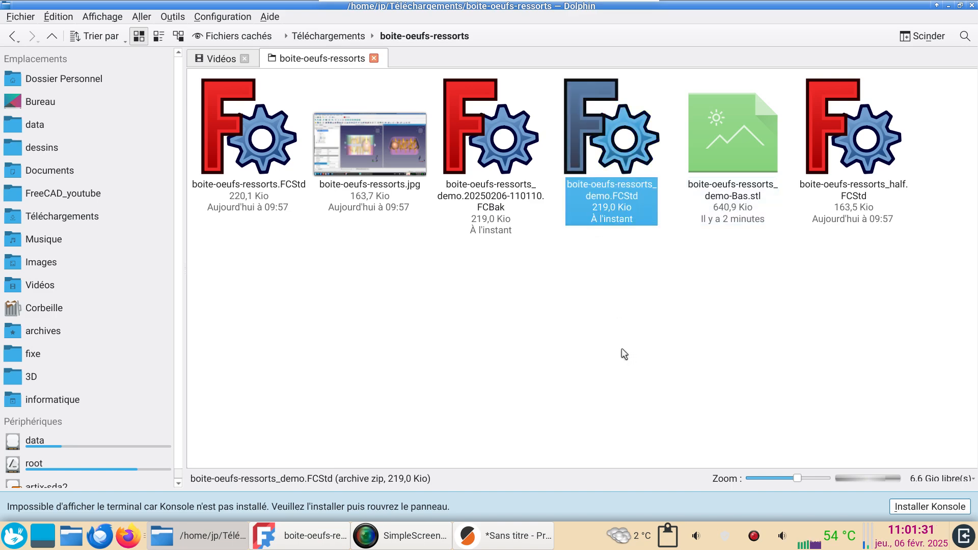
left_click(315, 535)
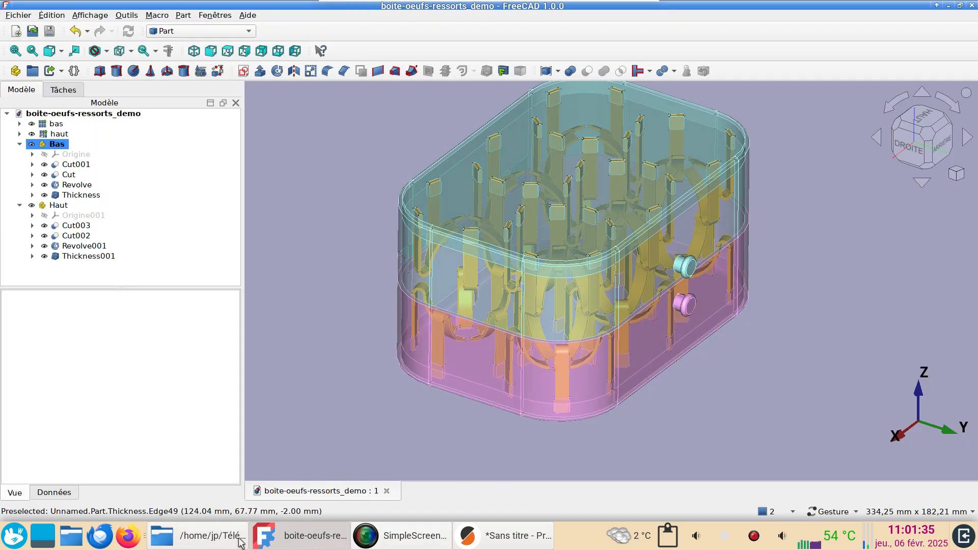
left_click(198, 535)
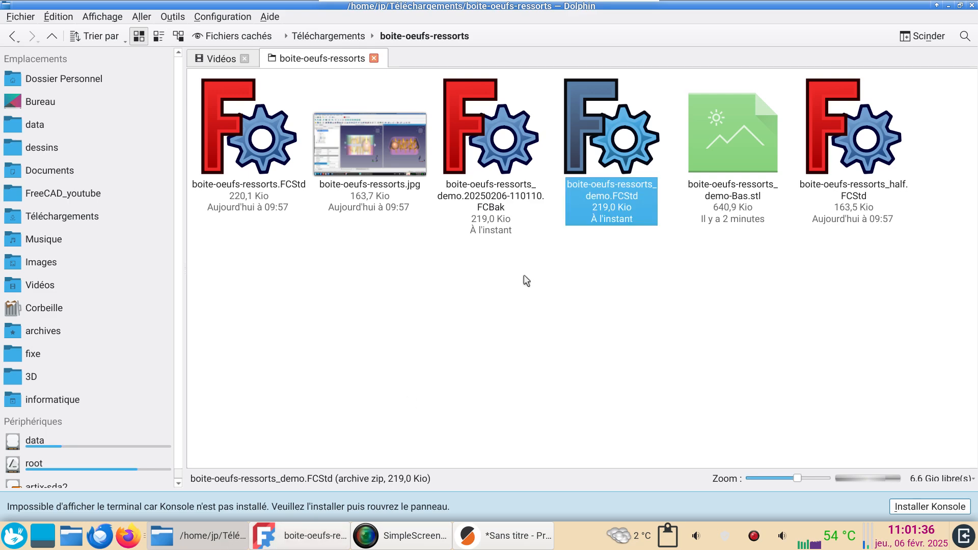
Switch back to FreeCAD and hide the Haut container of the box.
left_click(302, 535)
right_click_drag(730, 357, 705, 392)
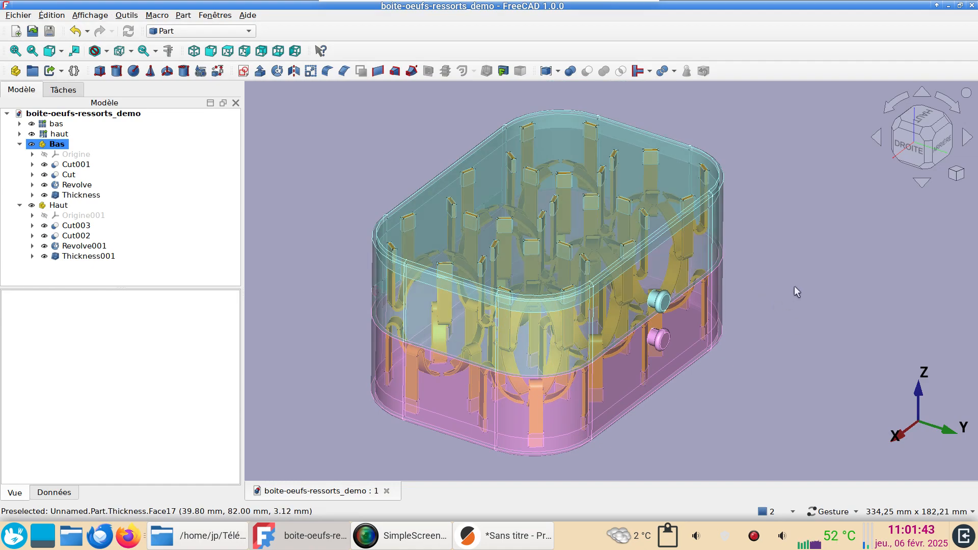
left_click_drag(801, 300, 763, 302)
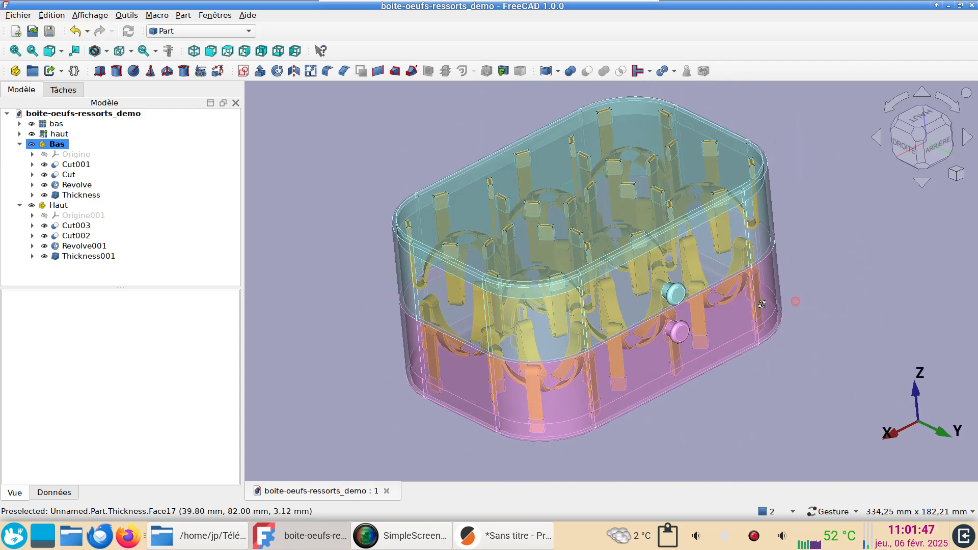
left_click(60, 205)
key("space")
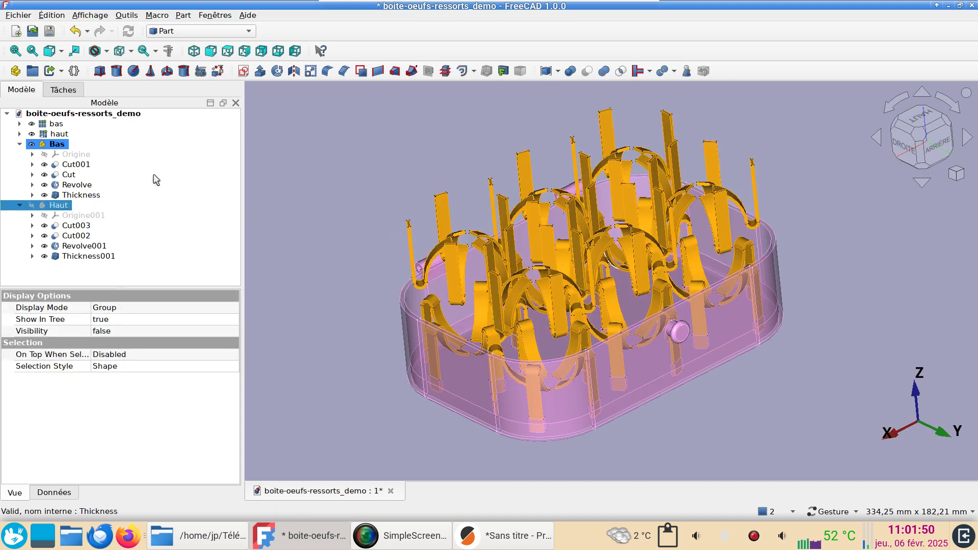
Hide the haut strip array to inspect the lower half of the box, and show the array again.
left_click(59, 133)
key("space")
left_click_drag(387, 168, 438, 227)
key("space")
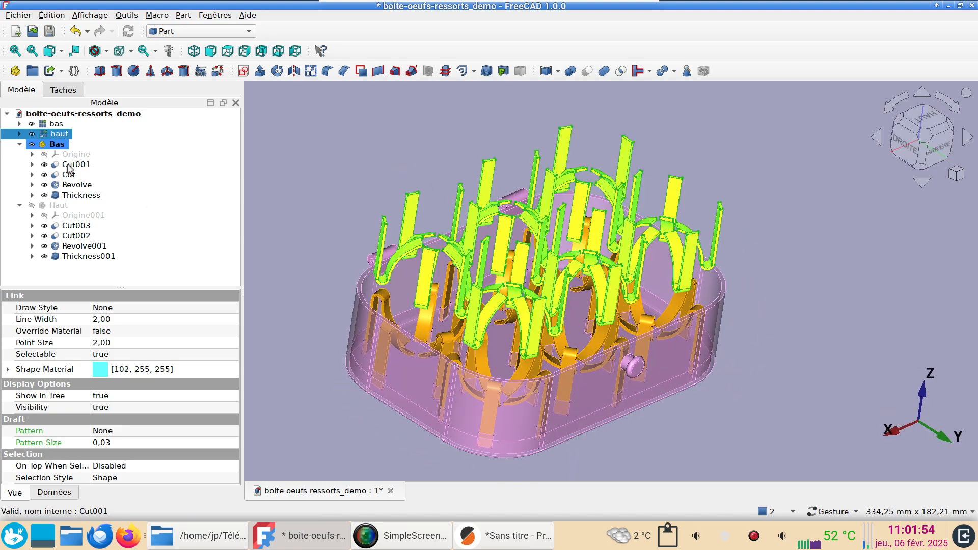
Show the Haut container of the box again and clear the selection.
left_click(70, 203)
key("space")
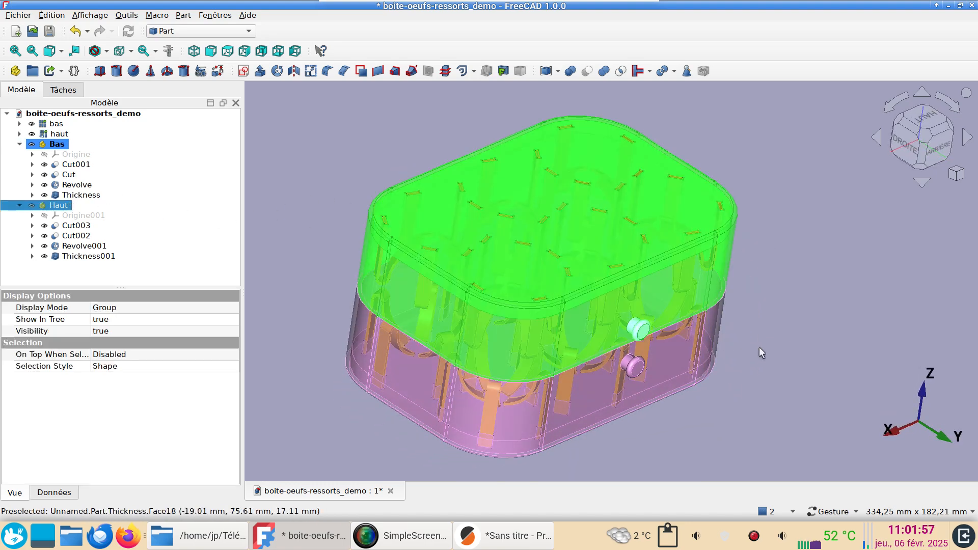
left_click(774, 346)
left_click_drag(801, 329, 772, 327)
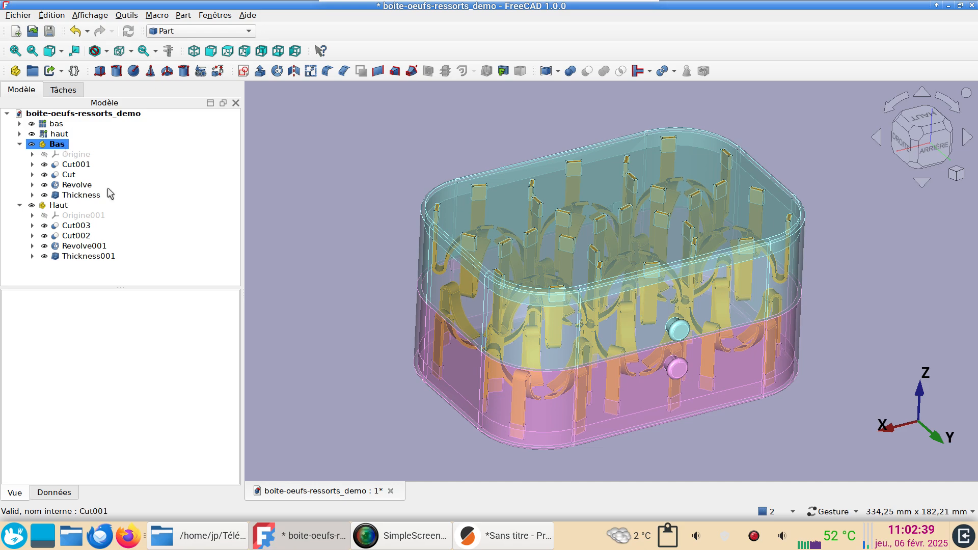
scroll(324, 278, "down", 3)
left_click_drag(309, 335, 321, 345)
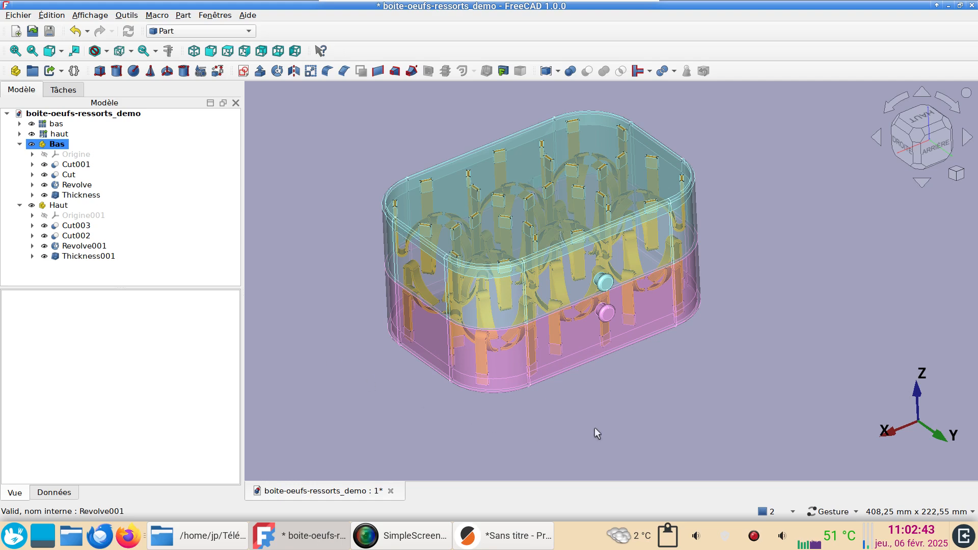
scroll(615, 411, "up", 1)
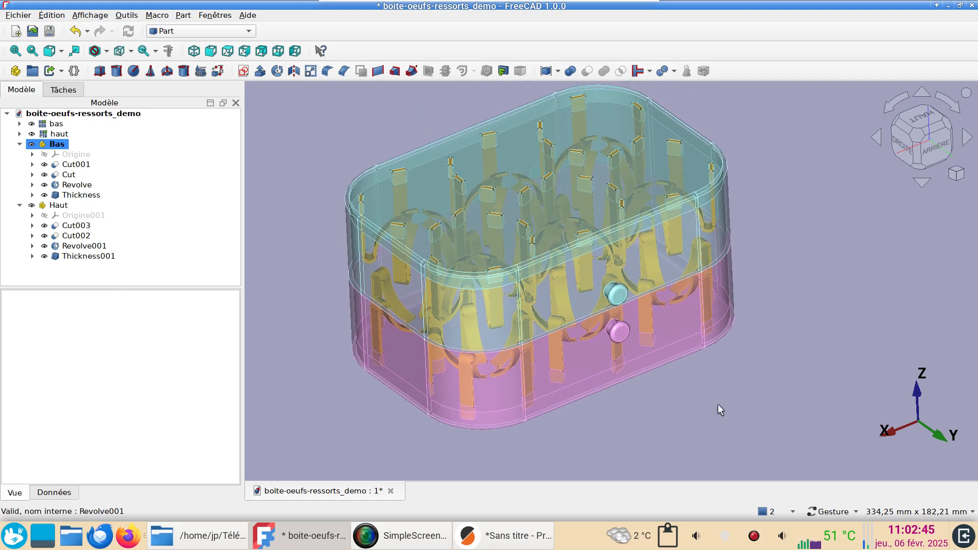
scroll(715, 401, "down", 1)
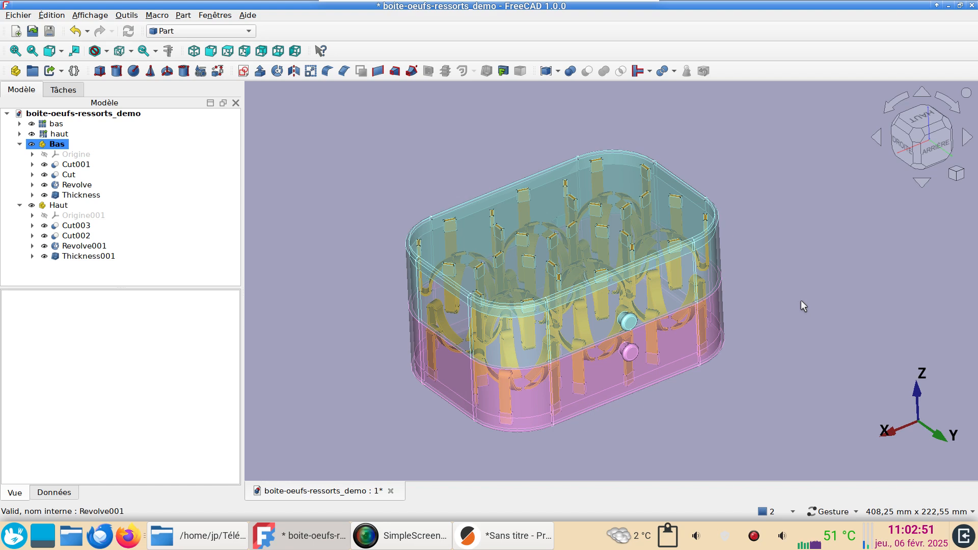
left_click_drag(822, 230, 824, 234)
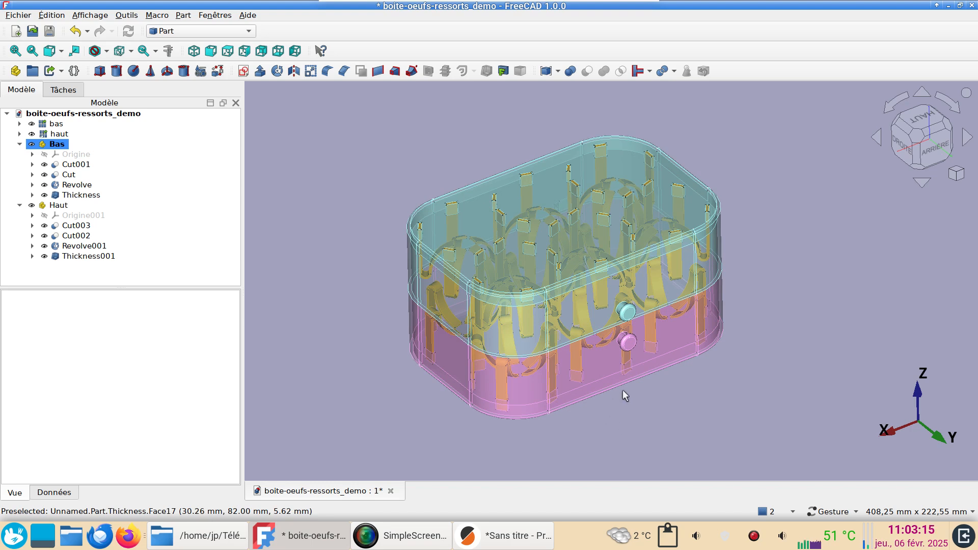
View the tools of the Part Design workbench and return to the Part workbench.
left_click(182, 32)
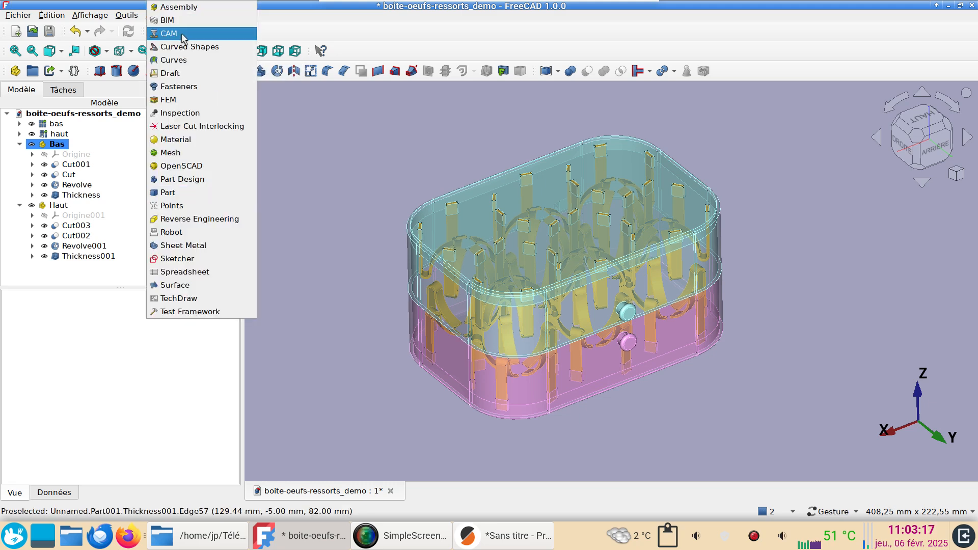
left_click(182, 180)
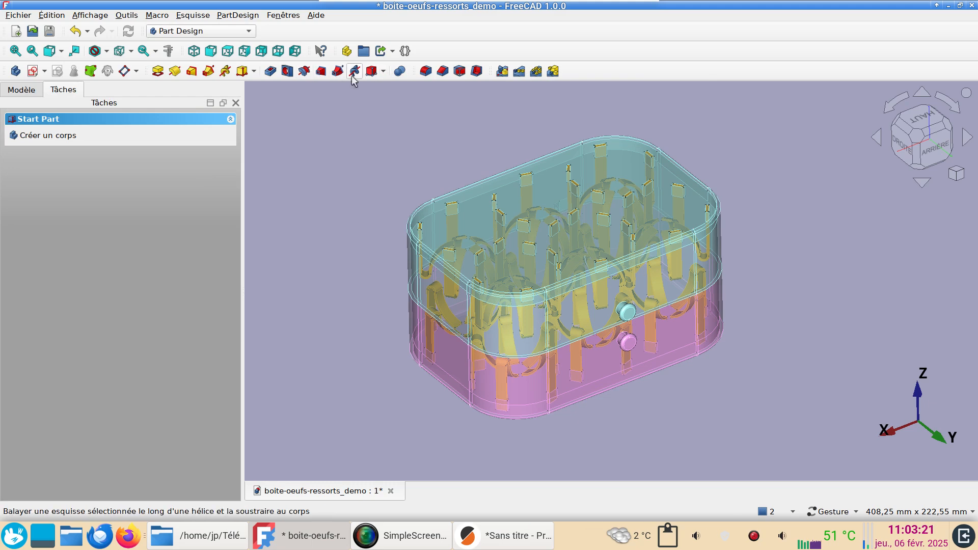
left_click(213, 31)
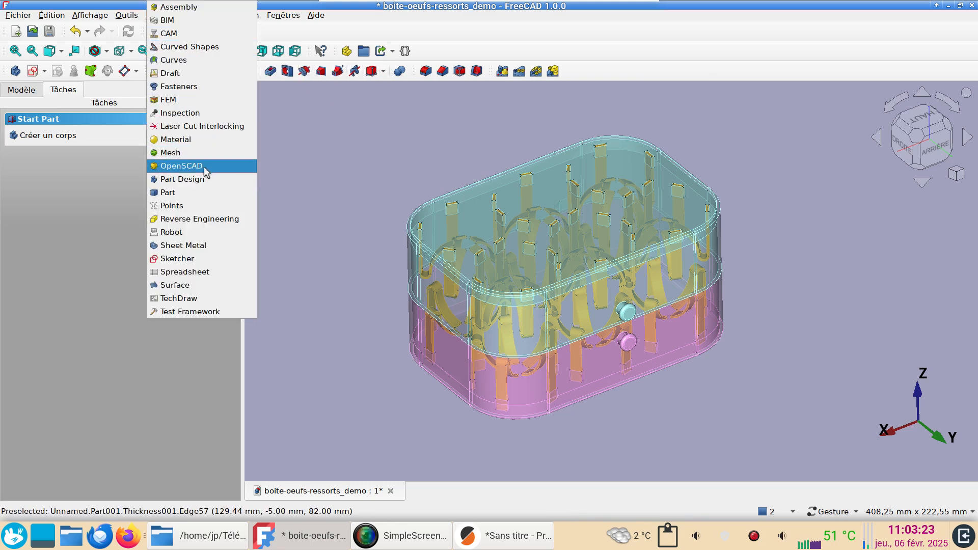
left_click(193, 192)
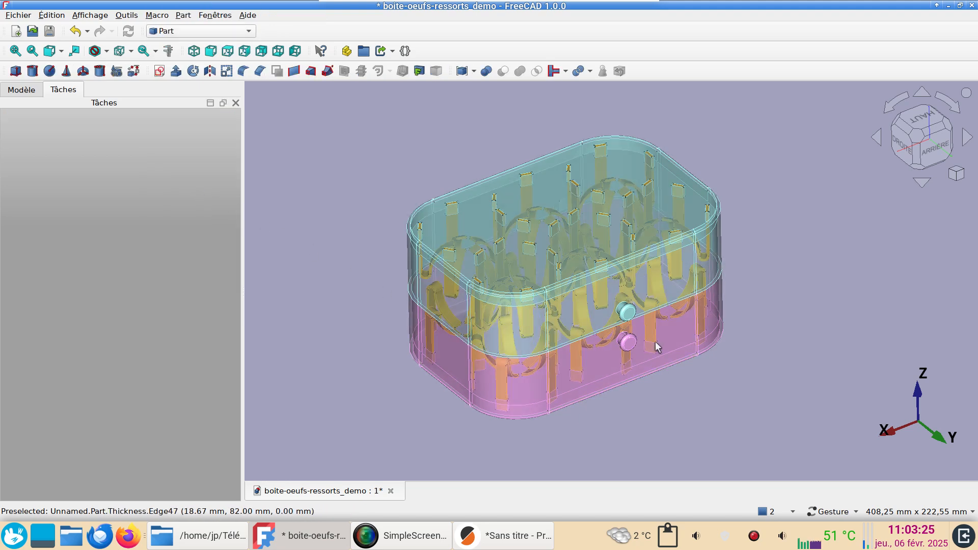